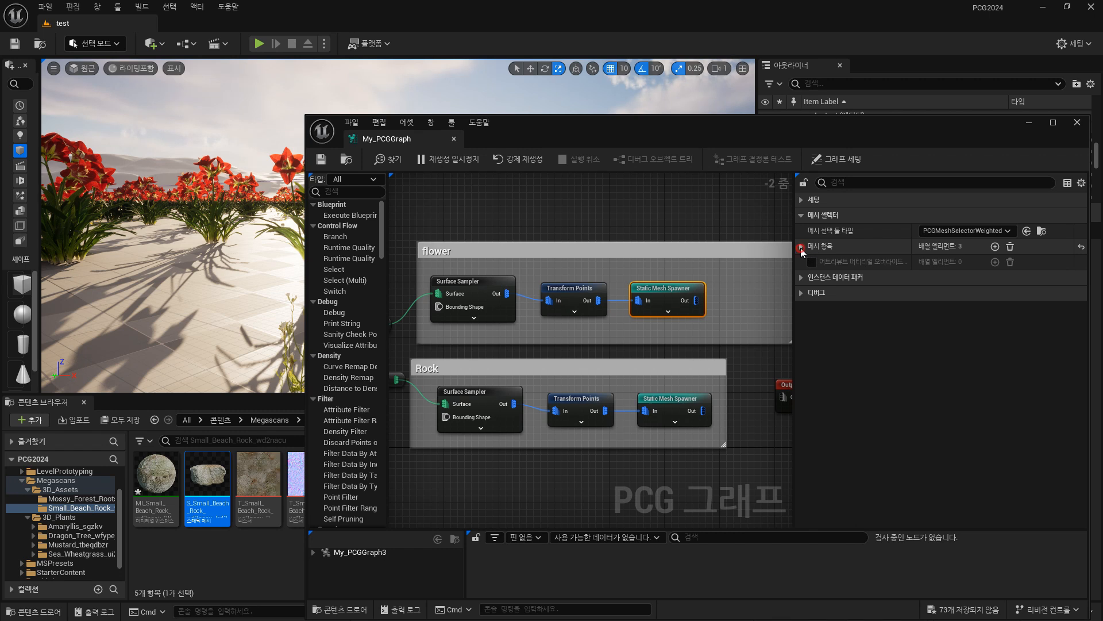
Review the flower group's mesh entries, Transform Points settings and Surface Sampler settings.
left_click(801, 247)
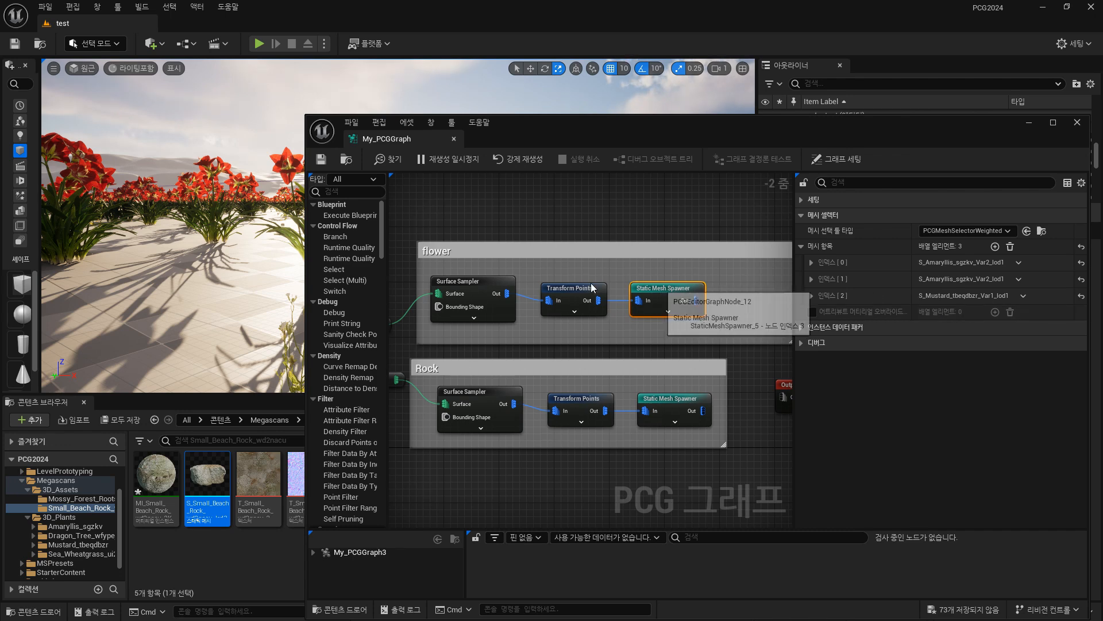
left_click(573, 293)
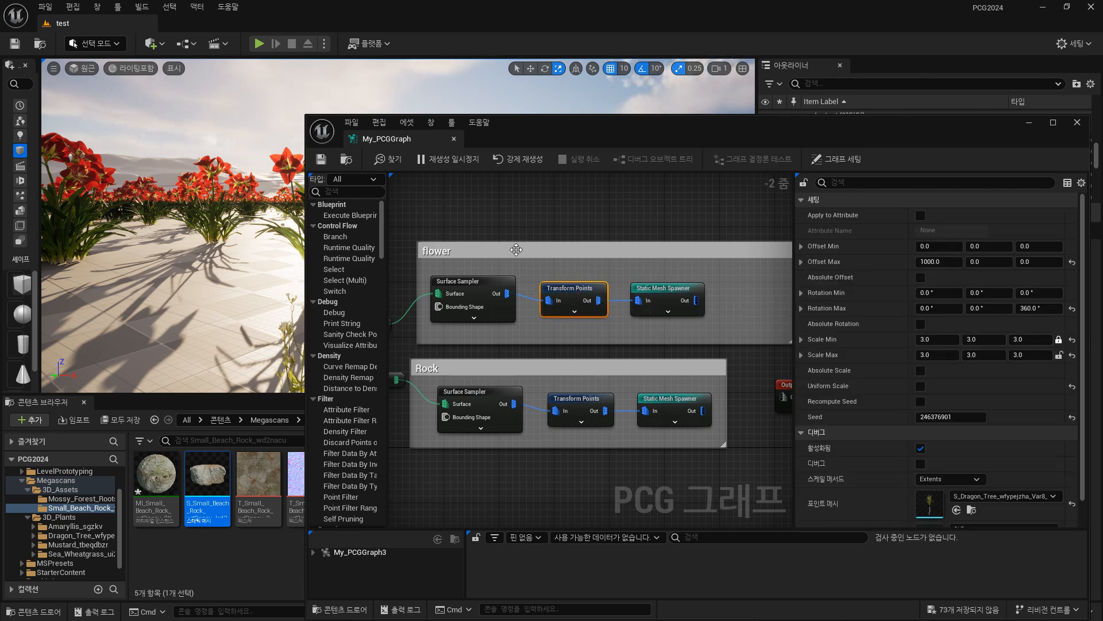
left_click(494, 285)
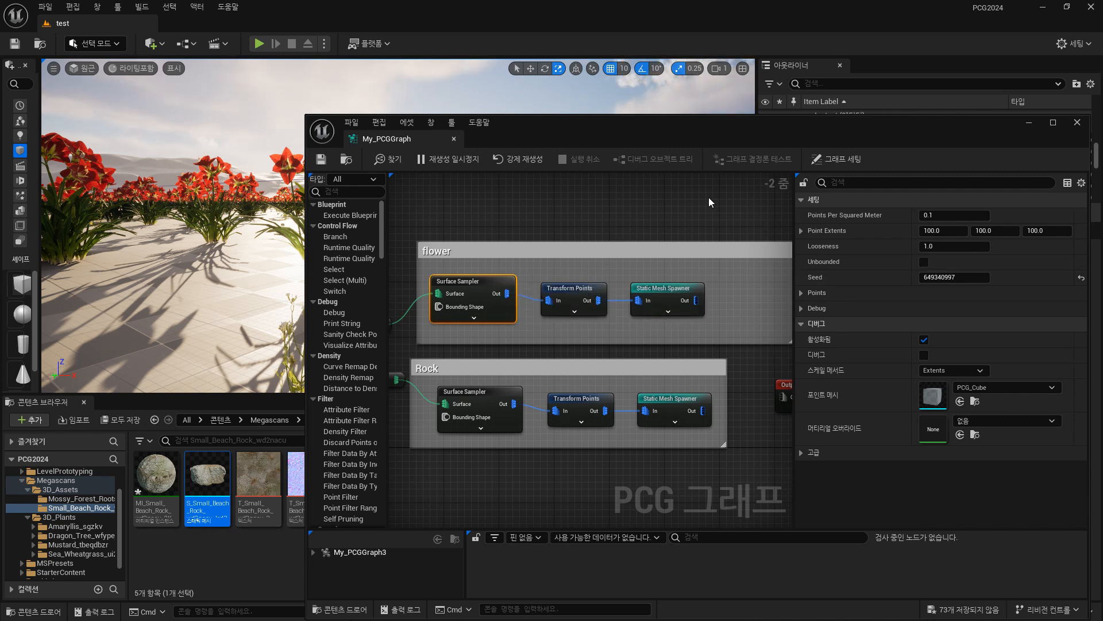
right_click_drag(677, 216, 627, 203)
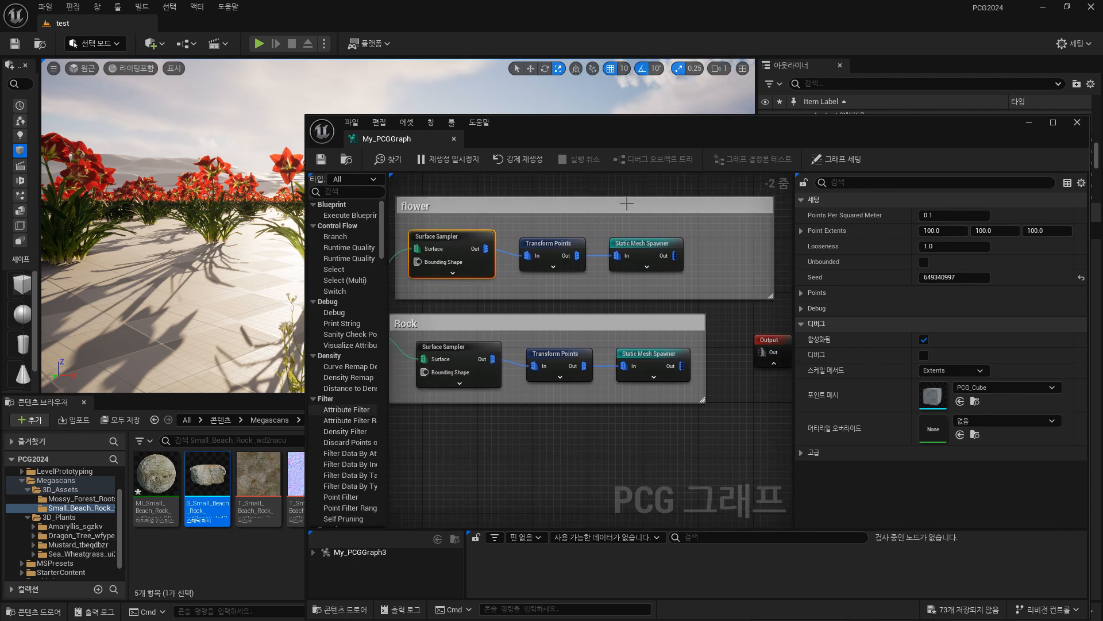
Switch to Landscape mode and sculpt a raised mound in the flower field with the Sculpt brush.
mouse_move(204, 275)
right_mouse_down()
mouse_move(206, 293)
mouse_move(204, 276)
right_mouse_up()
left_click_drag(517, 138, 566, 127)
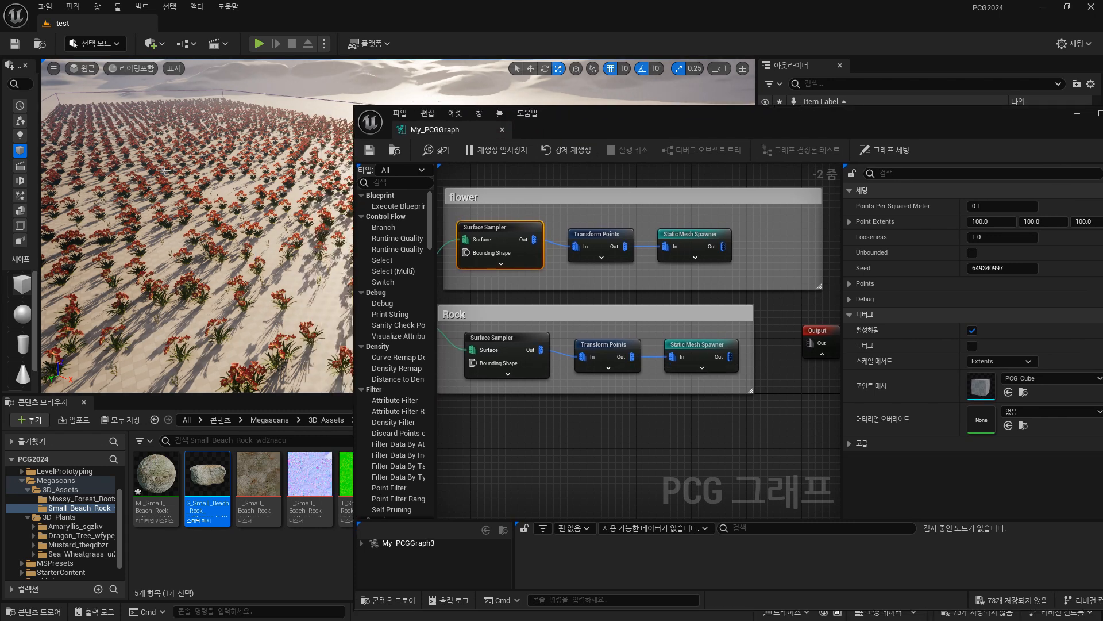
left_click(119, 44)
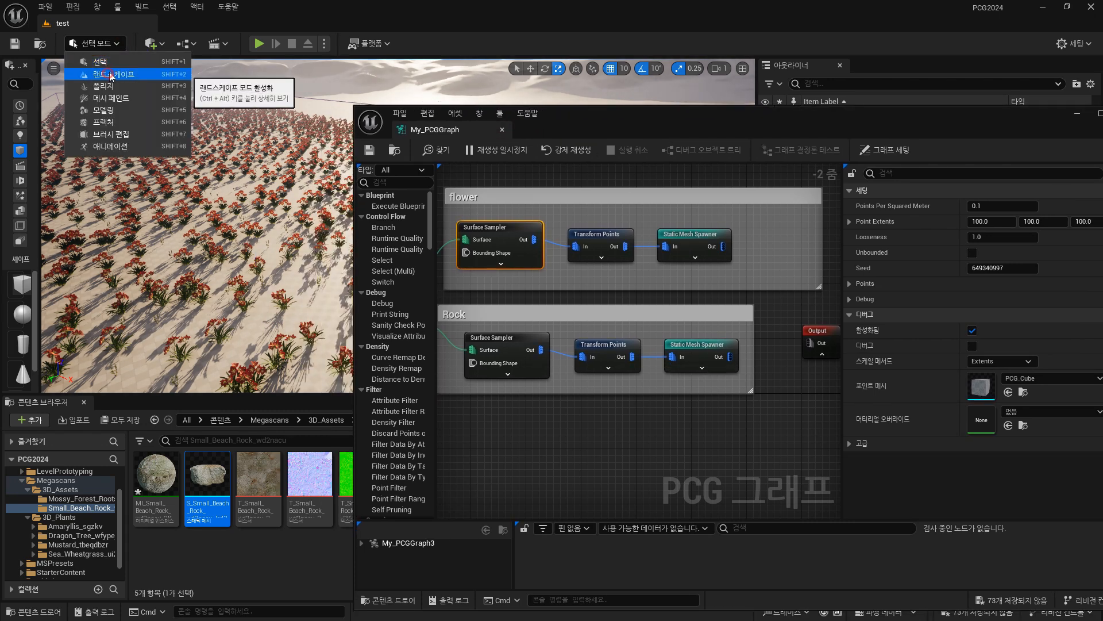
left_click(101, 77)
mouse_move(209, 184)
left_mouse_down()
mouse_move(73, 196)
mouse_move(230, 168)
mouse_move(205, 158)
left_mouse_up()
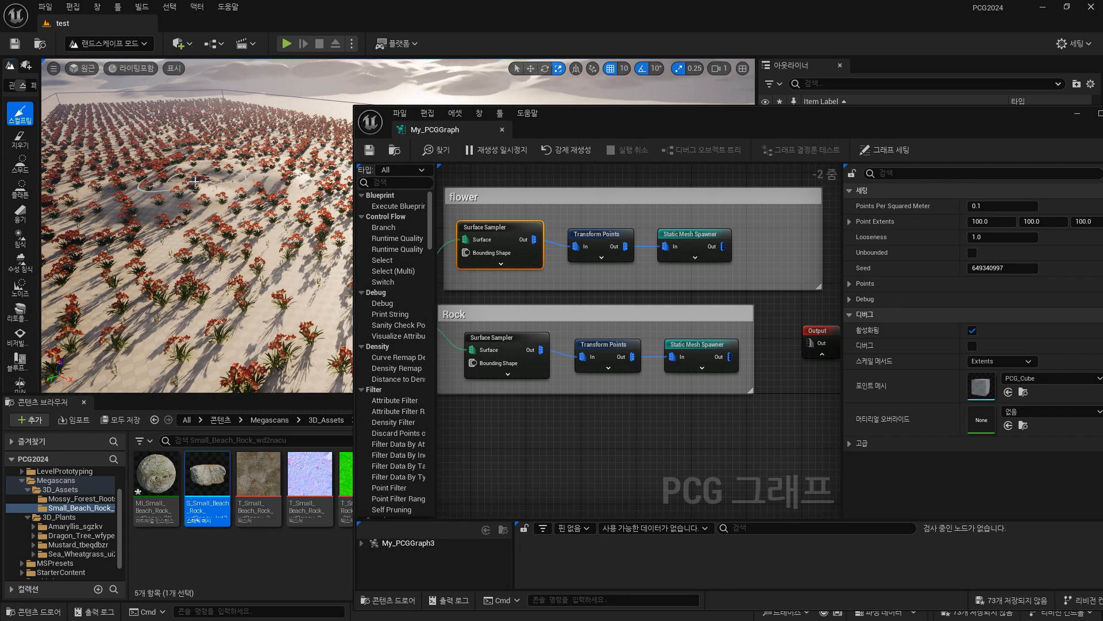
mouse_move(183, 176)
left_mouse_down()
mouse_move(172, 177)
mouse_move(280, 153)
mouse_move(277, 169)
mouse_move(166, 187)
mouse_move(146, 172)
left_mouse_up()
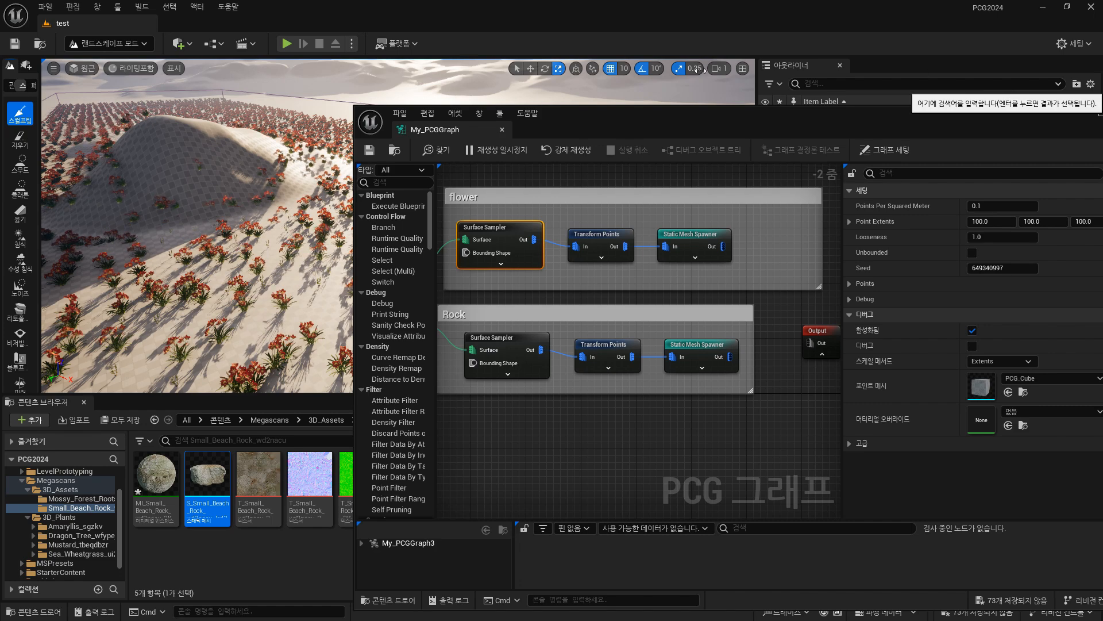
Reshape the mound with another Sculpt stroke and return to Selection mode.
mouse_move(230, 190)
right_mouse_down()
mouse_move(230, 167)
mouse_move(230, 232)
right_mouse_up()
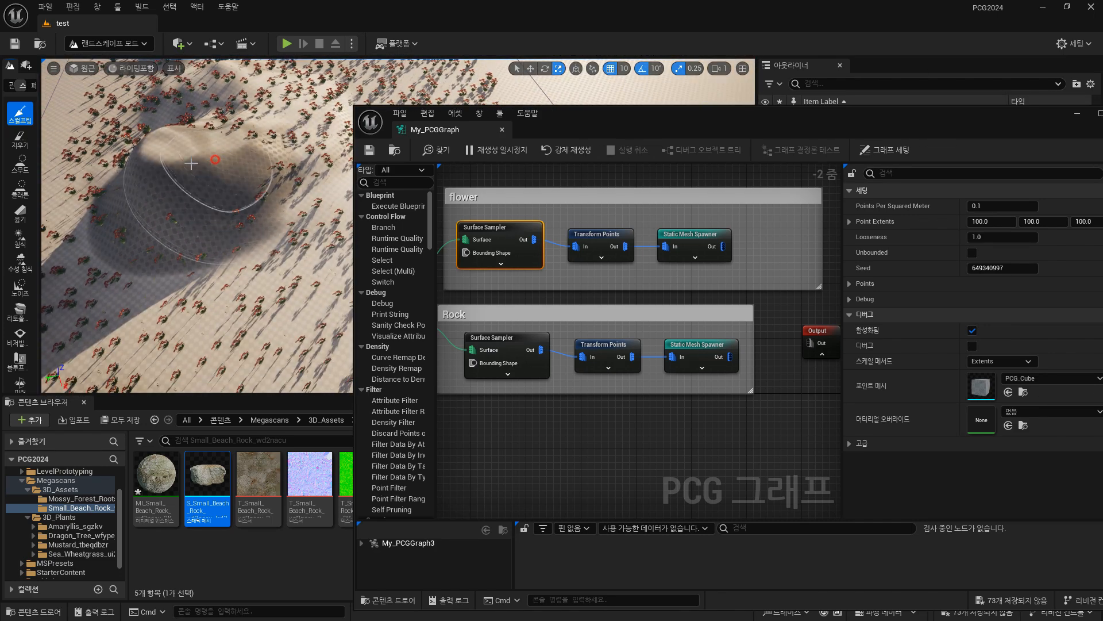
left_click_drag(215, 162, 171, 167, "shift")
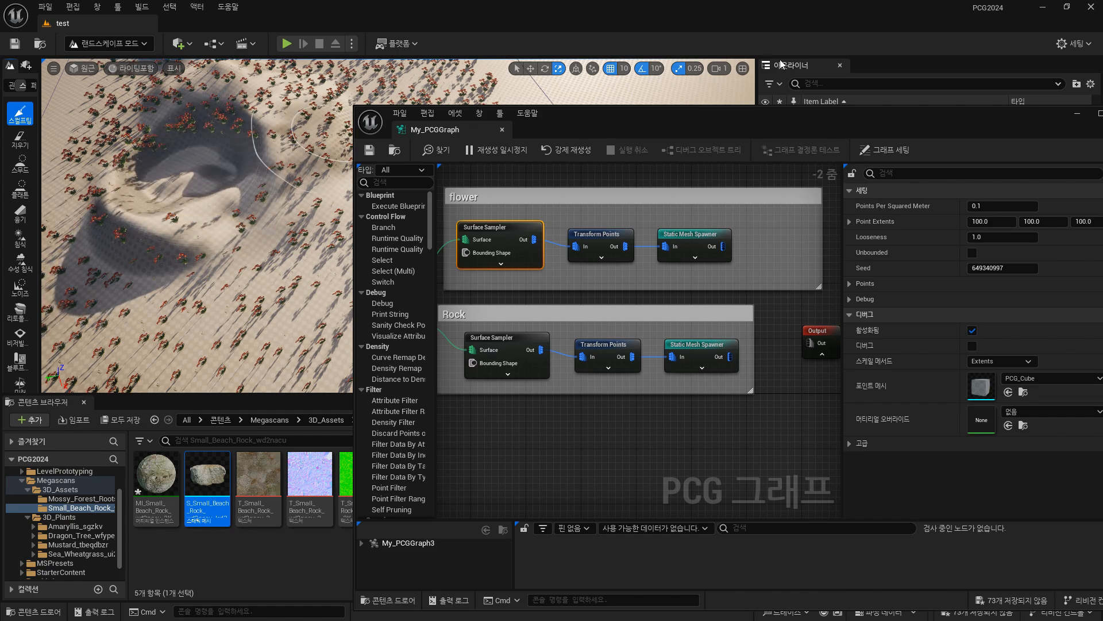
right_click_drag(259, 195, 221, 212)
left_click(146, 46)
left_click(133, 62)
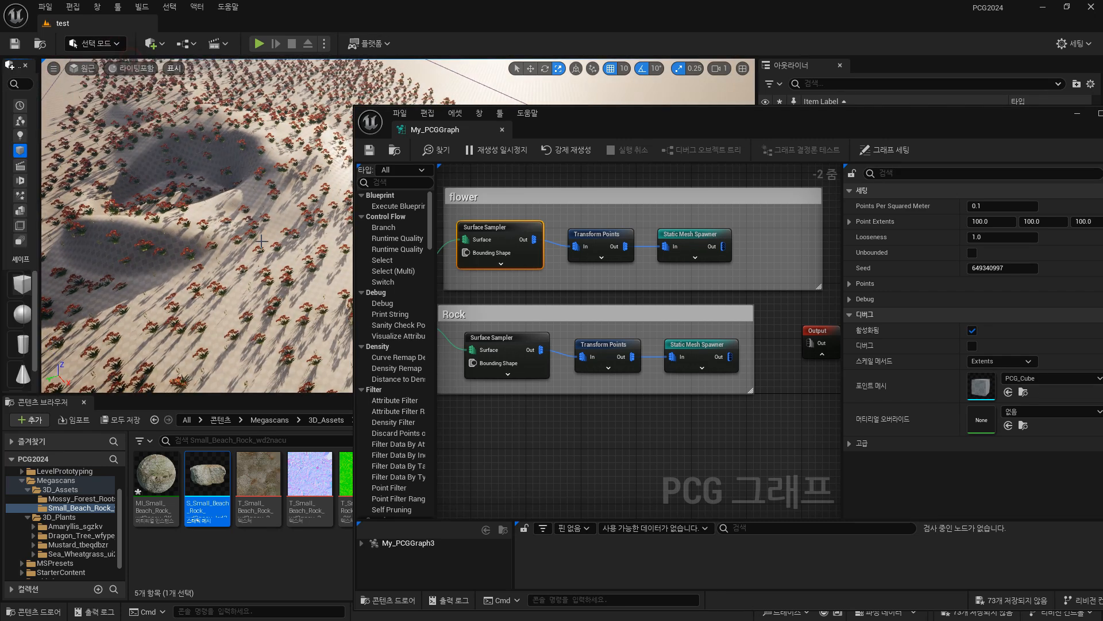
Inspect the mesh entry and descriptor of the Rock group's Static Mesh Spawner and look for its rocks among the flowers.
right_click_drag(273, 275, 270, 230)
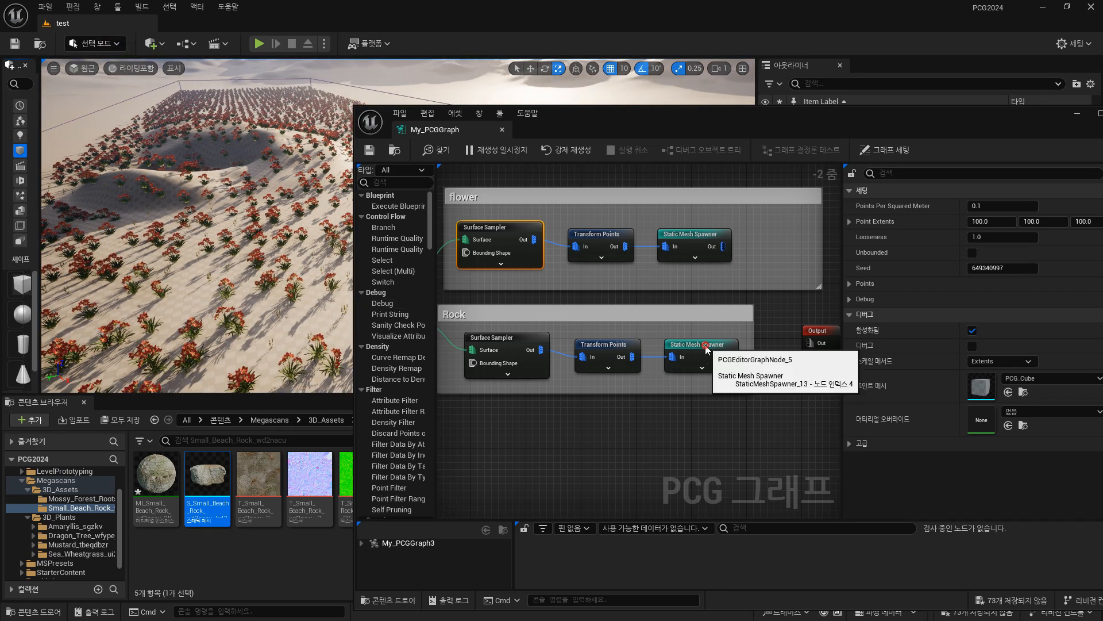
left_click(731, 363)
left_click(850, 237)
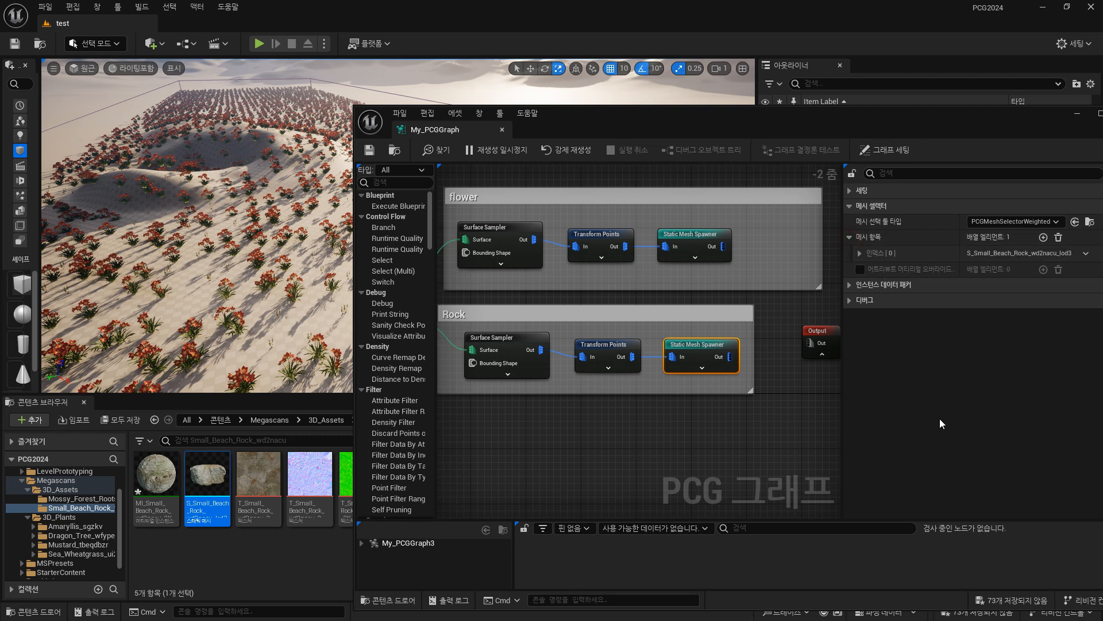
left_click(859, 253)
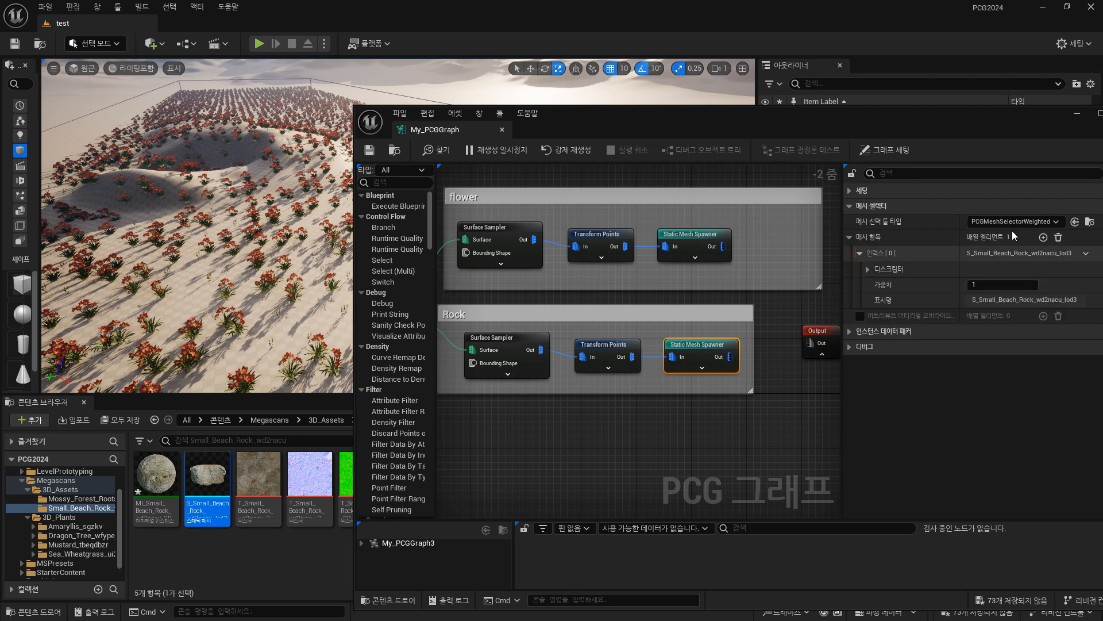
left_click(869, 269)
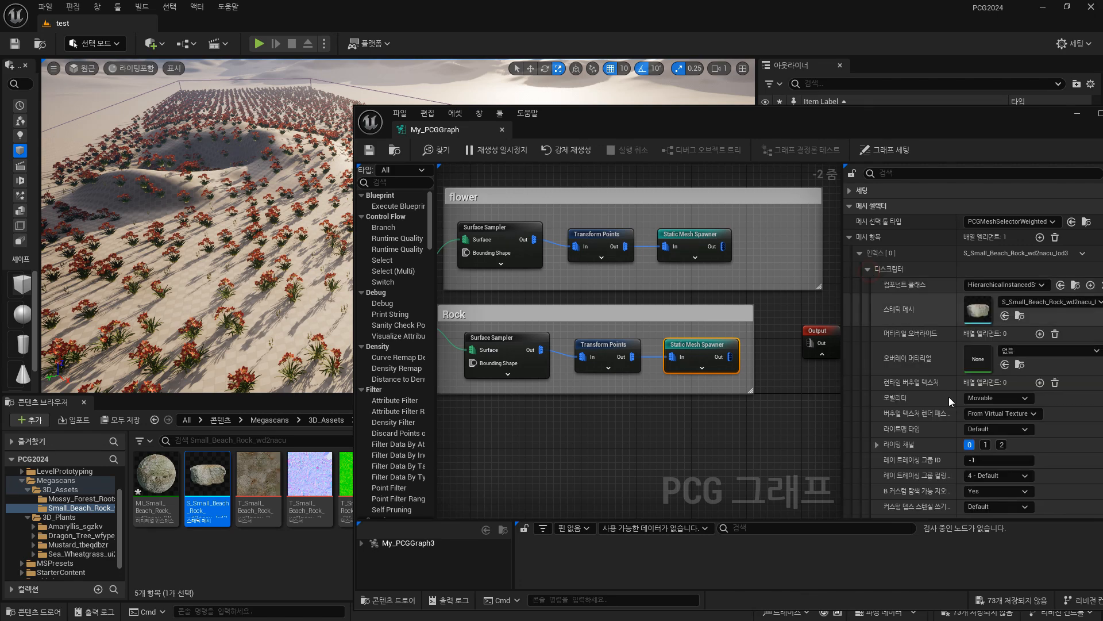
right_click_drag(253, 230, 215, 260)
key("w")
key("s")
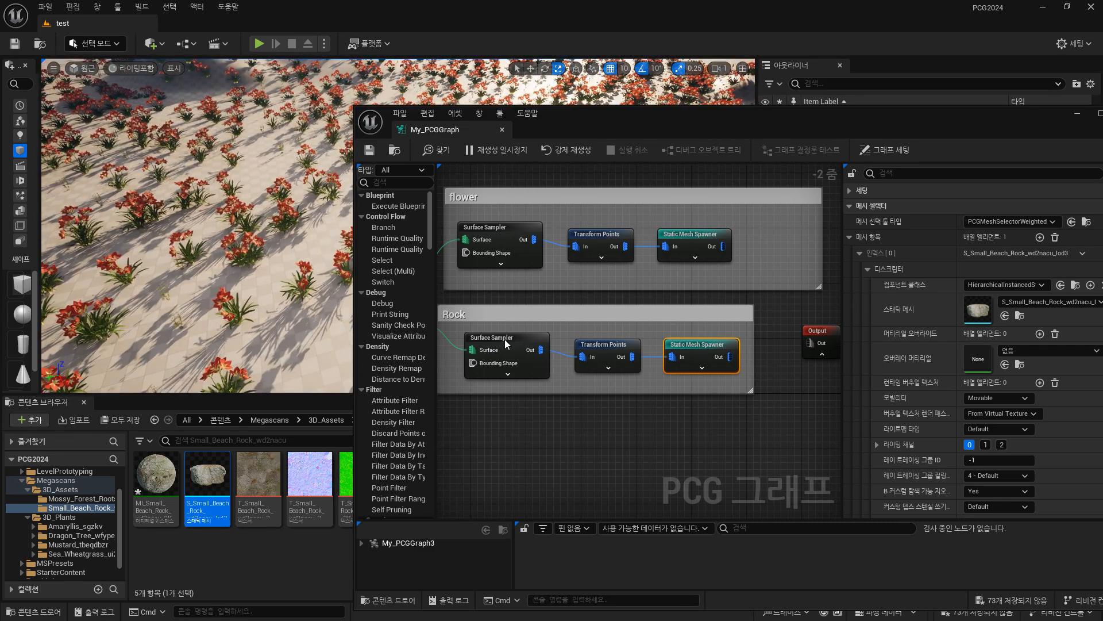
Review the settings of the Rock group's Surface Sampler, Transform Points and Static Mesh Spawner nodes.
left_click(500, 338)
right_click_drag(606, 430, 716, 447)
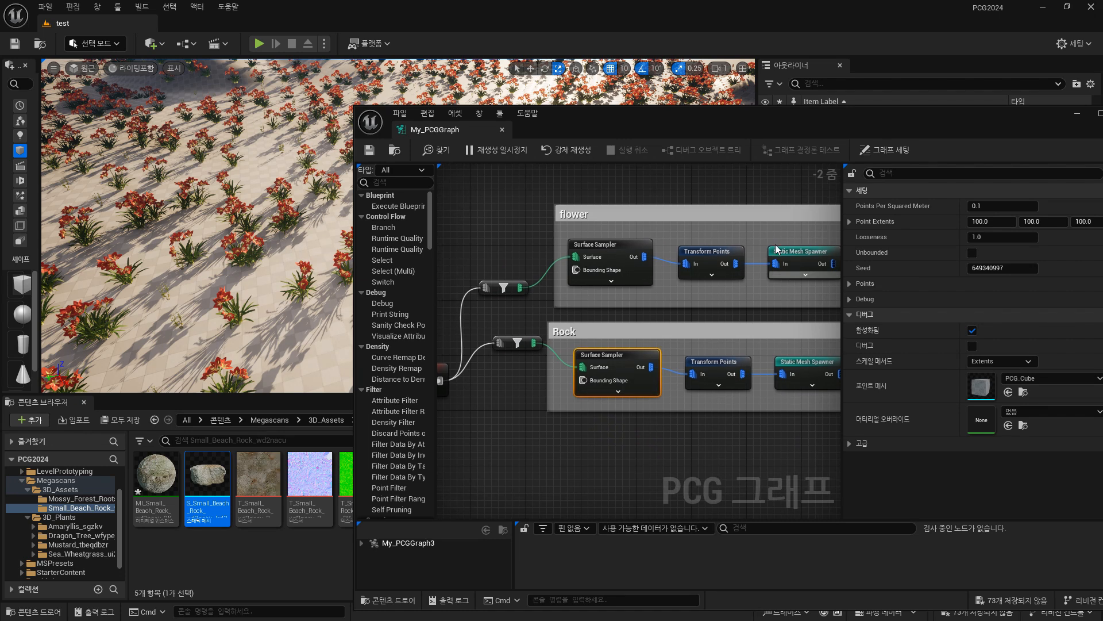
right_click_drag(789, 429, 693, 387)
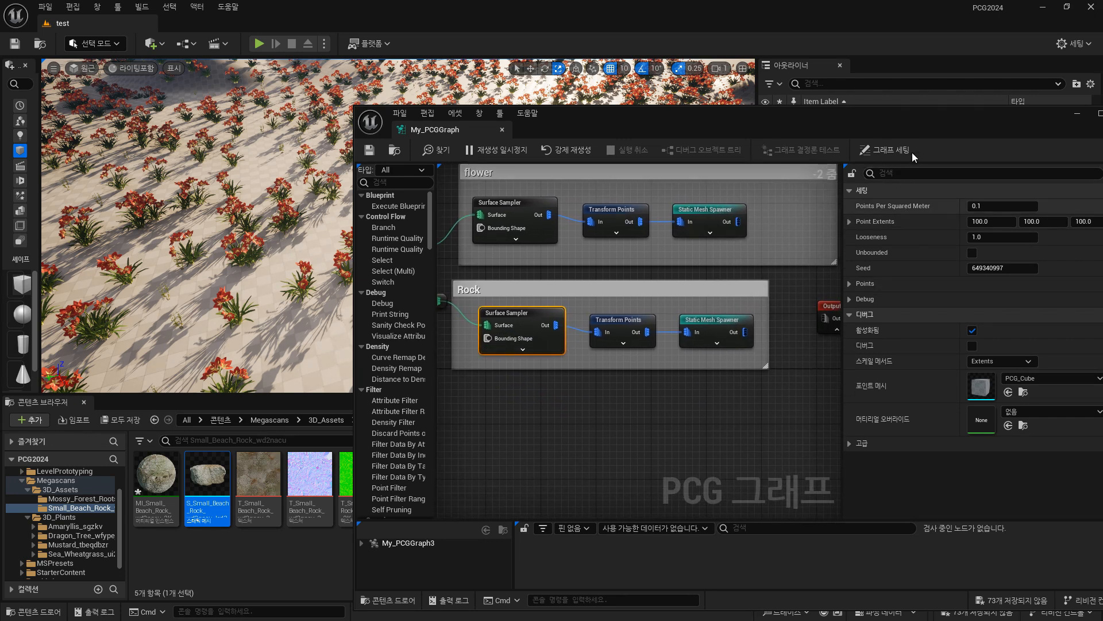
left_click_drag(937, 120, 901, 126)
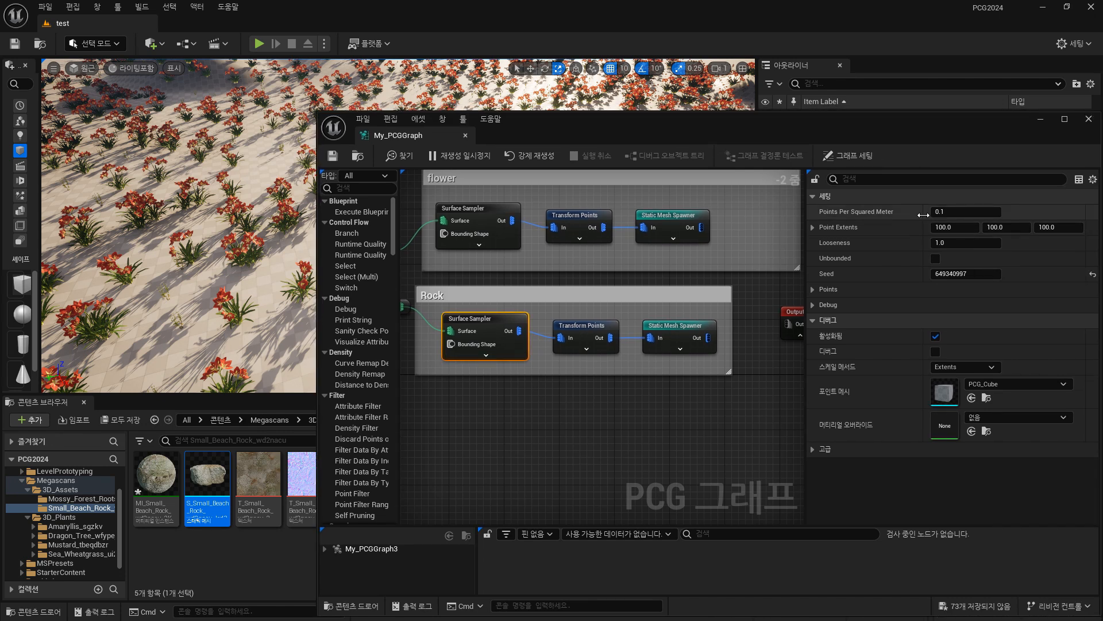
left_click(592, 331)
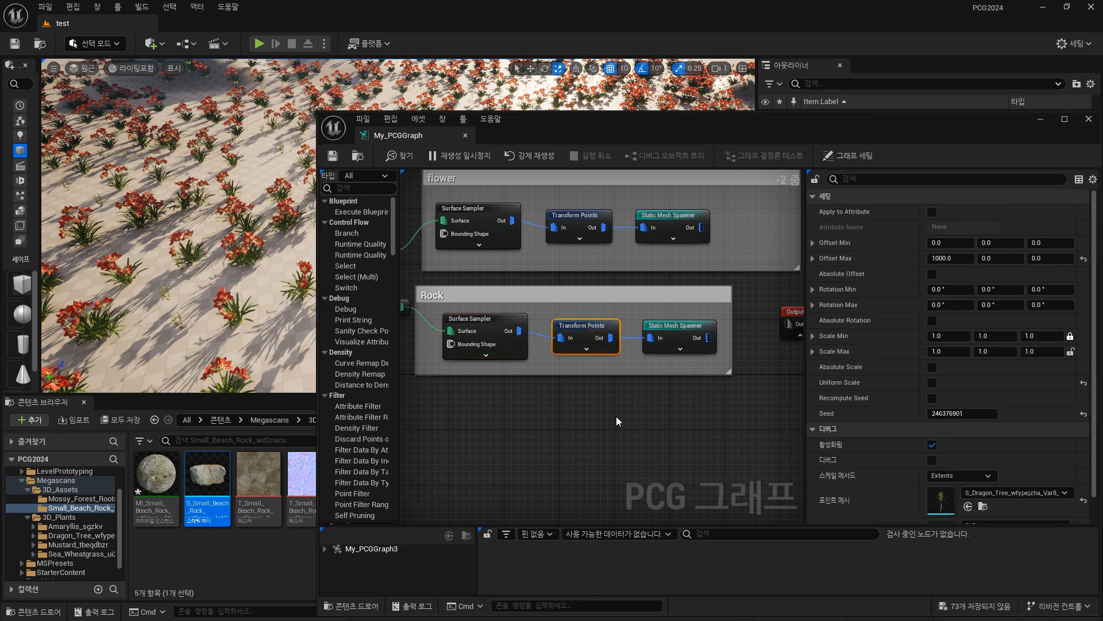
left_click(696, 331)
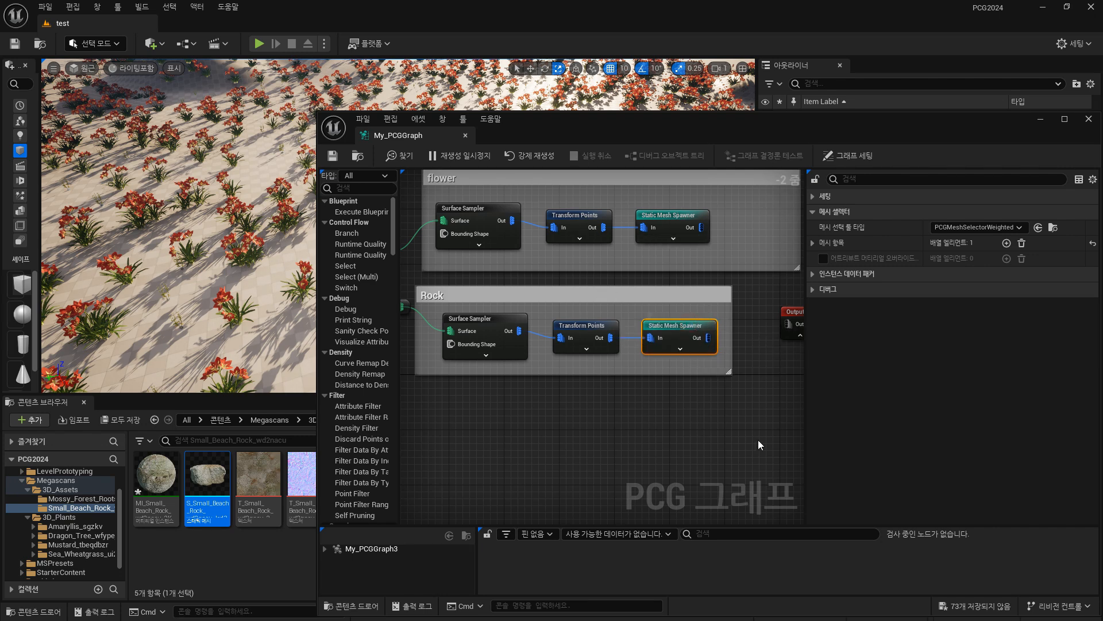
Set Scale Max of the Rock group's Transform Points node to 5 on all axes.
left_click(602, 329)
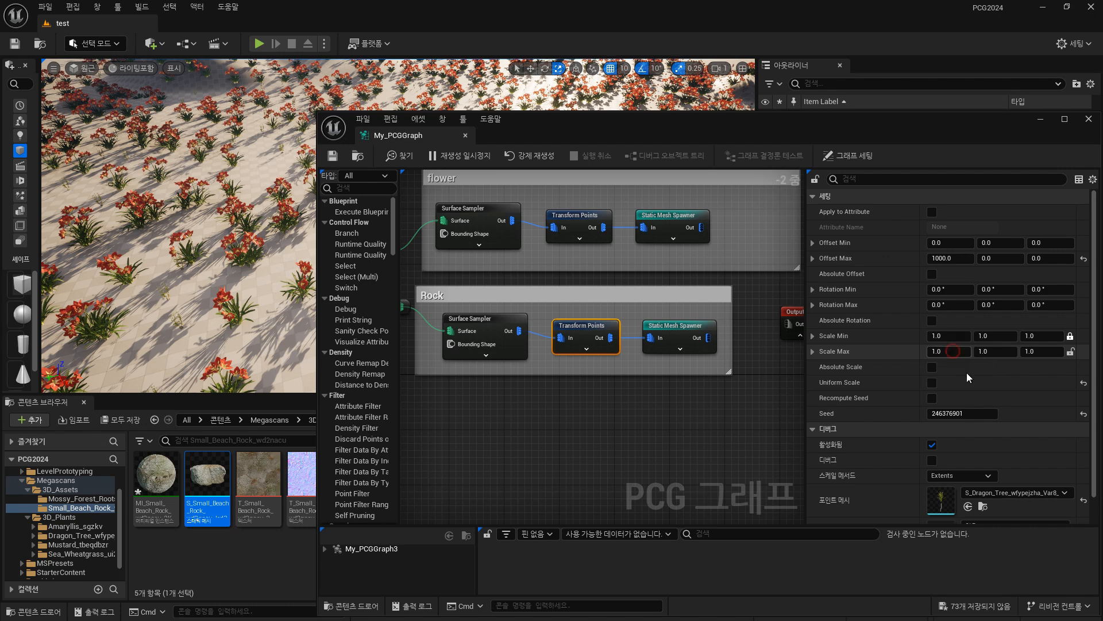
left_click(950, 352)
type("5")
key("shift+Tab")
right_click_drag(240, 332, 244, 333)
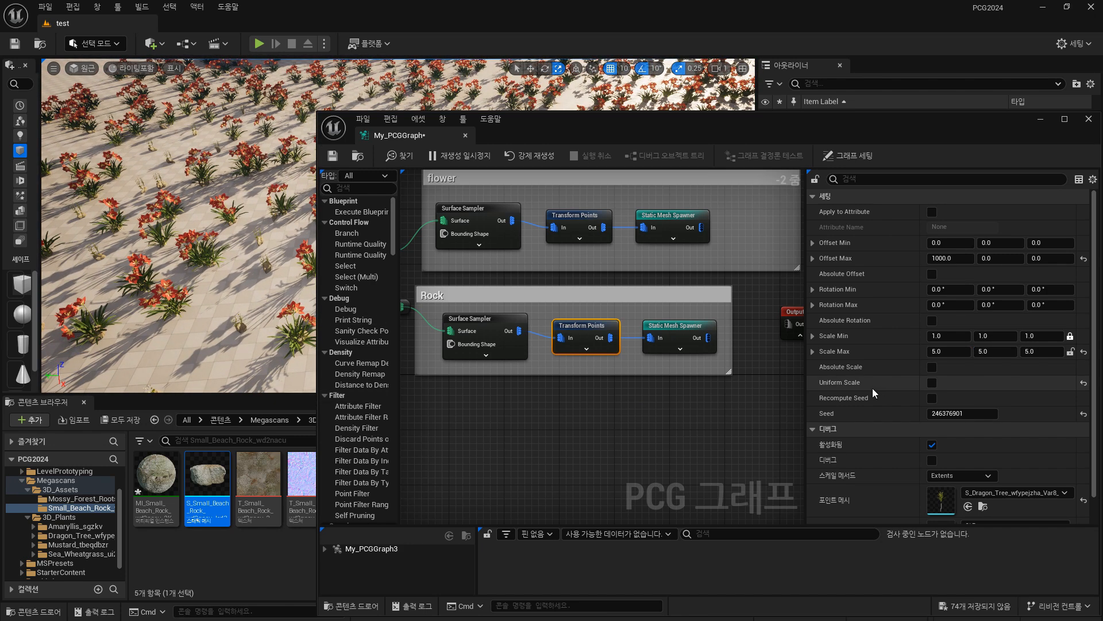
Set Scale Max of the Rock group's Transform Points node to 50 on all three axes.
left_click(959, 351)
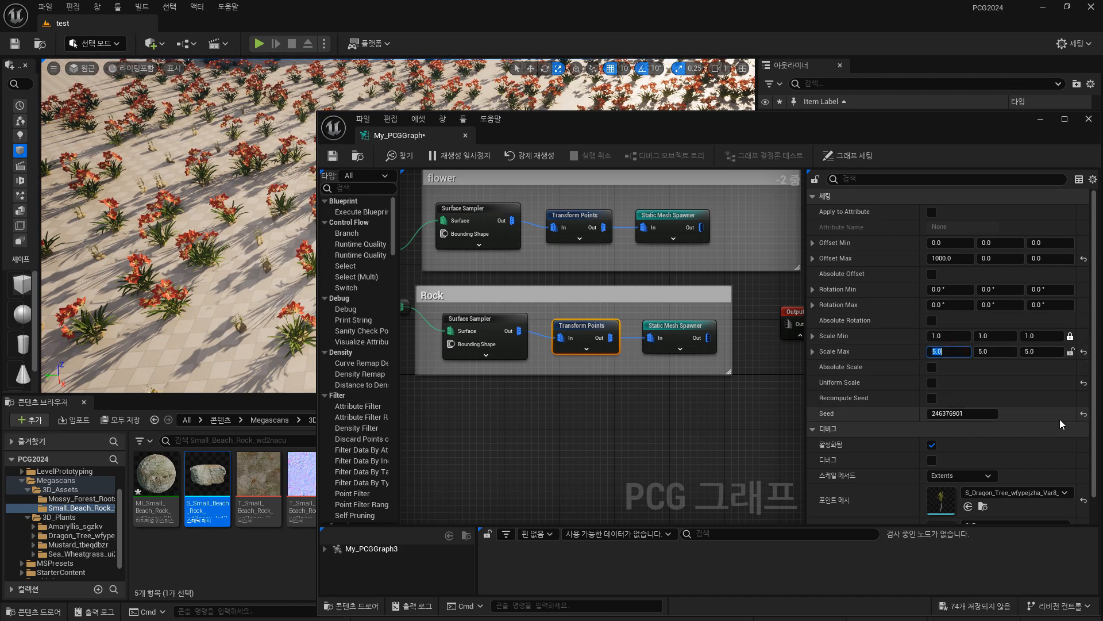
type("50")
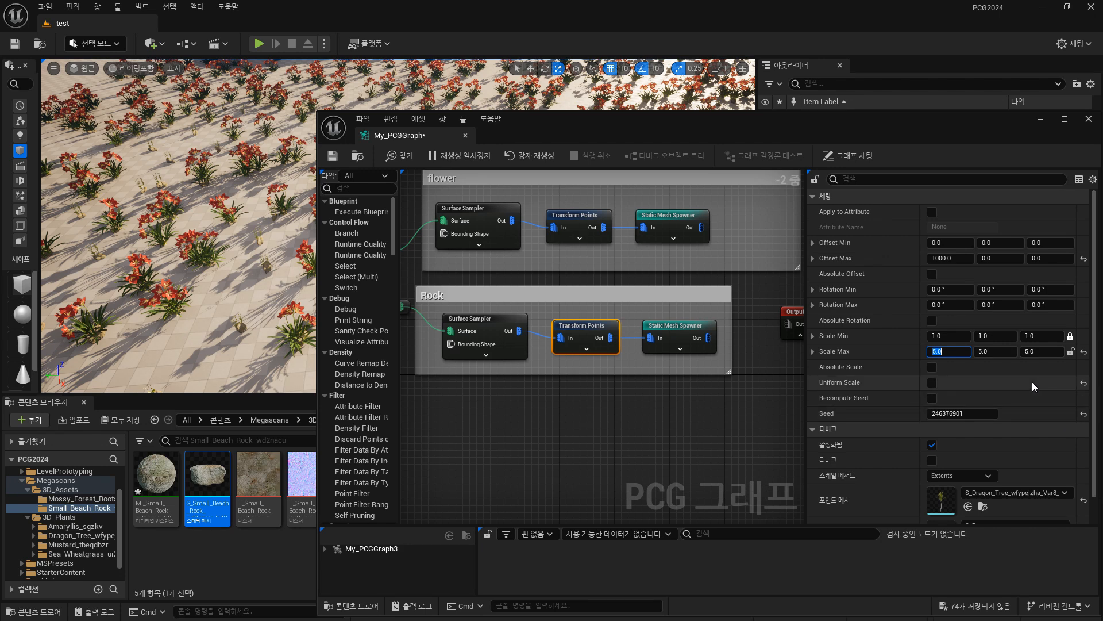
left_click(1040, 352)
type("0")
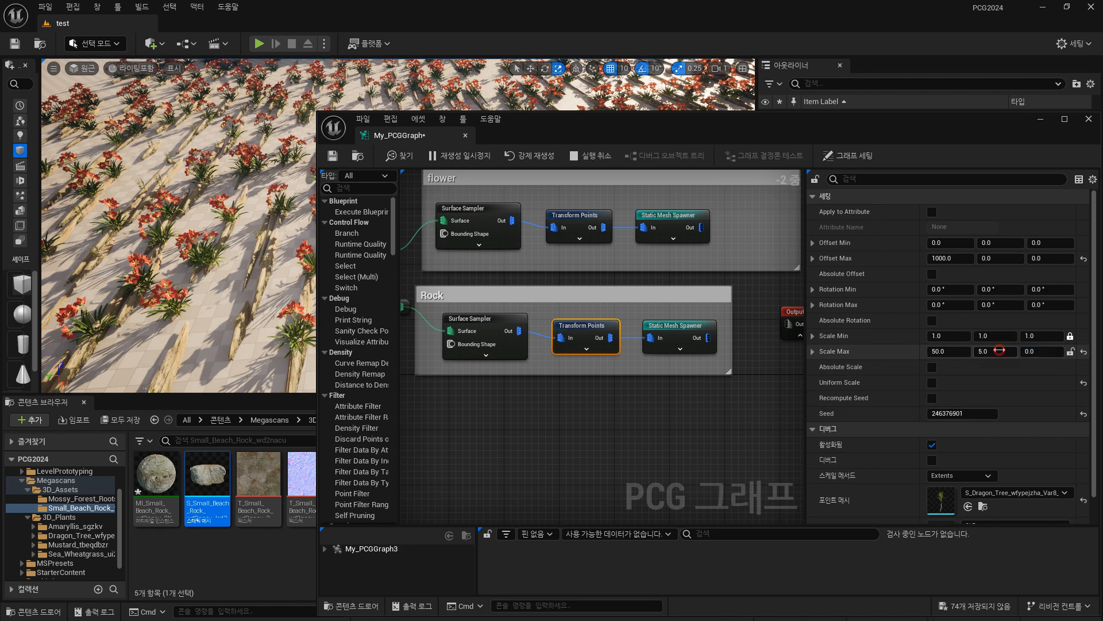
left_click(1021, 352)
type("5")
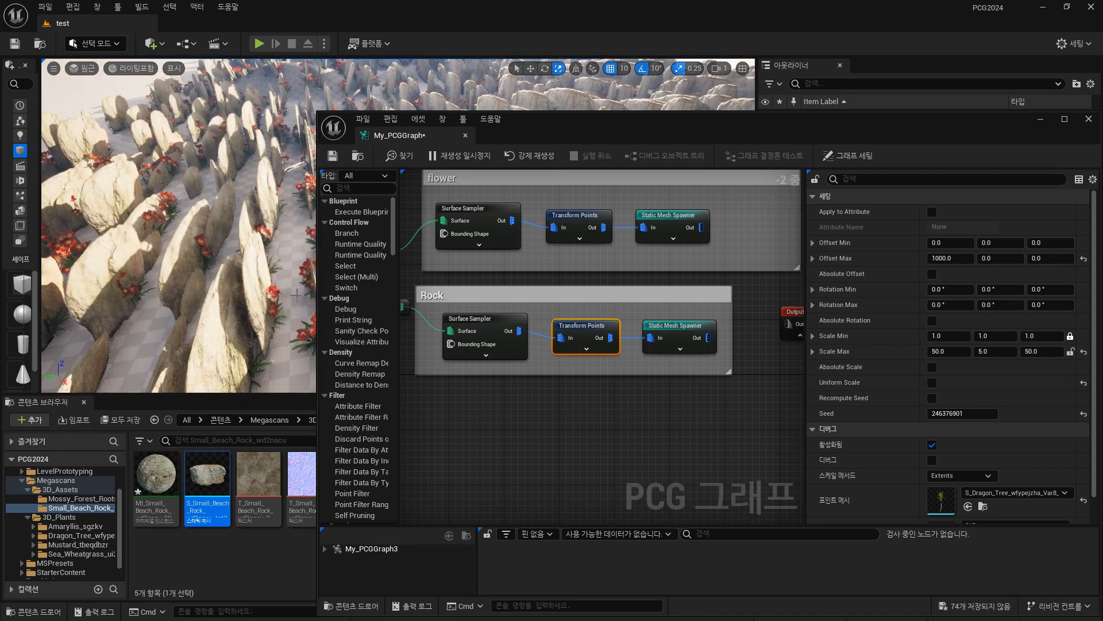
left_click(1005, 352)
type("50")
key("Return")
Move the graph window aside and examine the size and density of the rocks across the landscape.
mouse_move(236, 229)
right_mouse_down()
mouse_move(167, 247)
mouse_move(230, 227)
mouse_move(222, 221)
right_mouse_up()
left_click(521, 128)
left_click_drag(575, 127, 754, 145)
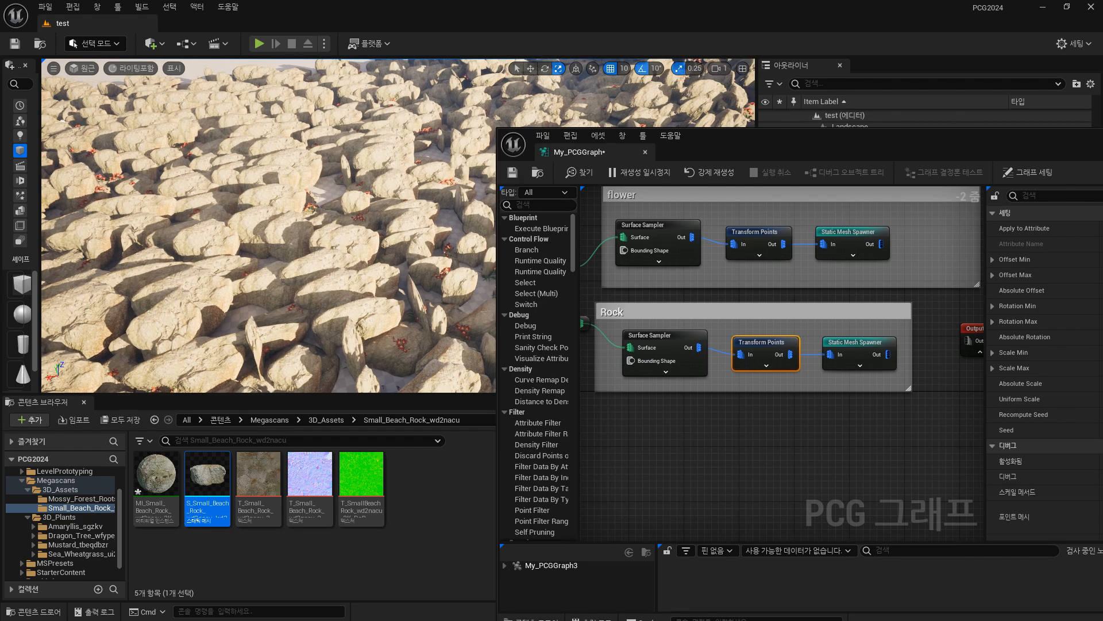
right_click_drag(287, 230, 569, 202)
key("w")
key("s")
key("w")
key("w")
key("w")
key("s")
Shrink the PCG graph window and reposition it so the landscape viewport stays mostly uncovered.
left_click_drag(897, 145, 606, 256)
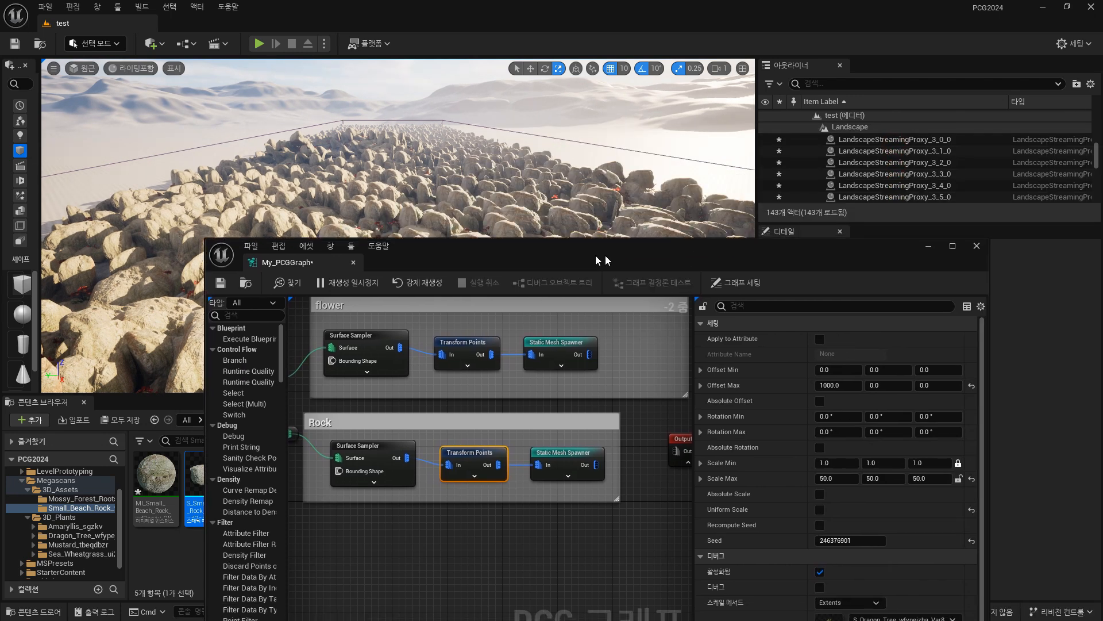
left_click_drag(205, 237, 442, 338)
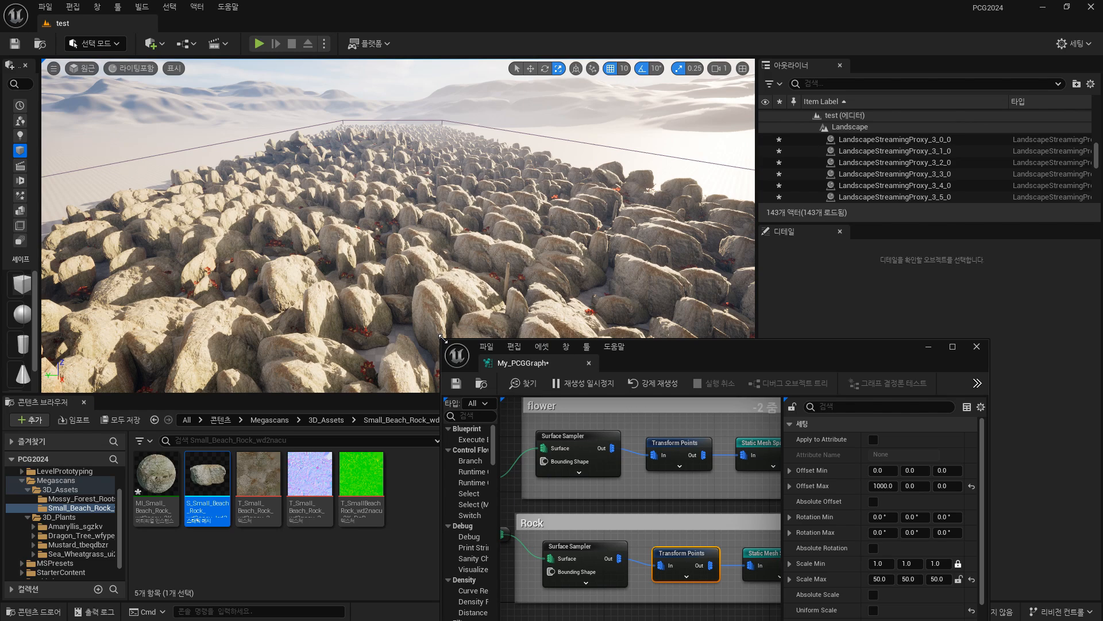
left_click_drag(654, 359, 728, 292)
right_click_drag(621, 213, 514, 241)
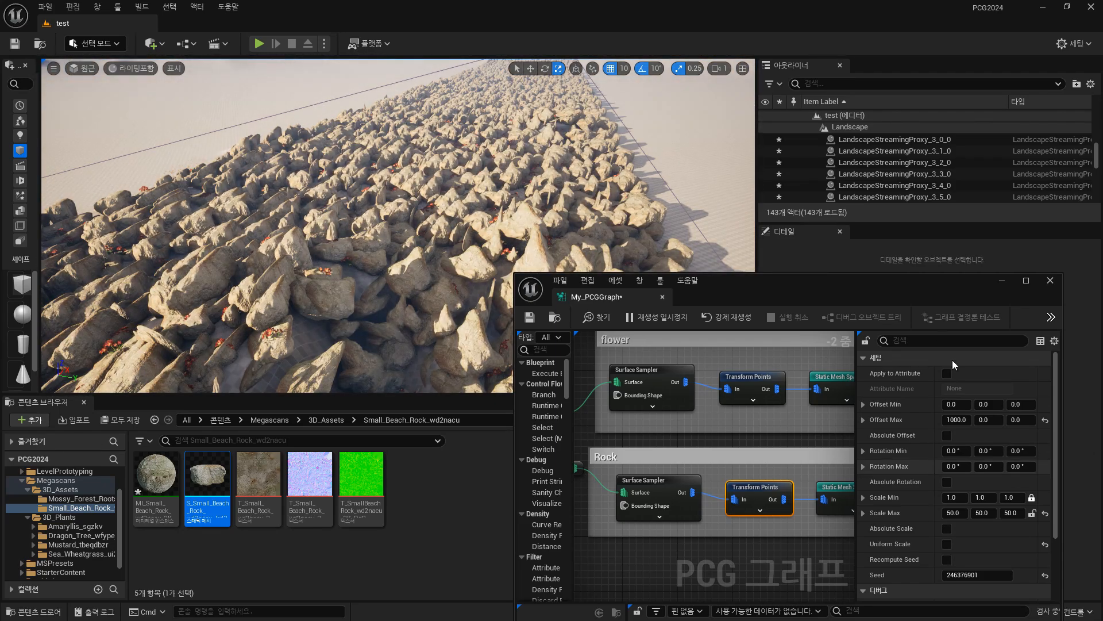
left_click_drag(908, 289, 913, 164)
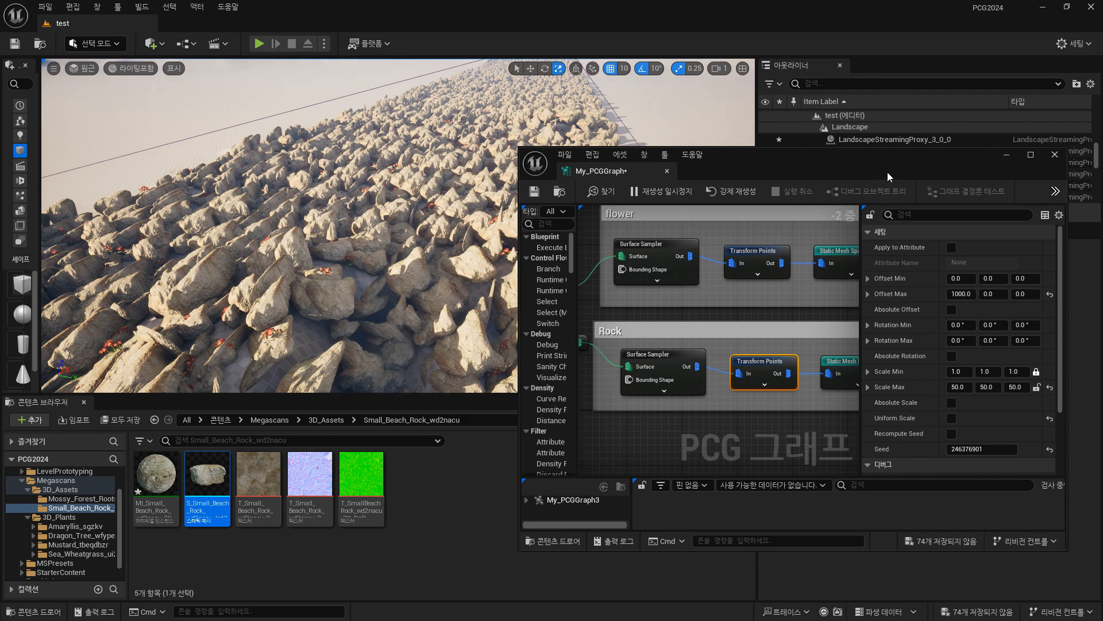
Set the Looseness of the Rock group's Surface Sampler to 5.
left_click(675, 352)
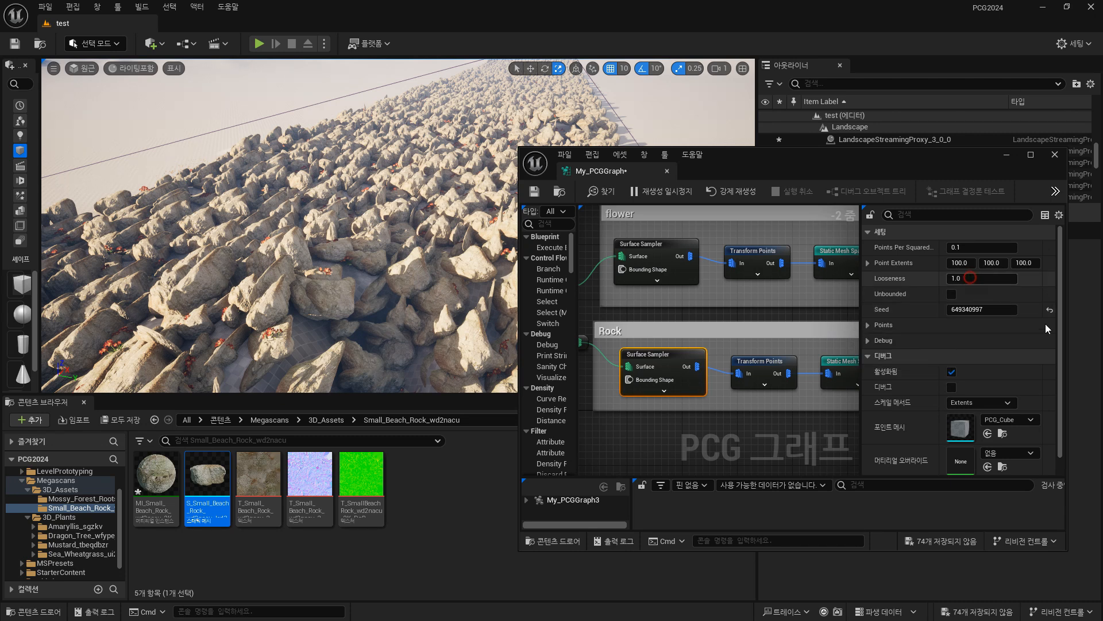
left_click(970, 278)
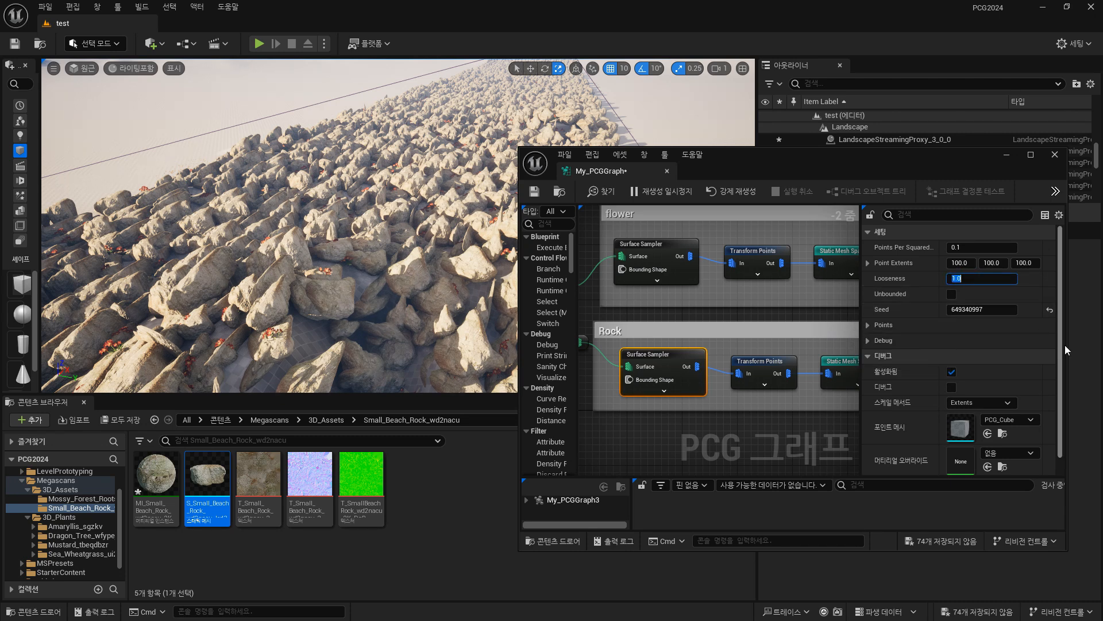
type("5")
key("Return")
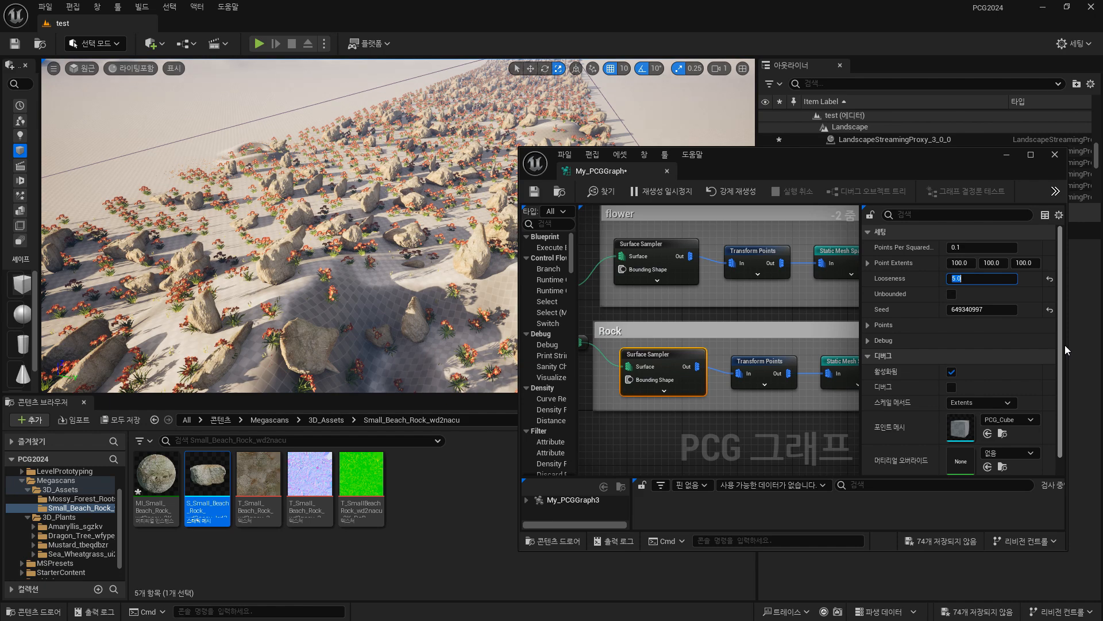
Set the Looseness of the Rock group's Surface Sampler to 7 to spread the rocks out.
type("7")
key("Return")
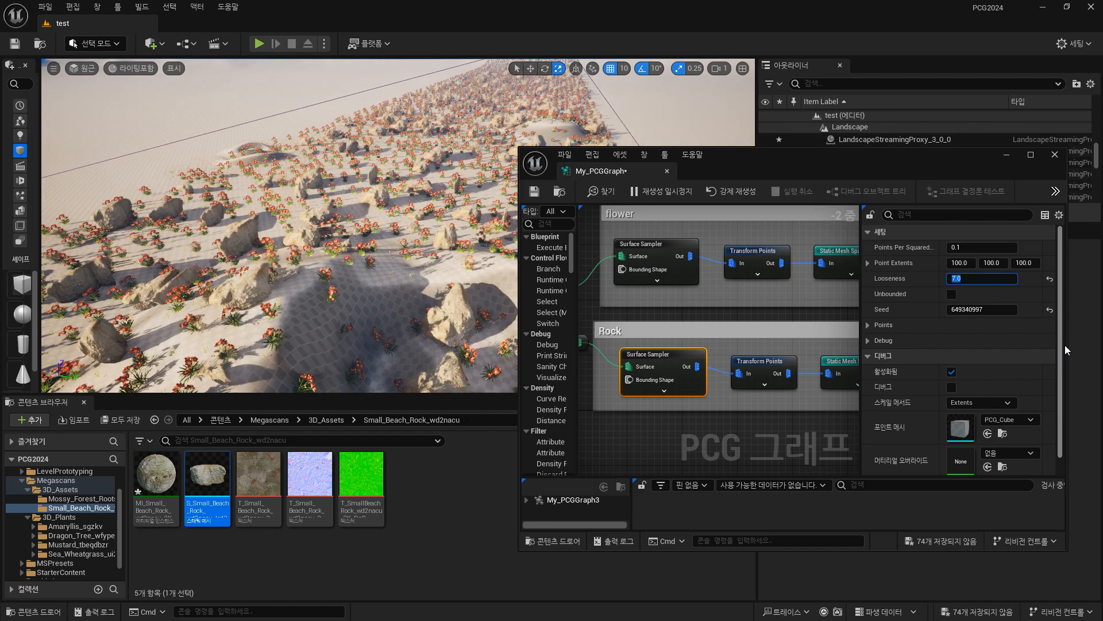
right_click_drag(299, 229, 247, 221)
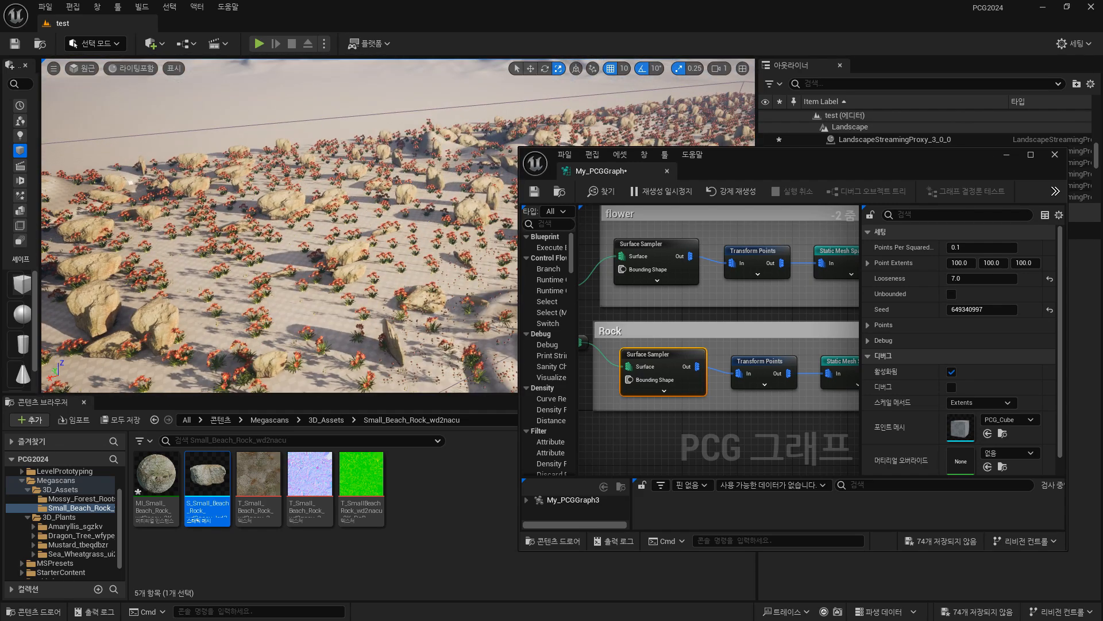
Set the Looseness of the flower group's Surface Sampler to 2.
left_click(662, 248)
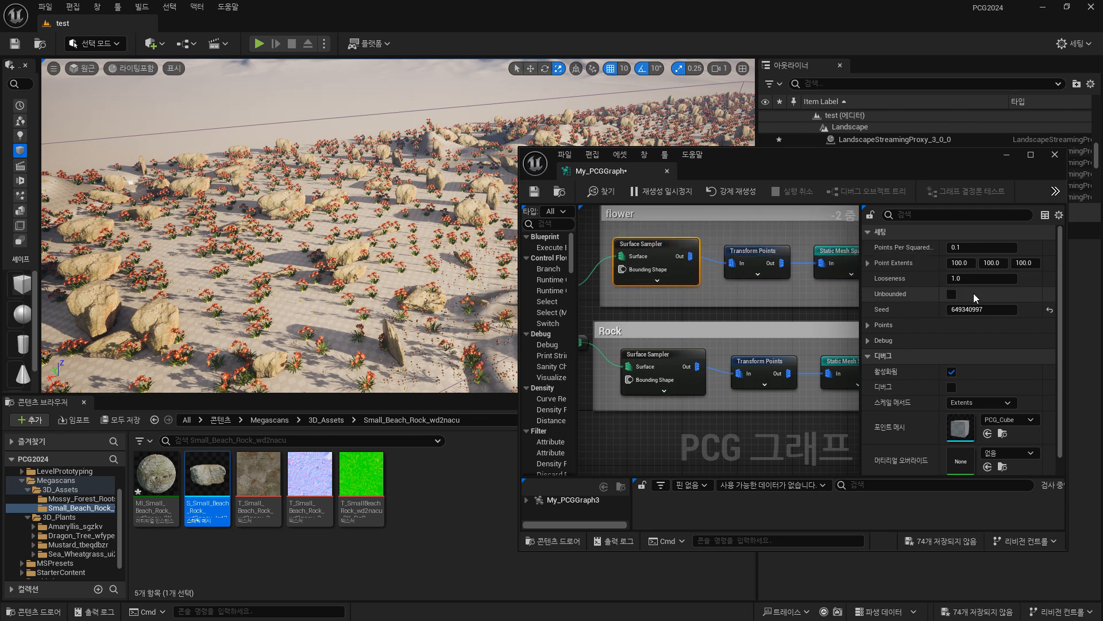
left_click(983, 278)
type("2")
key("Return")
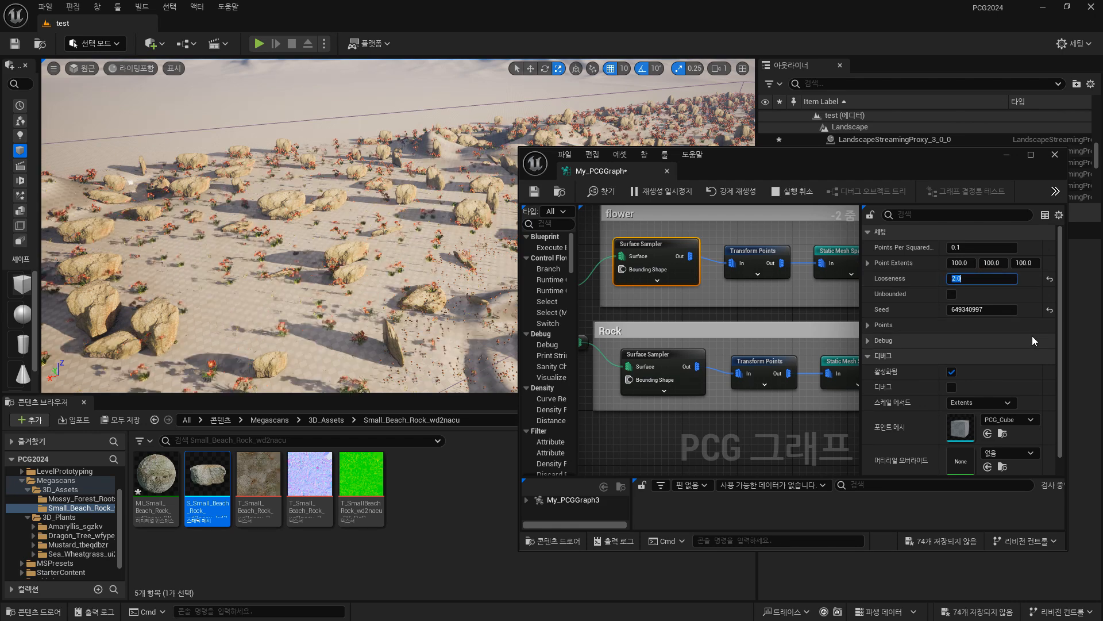
Examine the spacing of the flowers and rocks across the landscape.
right_click_drag(437, 230, 537, 200)
key("w")
key("s")
right_click_drag(425, 178, 368, 207)
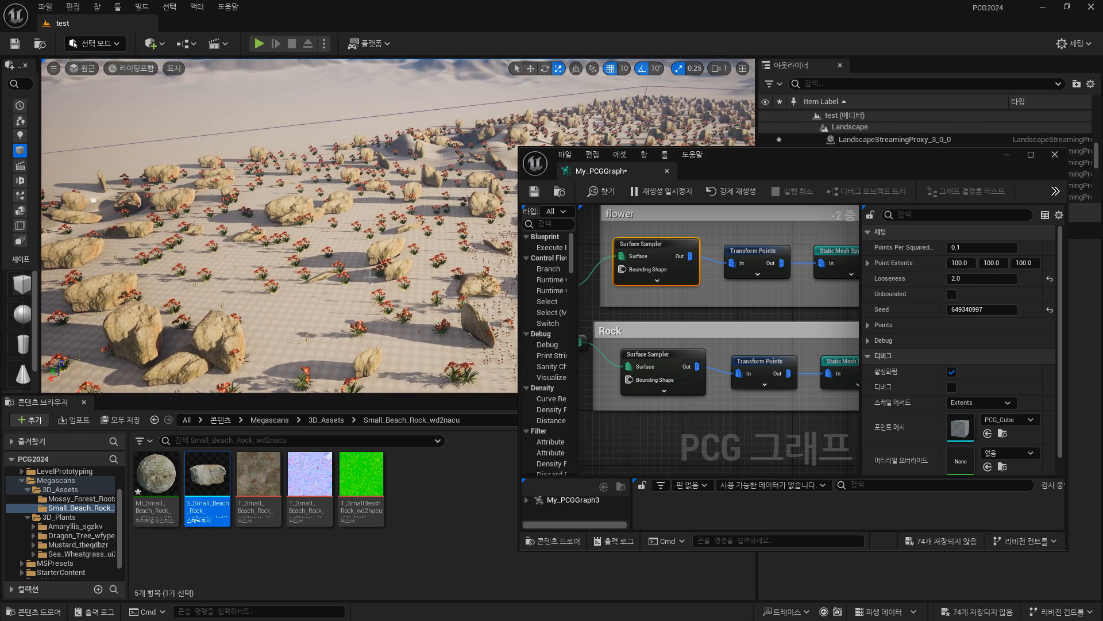
key("w")
right_click_drag(343, 253, 357, 298)
key("s")
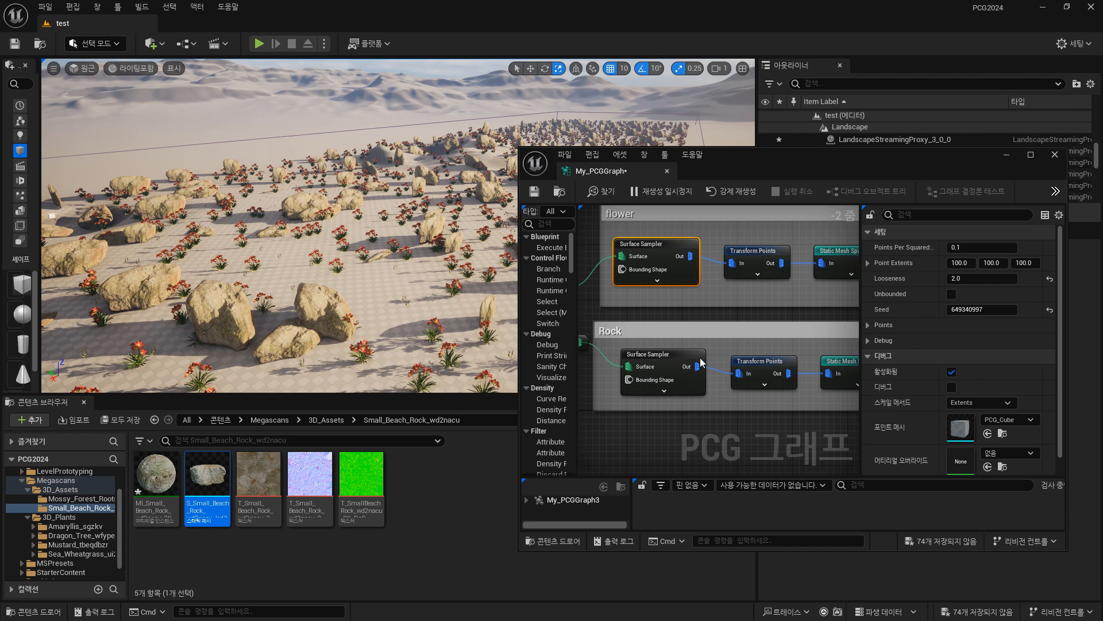
Set the Z value of Scale Max on the Rock group's Transform Points node to 20.
left_click(748, 368)
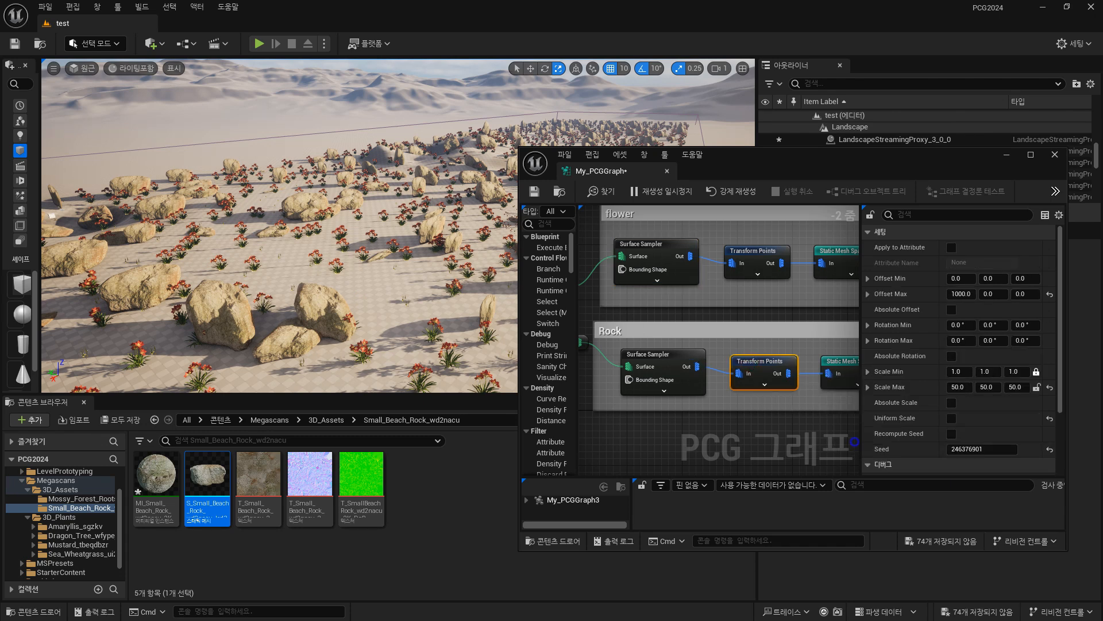
right_click_drag(854, 442, 802, 429)
right_click_drag(404, 268, 245, 257)
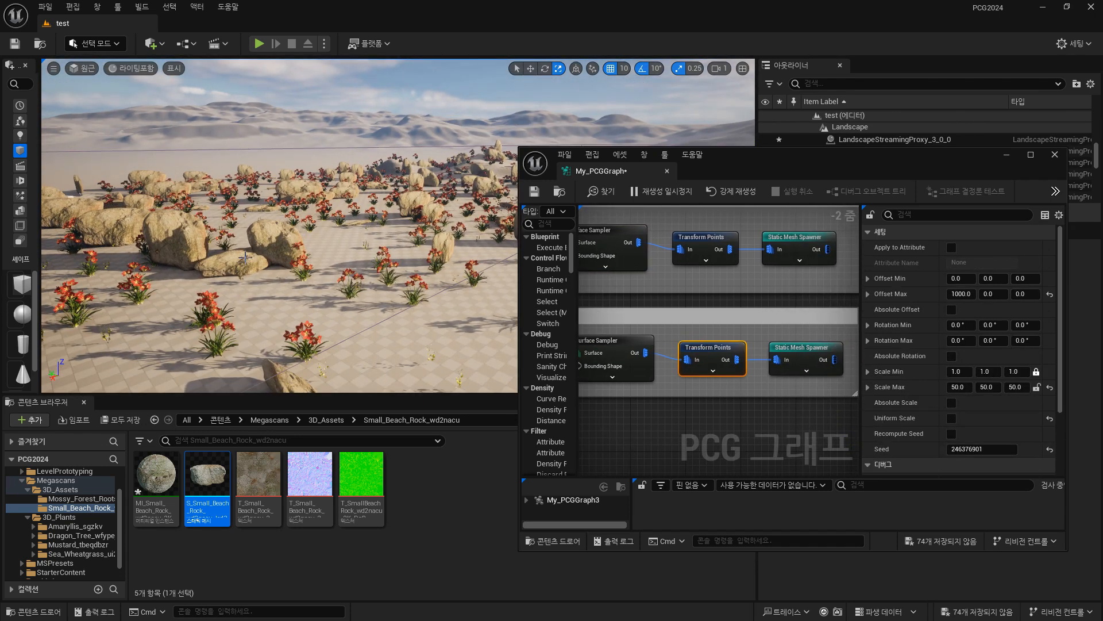
right_click_drag(458, 214, 318, 269)
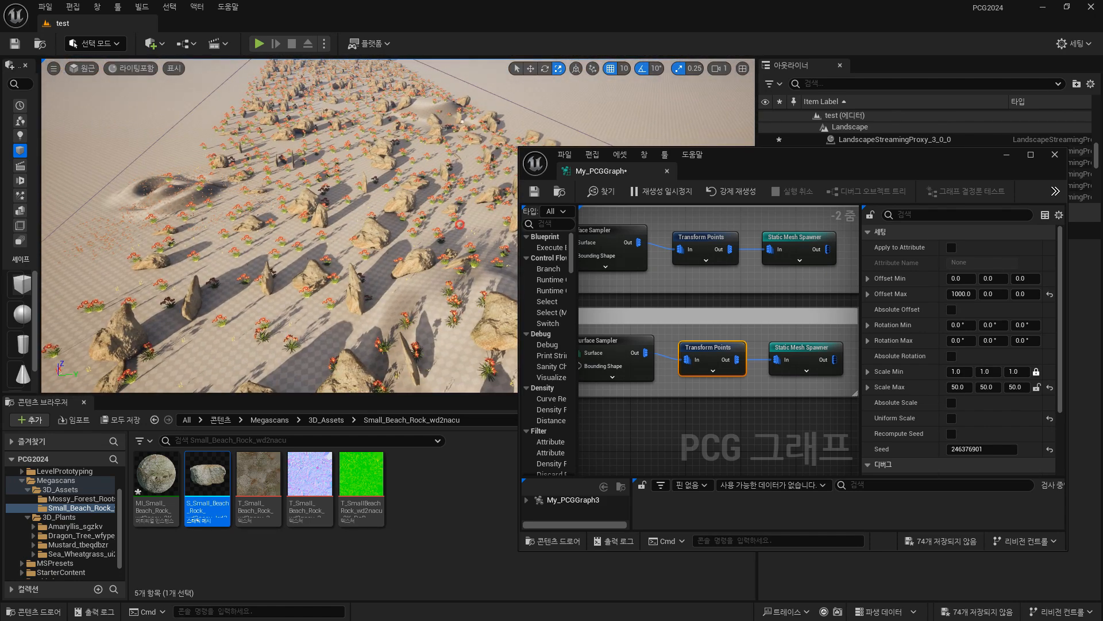
right_click_drag(459, 224, 408, 230)
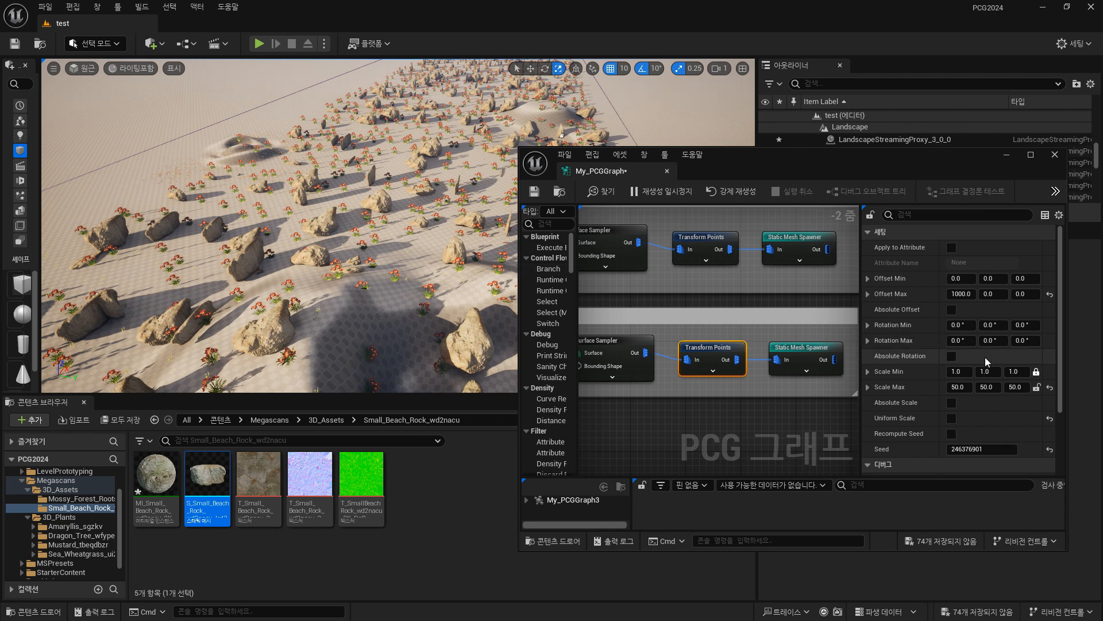
left_click(1014, 386)
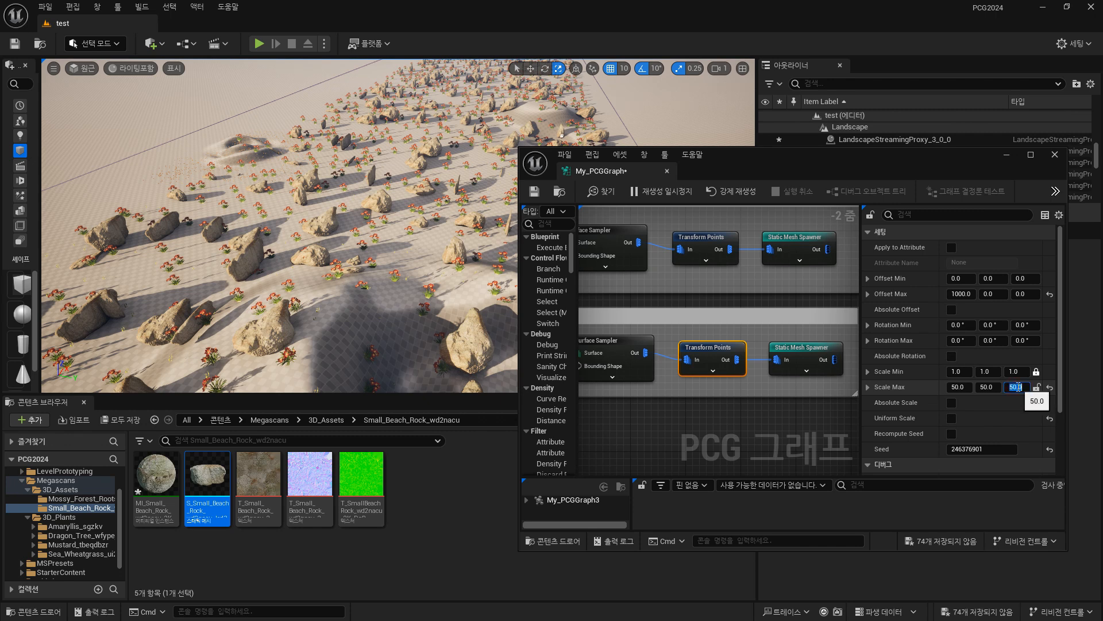
type("20")
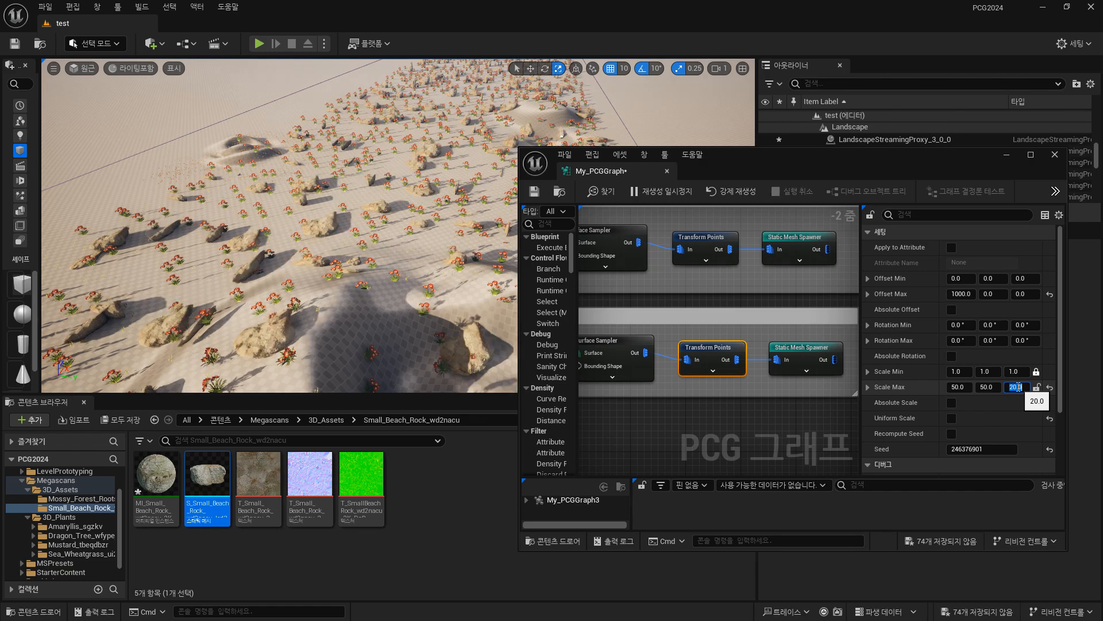
key("Return")
Set the X and Y values of Offset Max on the Rock group's Transform Points node to 500.
key("w")
right_click_drag(497, 130, 227, 97)
key("w")
key("d")
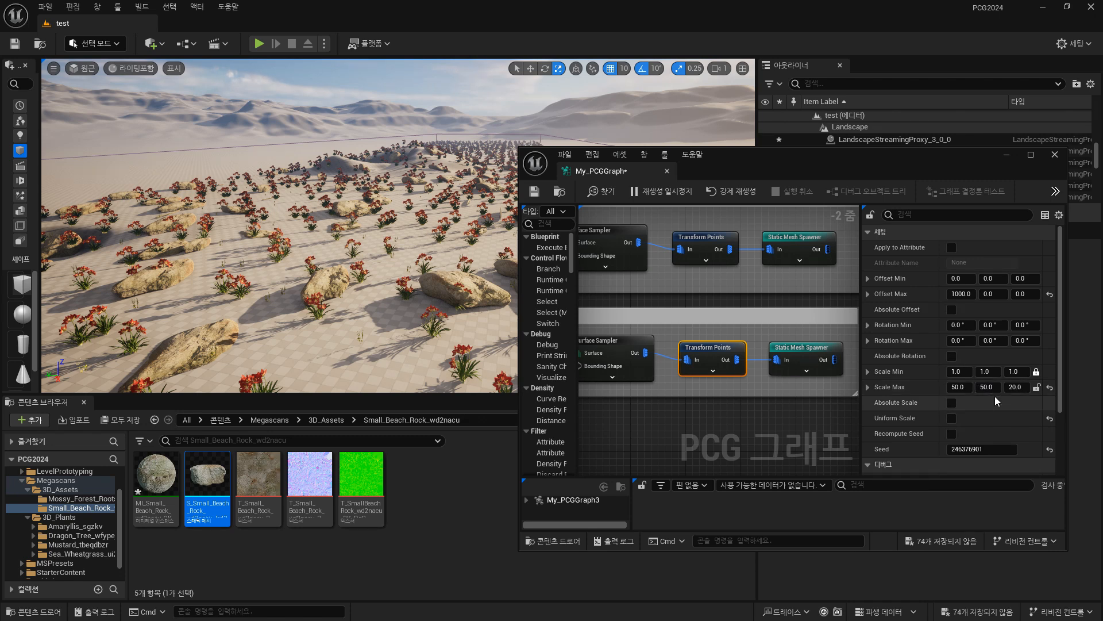
left_click(960, 294)
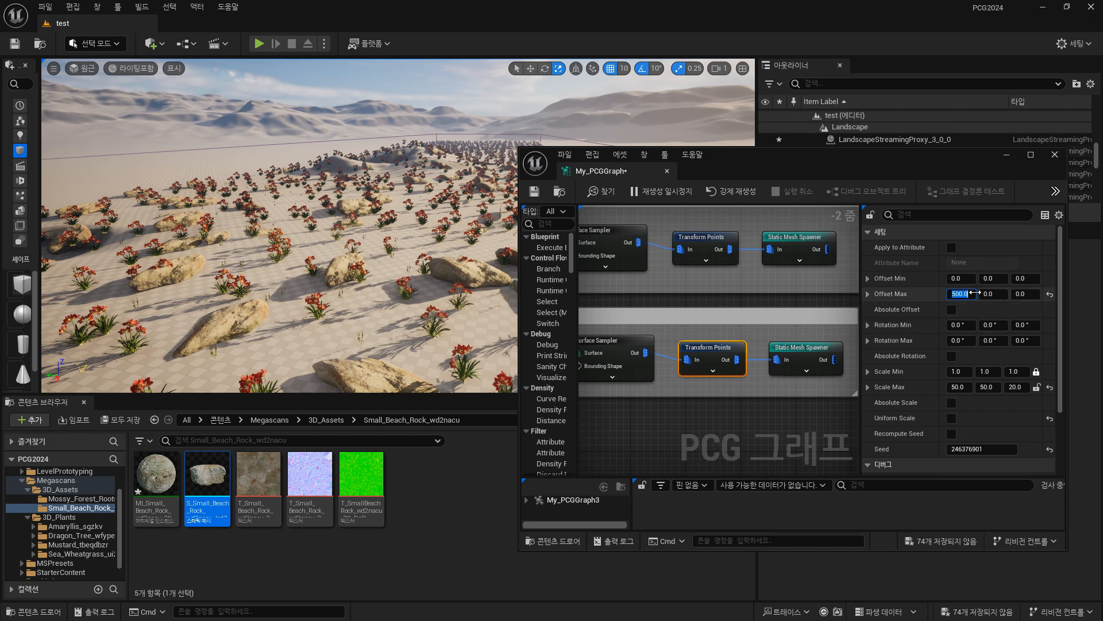
left_click(986, 294)
type("500")
key("Return")
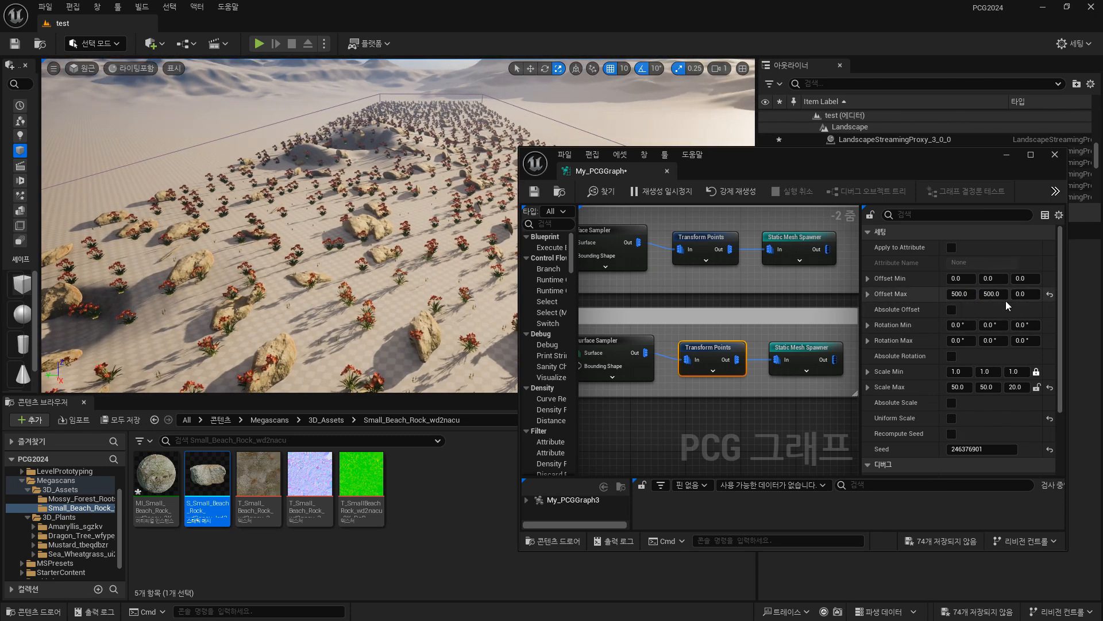
Try an Offset Max Z of 500 on the Rock group's Transform Points node and inspect the rocks from near ground level.
left_click(1025, 293)
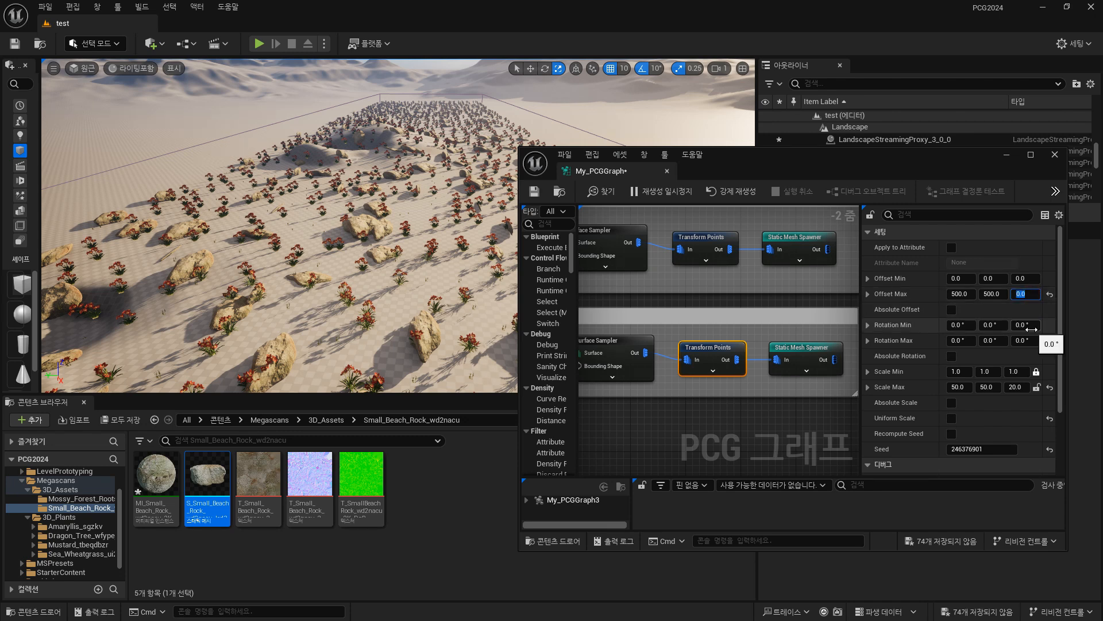
key("Return")
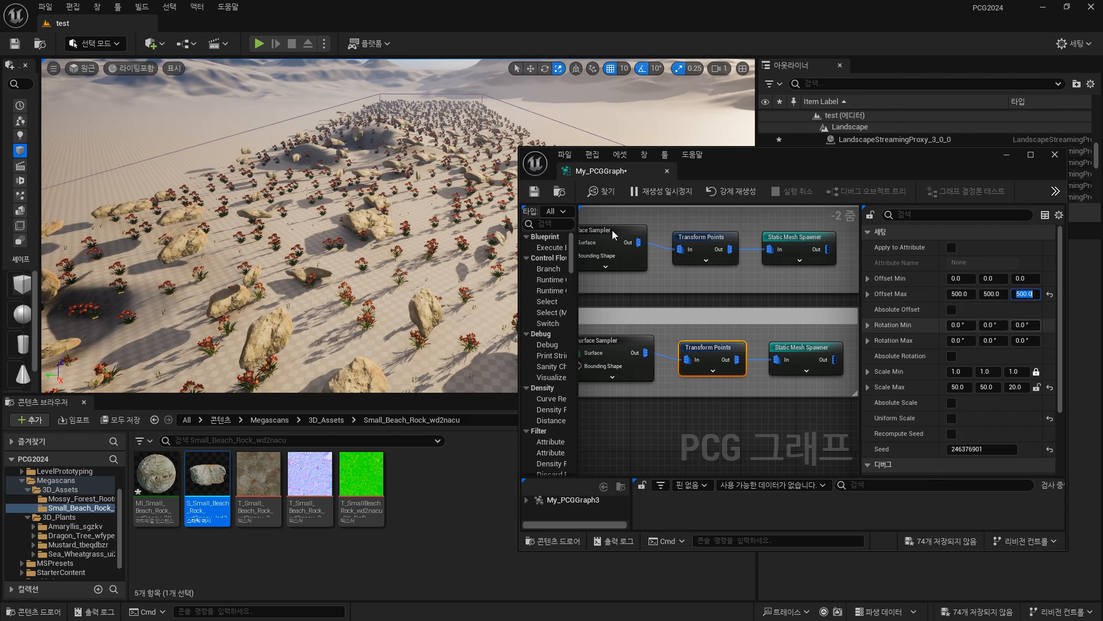
right_click_drag(425, 218, 397, 149)
key("w")
key("w")
key("d")
right_click_drag(396, 301, 389, 301)
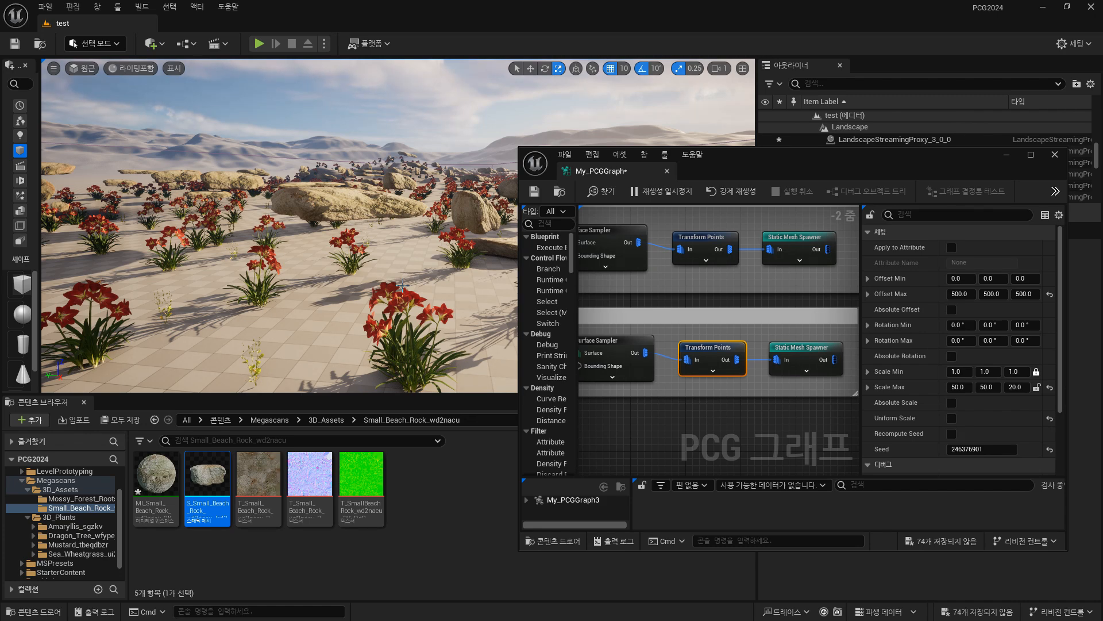
scroll(272, 171, "up", 3)
scroll(271, 171, "down", 1)
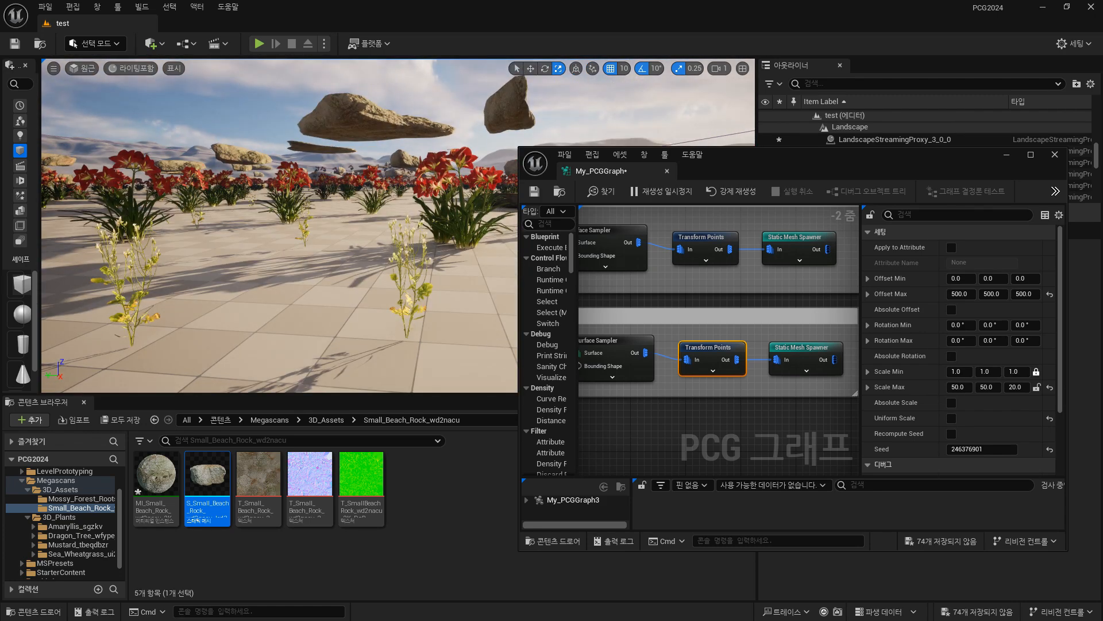
key("s")
right_click_drag(271, 171, 271, 190)
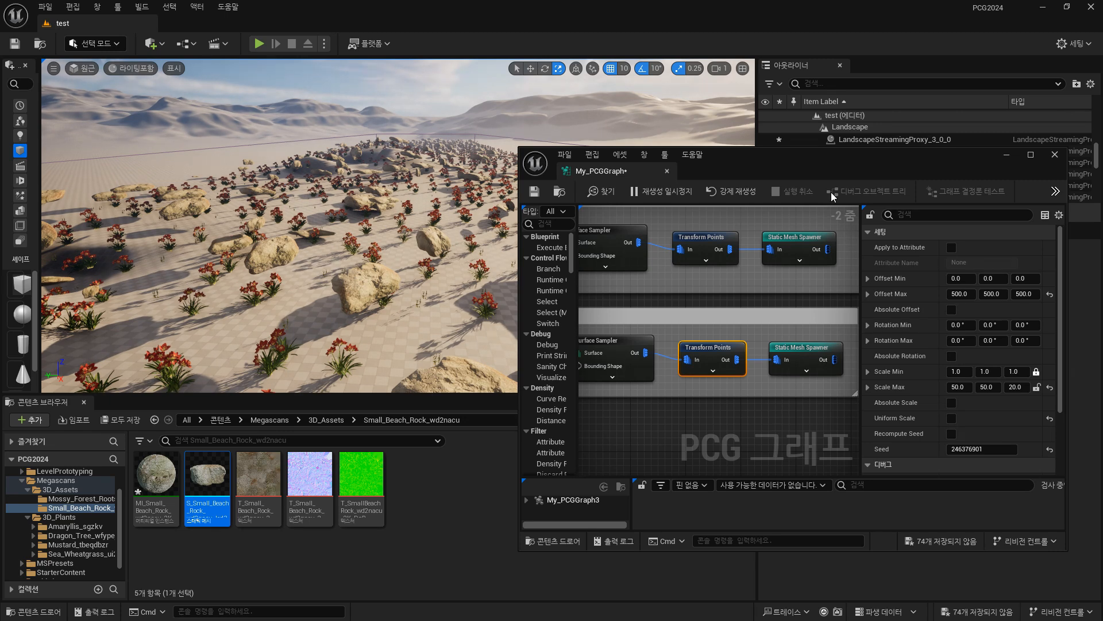
Reset the Z value of Offset Max on the Rock group's Transform Points node to 0.
left_click(1024, 294)
type("0")
key("Return")
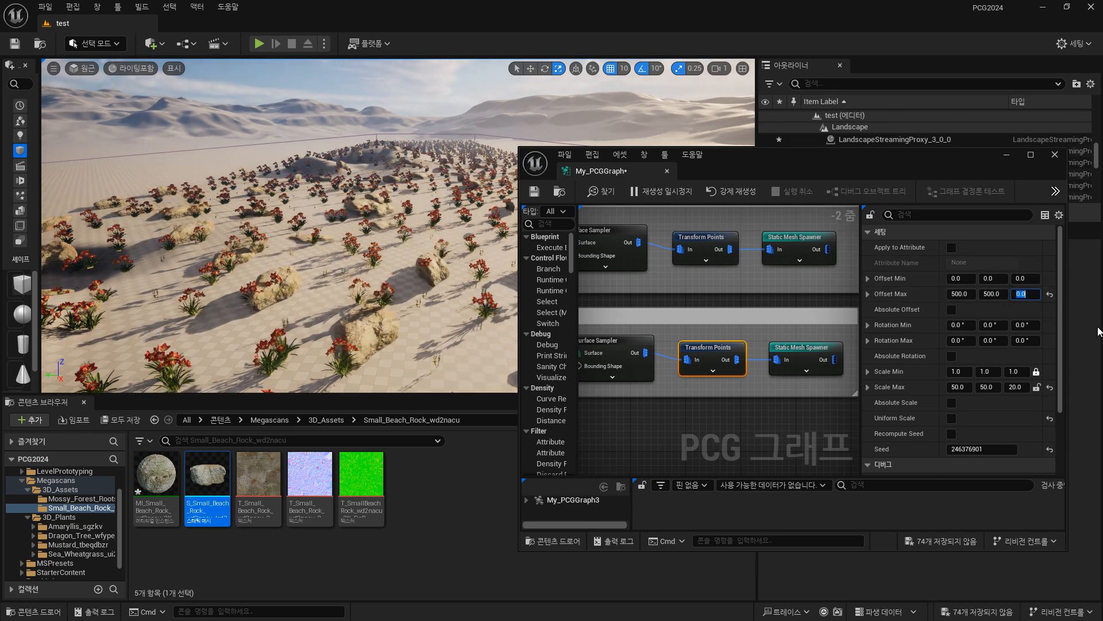
Examine how the rocks sit on the ground, both close up and from above.
key("w")
mouse_move(358, 240)
right_mouse_down()
mouse_move(374, 230)
mouse_move(348, 239)
right_mouse_up()
key("s")
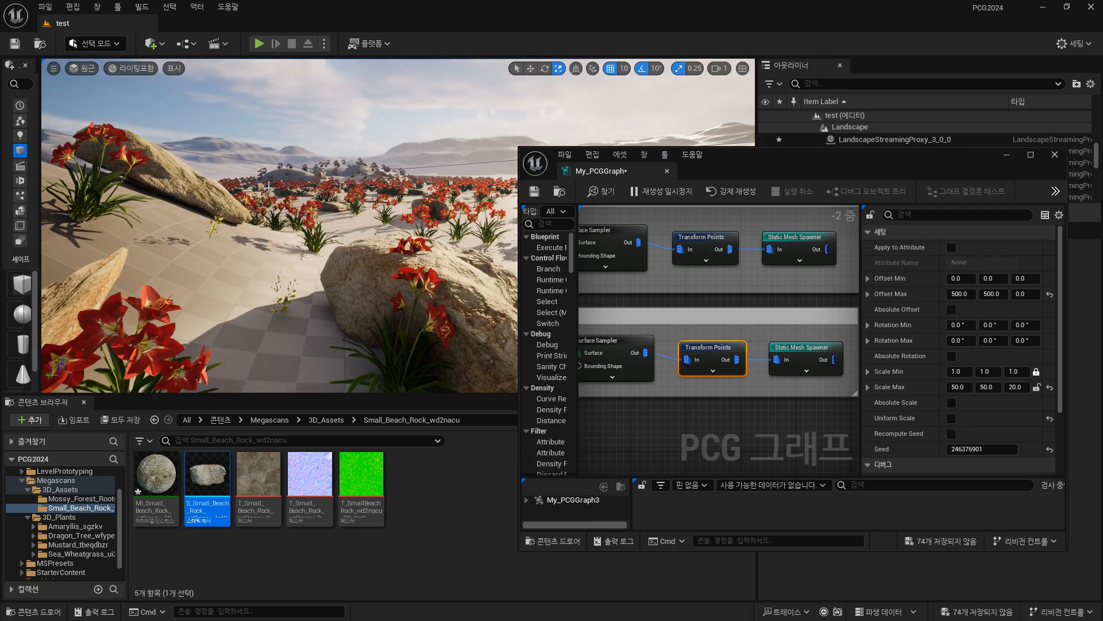
key("s")
right_click_drag(269, 187, 410, 241)
key("w")
key("e")
key("w")
key("q")
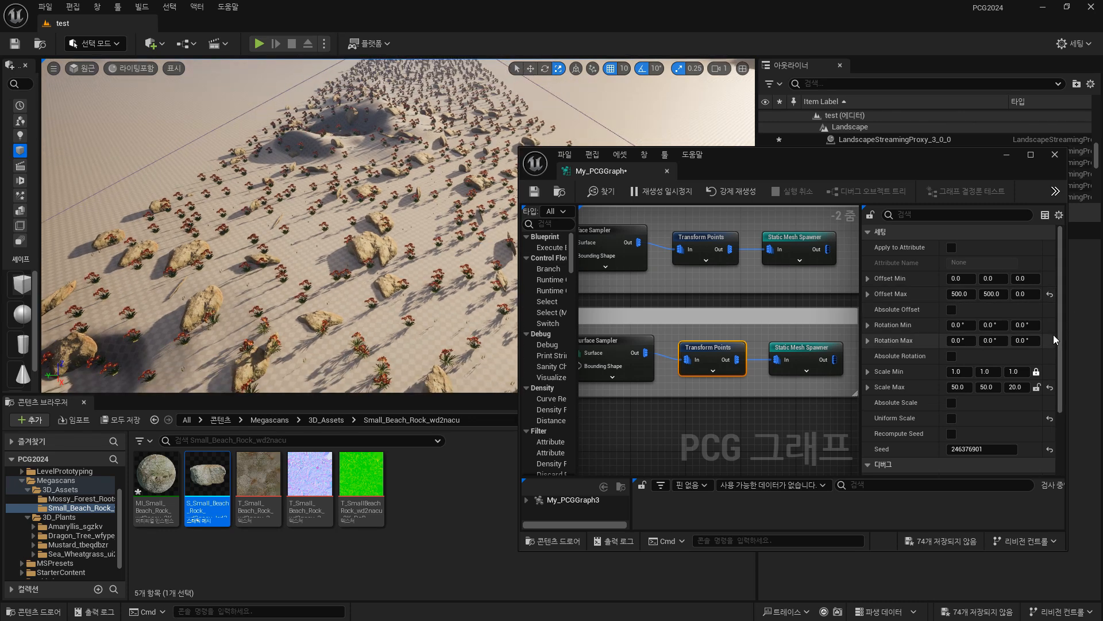
Set the Z value of Rotation Max on the Rock group's Transform Points node to 180 degrees.
left_click(1029, 339)
type("180")
left_click(345, 252)
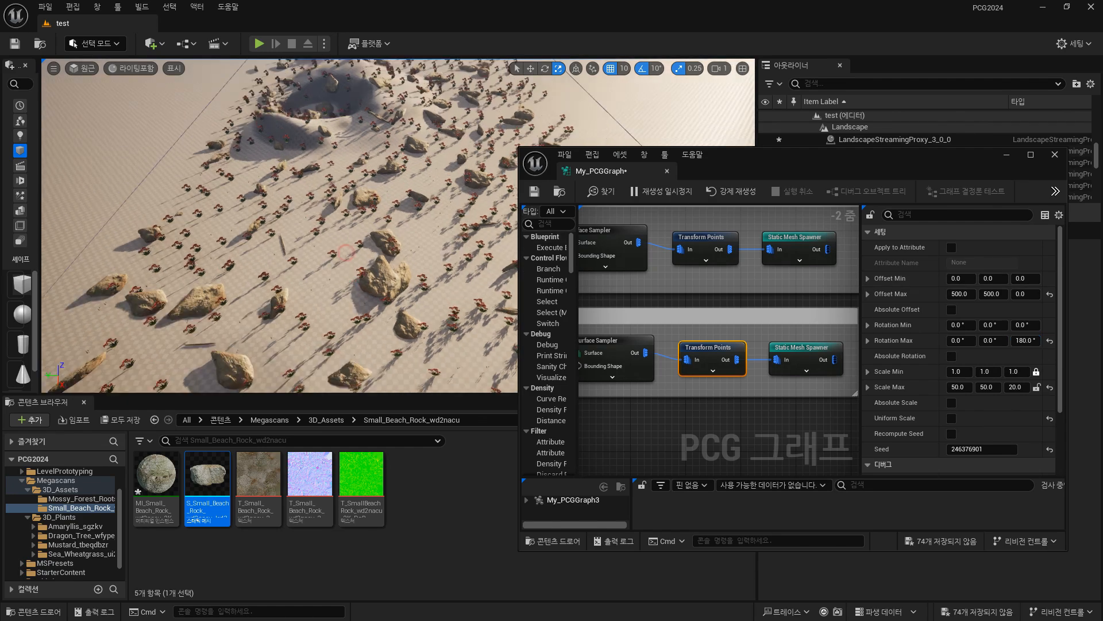
right_click_drag(345, 251, 421, 278)
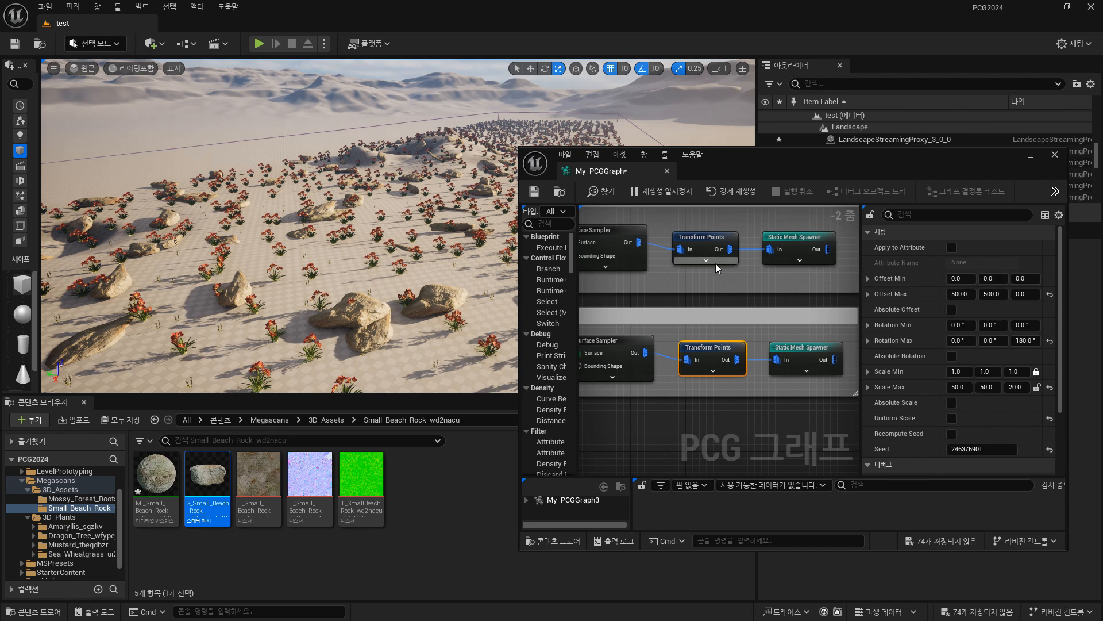
Undo the displacement of the flower group's Transform Points node, and enlarge the graph window and its node canvas.
left_click_drag(720, 236, 814, 300)
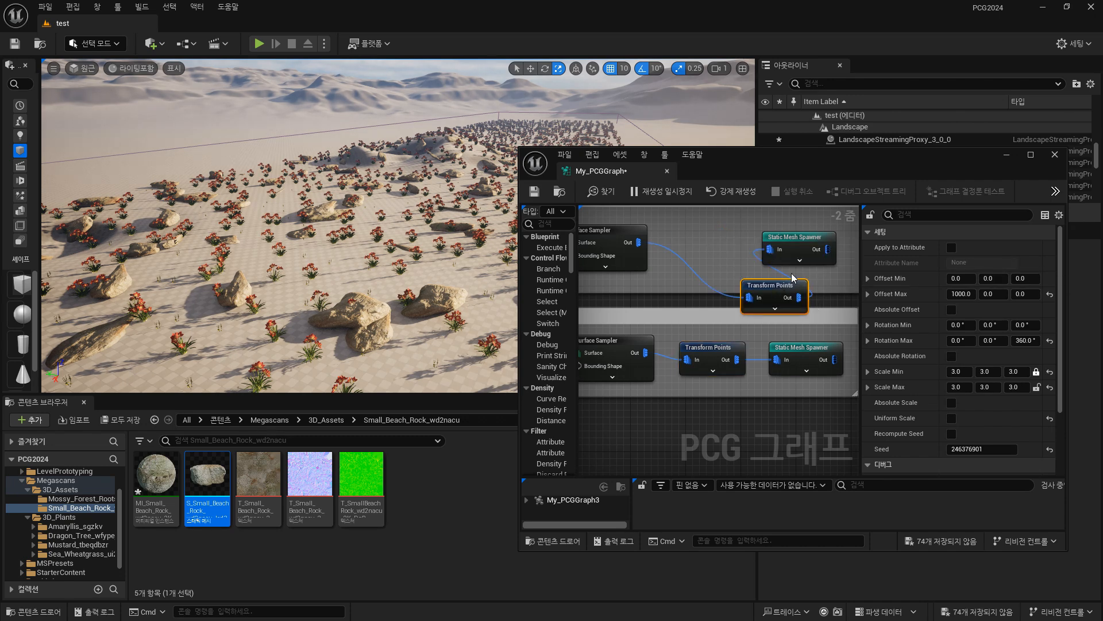
key("ctrl+z")
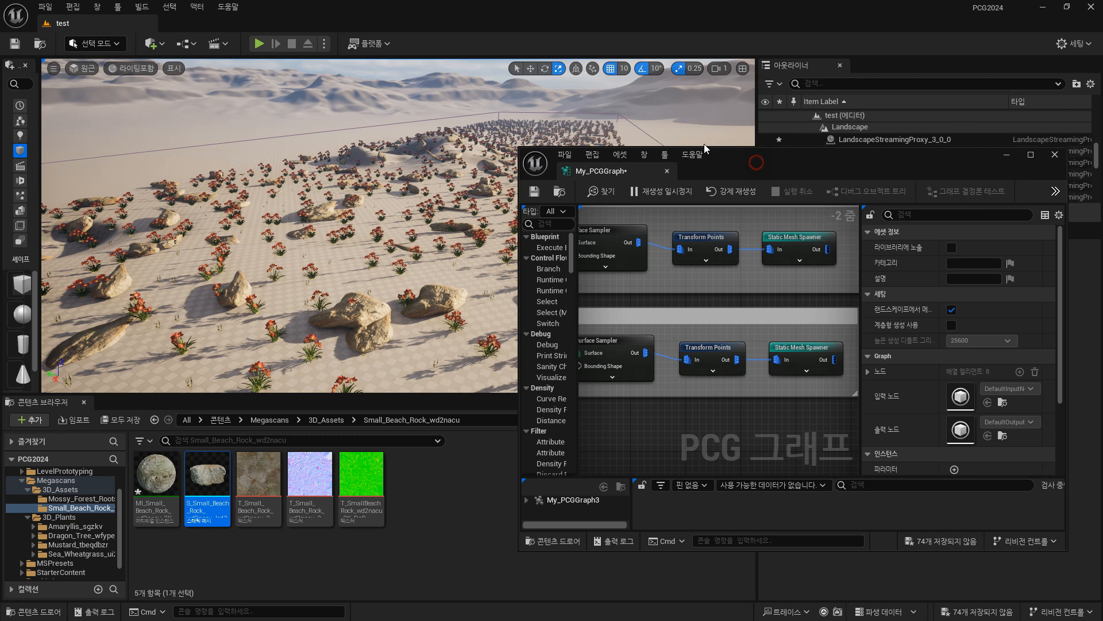
left_click_drag(705, 144, 513, 81)
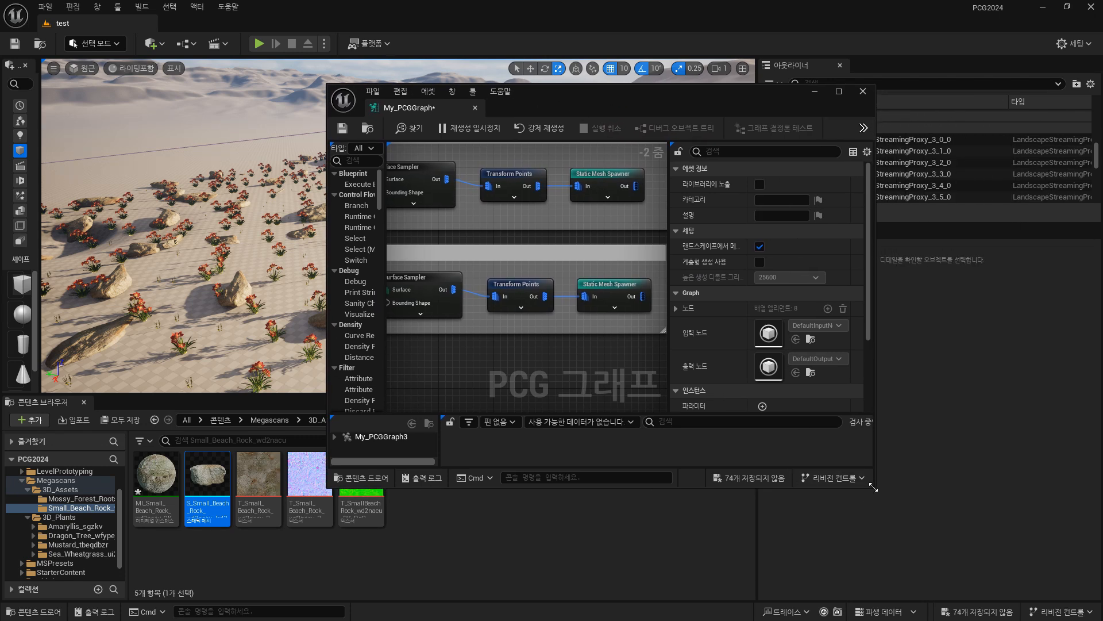
left_click_drag(873, 487, 1074, 584)
right_click_drag(589, 382, 730, 368)
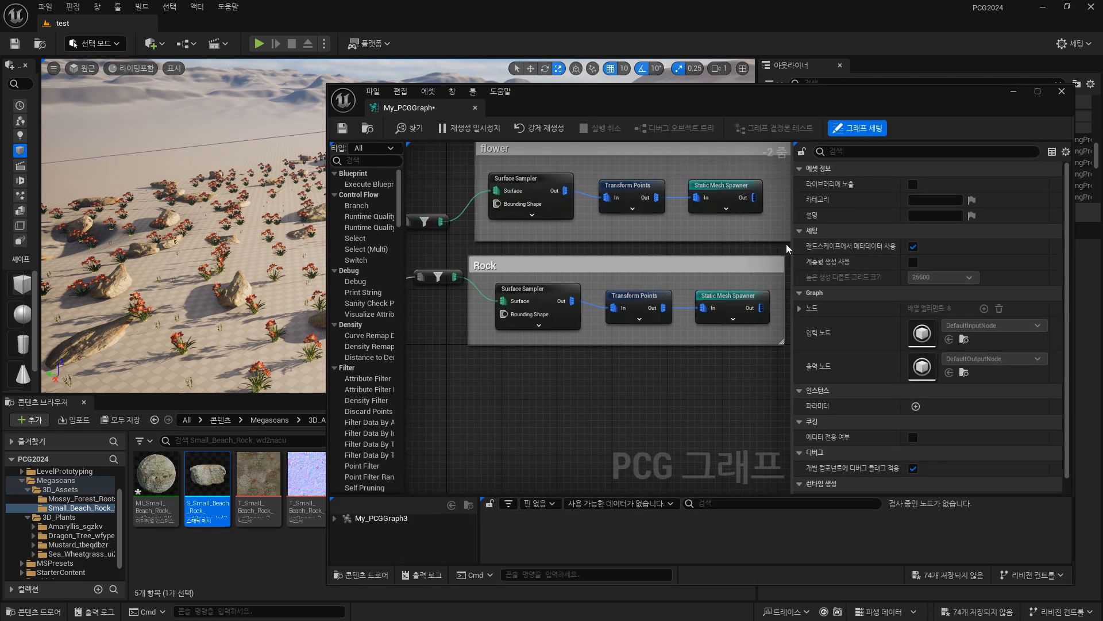
left_click_drag(790, 243, 921, 248)
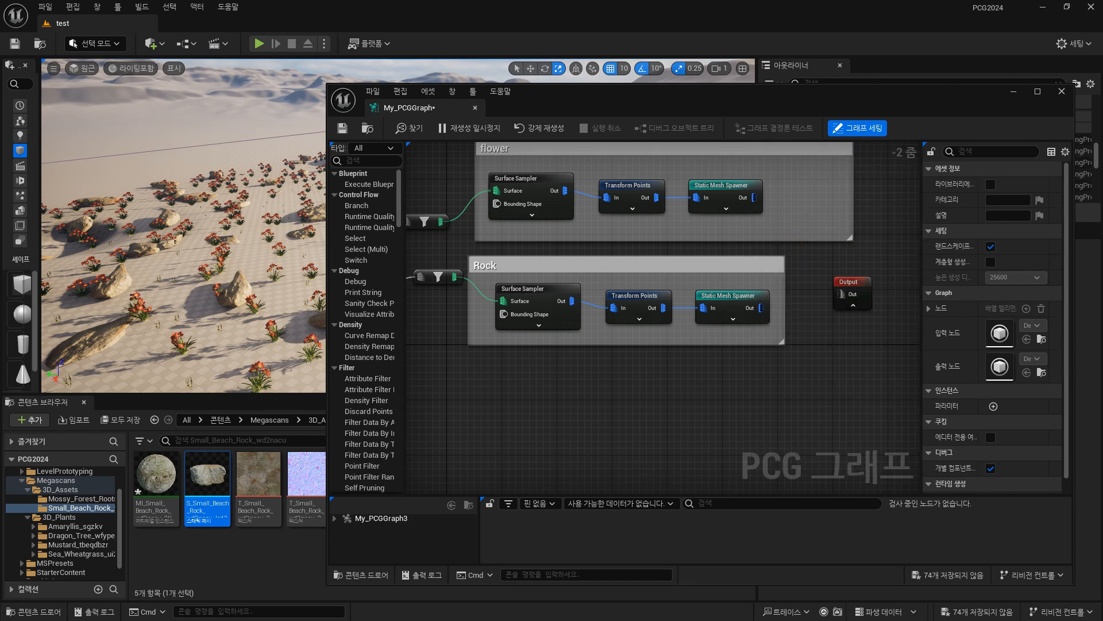
Duplicate the Rock group's Surface Sampler, Transform Points and Static Mesh Spawner nodes and place the copies below the Rock group.
right_click_drag(666, 367, 649, 351)
left_click(547, 276)
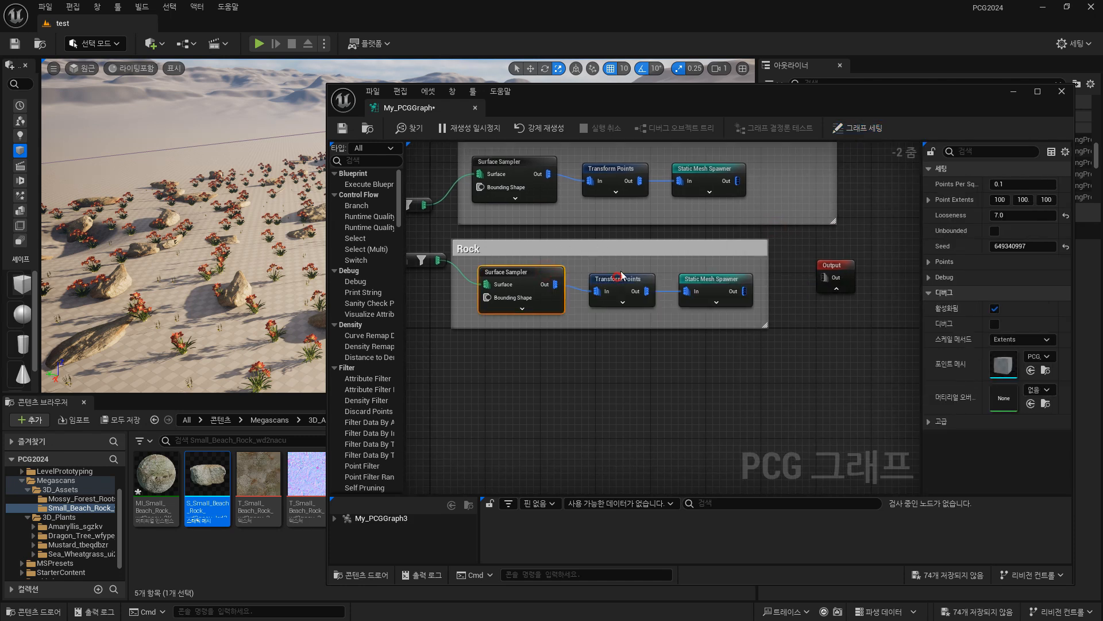
left_click(617, 278, "ctrl")
left_click(712, 282, "ctrl")
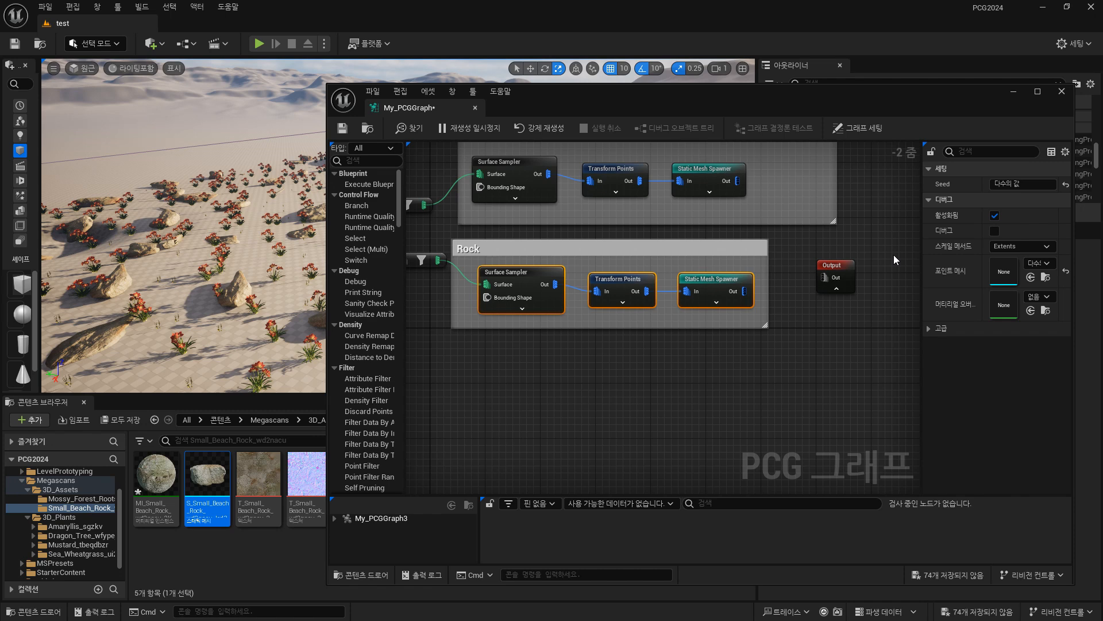
key("ctrl+c")
key("ctrl+v")
left_click_drag(857, 250, 547, 369)
left_click(550, 347)
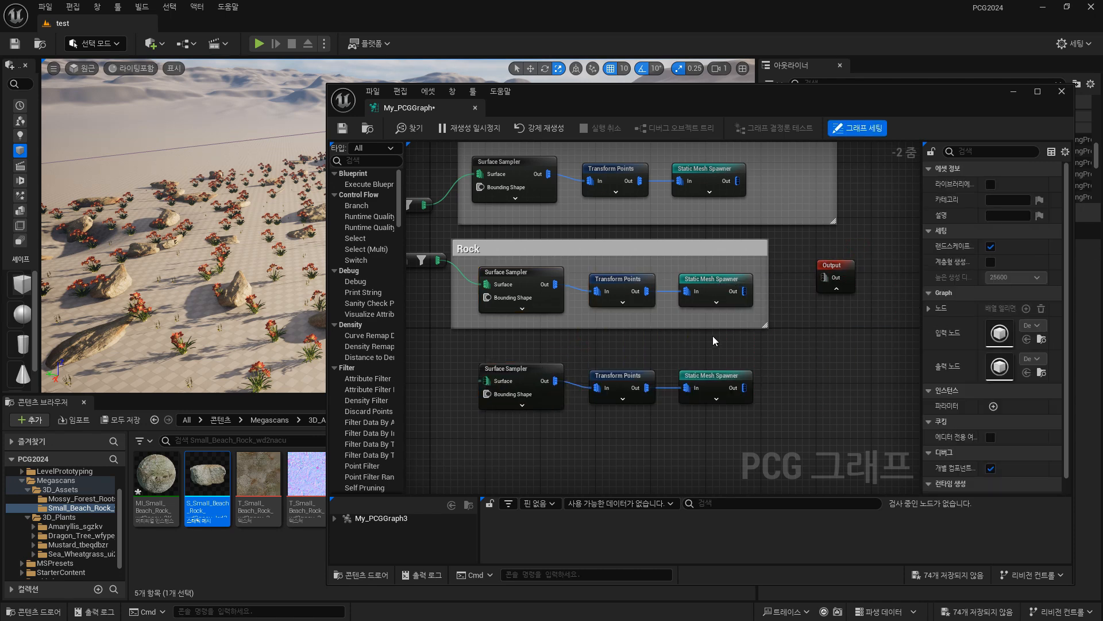
Set the Looseness of the duplicated Surface Sampler below the Rock group to 1.
left_click(550, 374)
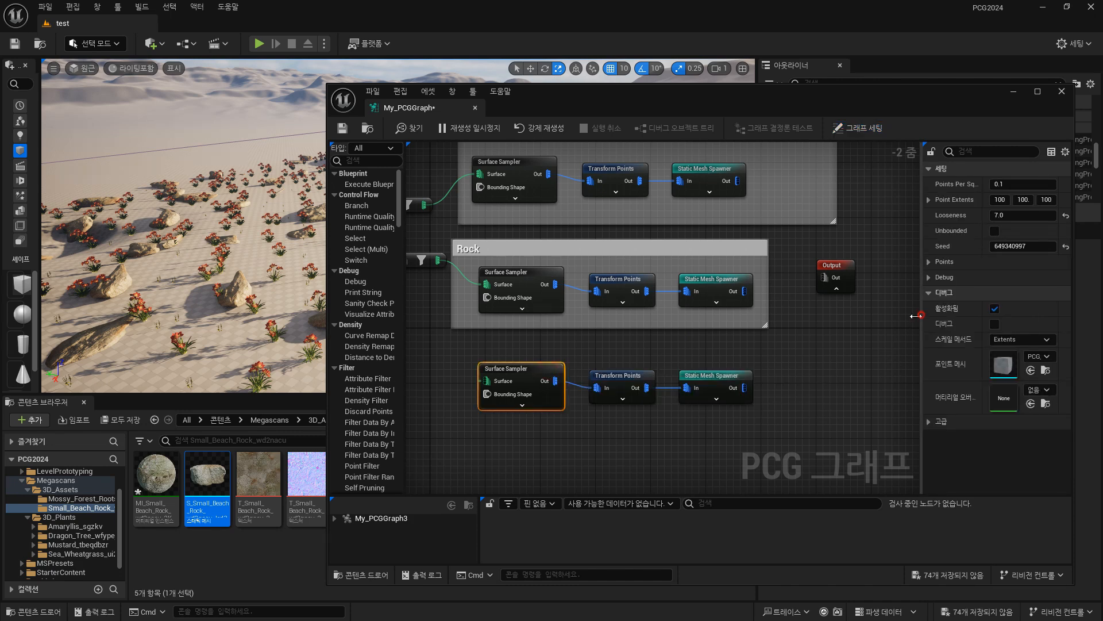
left_click_drag(921, 315, 887, 314)
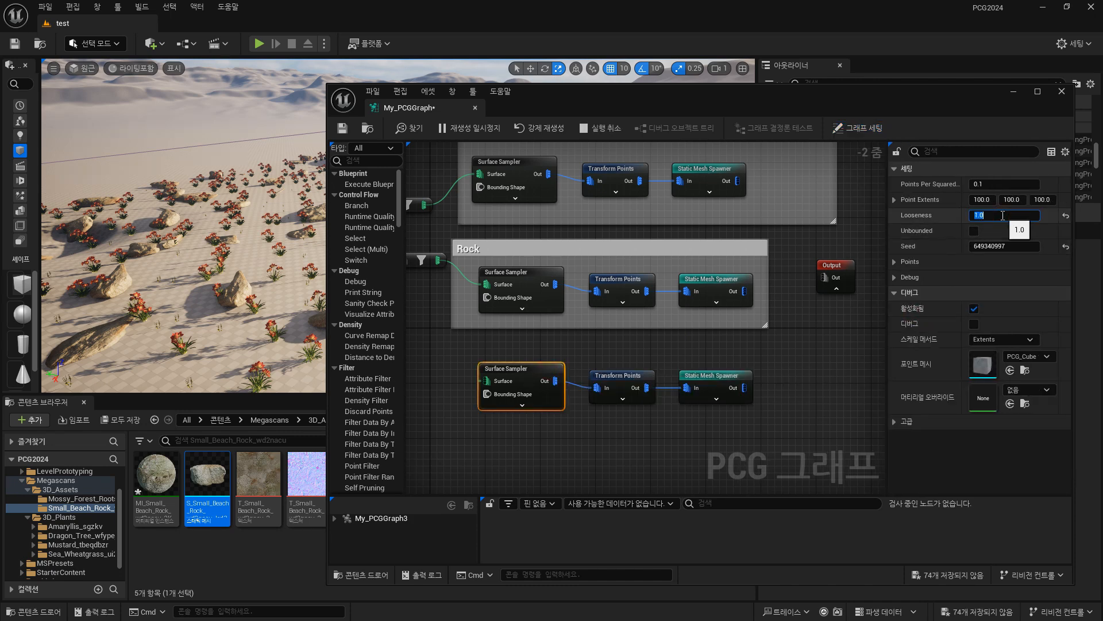
Connect the Input node's Landscape output to the Surface input of the duplicated Surface Sampler below the Rock group.
left_click(646, 373)
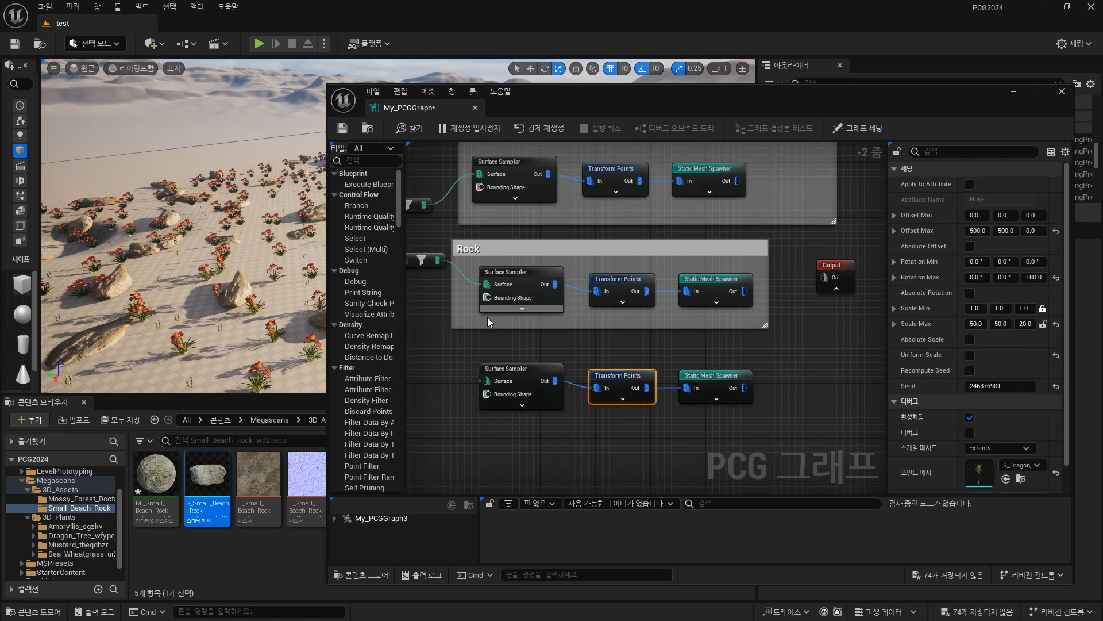
right_click_drag(487, 320, 585, 314)
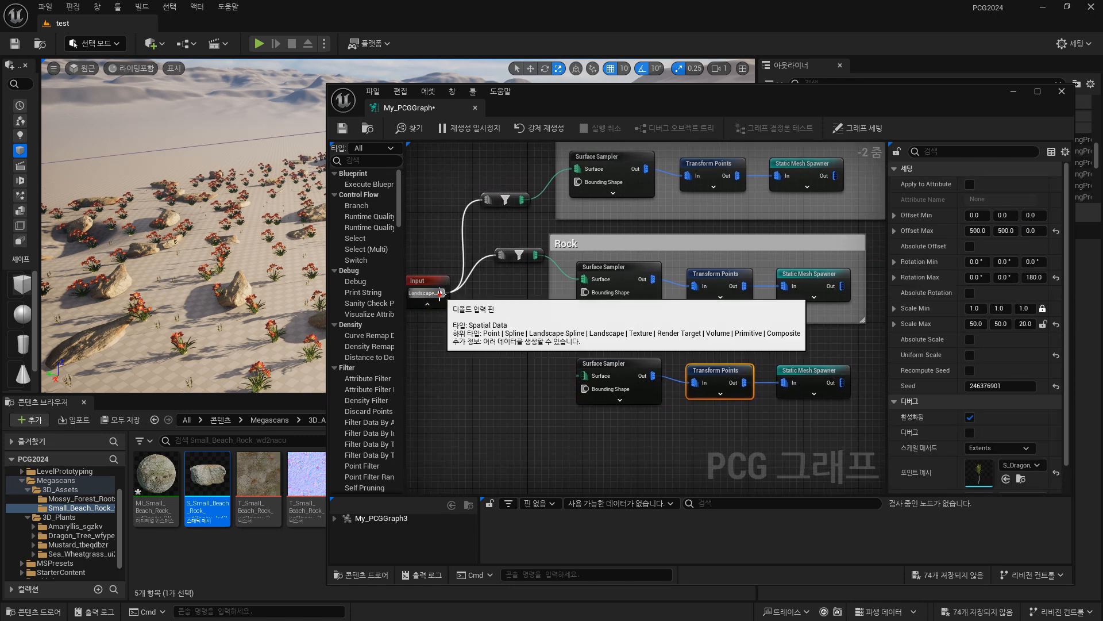
left_click_drag(441, 293, 583, 376)
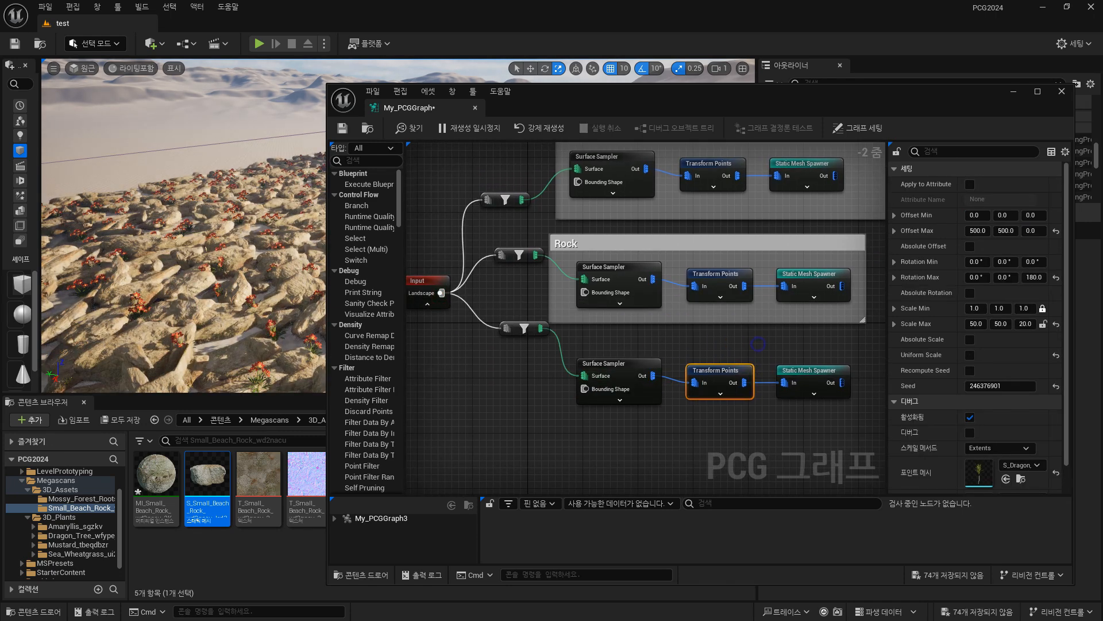
Expand the first mesh entry and its descriptor on the duplicated Static Mesh Spawner below the Rock group.
right_click_drag(758, 344, 624, 328)
left_click(670, 360)
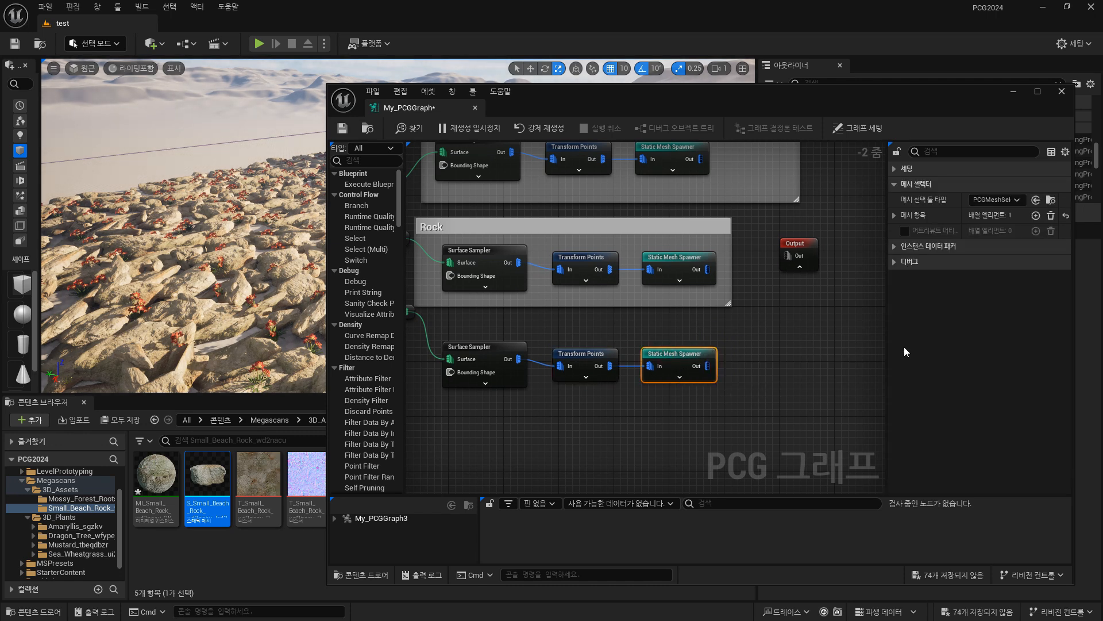
left_click(895, 216)
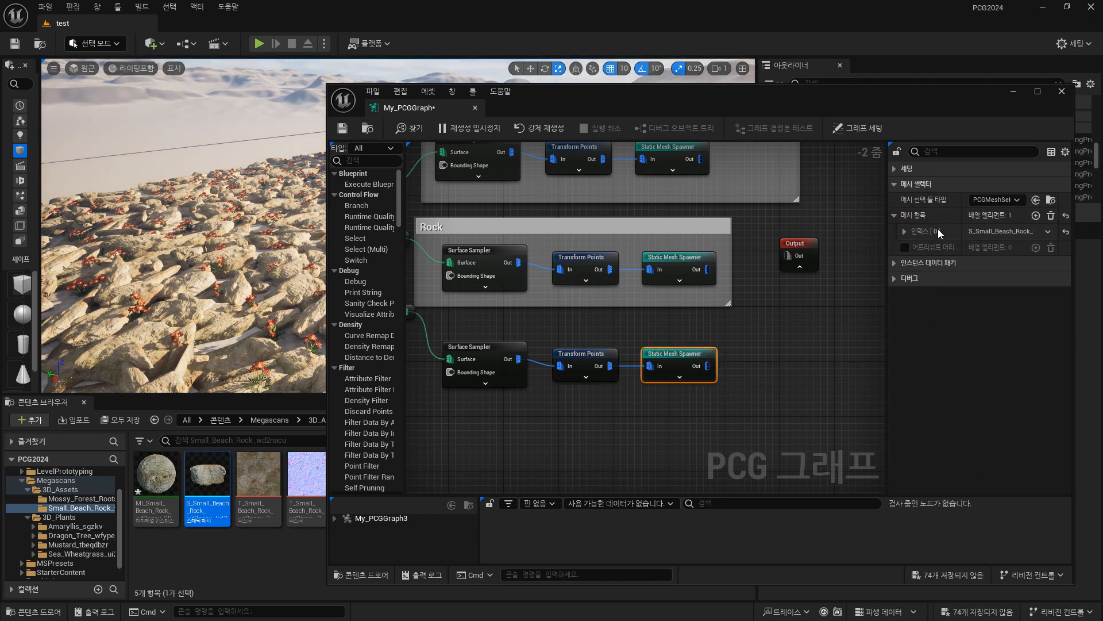
left_click(904, 231)
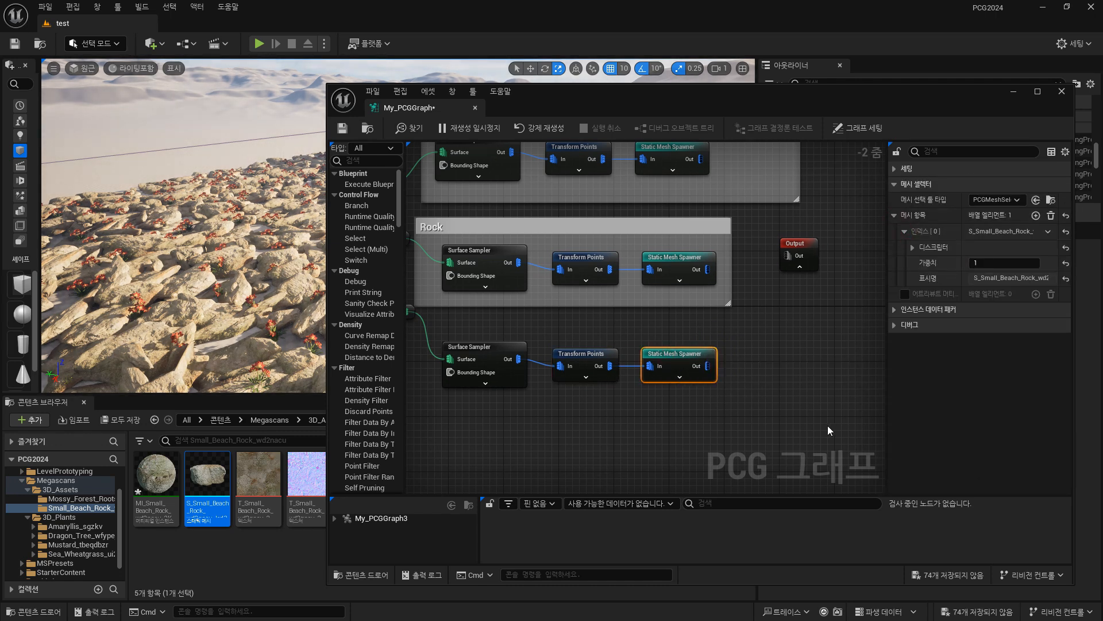
left_click(913, 247)
Browse the Megascans 3D_Plants folders and open the Sea_Wheatgrass folder.
left_click(87, 527)
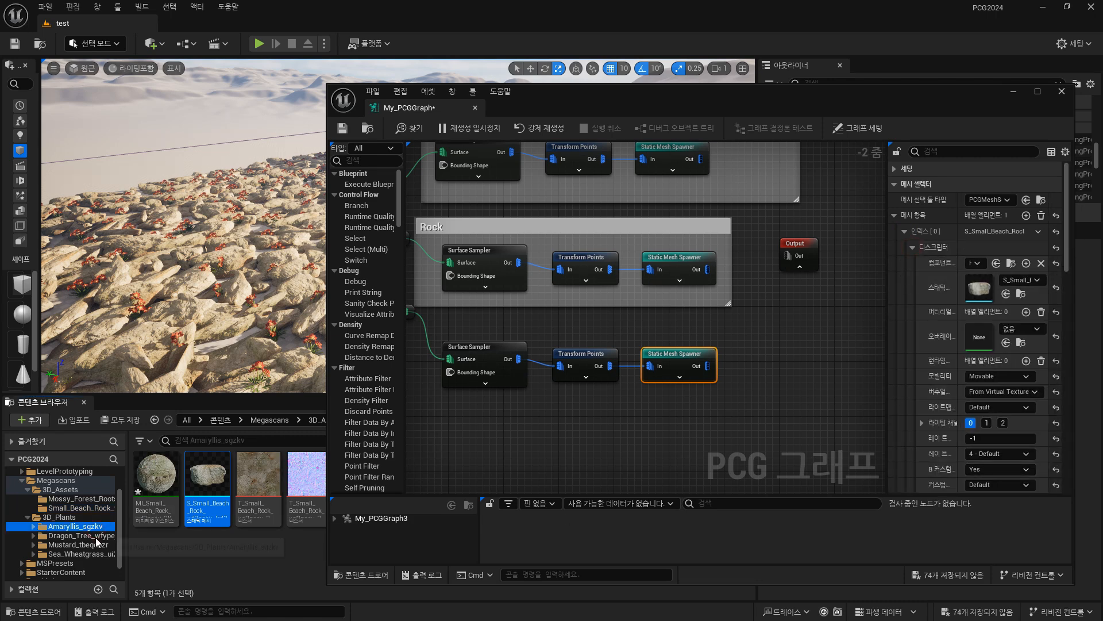
left_click_drag(577, 95, 662, 97)
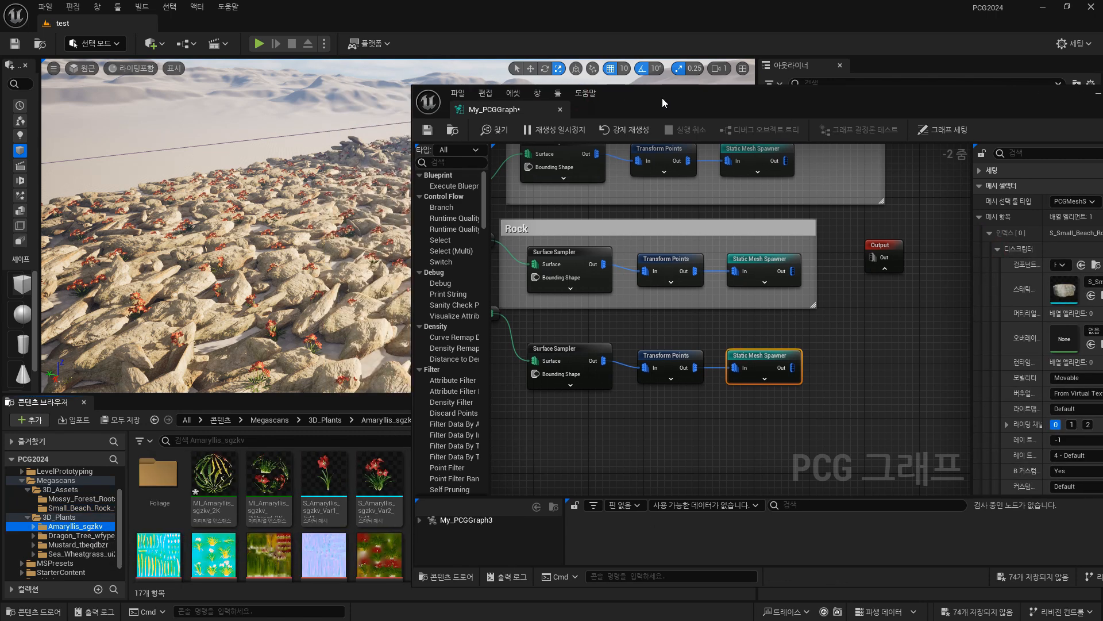
left_click(82, 535)
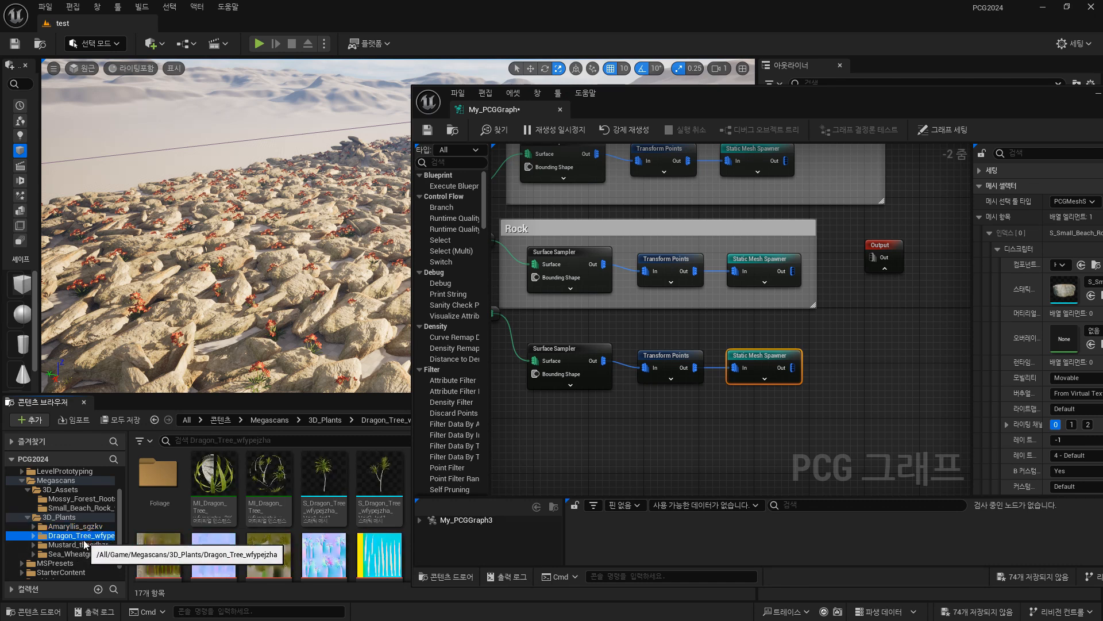
left_click(92, 544)
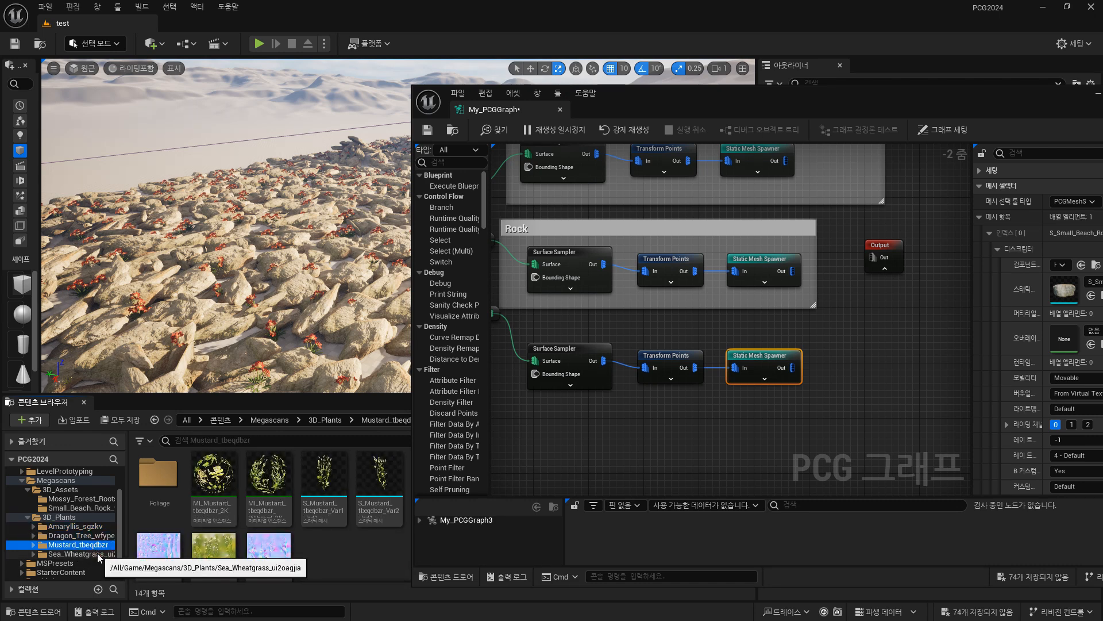
left_click(97, 555)
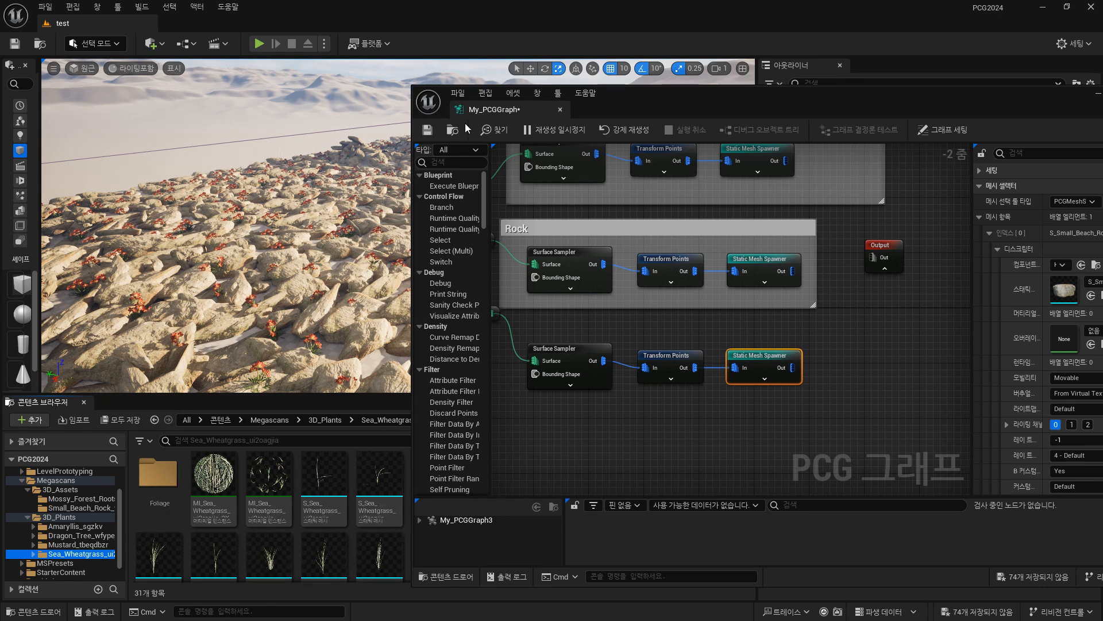
Shrink the graph window clear of the asset thumbnails and assign a Sea Wheatgrass mesh as the duplicated Static Mesh Spawner's static mesh.
left_click_drag(418, 93, 634, 67)
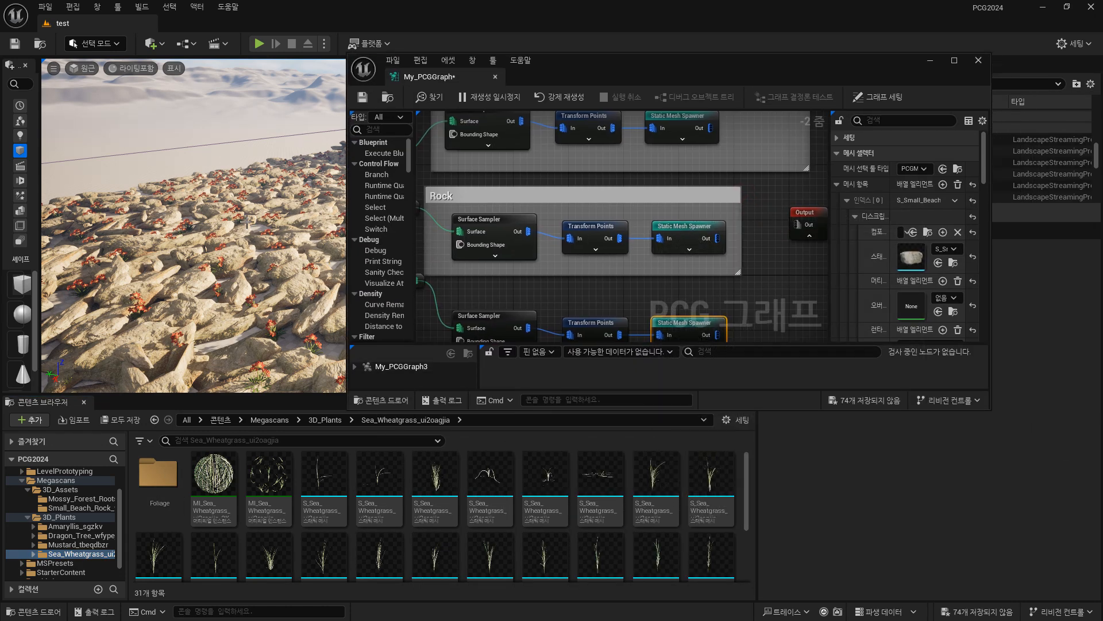
right_click_drag(768, 279, 781, 239)
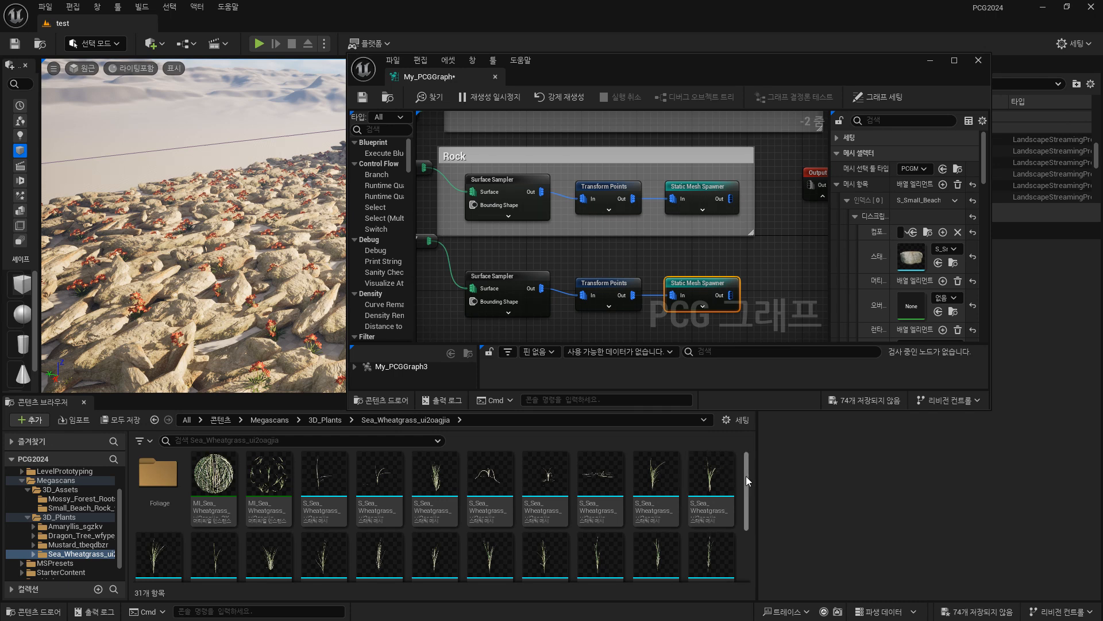
mouse_move(746, 476)
left_mouse_down()
mouse_move(743, 523)
mouse_move(747, 464)
left_mouse_up()
left_click_drag(435, 482, 913, 257)
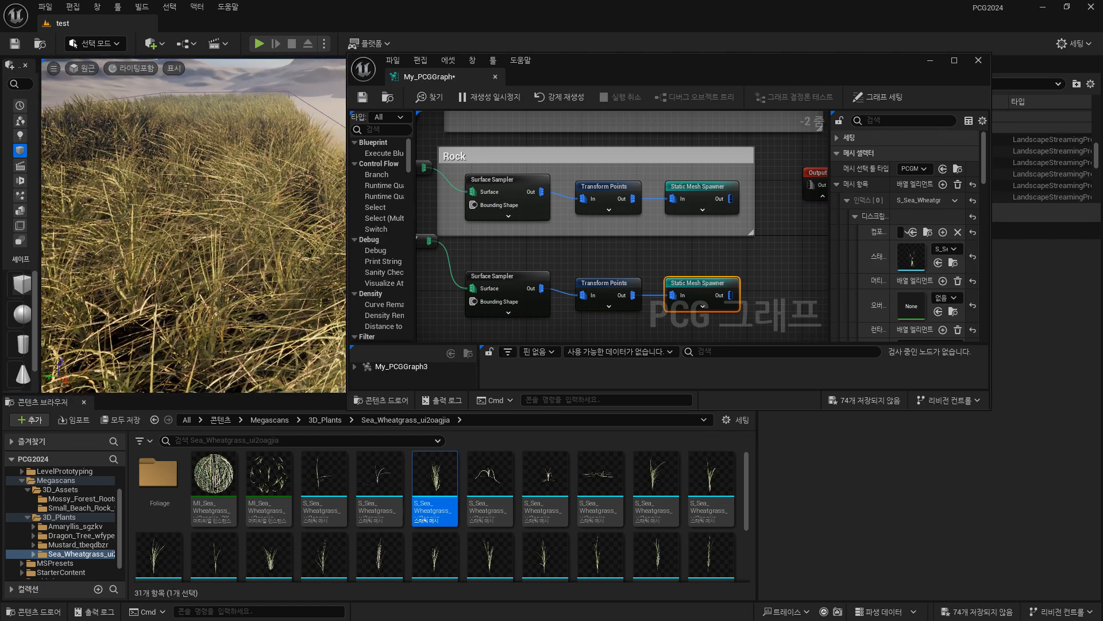
Widen the node settings area and set Scale Max on the grass chain's Transform Points node to 1, 1, 1.
left_click_drag(537, 60, 562, 75)
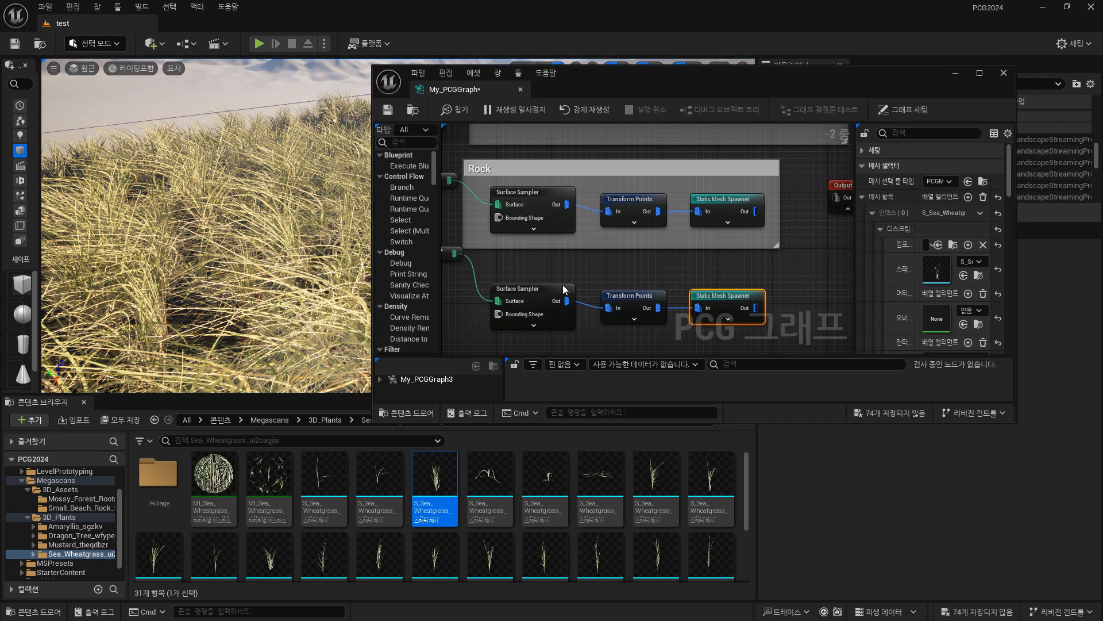
left_click(635, 301)
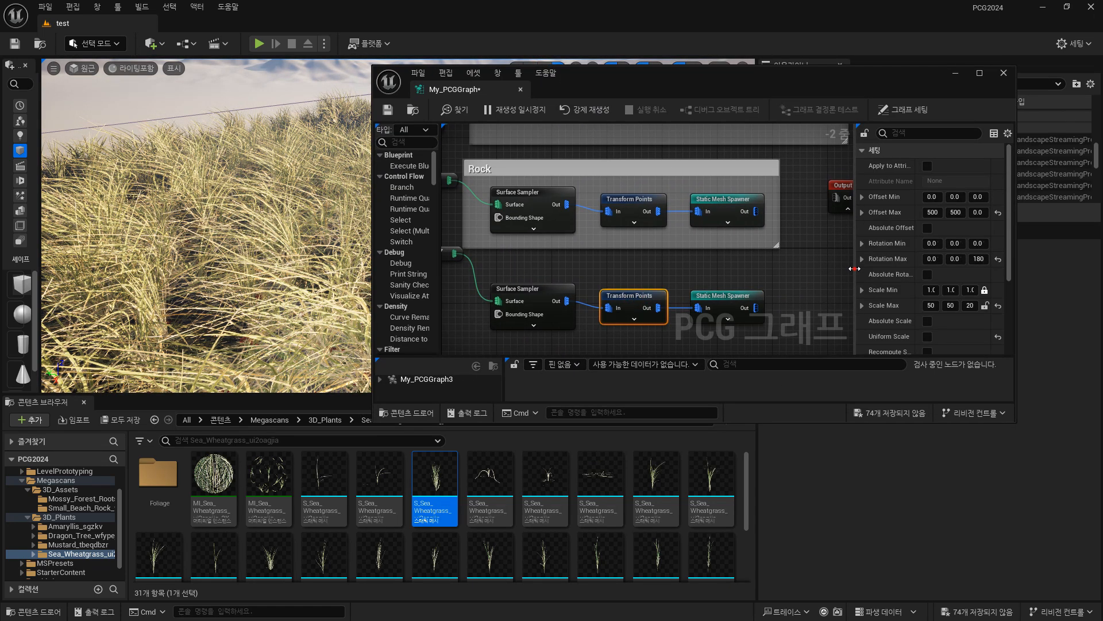
left_click_drag(855, 269, 771, 269)
left_click(888, 306)
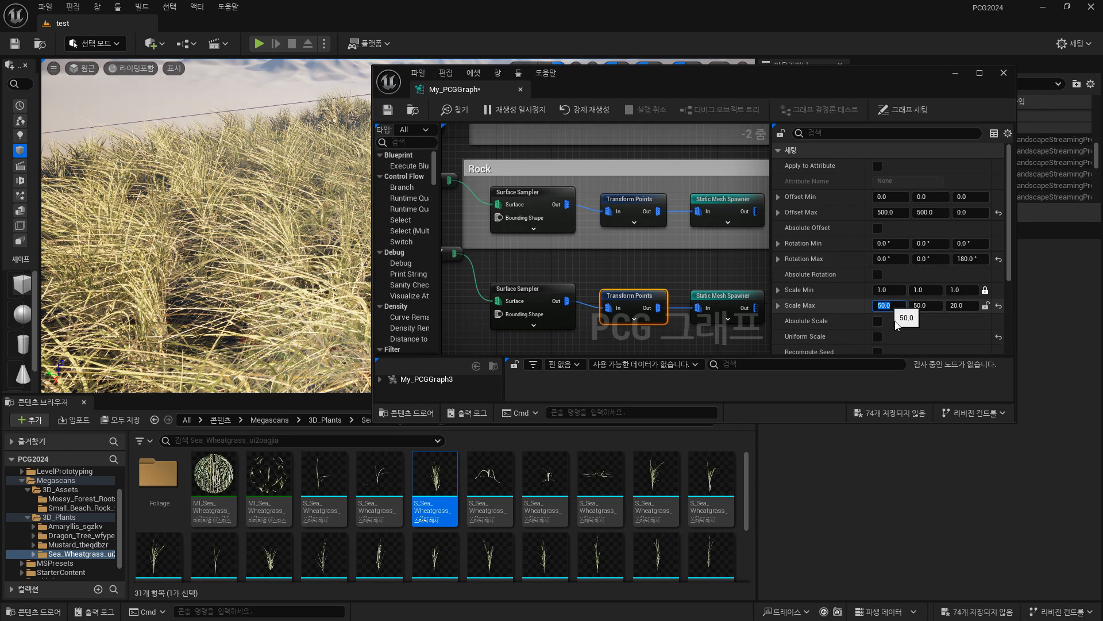
type("1")
left_click(922, 305)
type("1")
left_click(957, 306)
type("1")
key("Return")
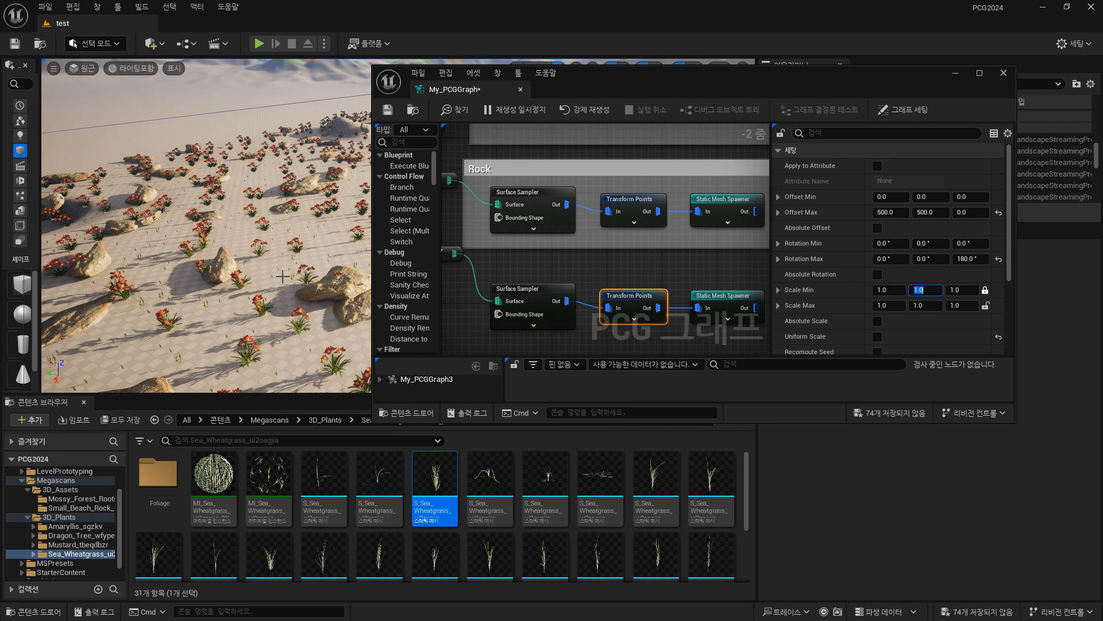
Inspect the grass up close and set both Scale Min and Scale Max on its Transform Points node to 2, 2, 2.
mouse_move(281, 274)
right_mouse_down()
mouse_move(295, 284)
mouse_move(278, 271)
right_mouse_up()
key("w")
key("d")
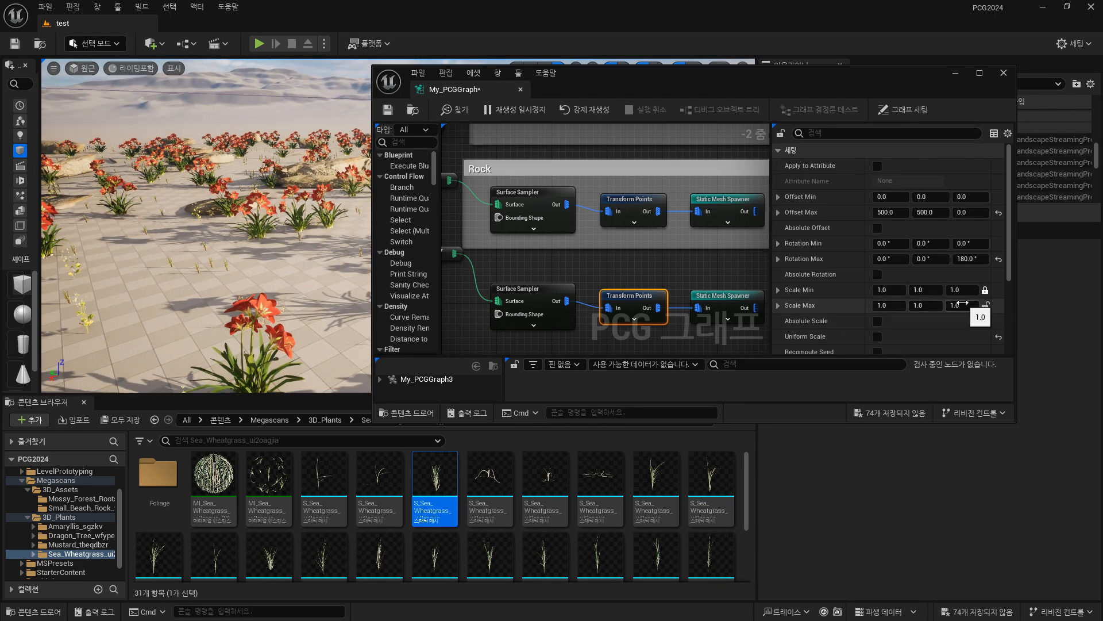
left_click(888, 305)
type("2")
left_click(894, 289)
type("2")
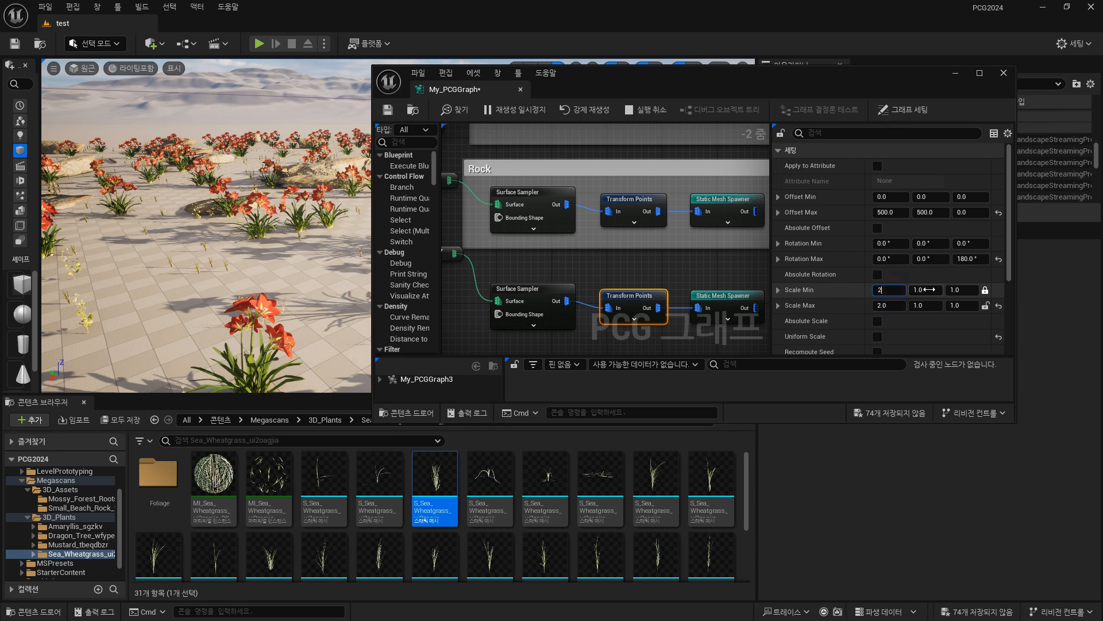
left_click(925, 289)
type("2")
type("2")
left_click(926, 305)
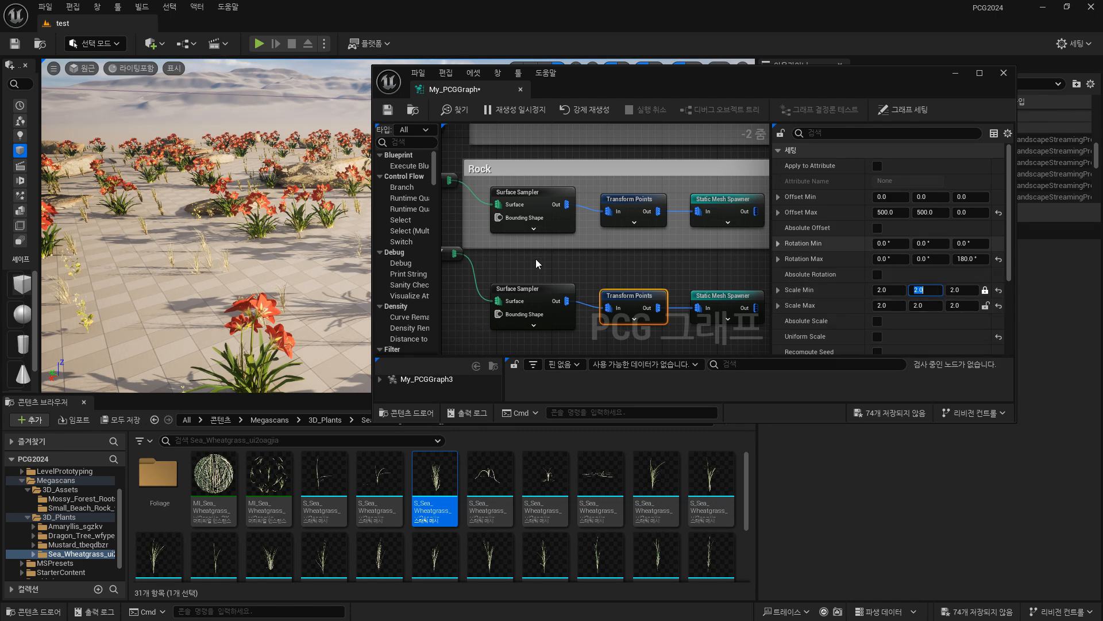
Set the grass chain's Surface Sampler Looseness to 0.5 and its Seed to 651036497.
left_click(543, 290)
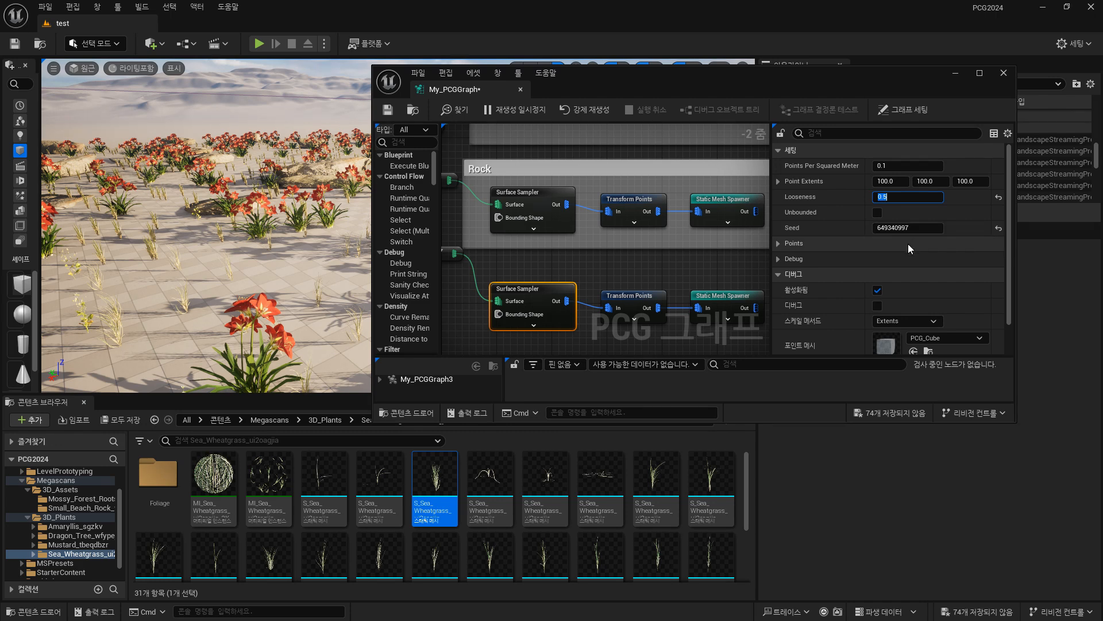
left_click(877, 213)
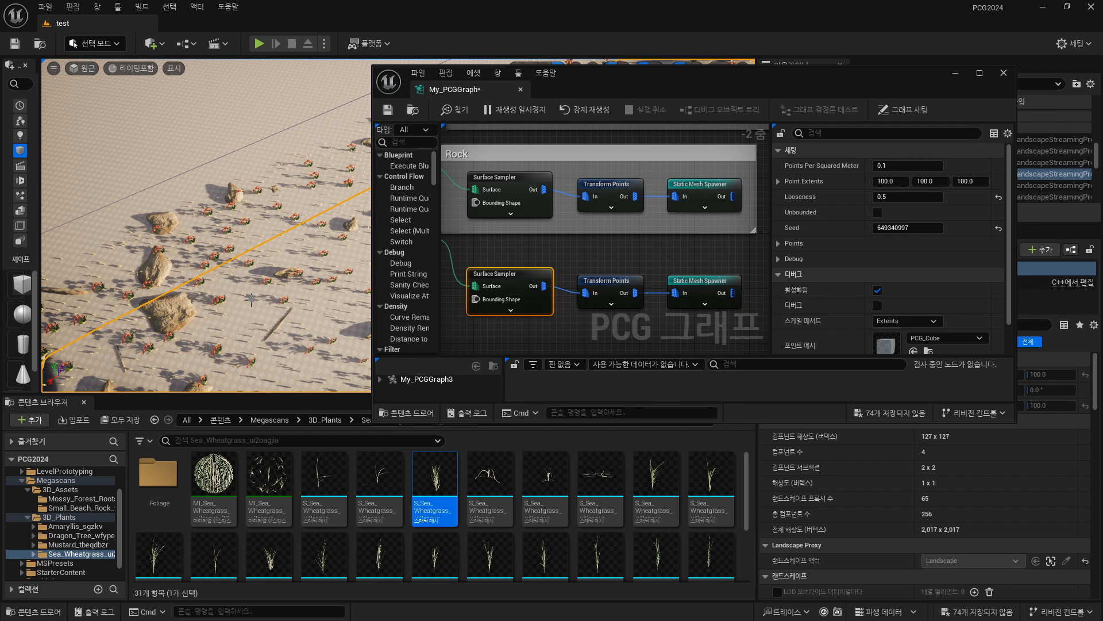
scroll(288, 304, "up", 4)
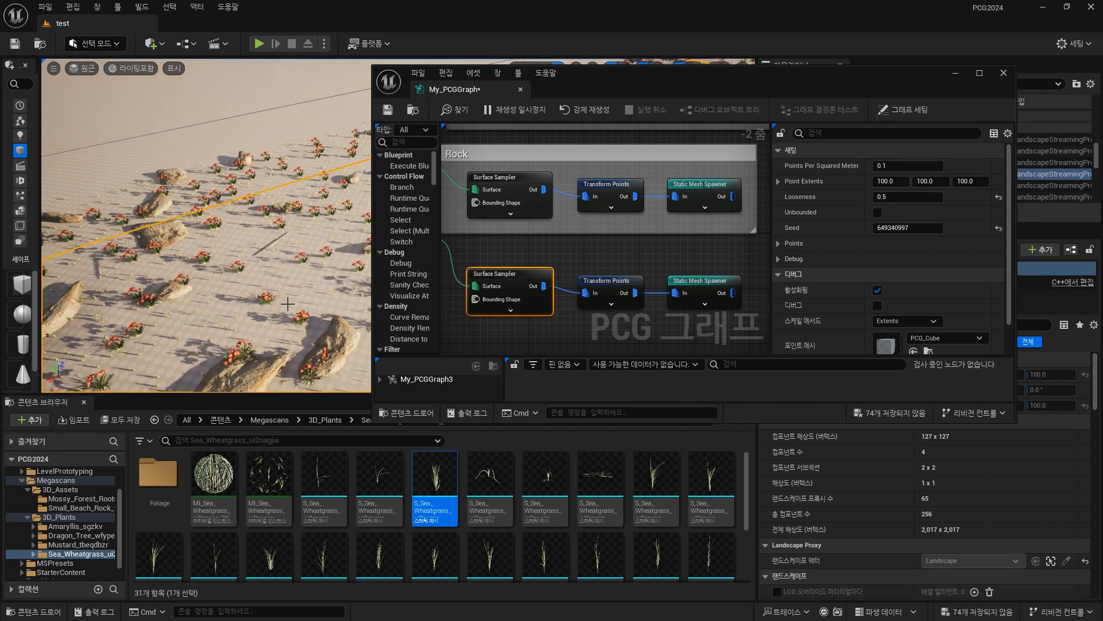
scroll(288, 304, "up", 5)
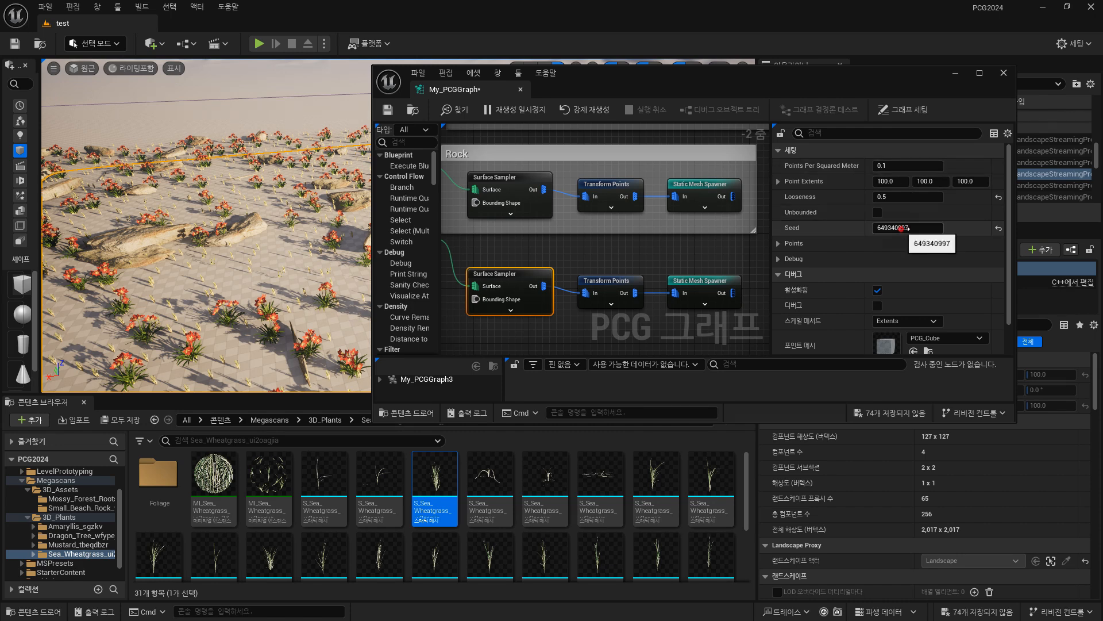
mouse_move(904, 229)
left_mouse_down()
mouse_move(925, 229)
mouse_move(905, 226)
left_mouse_up()
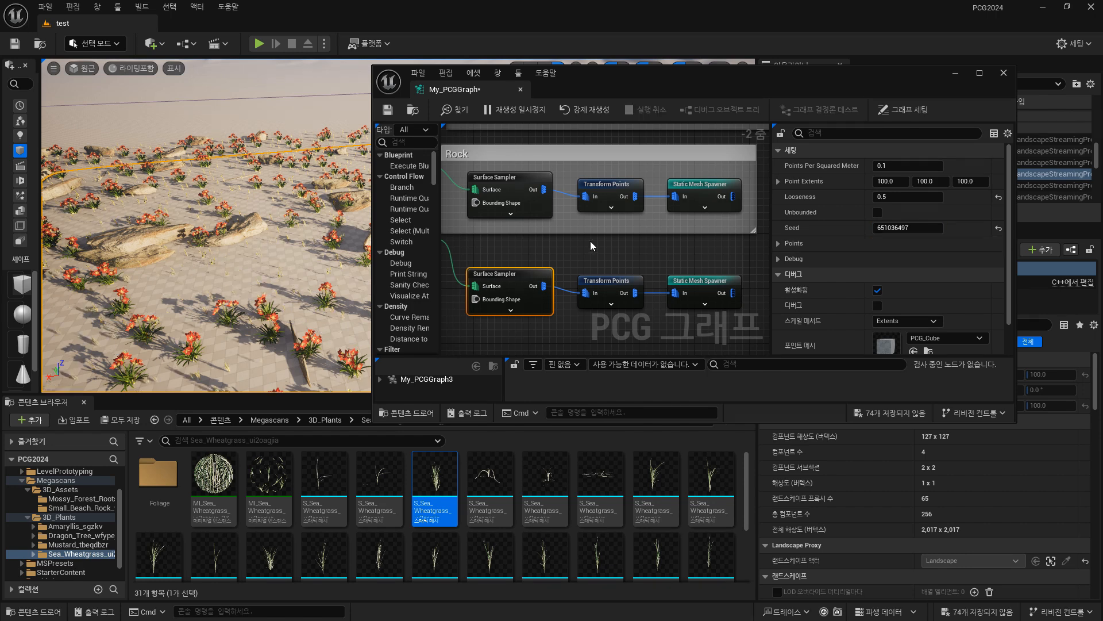
Set Offset Max on the grass chain's Transform Points node to 0, 0, 0.
right_click_drag(655, 268, 664, 369)
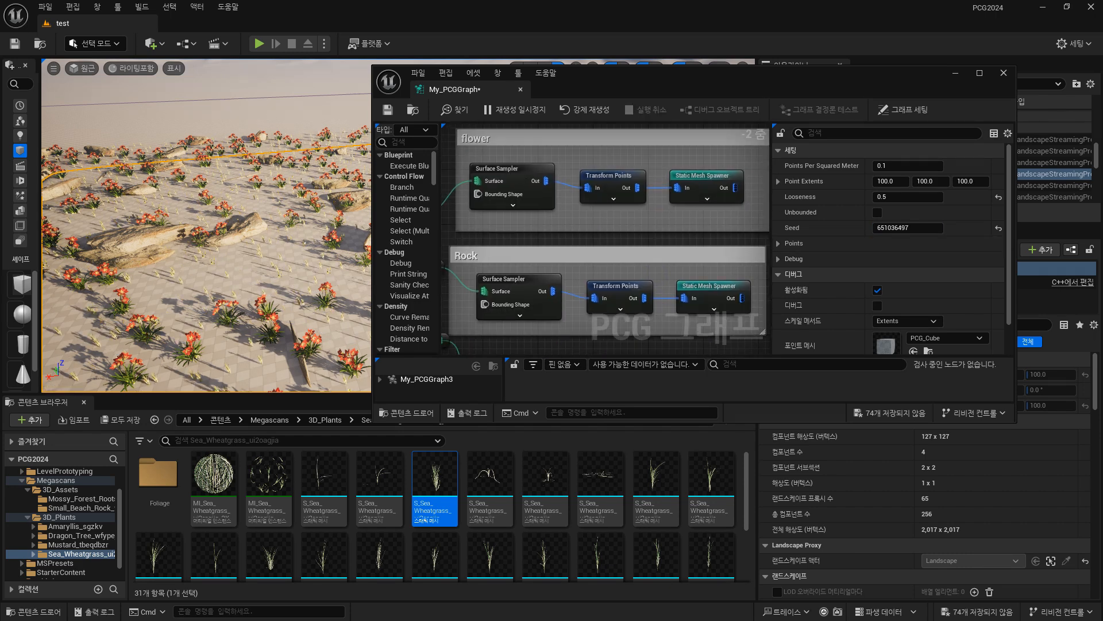
right_click_drag(678, 234, 680, 142)
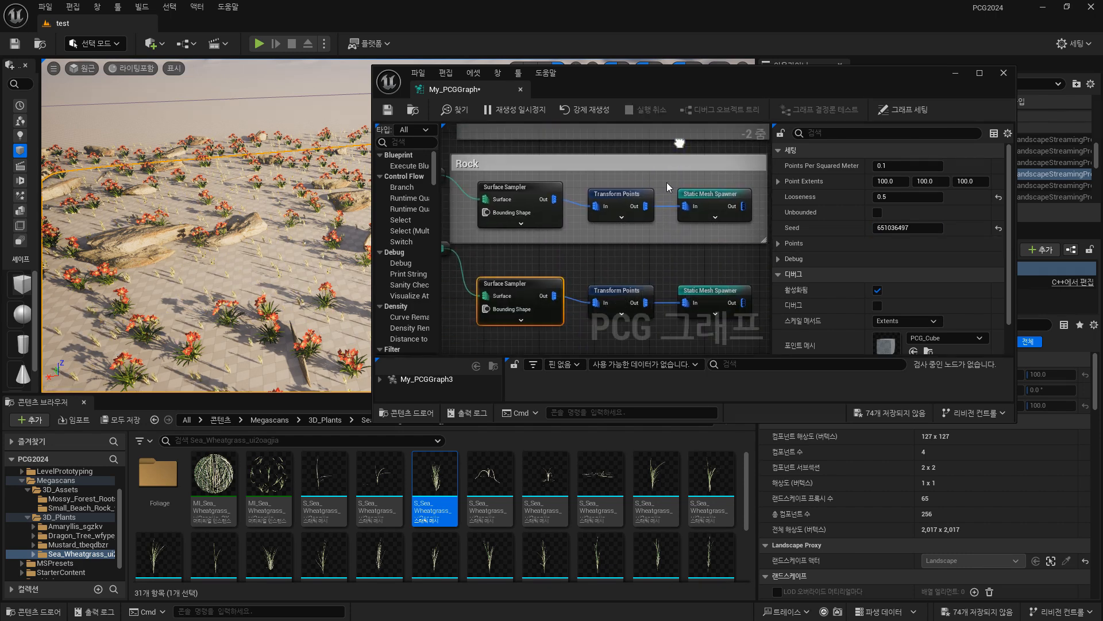
right_click_drag(674, 267, 656, 214)
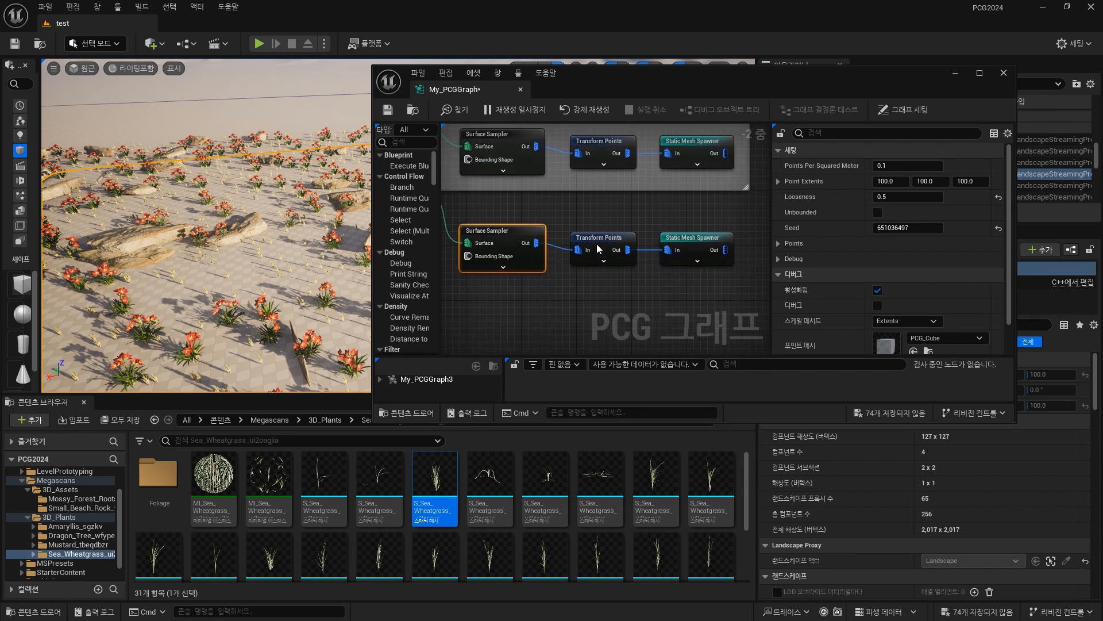
left_click(598, 249)
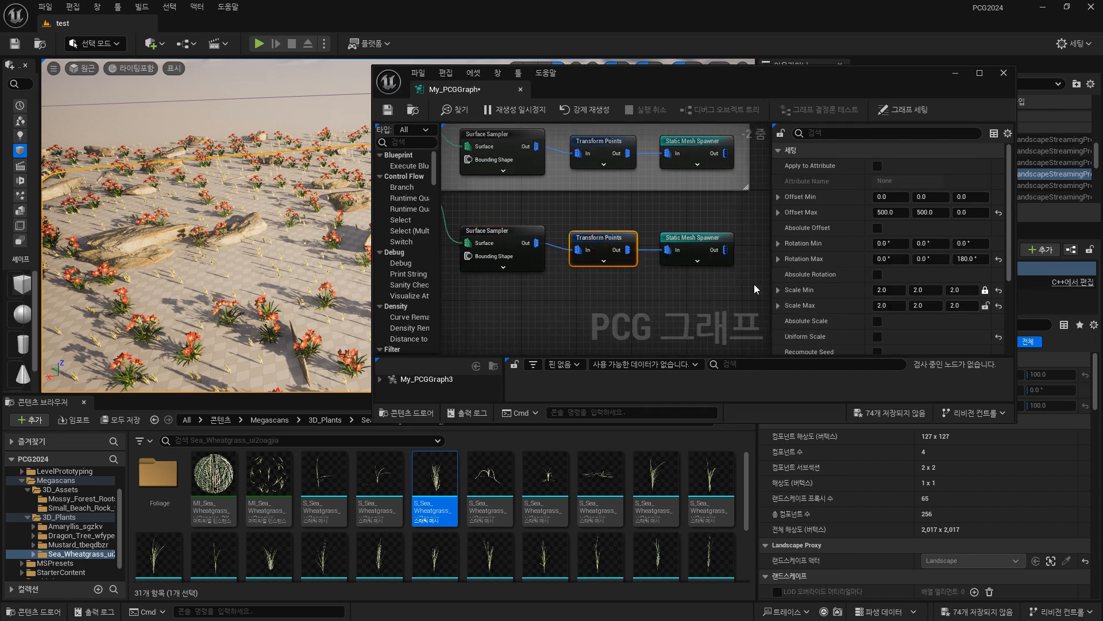
left_click(890, 212)
type("0")
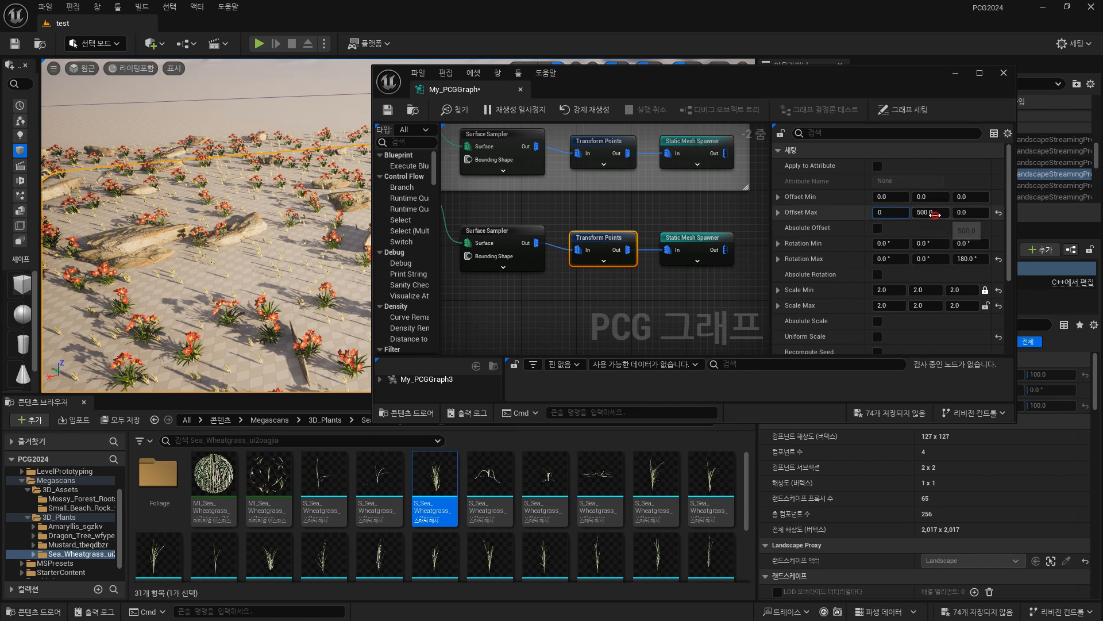
key("Tab")
type("0")
key("Tab")
type("0")
left_click(941, 198)
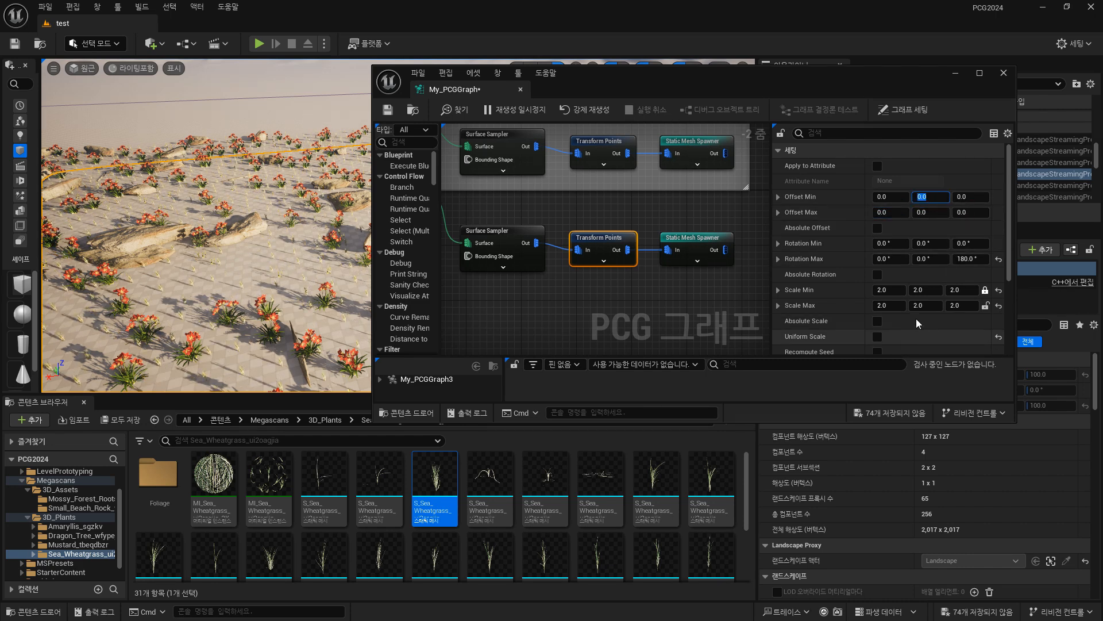
Set the X value of Scale Max to 5 and Scale Min to 5 on all axes for the grass Transform Points node.
left_click(896, 306)
type("5")
left_click(899, 291)
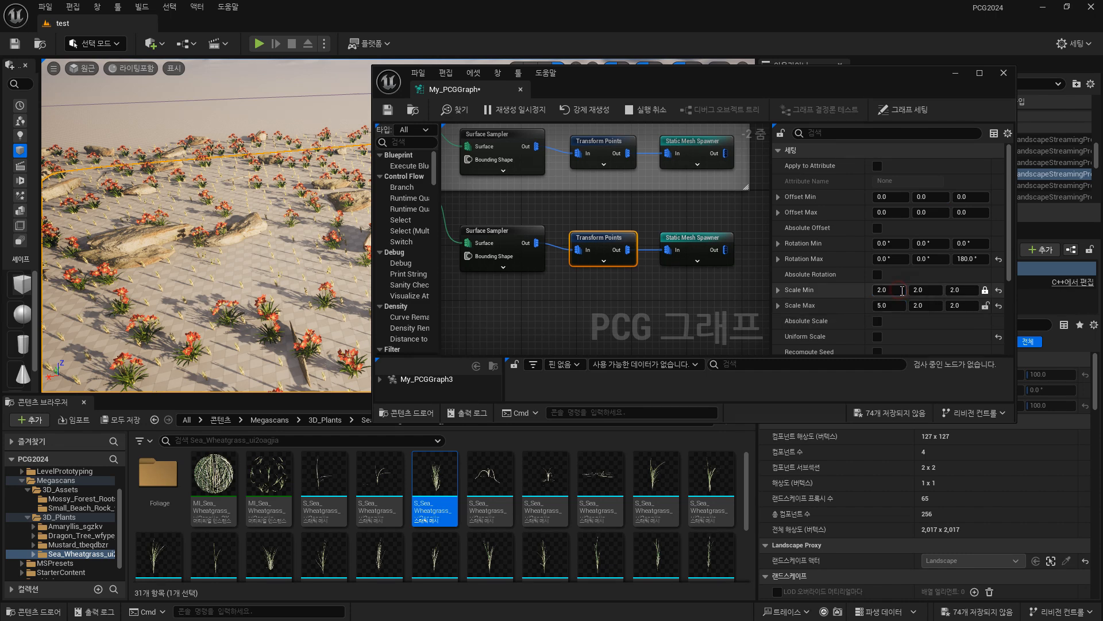
type("5")
Set both Scale Min and Scale Max to 3, 3, 3 on the grass chain's Transform Points node.
left_click(892, 304)
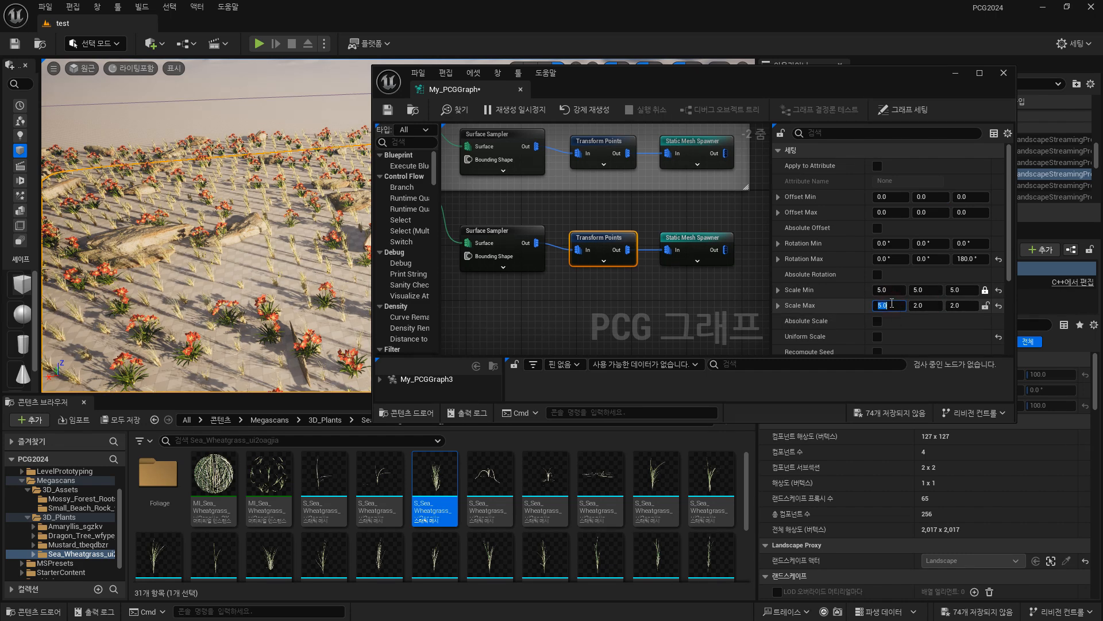
type("3")
left_click(895, 291)
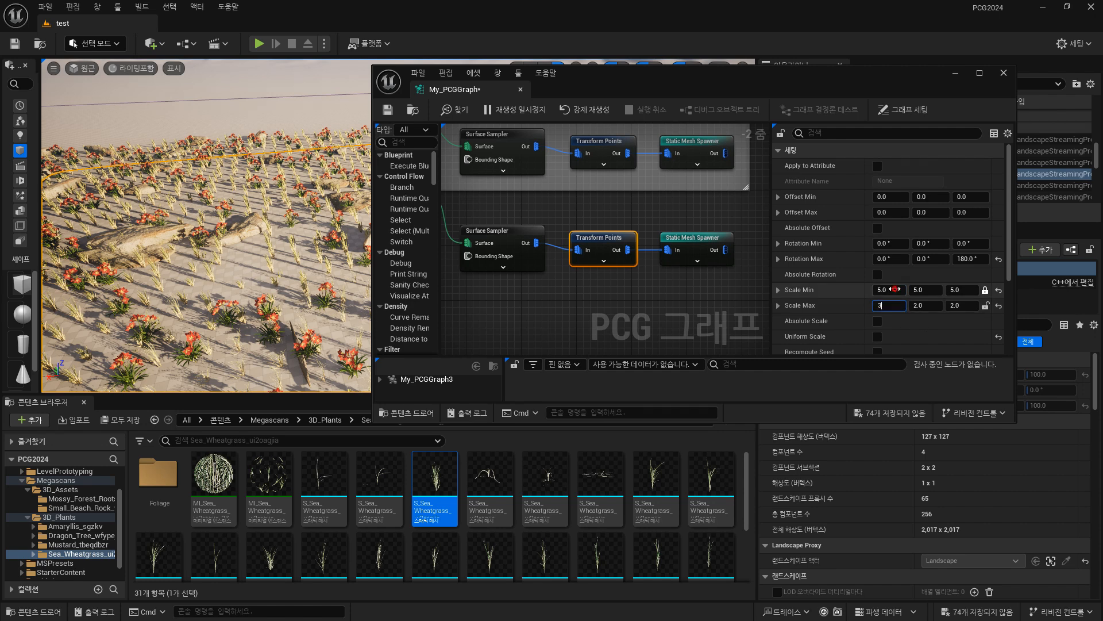
type("33")
left_click(917, 290)
left_click(931, 305)
type("3")
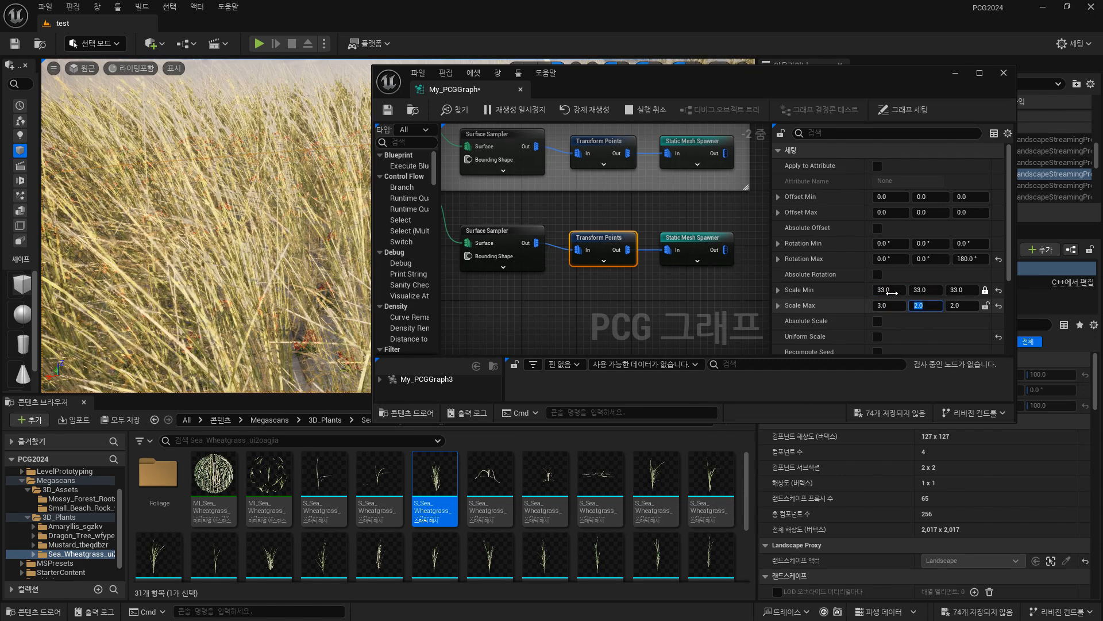
left_click(889, 291)
type("3")
key("Return")
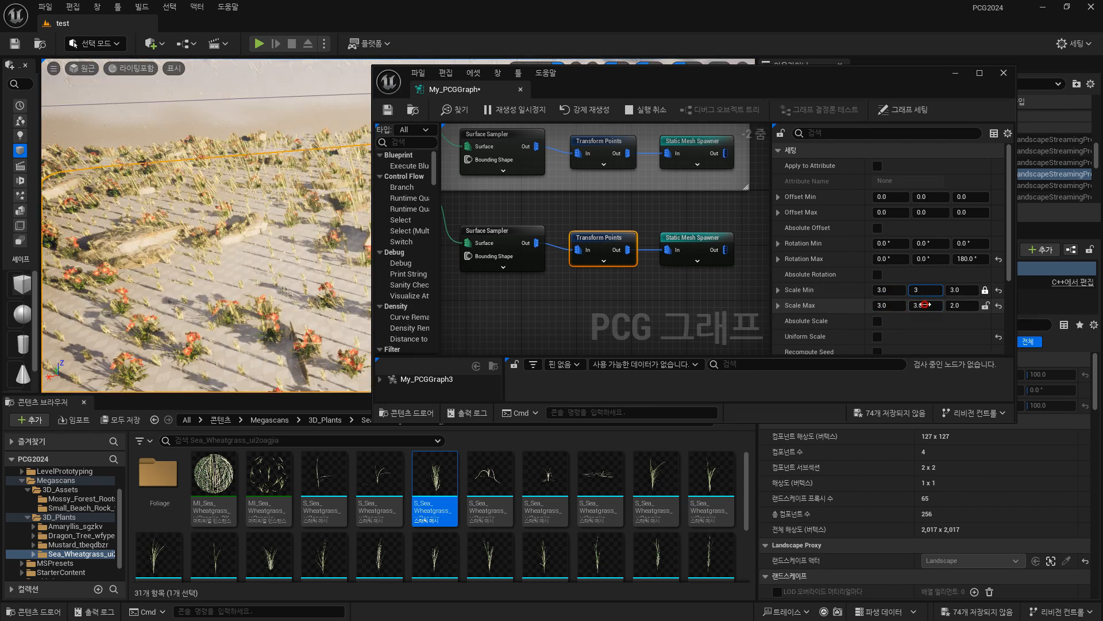
left_click(957, 291)
type("3")
left_click(957, 304)
type("3")
left_click(957, 291)
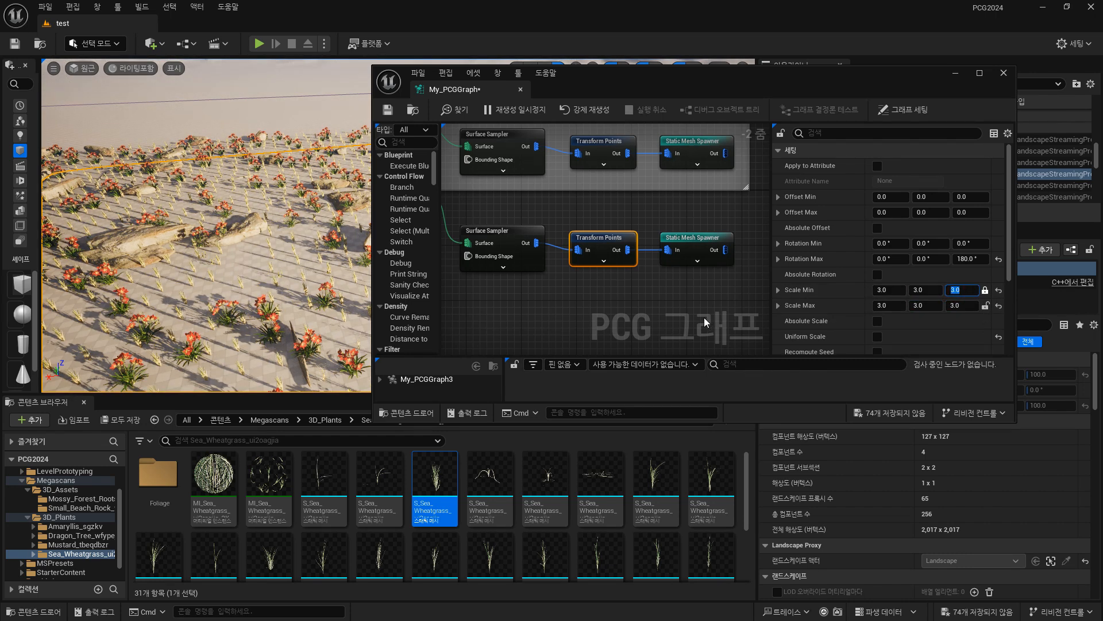
Try a different Points Per Squared Meter on the grass chain's Surface Sampler and undo the change.
left_click(702, 238)
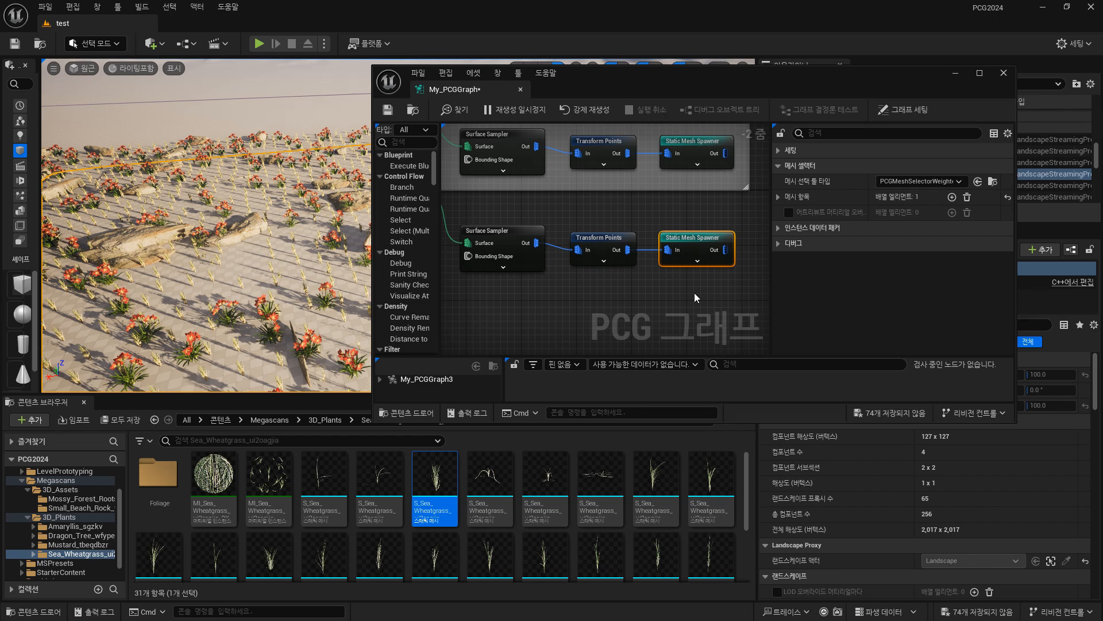
left_click(523, 234)
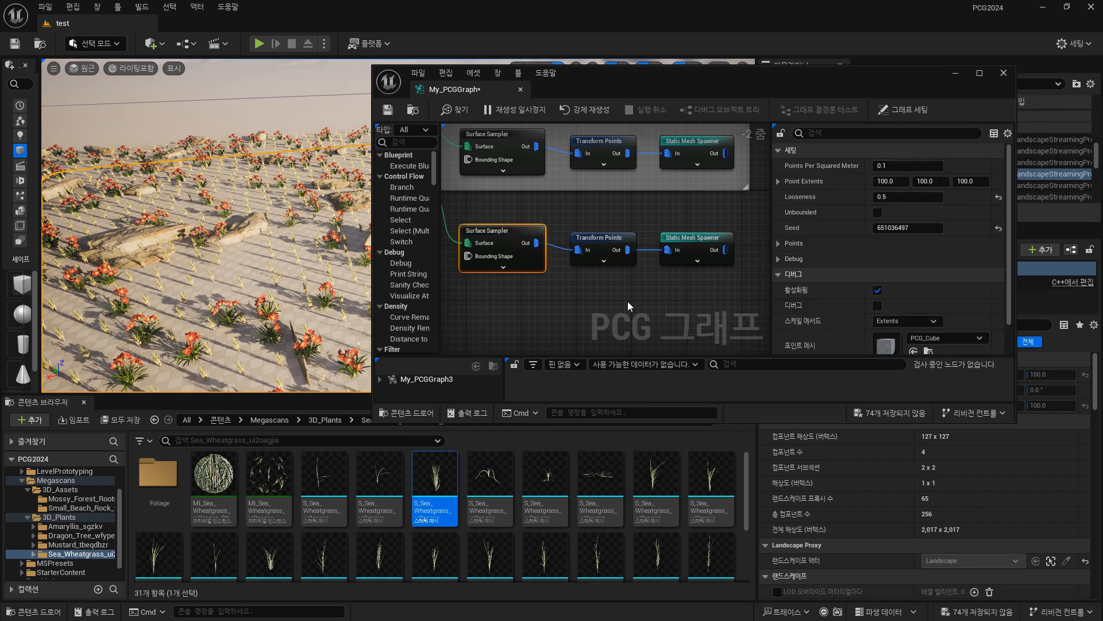
left_click_drag(894, 167, 966, 166)
key("ctrl+z")
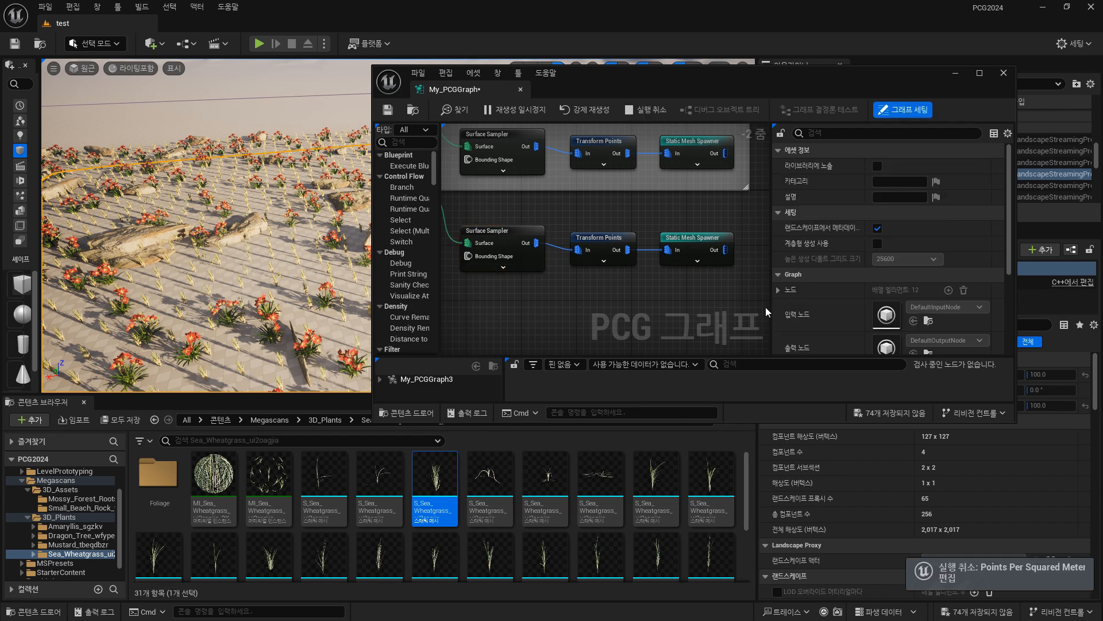
Set Looseness to 0.01 and Seed to 184414301 on the grass chain's Surface Sampler.
left_click(525, 235)
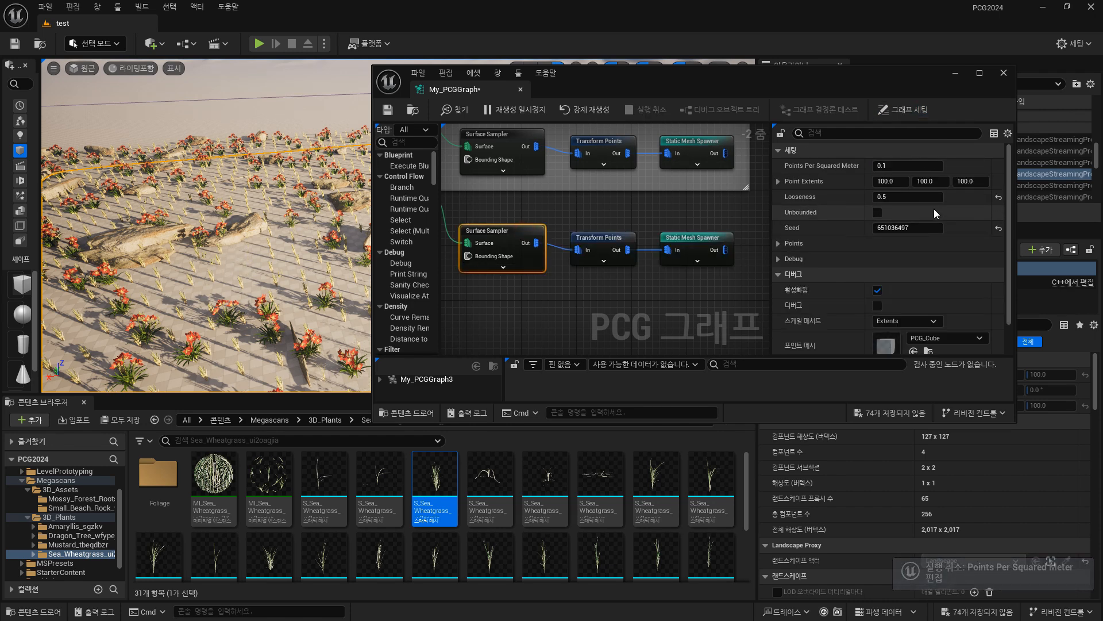
left_click(915, 196)
type("0.01")
key("Return")
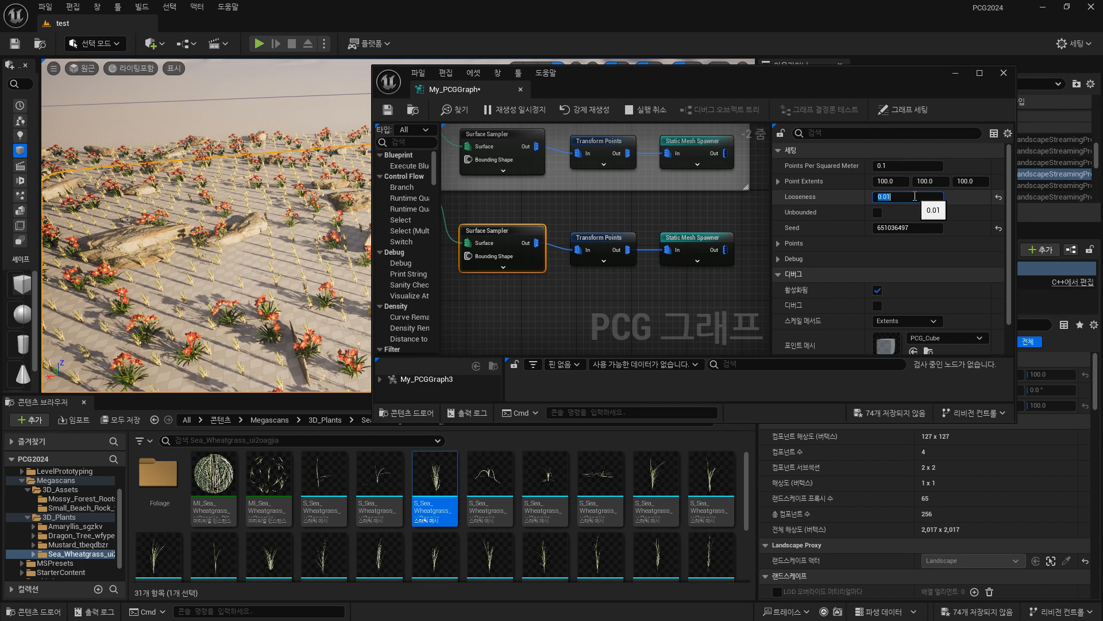
right_click_drag(356, 221, 322, 252)
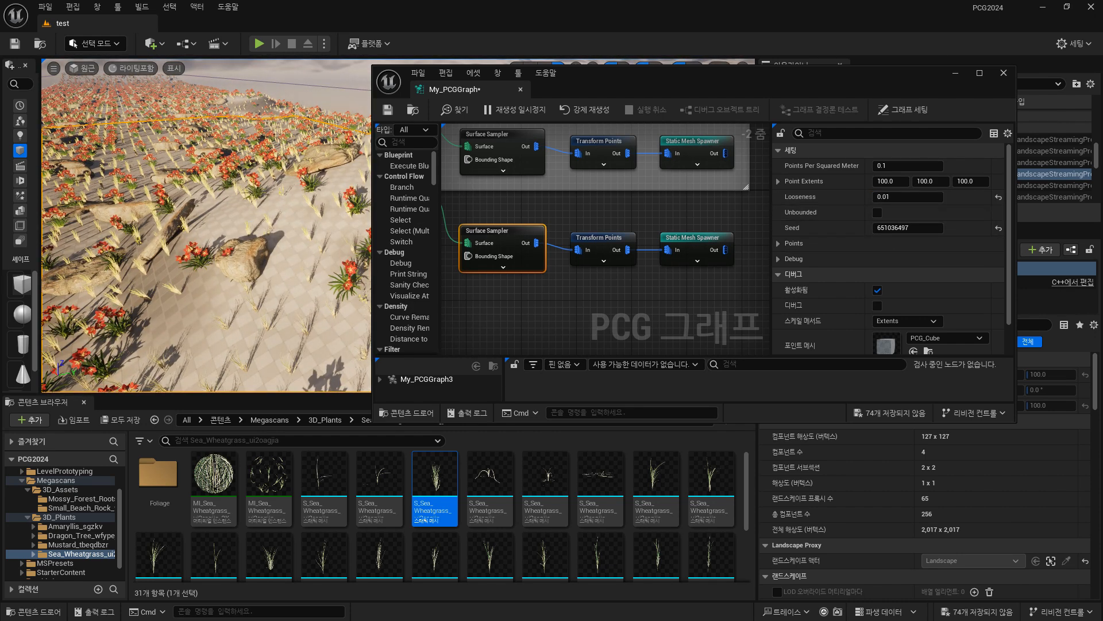
mouse_move(911, 230)
left_mouse_down()
mouse_move(881, 238)
mouse_move(917, 233)
left_mouse_up()
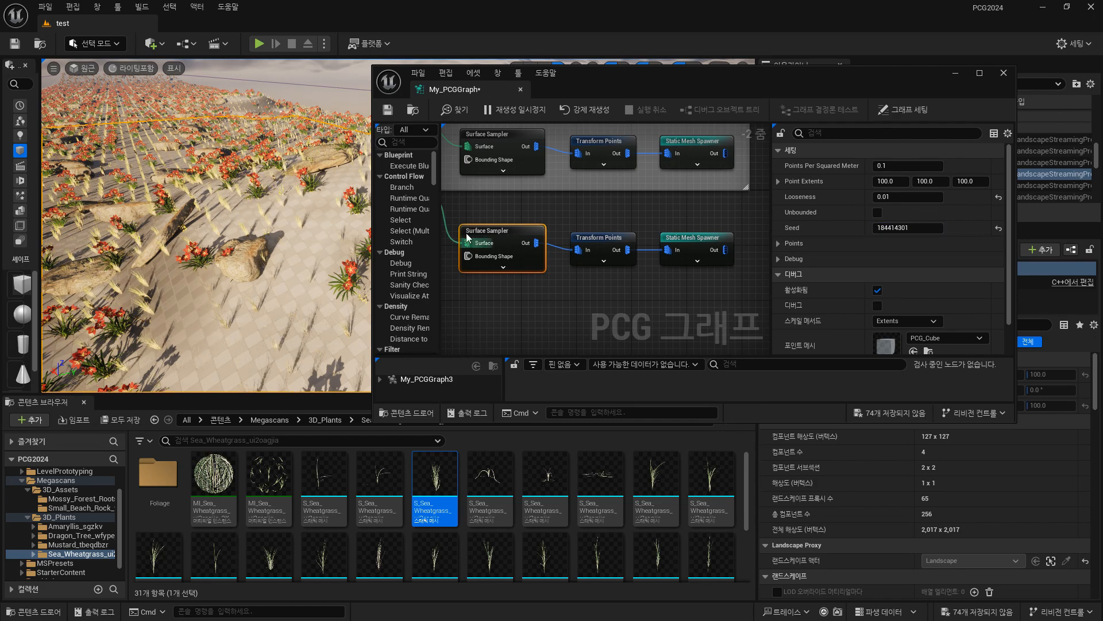
Inspect the grass distribution, try several X values for the grass Surface Sampler's Point Extents, and settle on 10.
mouse_move(299, 236)
right_mouse_down()
mouse_move(356, 238)
mouse_move(282, 229)
right_mouse_up()
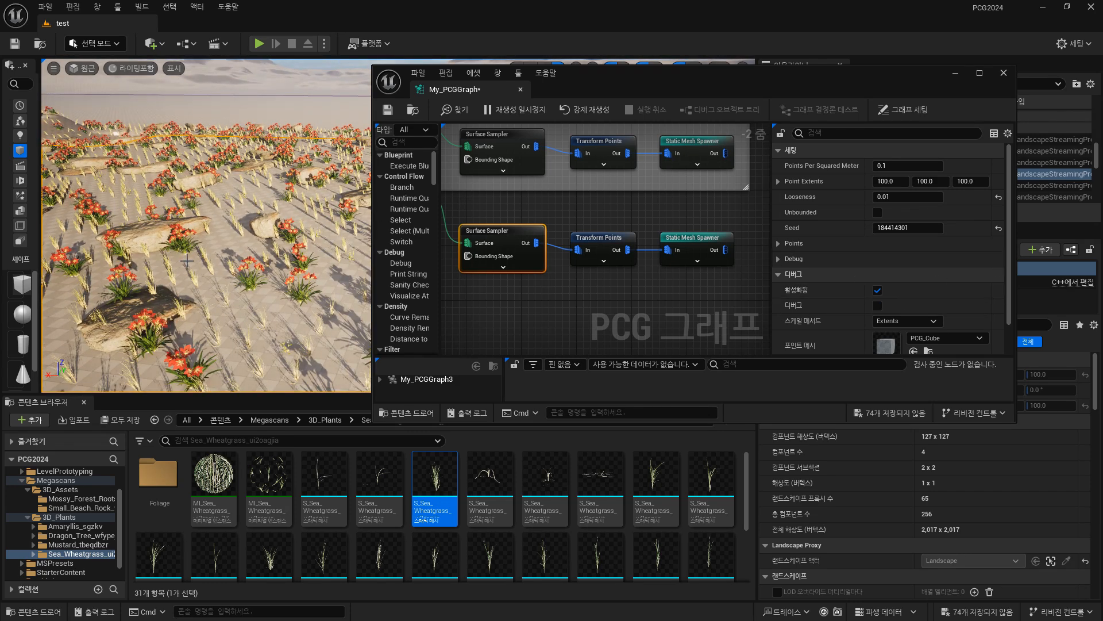
key("w")
right_click_drag(242, 277, 240, 257)
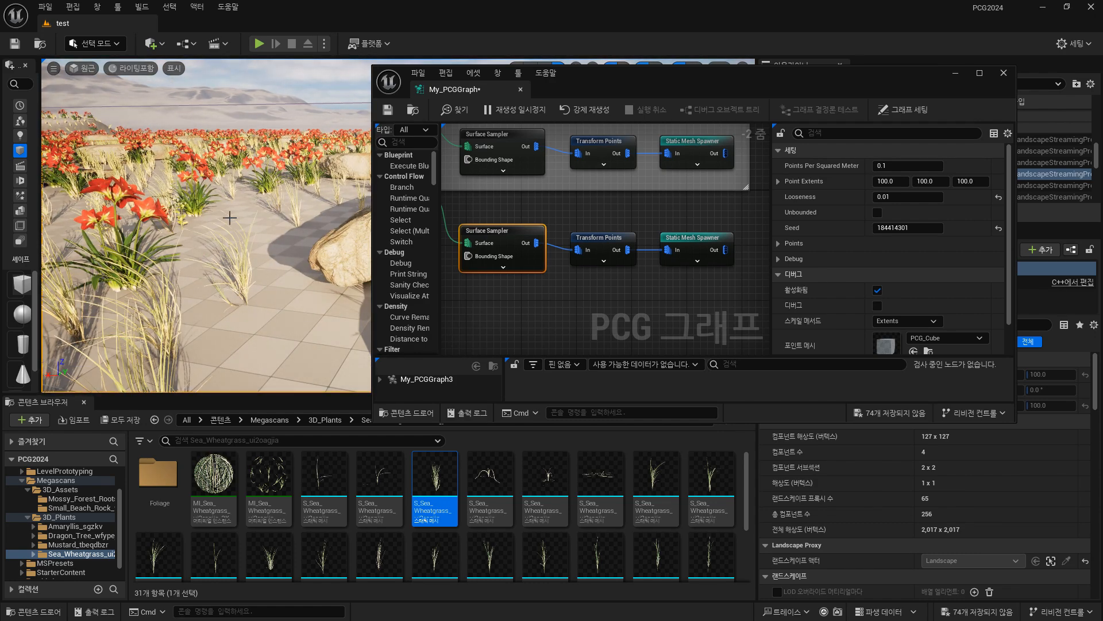
scroll(229, 218, "down", 8)
right_click_drag(256, 242, 425, 253)
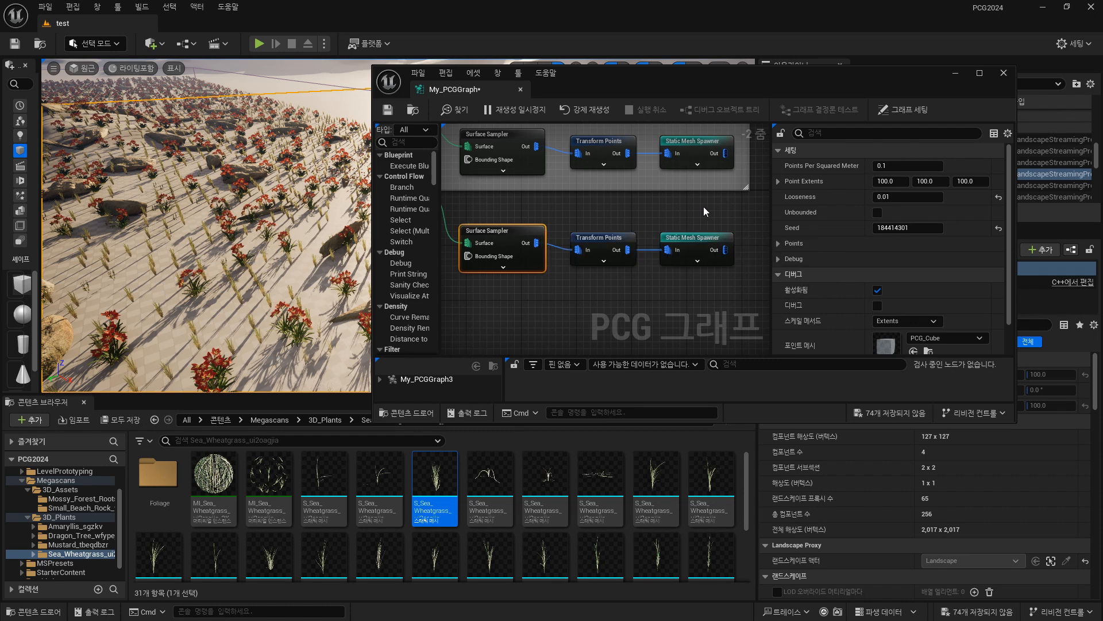
left_click_drag(885, 181, 954, 181)
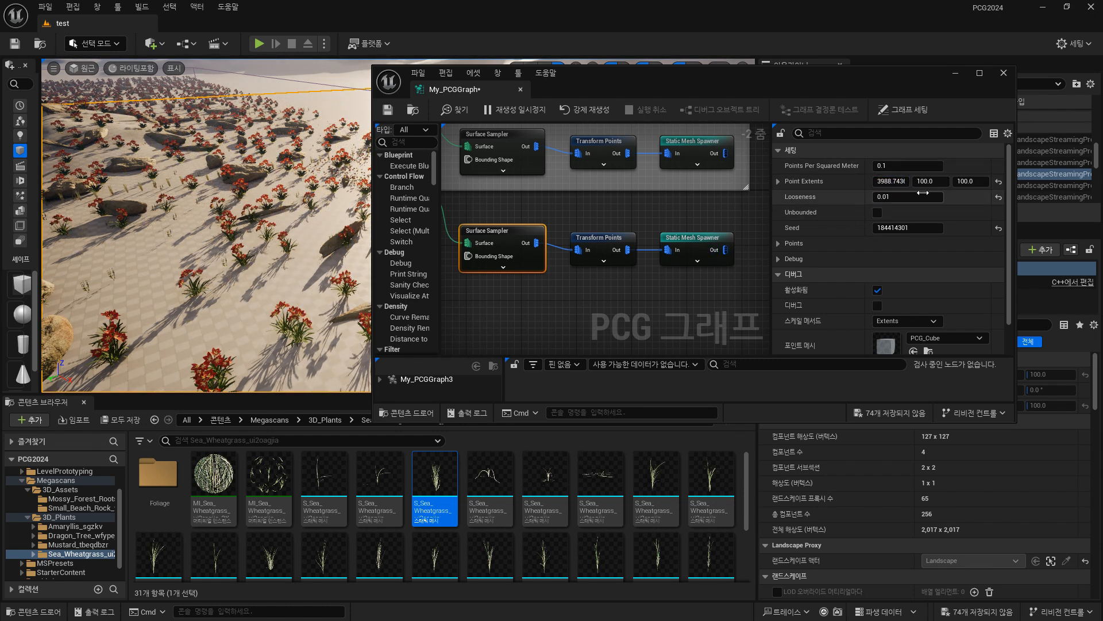
left_click(888, 181)
type("50")
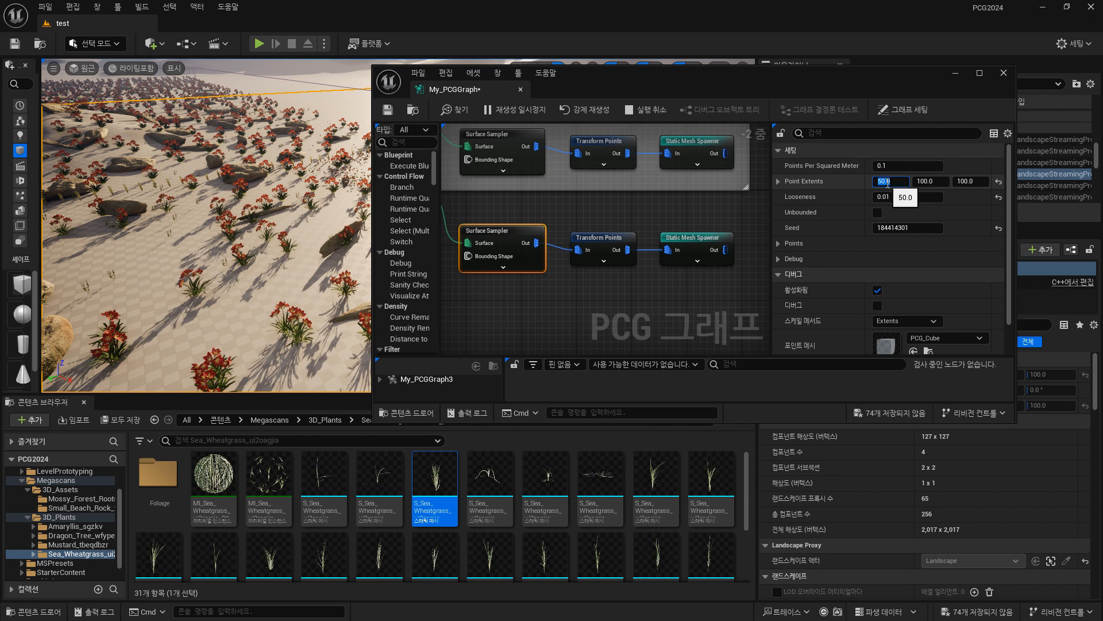
key("Return")
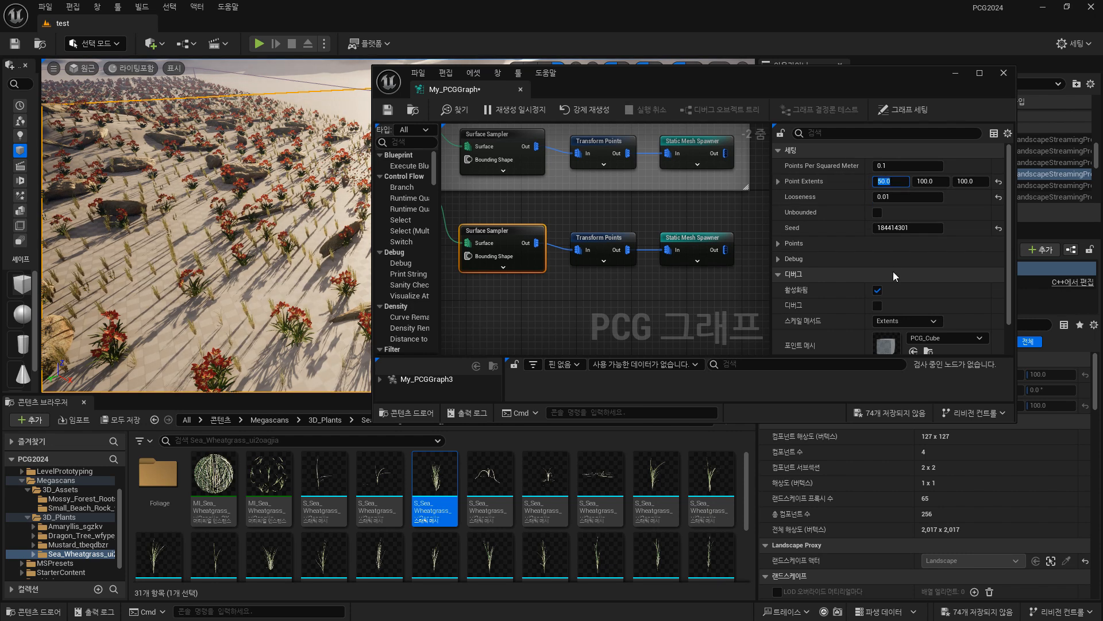
type("10")
key("Return")
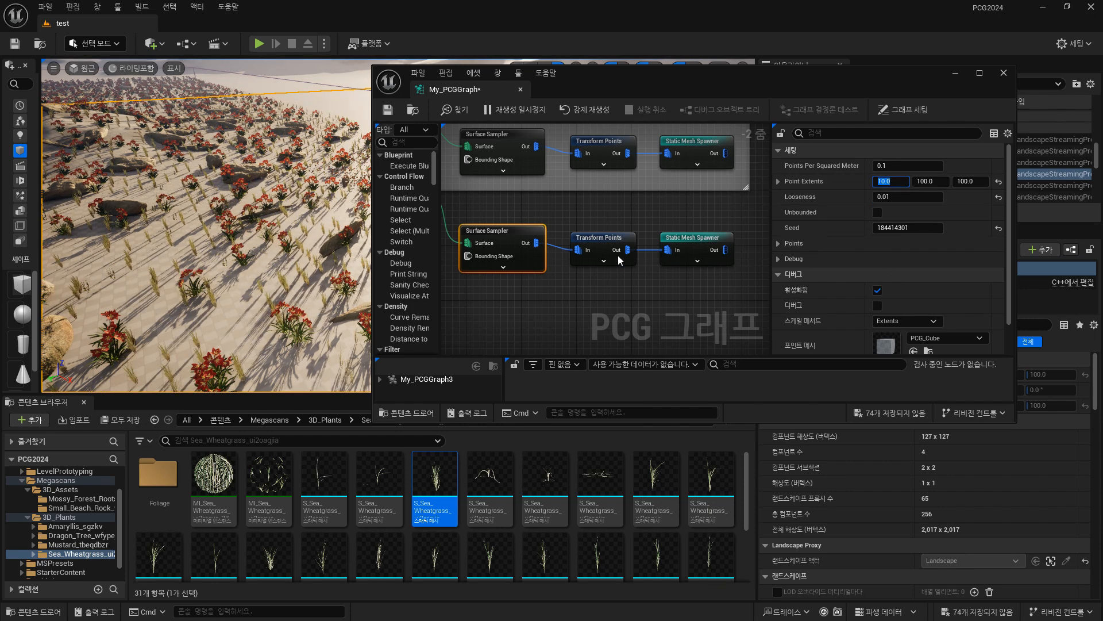
Set Offset Max on the grass chain's Transform Points node to 100 in X and 200 in Y.
left_click(619, 255)
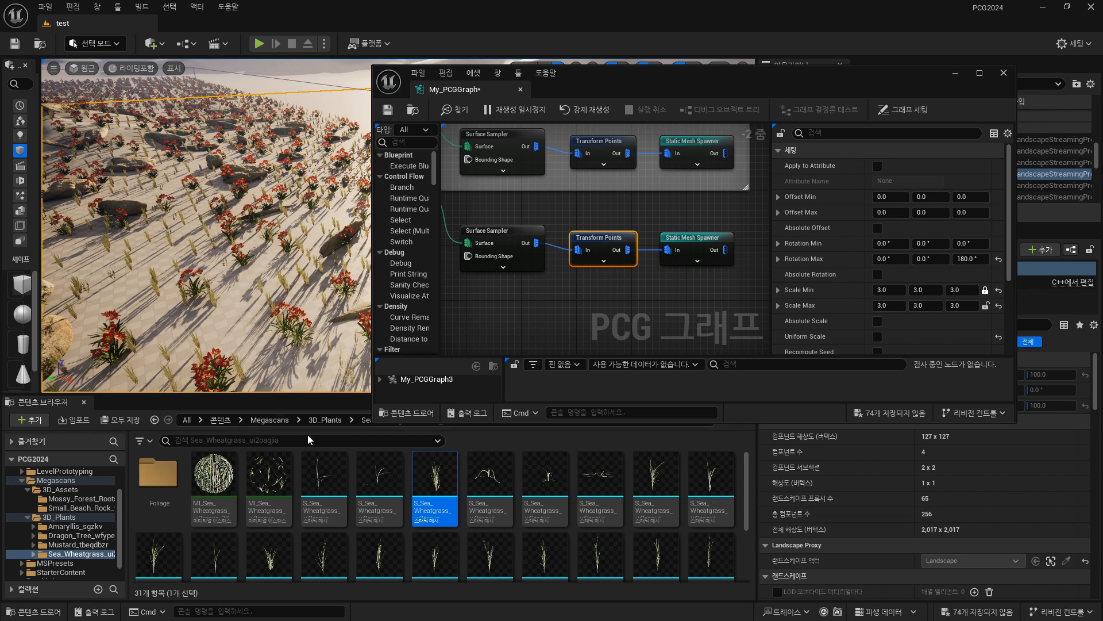
left_click(888, 212)
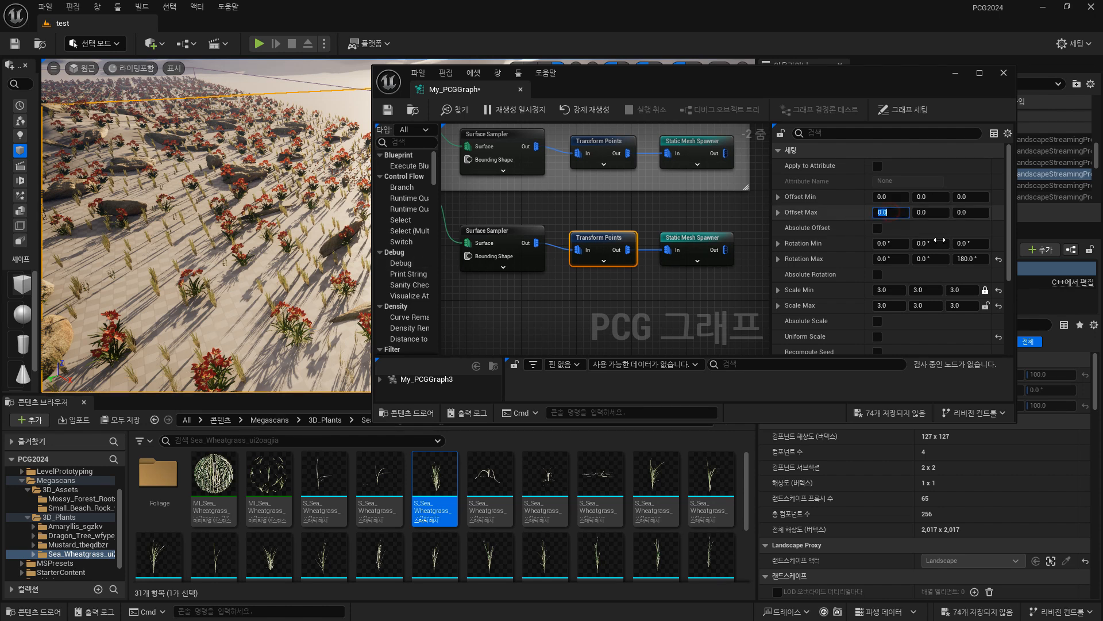
type("100")
key("Return")
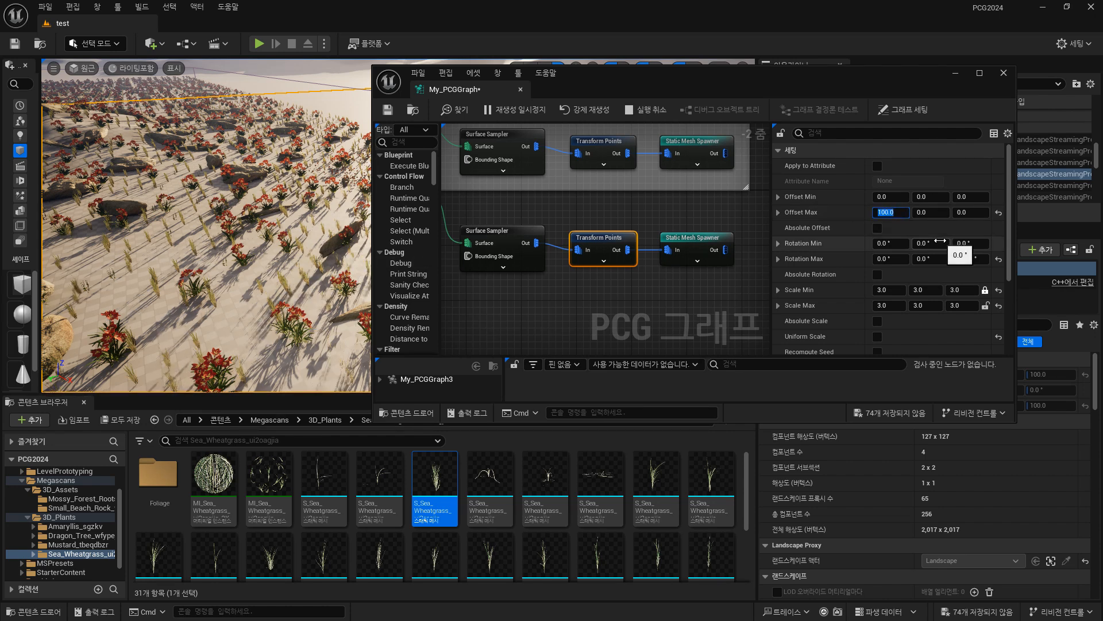
left_click(936, 211)
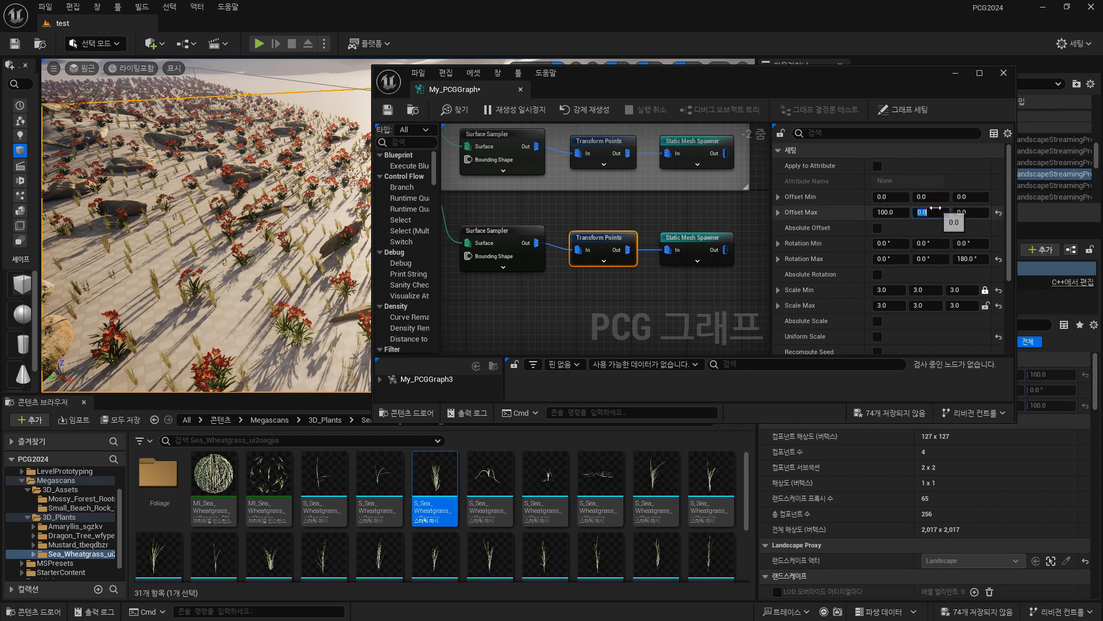
type("100")
key("Return")
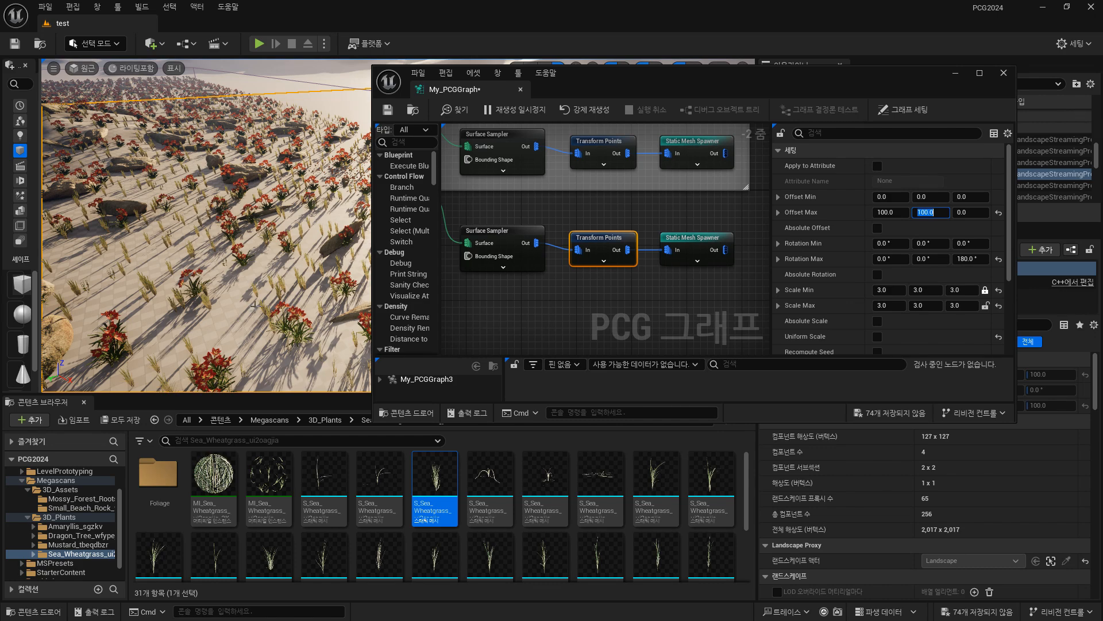
left_click(924, 212)
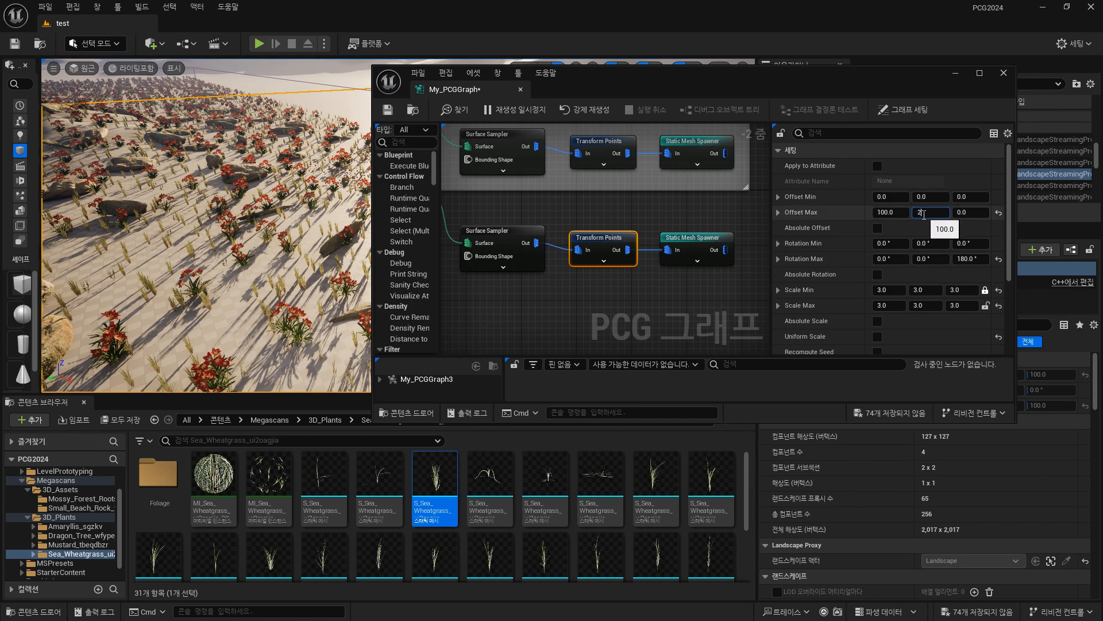
type("200")
key("Return")
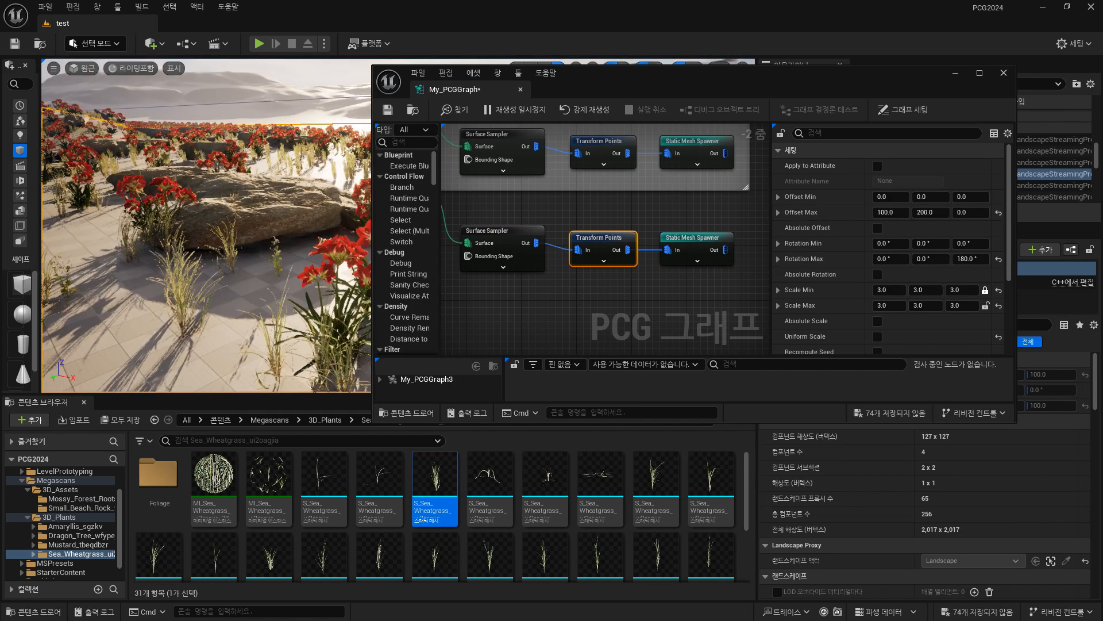
Open the MI_Sea_Wheatgrass_ui2oagjia_2K material instance and resize its editor window so the grass in the level stays in view.
right_click_drag(276, 262, 264, 224)
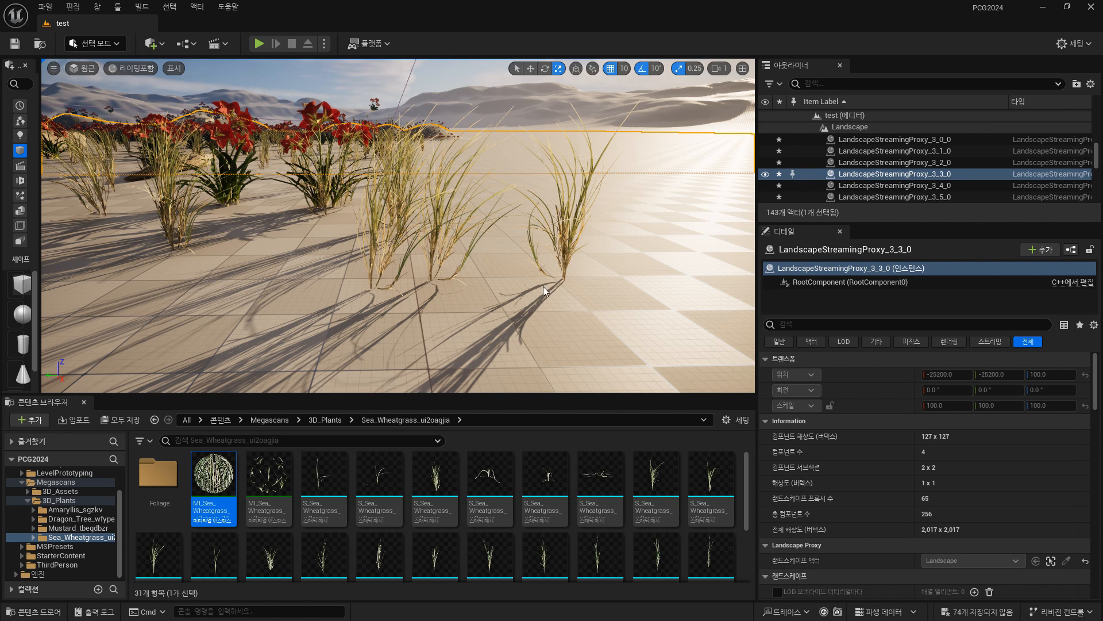
double_click(213, 484)
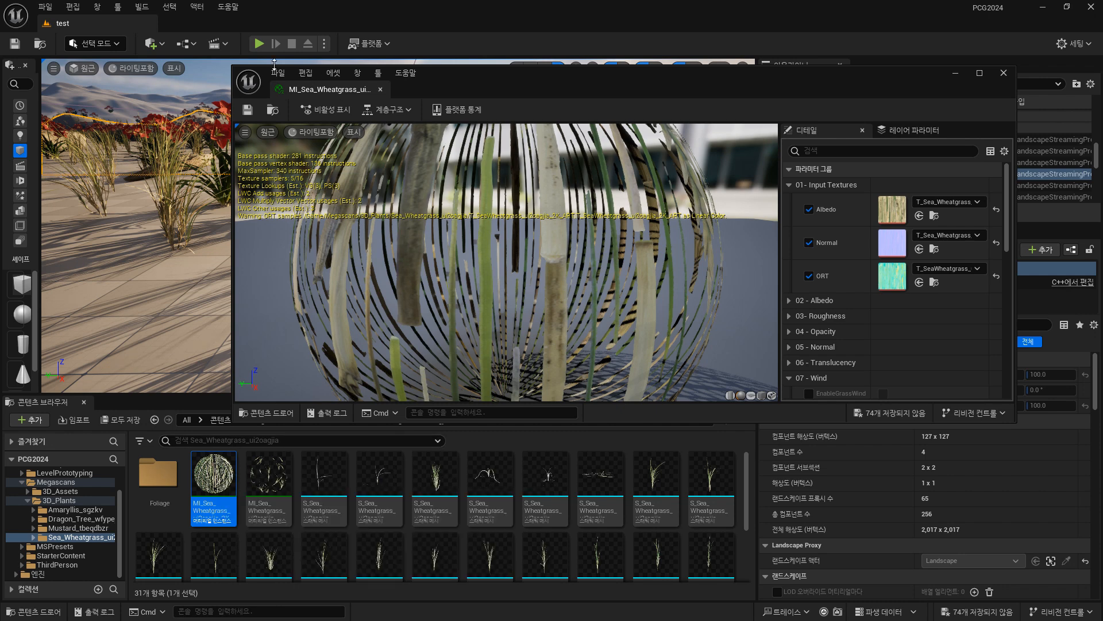
left_click_drag(234, 69, 432, 143)
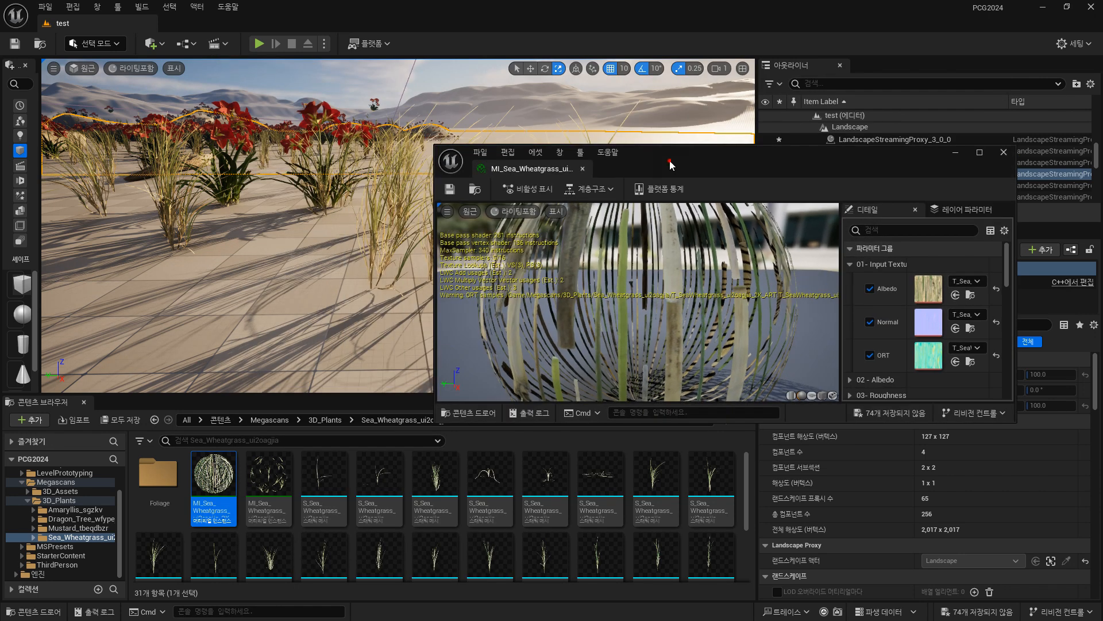
left_click_drag(668, 163, 748, 80)
right_click_drag(288, 223, 242, 201)
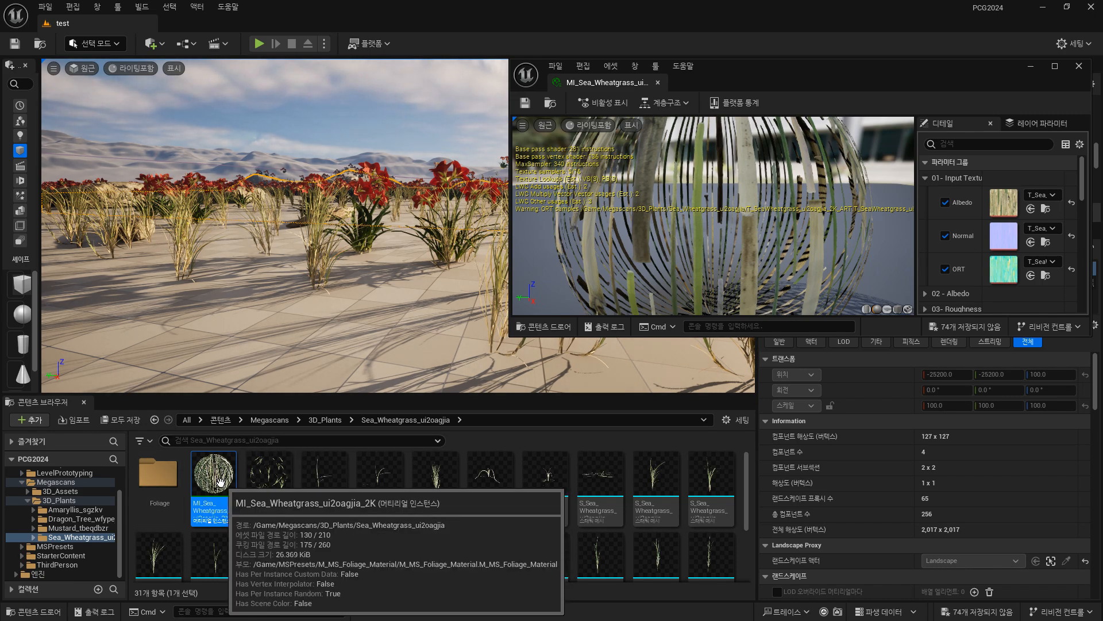
Examine the wheatgrass material instance's preview, wind parameters and parent hierarchy in a maximized editor, and restore the window size.
left_click_drag(817, 73, 618, 98)
double_click(617, 99)
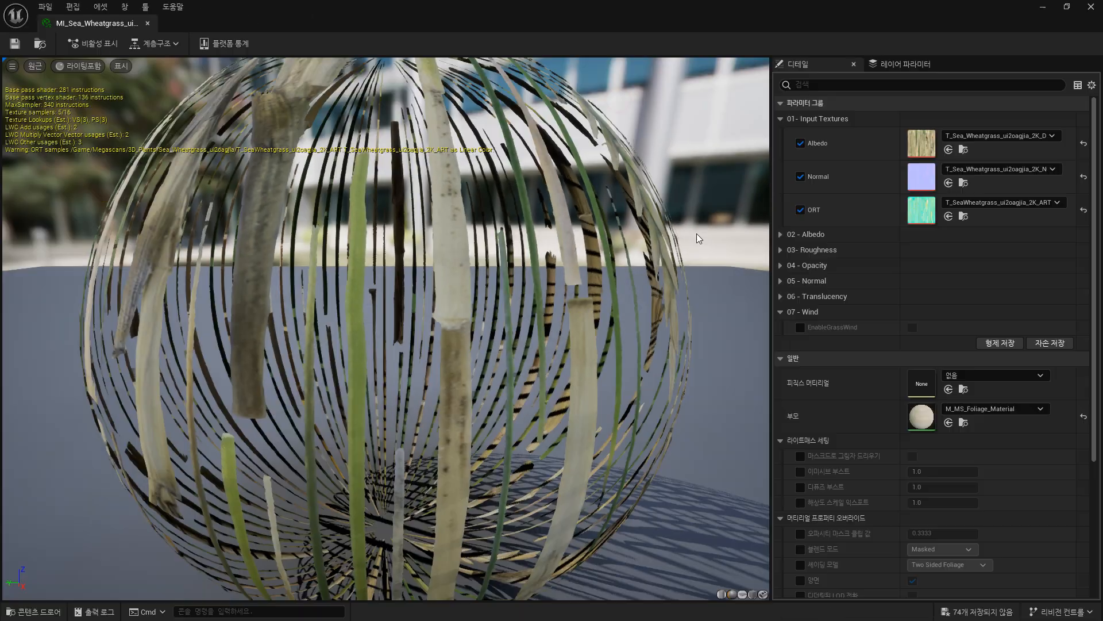
scroll(405, 400, "down", 5)
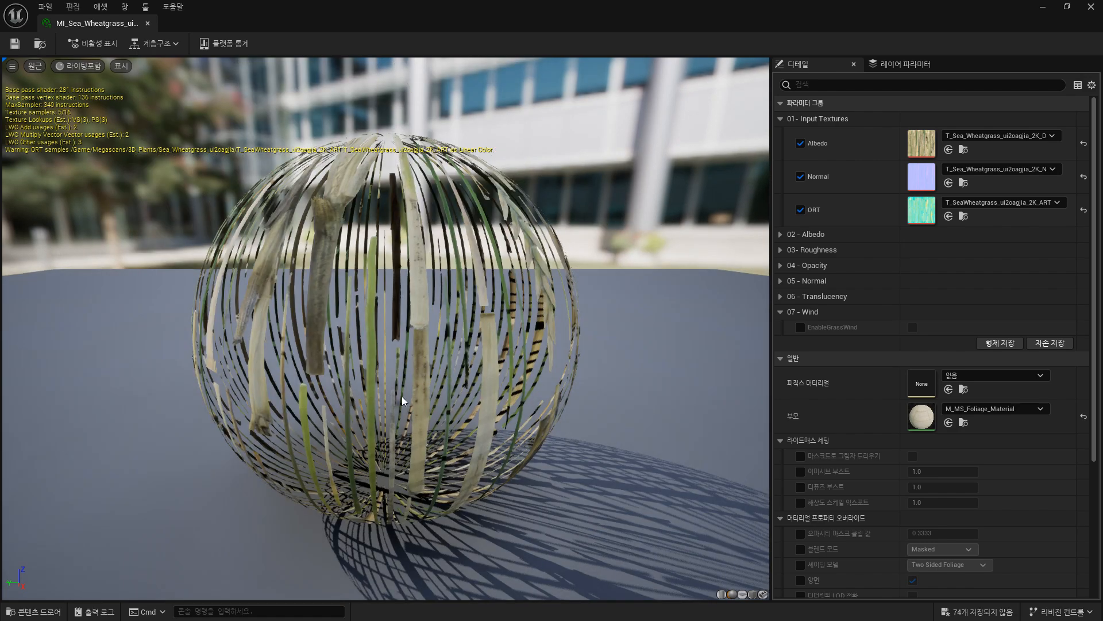
mouse_move(404, 399)
right_mouse_down()
mouse_move(404, 373)
mouse_move(403, 399)
right_mouse_up()
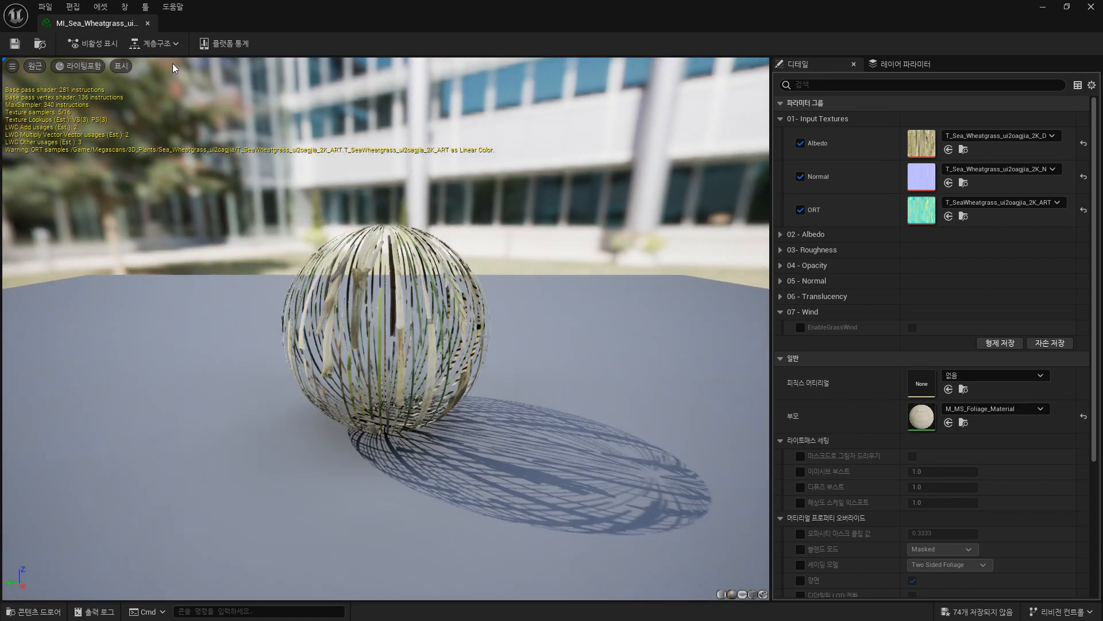
left_click(148, 29)
left_click(158, 48)
left_click(571, 321)
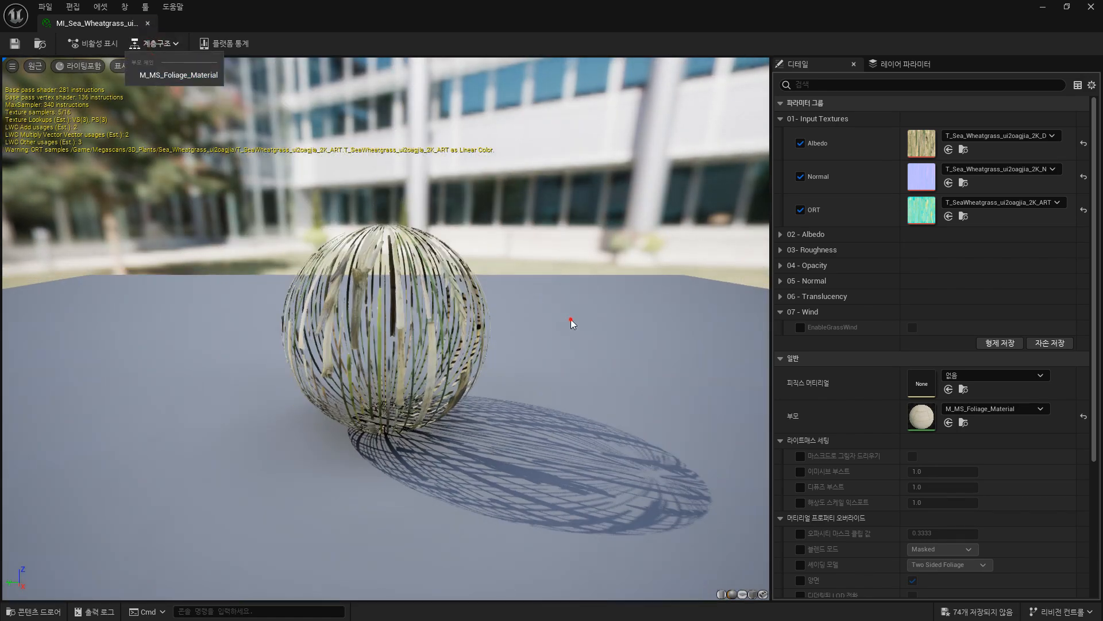
left_click_drag(603, 325, 525, 326)
left_click(1067, 7)
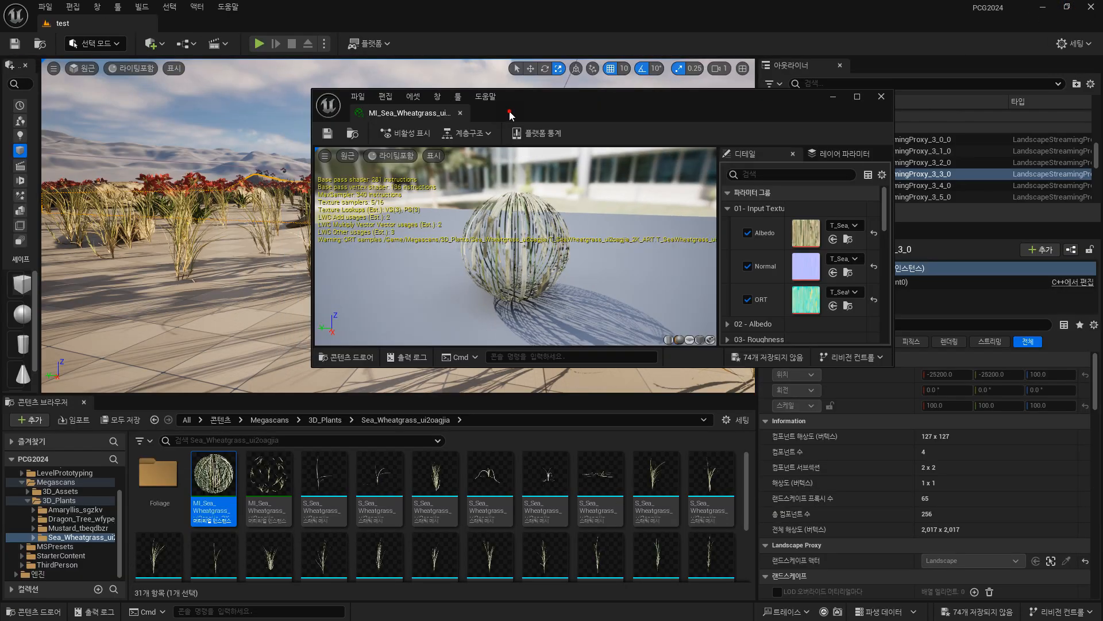
Filter the wheatgrass material instance's parameters by "wind", widen the parameter area, and override EnableGrassWind to true.
left_click_drag(510, 115, 581, 135)
key("w")
right_click_drag(256, 217, 464, 114)
left_click(897, 195)
type("wind")
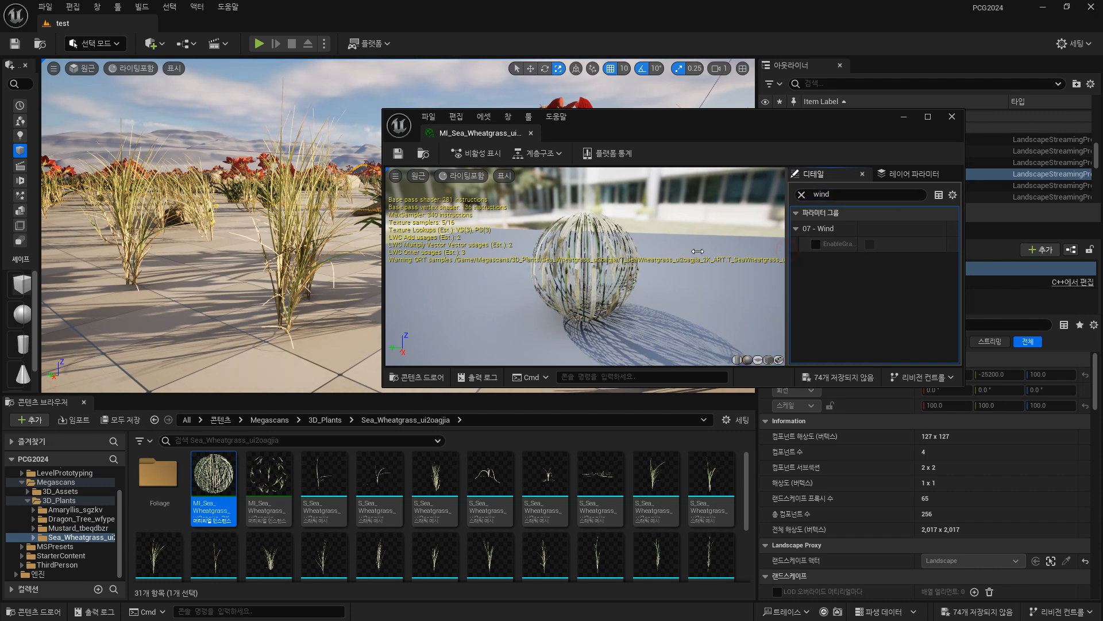
left_click_drag(787, 251, 697, 250)
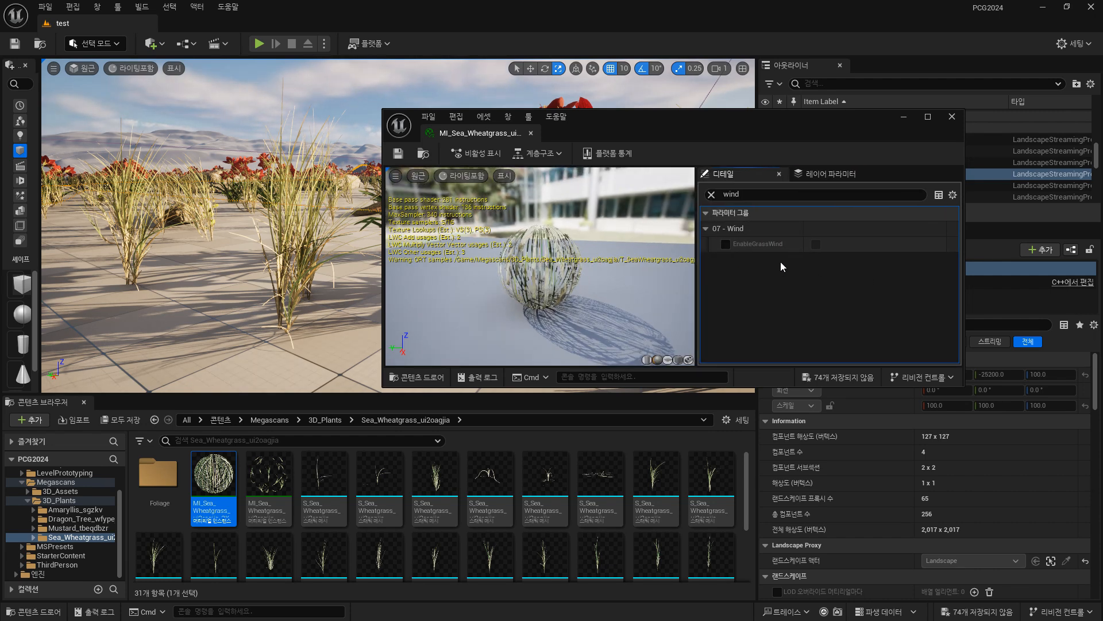
left_click(726, 244)
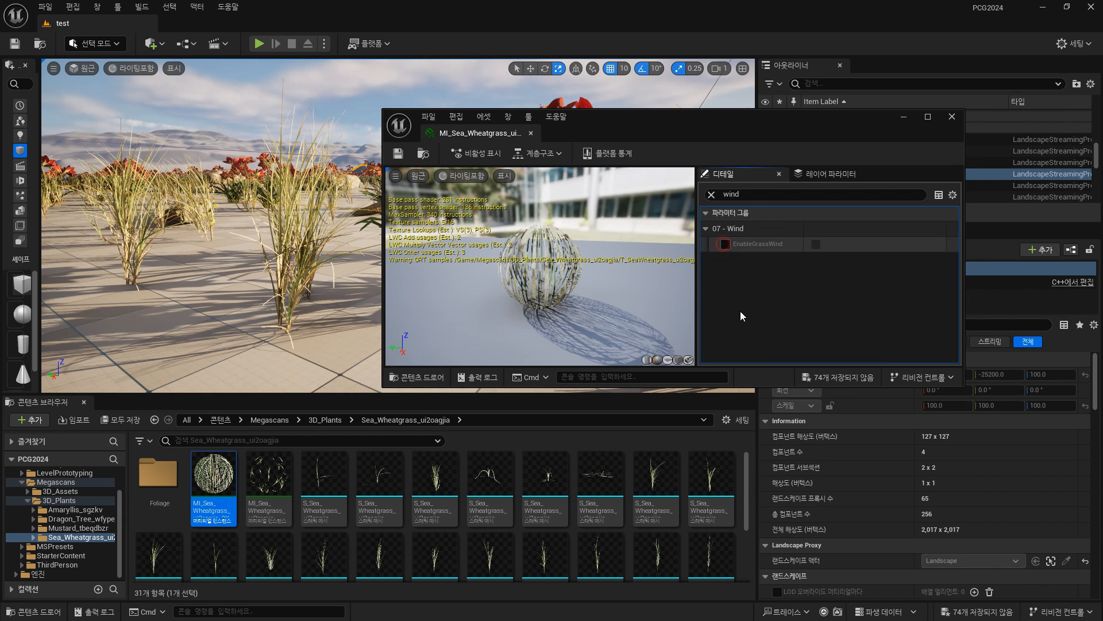
left_click(816, 244)
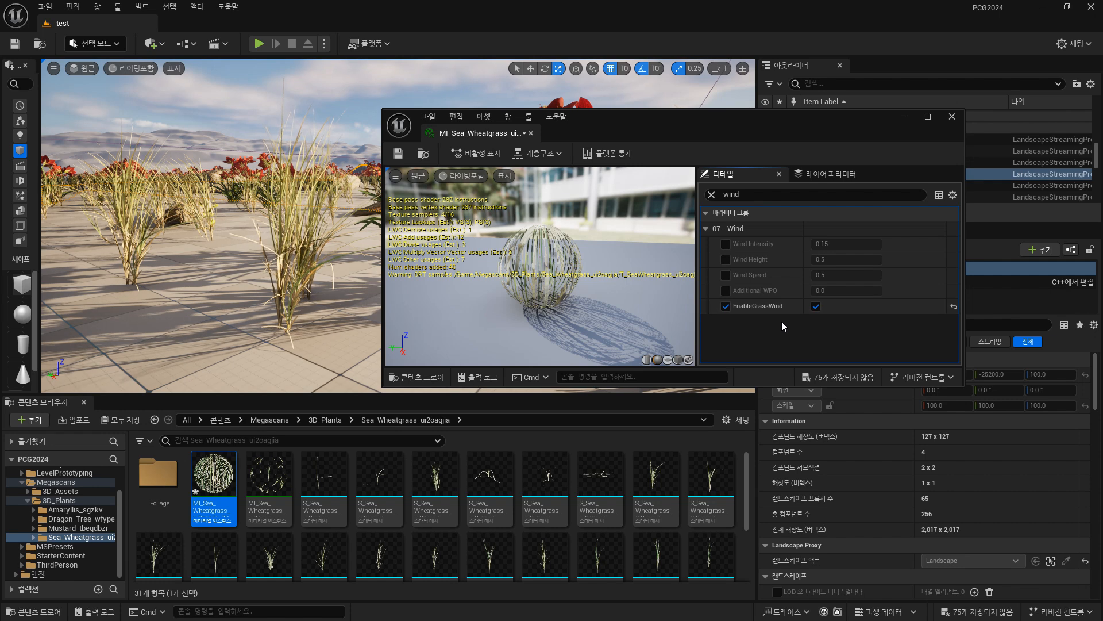
Enable the Wind Intensity and Wind Height overrides and set Wind Intensity to 0.3.
left_click(726, 244)
left_click(725, 260)
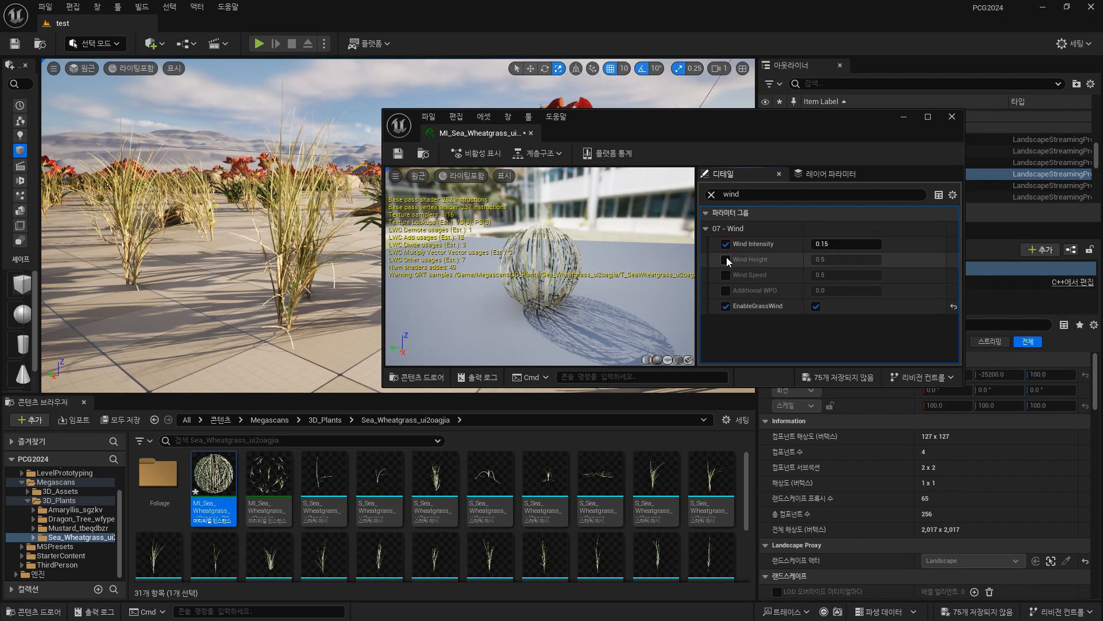
left_click(839, 244)
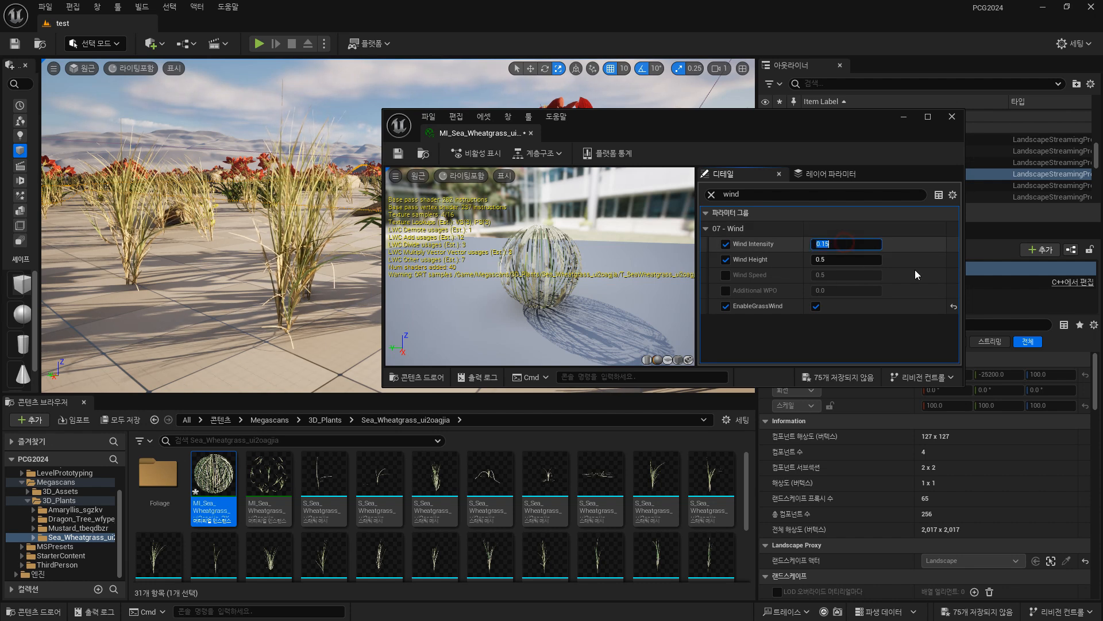
type("0.3")
key("Return")
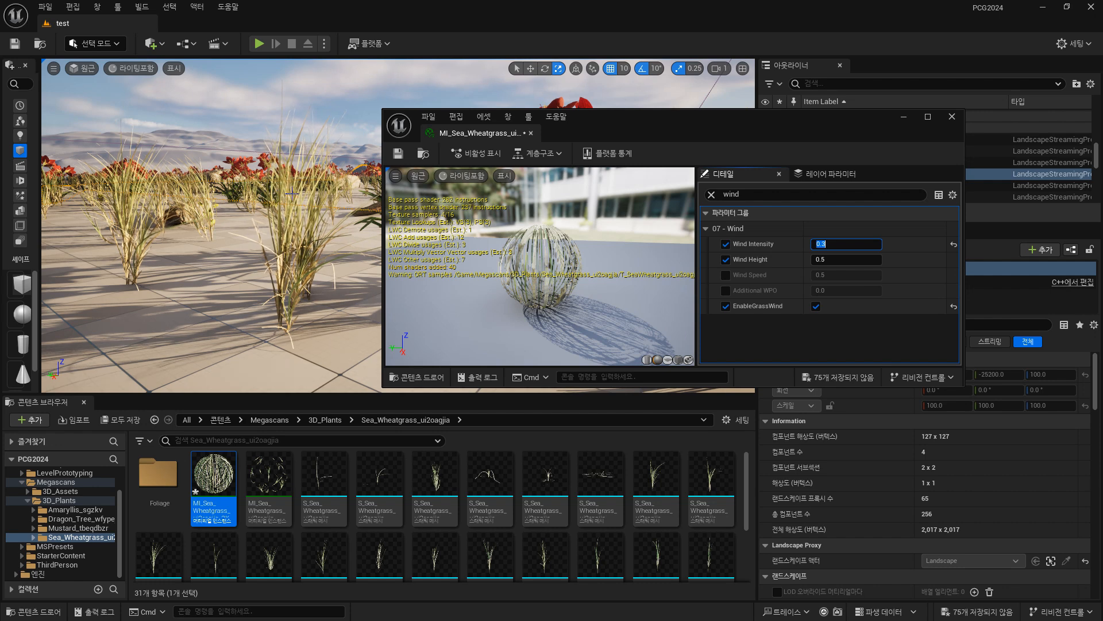
Try Wind Height values of 3 and 1.0 on the wheatgrass material instance.
left_click(851, 259)
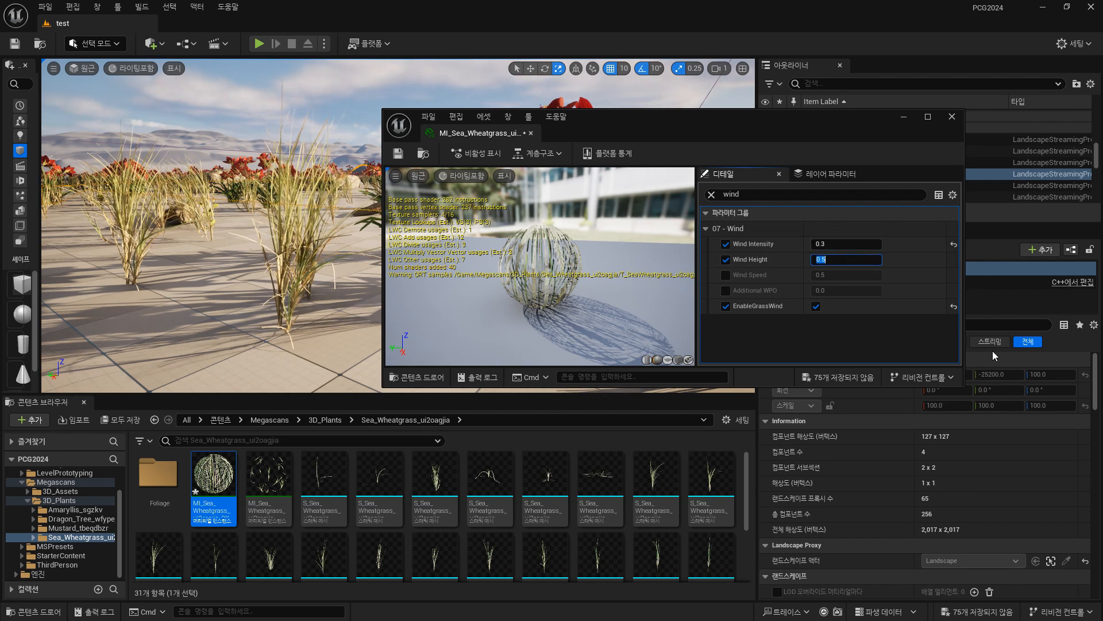
type("3")
key("Return")
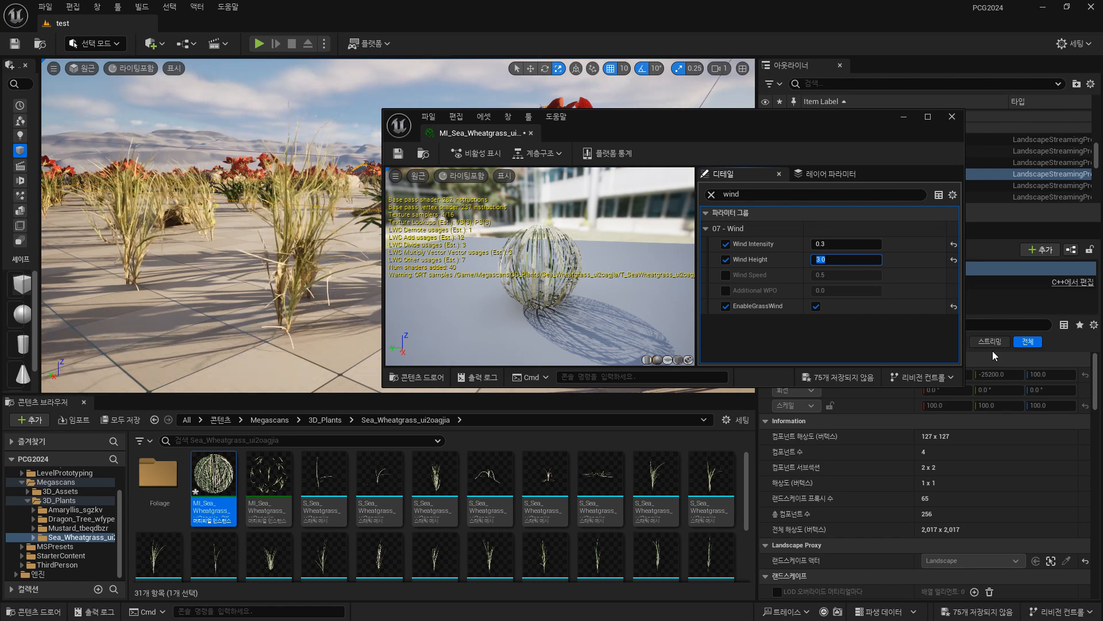
type("1.0")
key("Return")
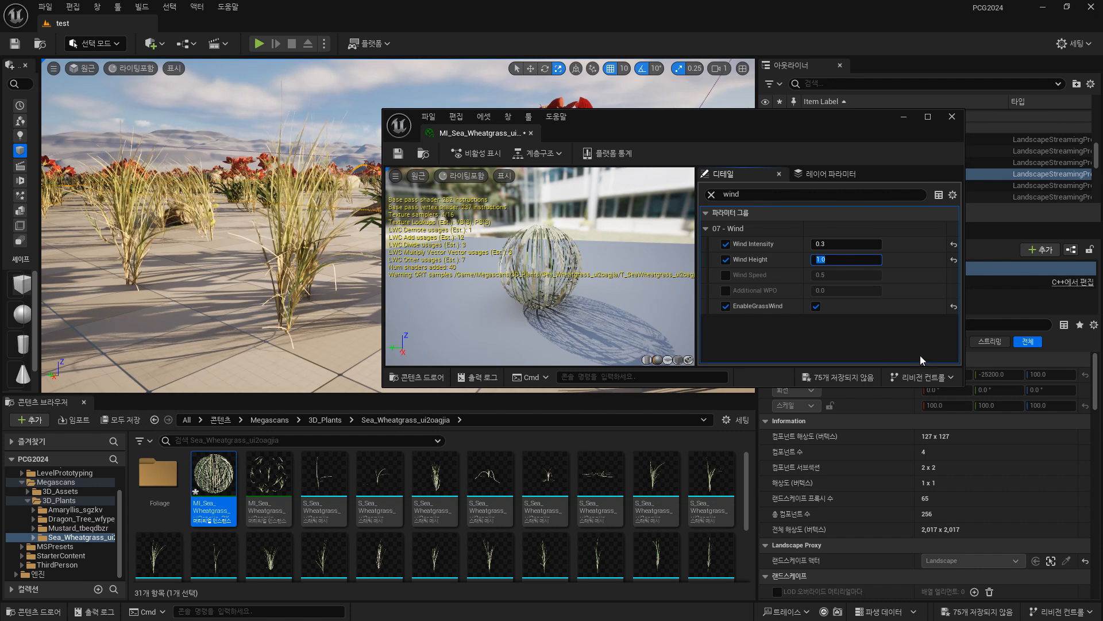
Enable the Wind Speed override, try 1.0, and settle on 0.7.
left_click(726, 275)
left_click(851, 275)
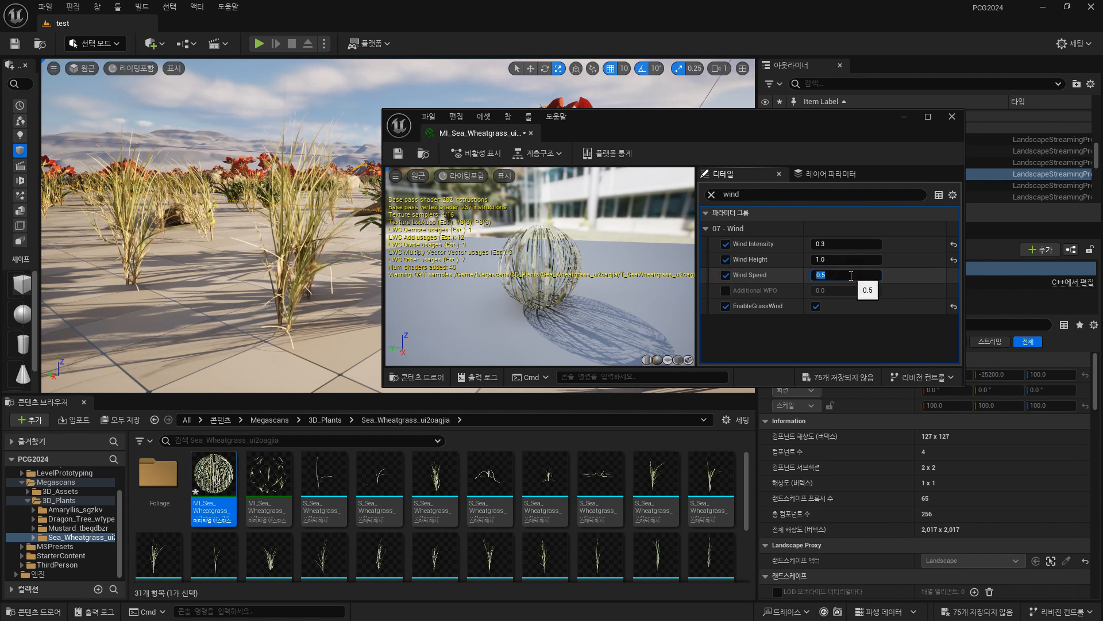
type("1.0")
key("Return")
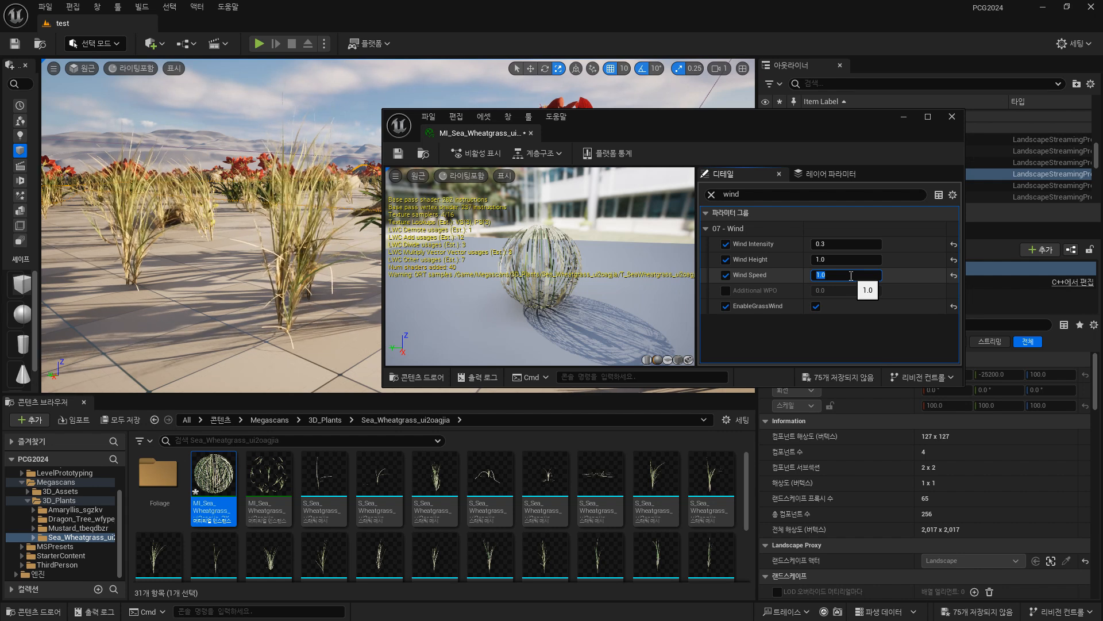
type("0.7")
key("Return")
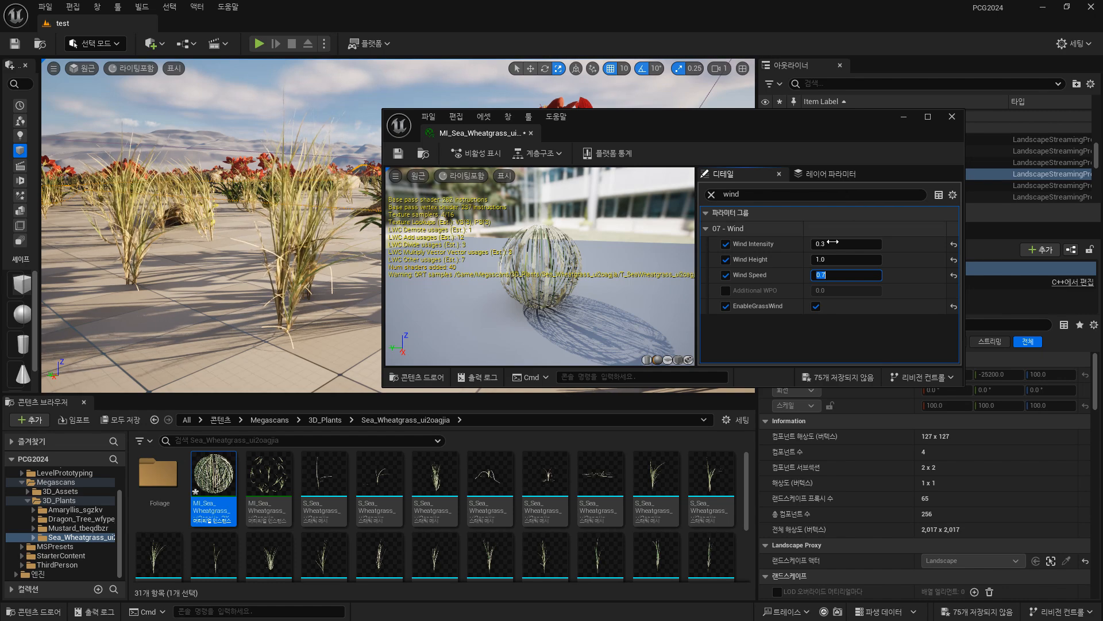
Set Wind Intensity to 0.5 and check the grass movement in the level from several distances.
left_click(842, 243)
type("0.5")
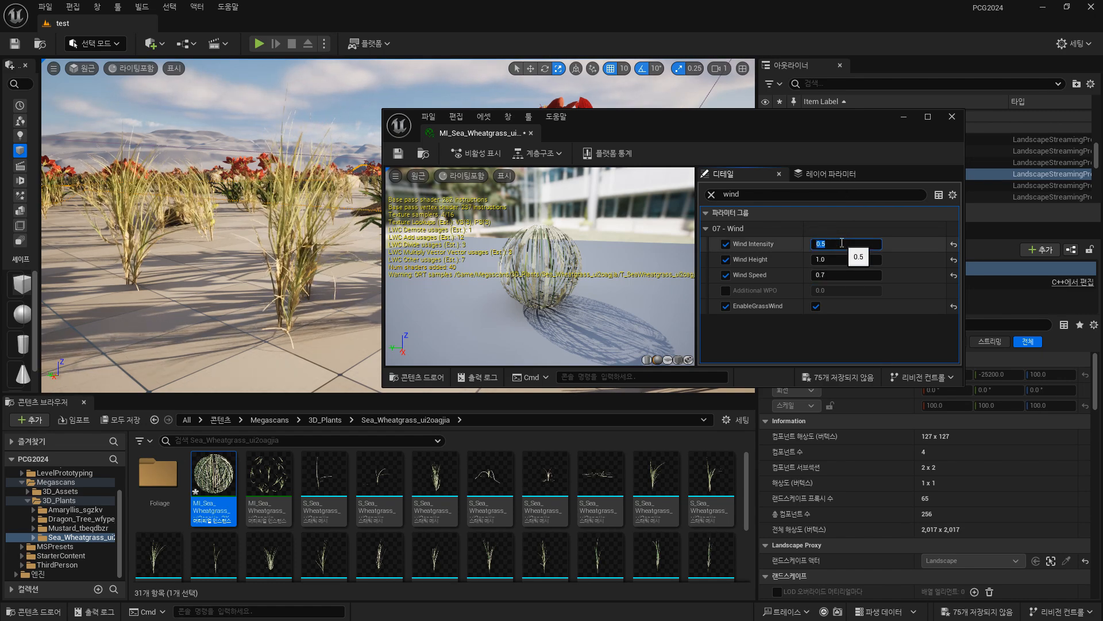
key("Return")
key("w")
right_click_drag(146, 243, 187, 248)
key("s")
key("w")
key("s")
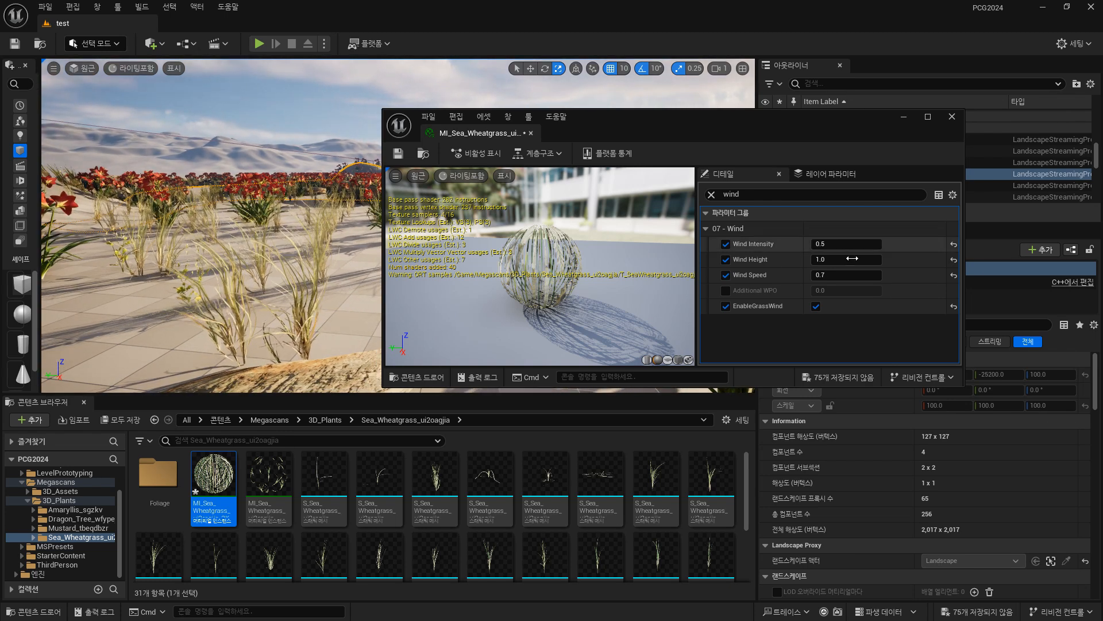
Try a Wind Height of 0.1, settle on 0.2, and save and close the wheatgrass material instance.
left_click(726, 259)
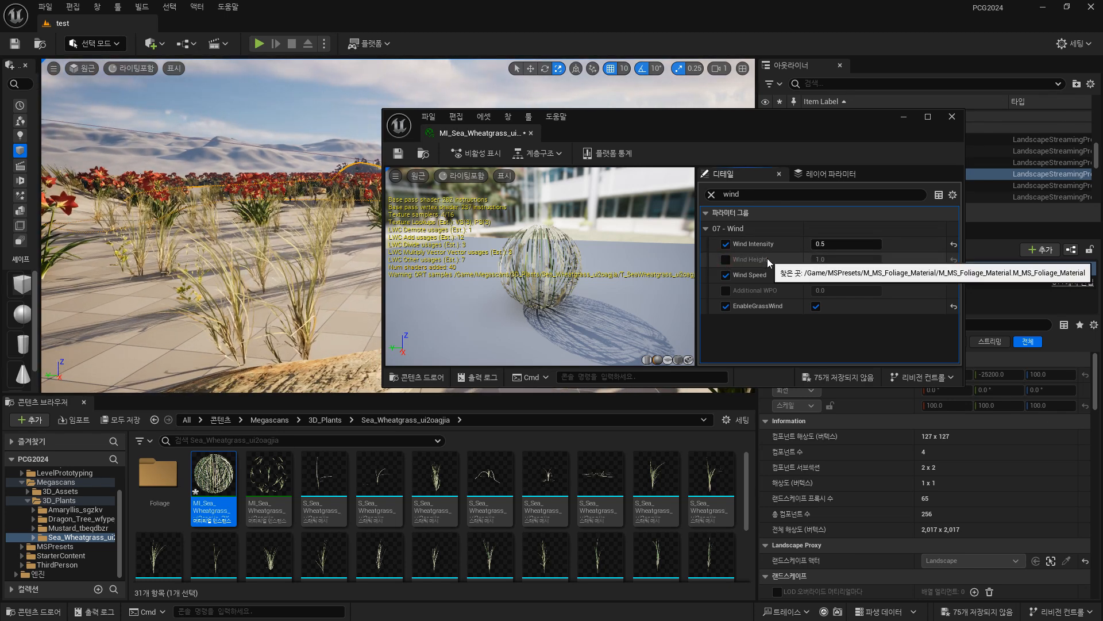
left_click(725, 259)
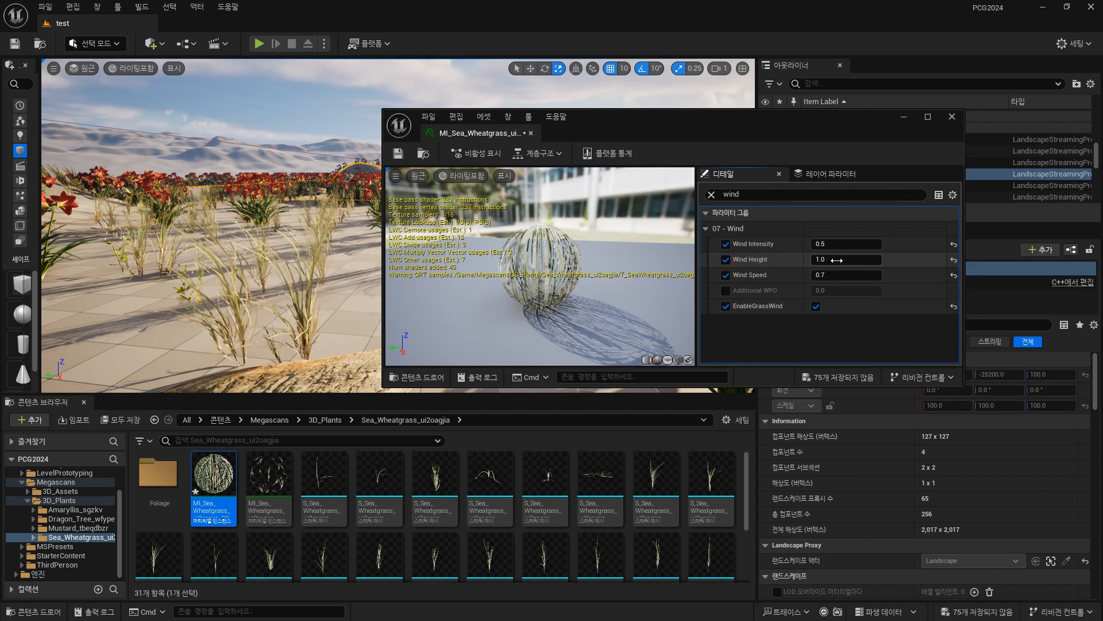
left_click(838, 261)
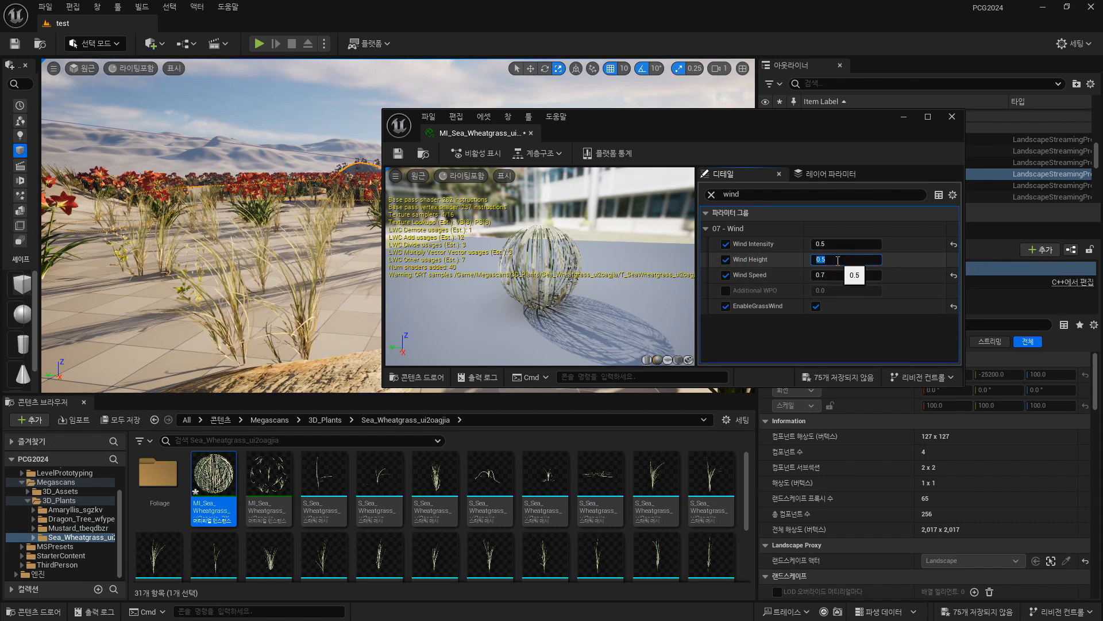
type("0.1")
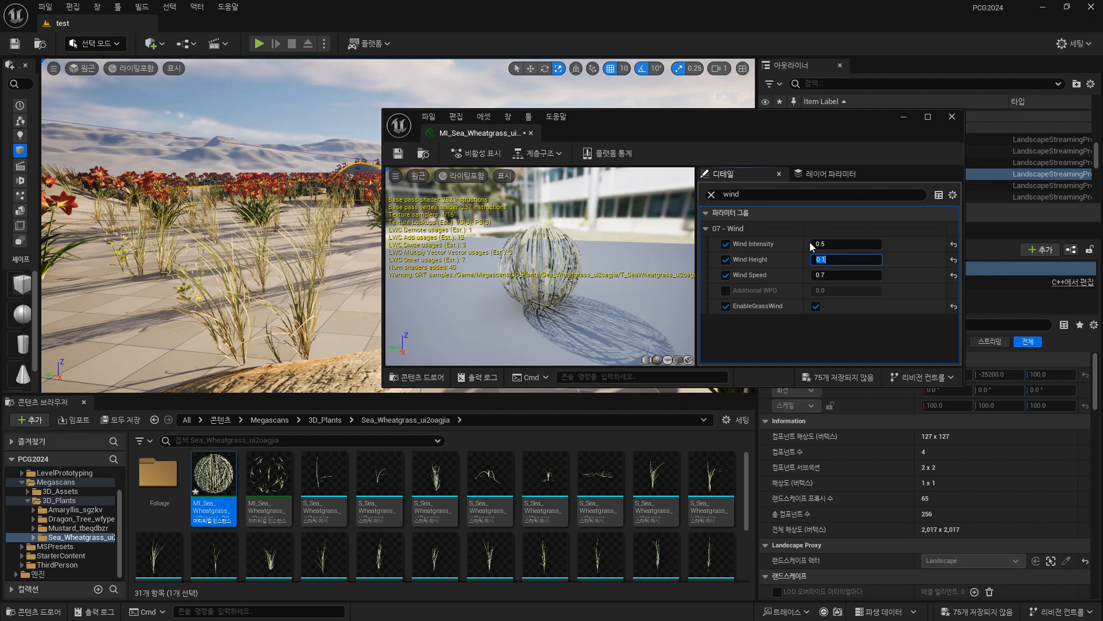
type("0.2")
key("Return")
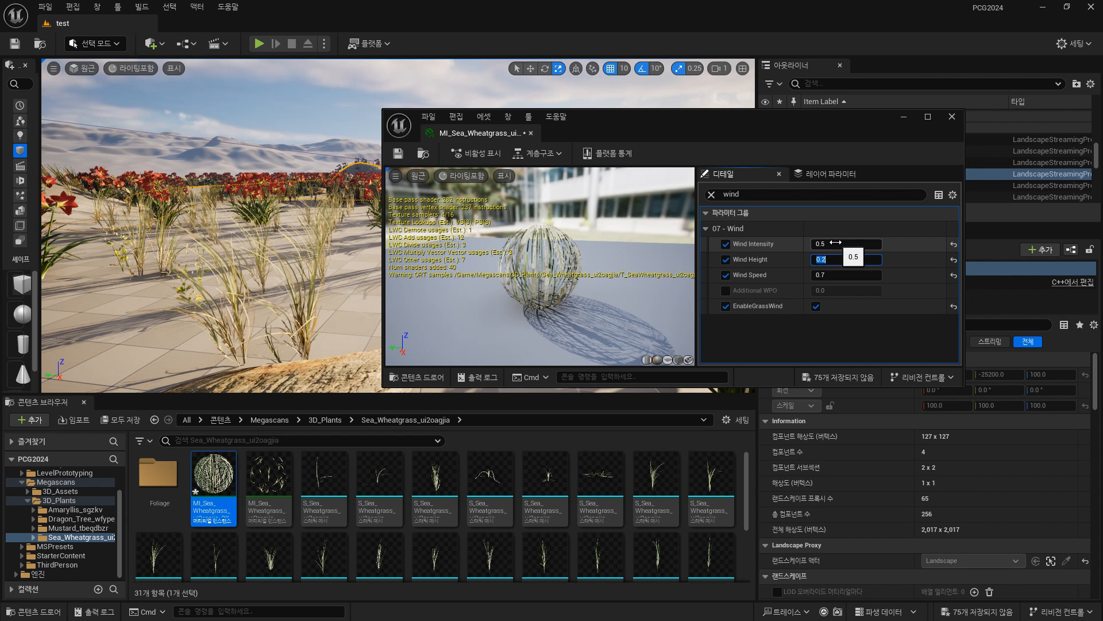
left_click(398, 153)
left_click(952, 117)
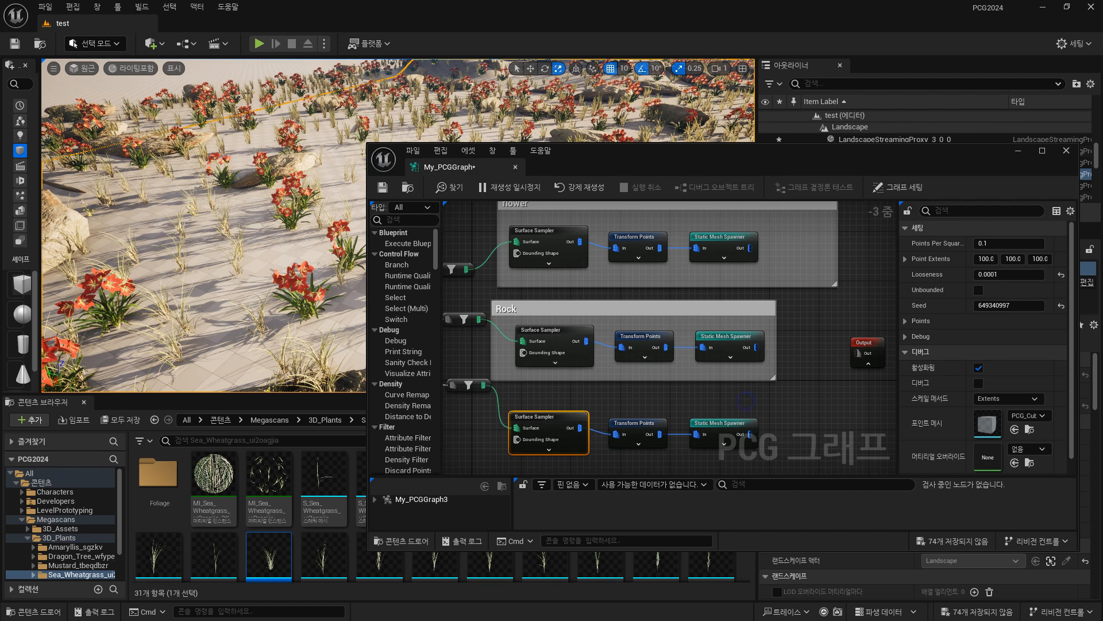
Set Points Per Squared Meter to 20 on the grass chain's Surface Sampler in My_PCGGraph.
right_click_drag(748, 406, 785, 335)
mouse_move(229, 230)
right_mouse_down()
mouse_move(190, 232)
mouse_move(218, 233)
right_mouse_up()
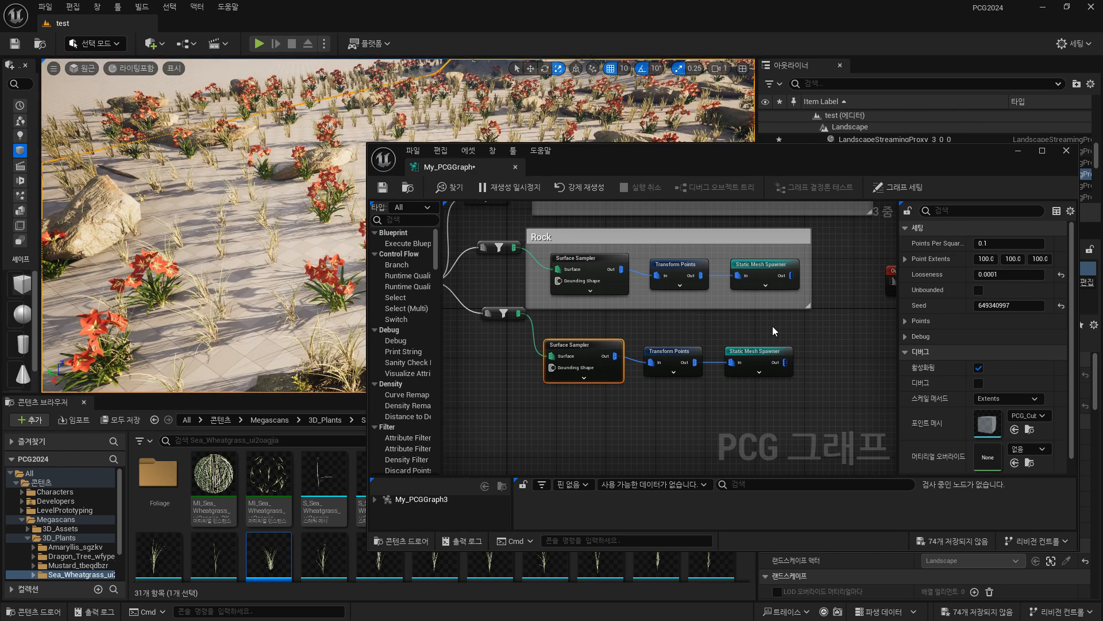
left_click(673, 354)
left_click(612, 352)
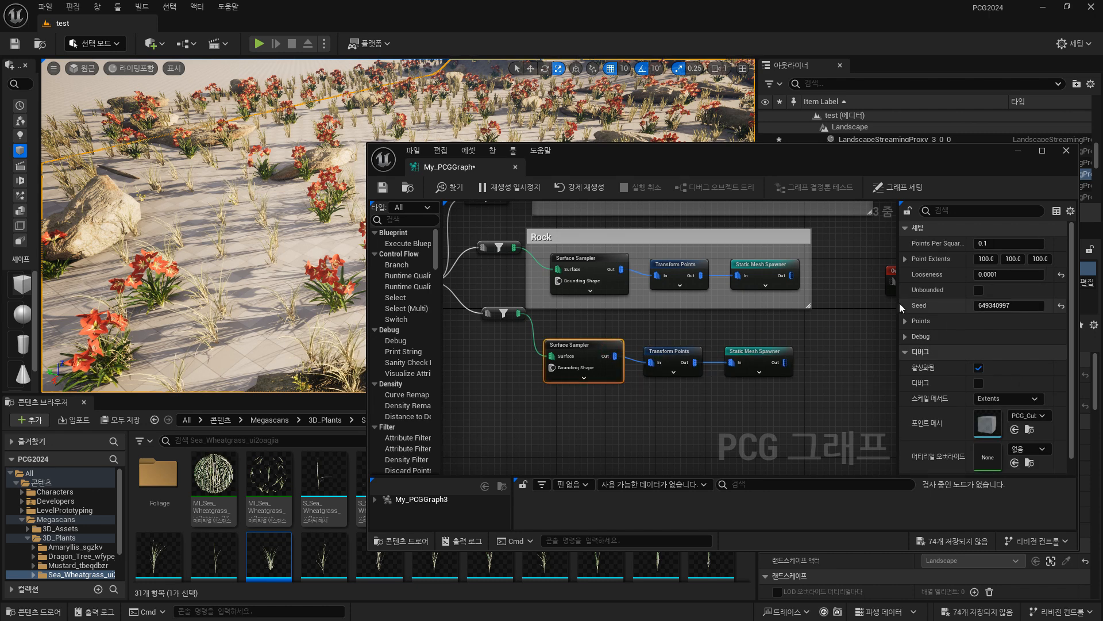
left_click_drag(898, 304, 851, 305)
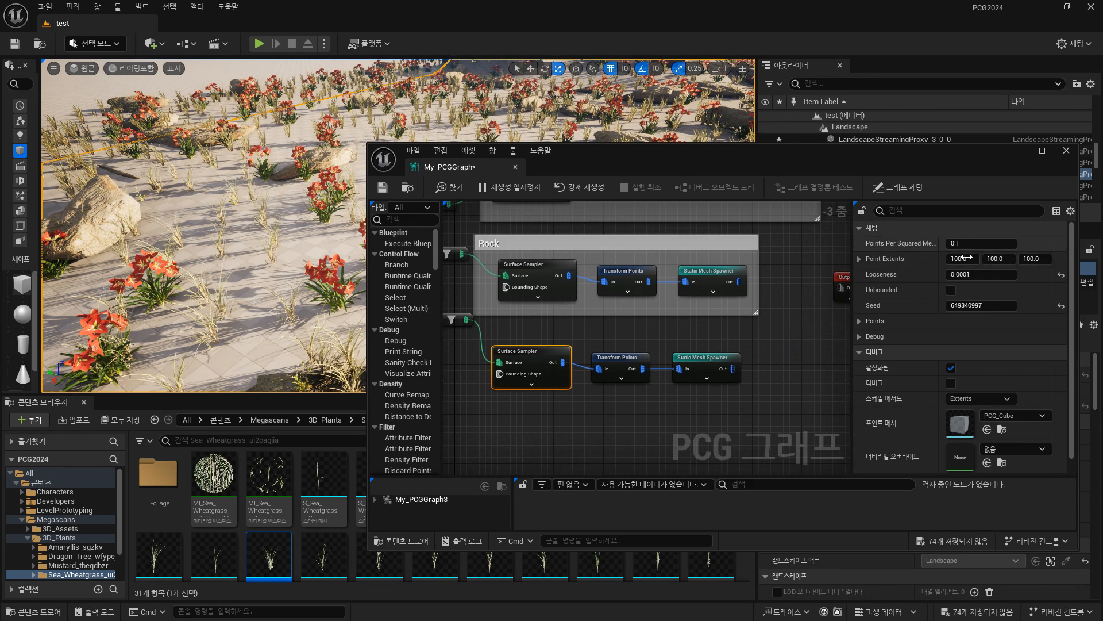
right_click_drag(247, 275, 268, 272)
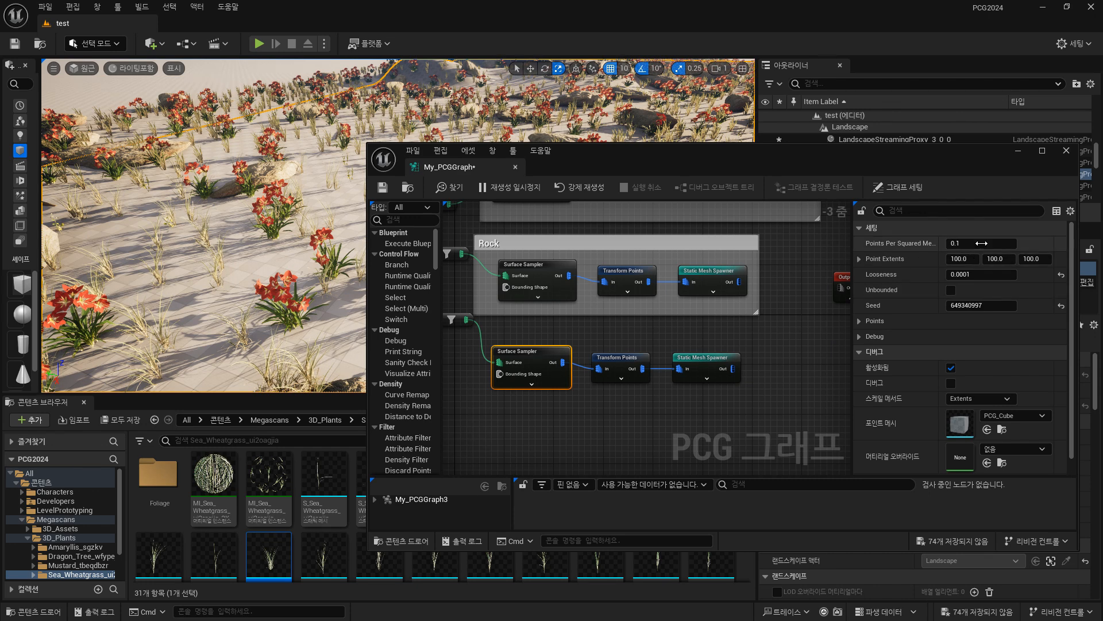
left_click(984, 242)
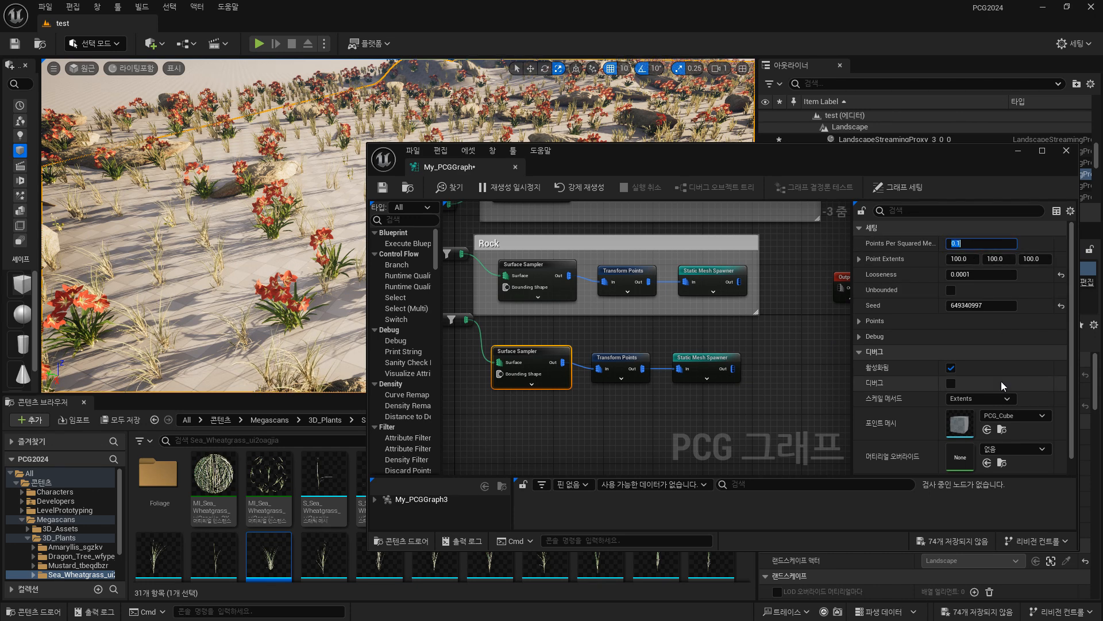
type("20")
key("Return")
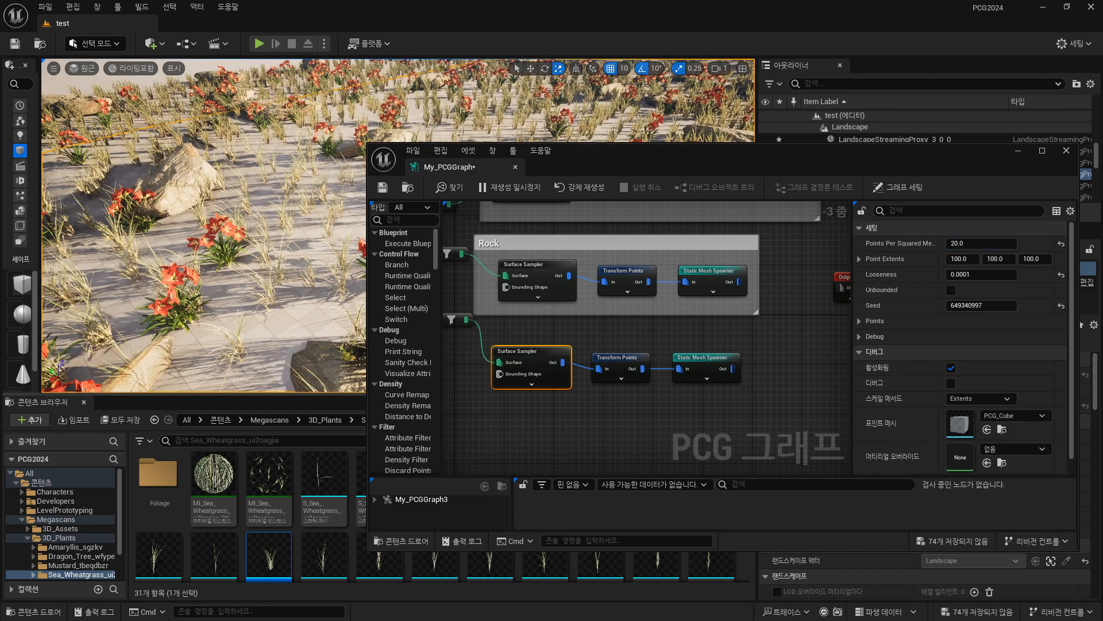
Compare the grass density at Points Per Squared Meter values of 0.1, 20 and 100, and return to 20.
mouse_move(230, 247)
right_mouse_down()
mouse_move(244, 196)
mouse_move(242, 231)
mouse_move(233, 227)
right_mouse_up()
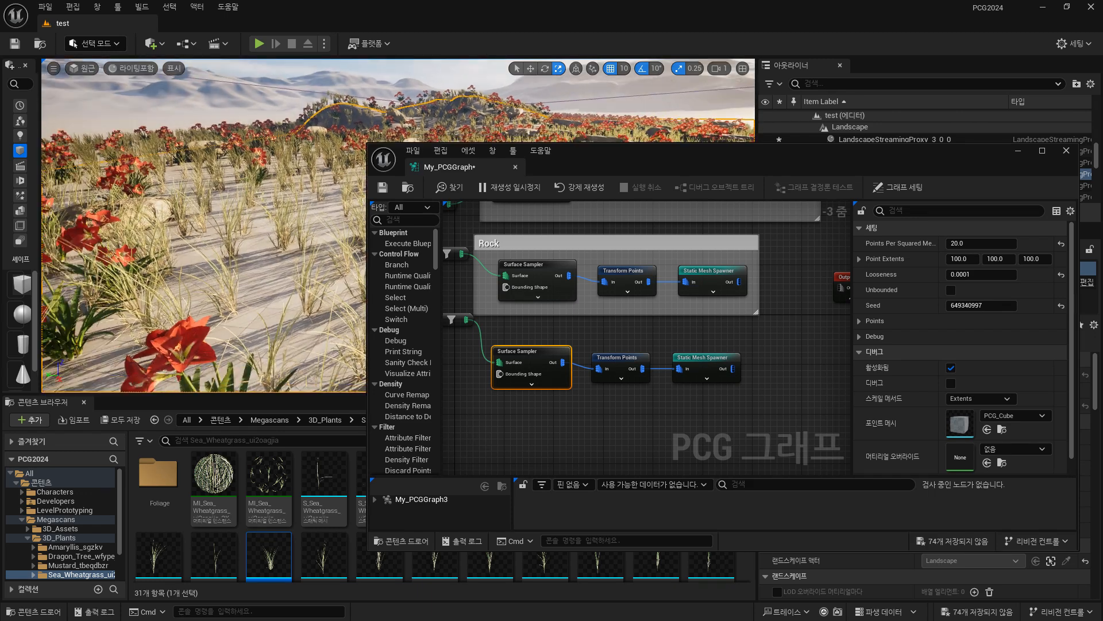
left_click(971, 244)
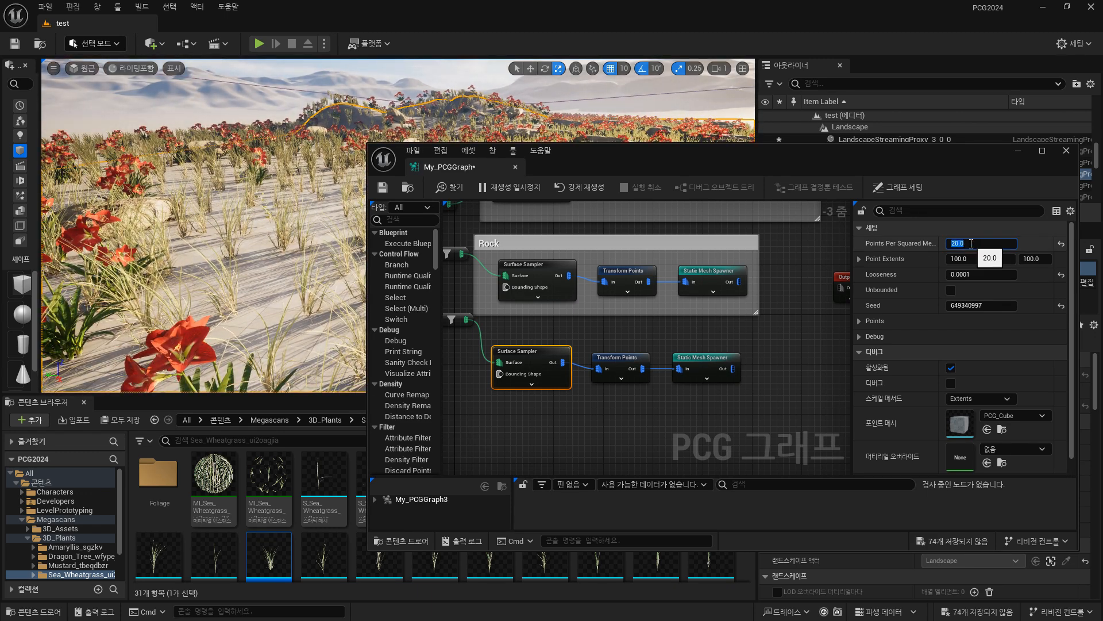
type("0.1")
key("Return")
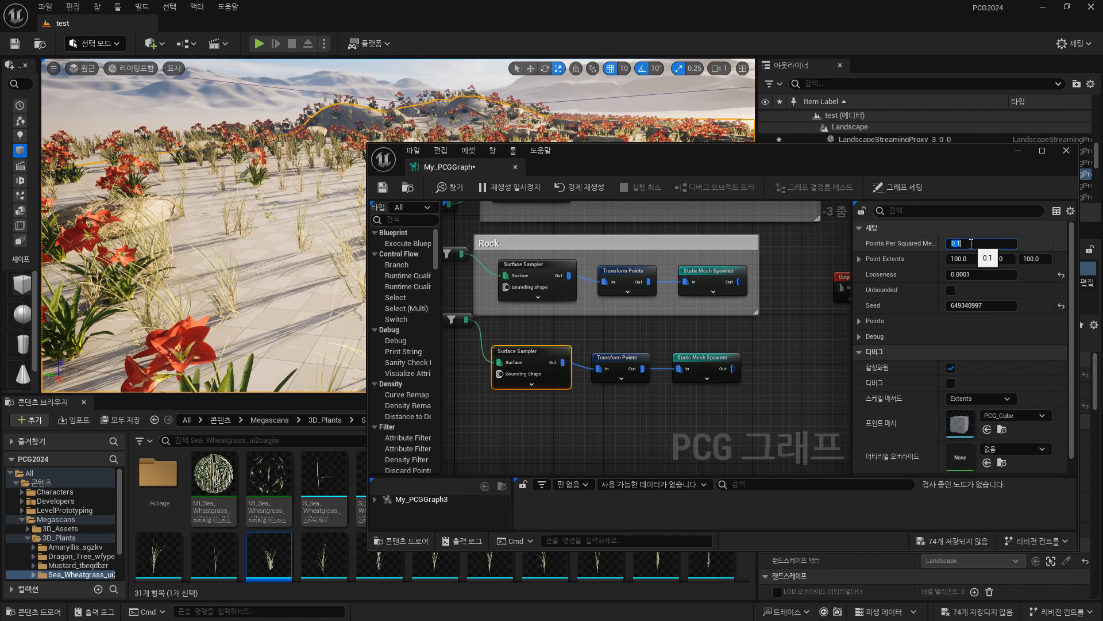
type("20")
key("Return")
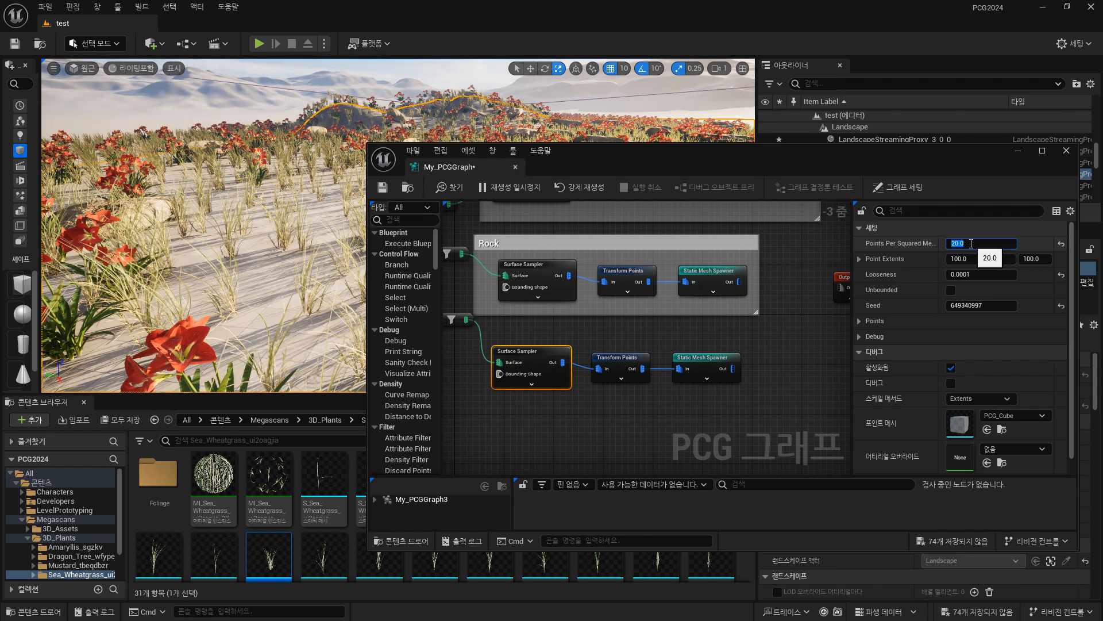
type("100")
key("Return")
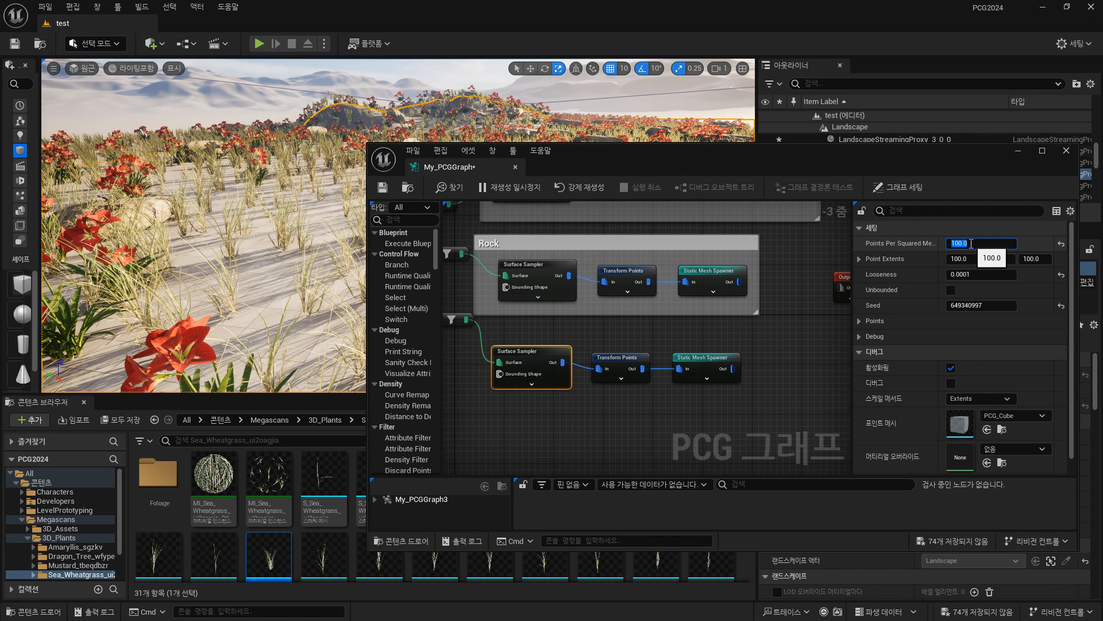
type("20")
key("Return")
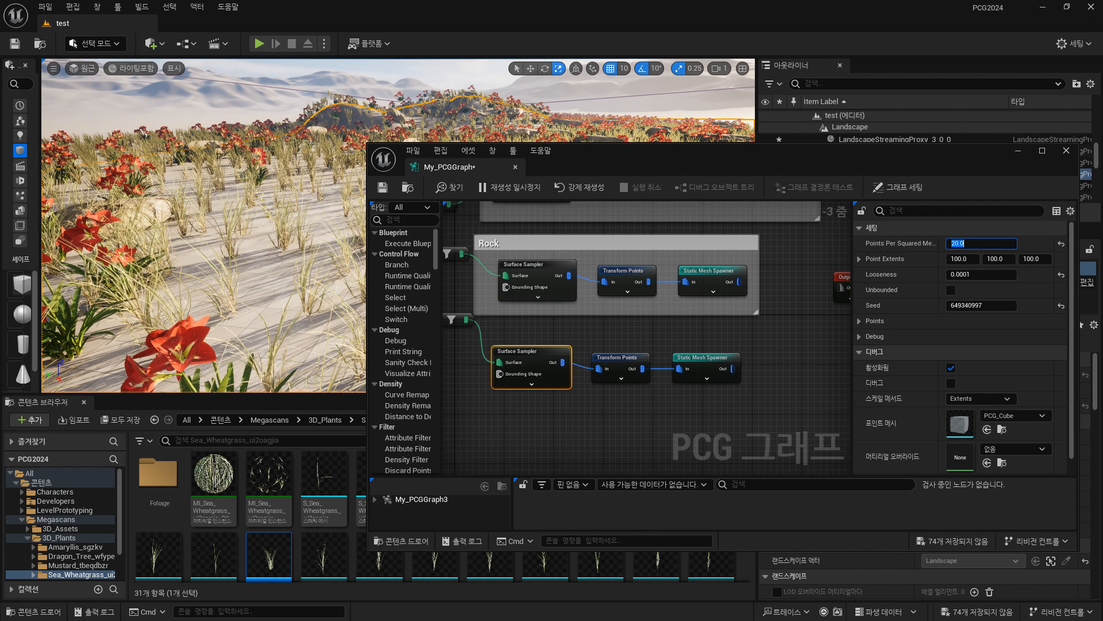
Set the grass Surface Sampler's Looseness to 1 while viewing the wheatgrass in the level.
key("w")
right_click_drag(258, 230, 287, 230)
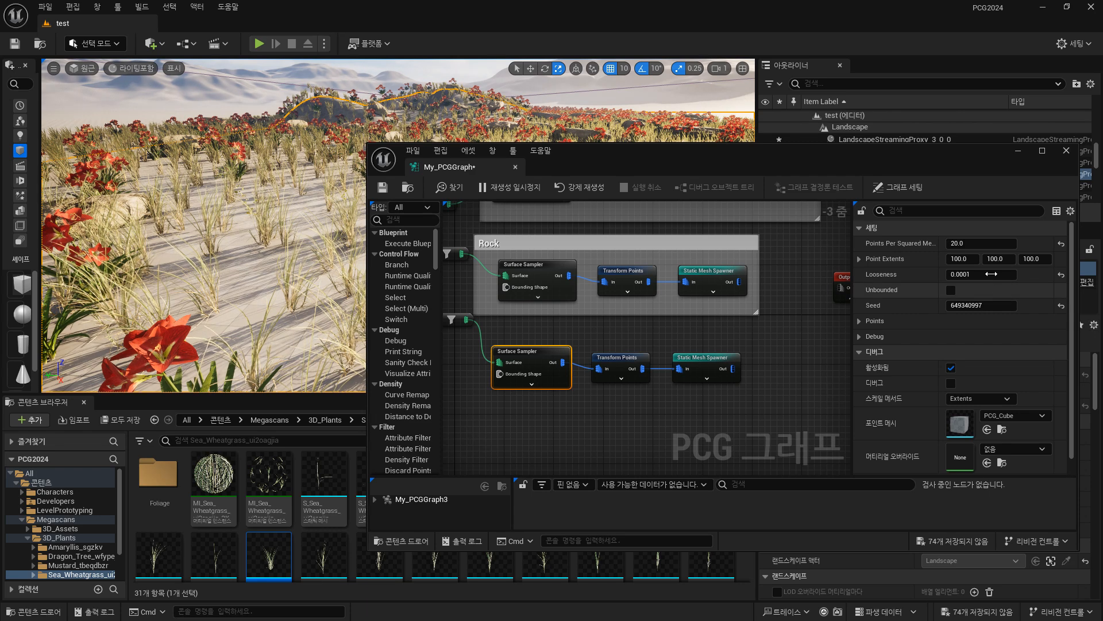
left_click(991, 274)
type("1")
key("Return")
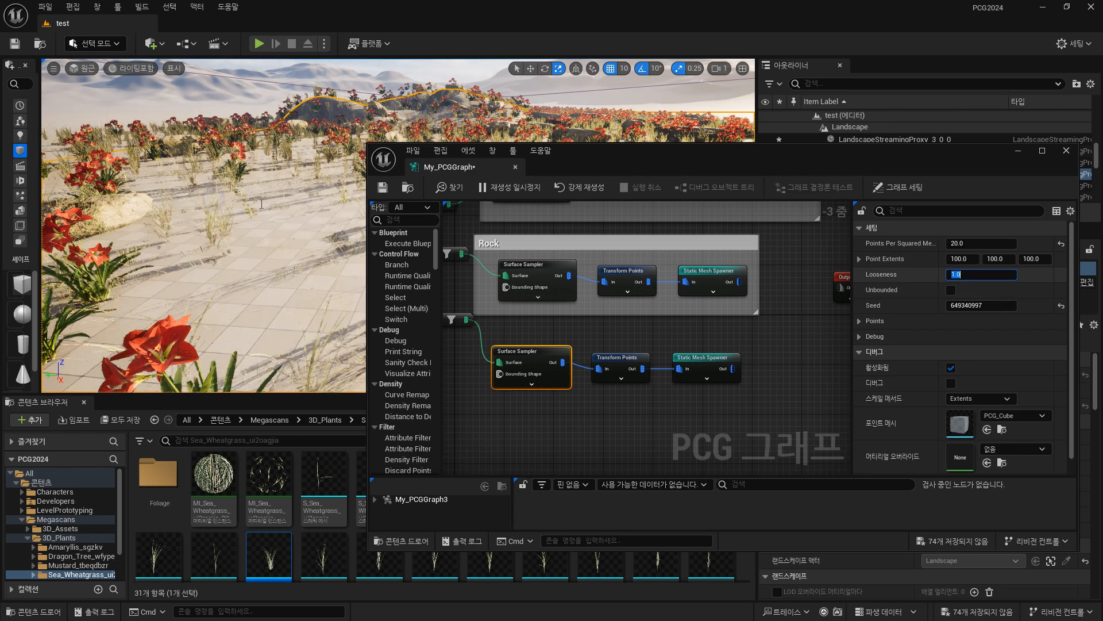
Set the grass Surface Sampler's Looseness to 0.0001.
right_click(305, 223)
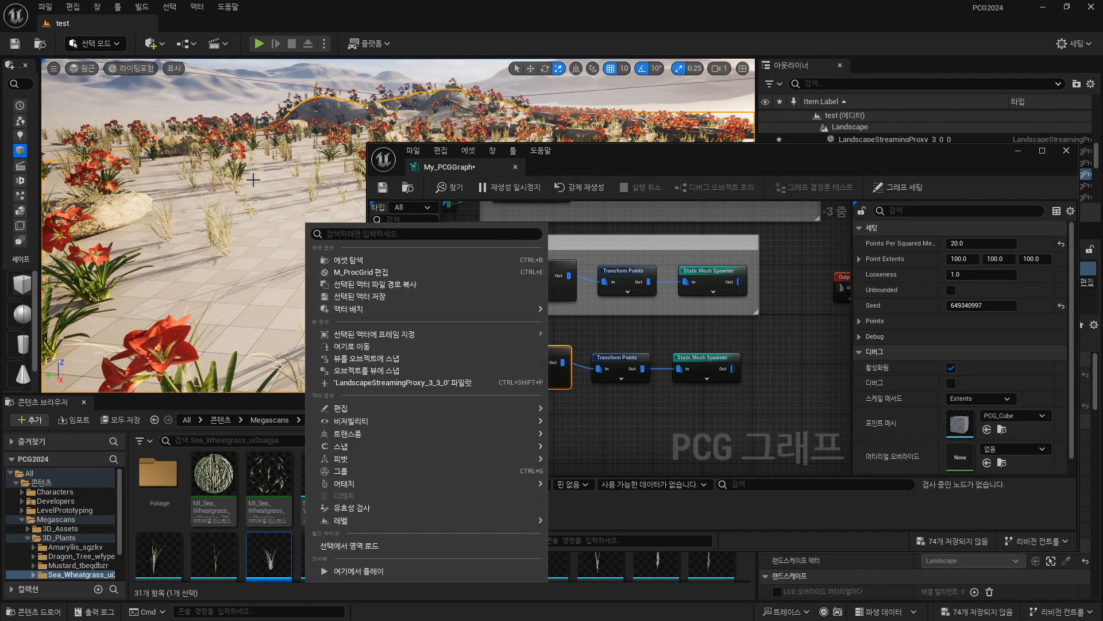
right_click_drag(254, 179, 178, 178)
right_click_drag(315, 221, 271, 221)
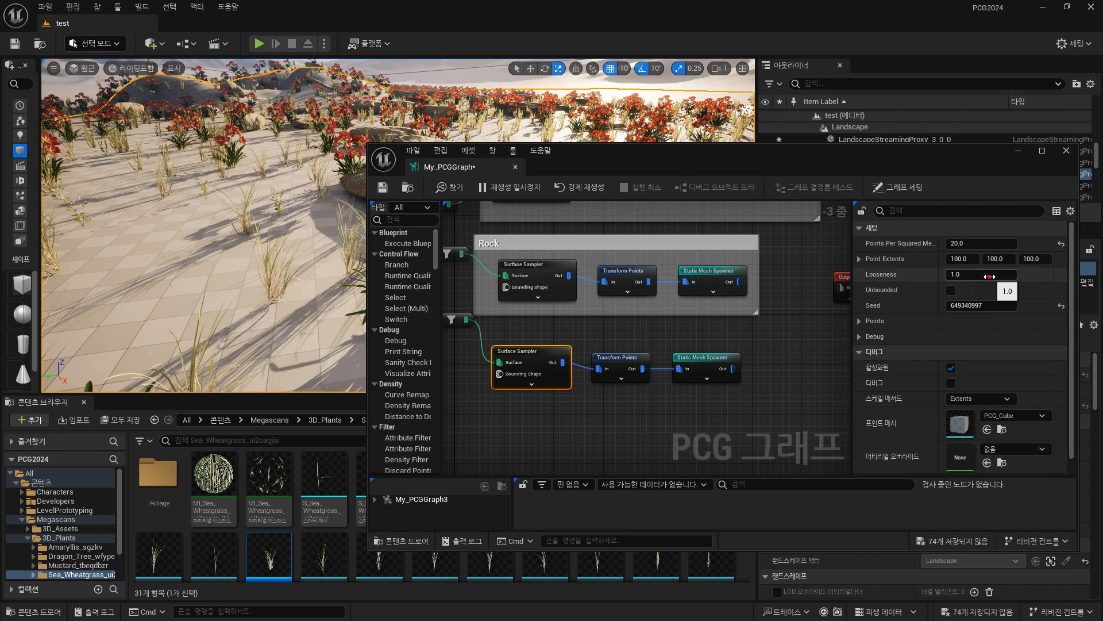
left_click(991, 275)
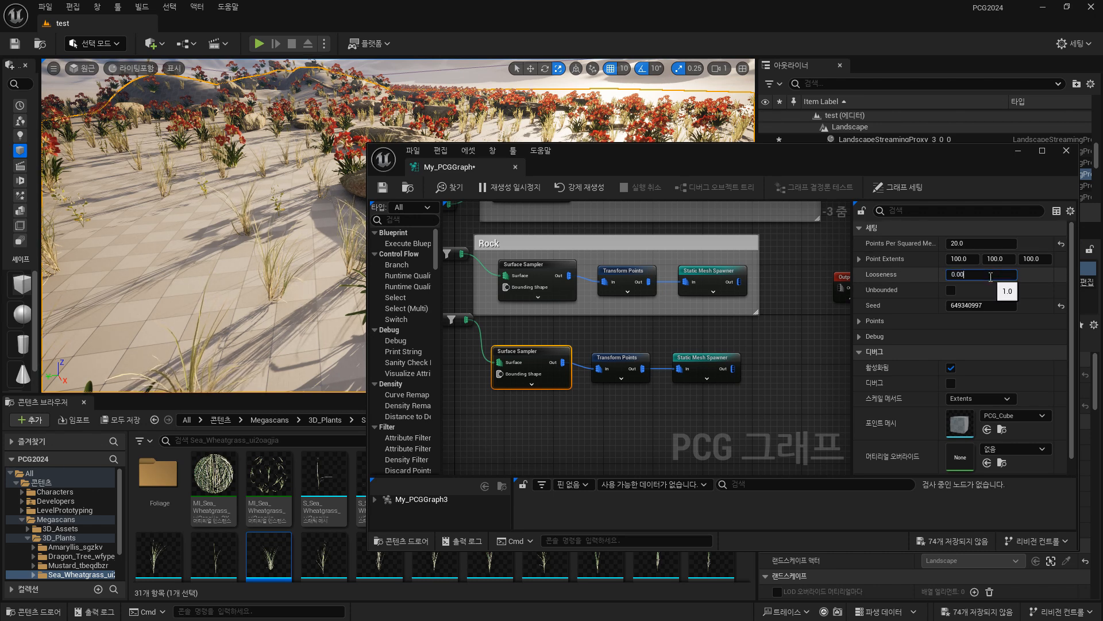
type("0.0001")
key("Return")
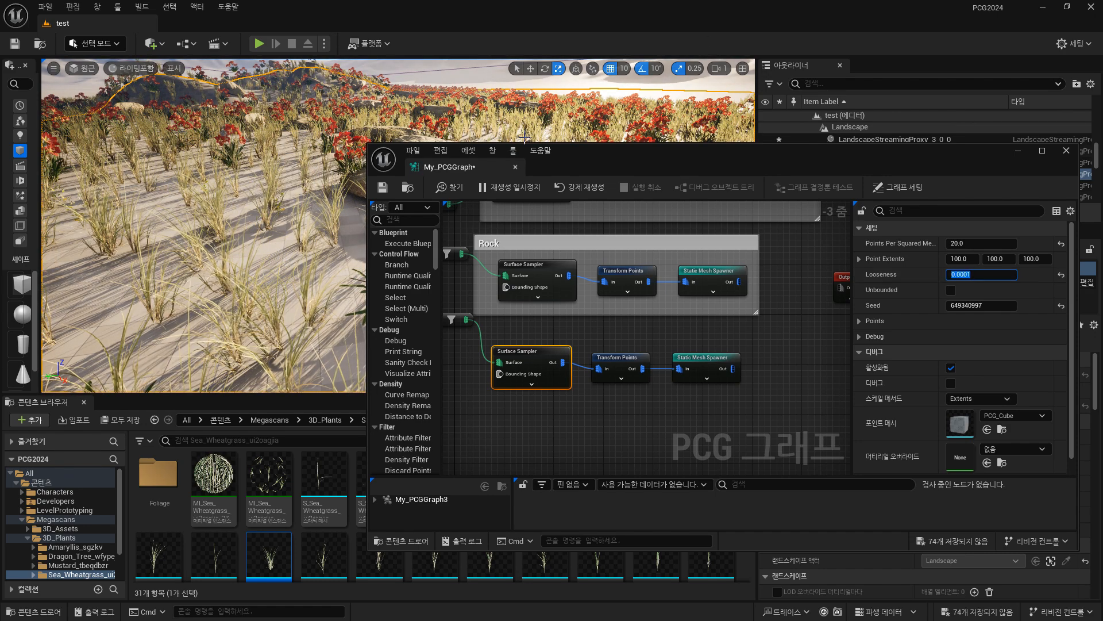
Examine the wheatgrass coverage among the flowers and rocks from several viewpoints across the landscape.
key("s")
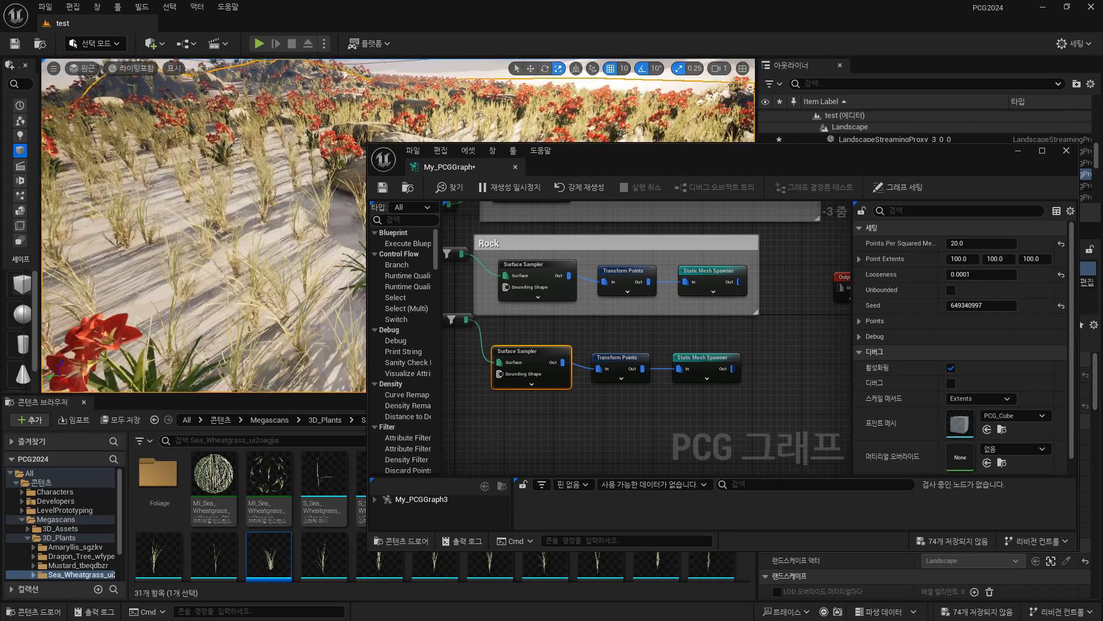
right_click_drag(201, 230, 353, 227)
key("w")
right_click_drag(230, 230, 287, 228)
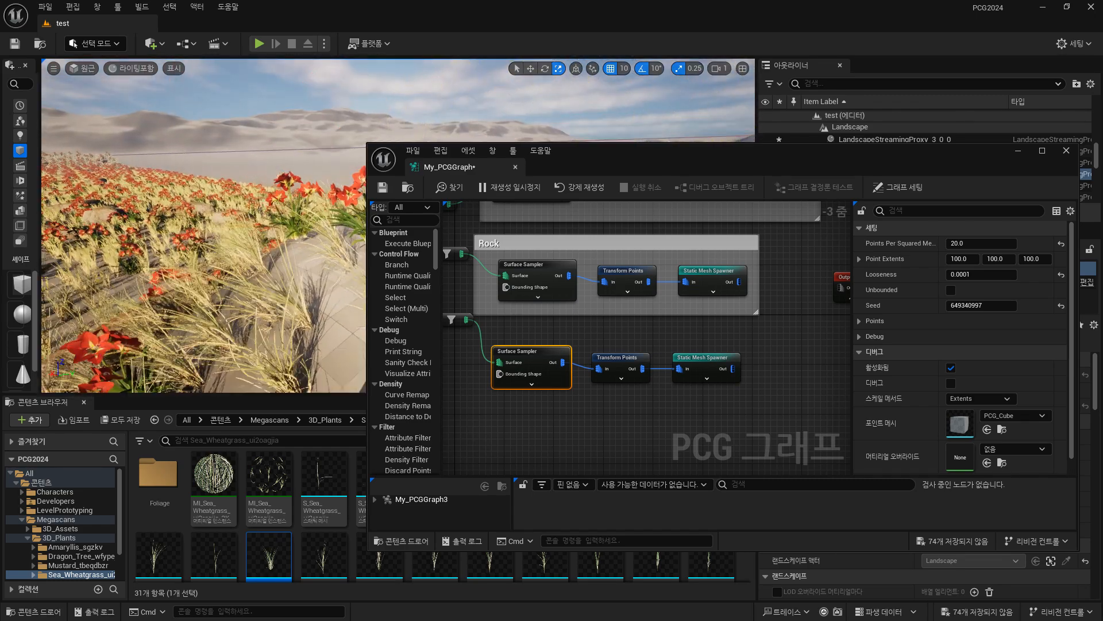
right_click_drag(352, 279, 313, 285)
left_click_drag(566, 161, 805, 247)
right_click_drag(402, 230, 401, 189)
left_click(393, 203)
key("w")
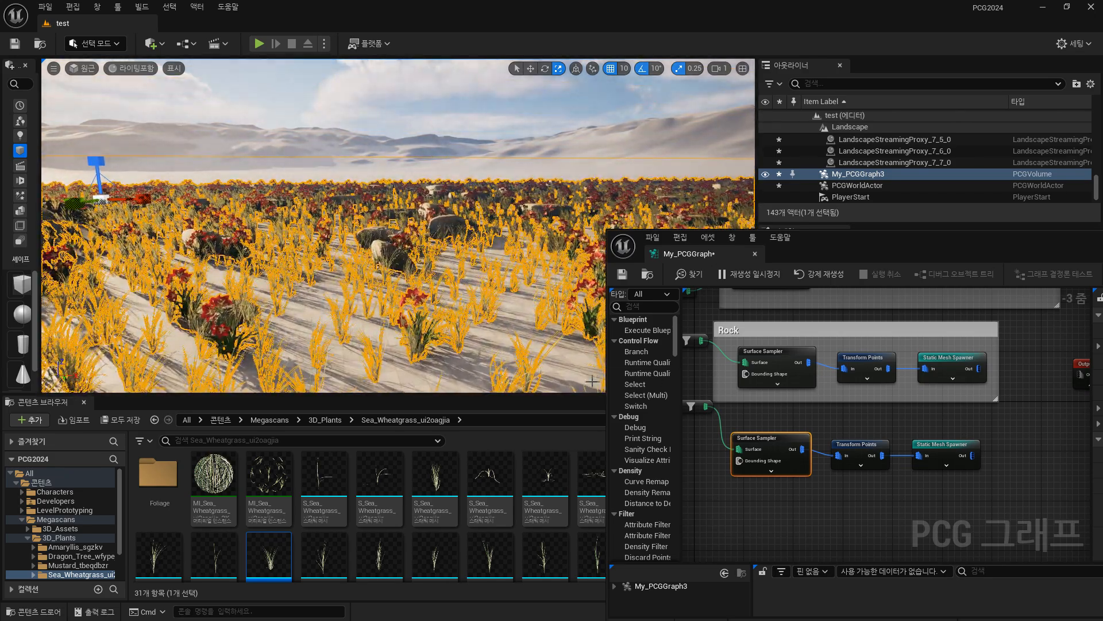
left_click(573, 319)
key("s")
right_click_drag(537, 275, 509, 278)
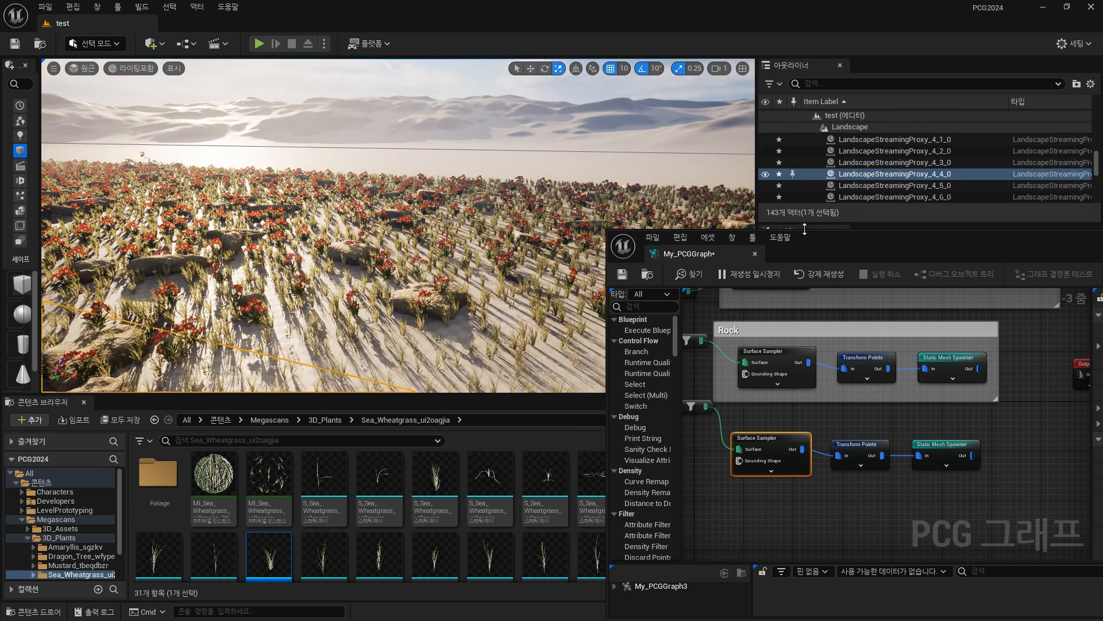
Review the grass node chain in My_PCGGraph alongside the wheatgrass distribution in the level.
left_click_drag(813, 248, 531, 139)
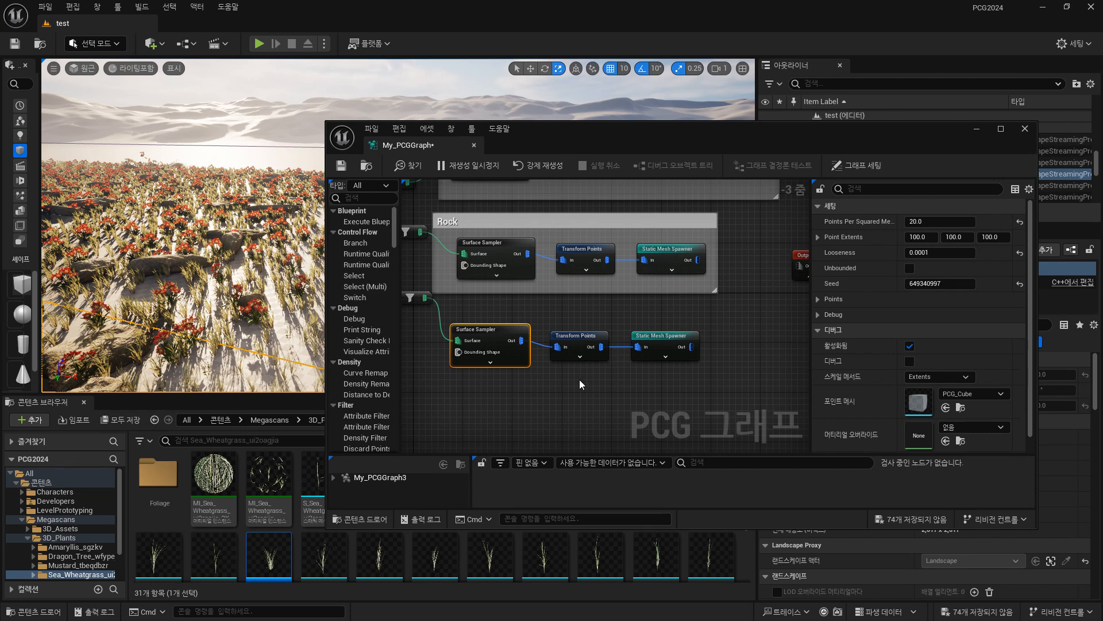
right_click_drag(511, 391, 573, 391)
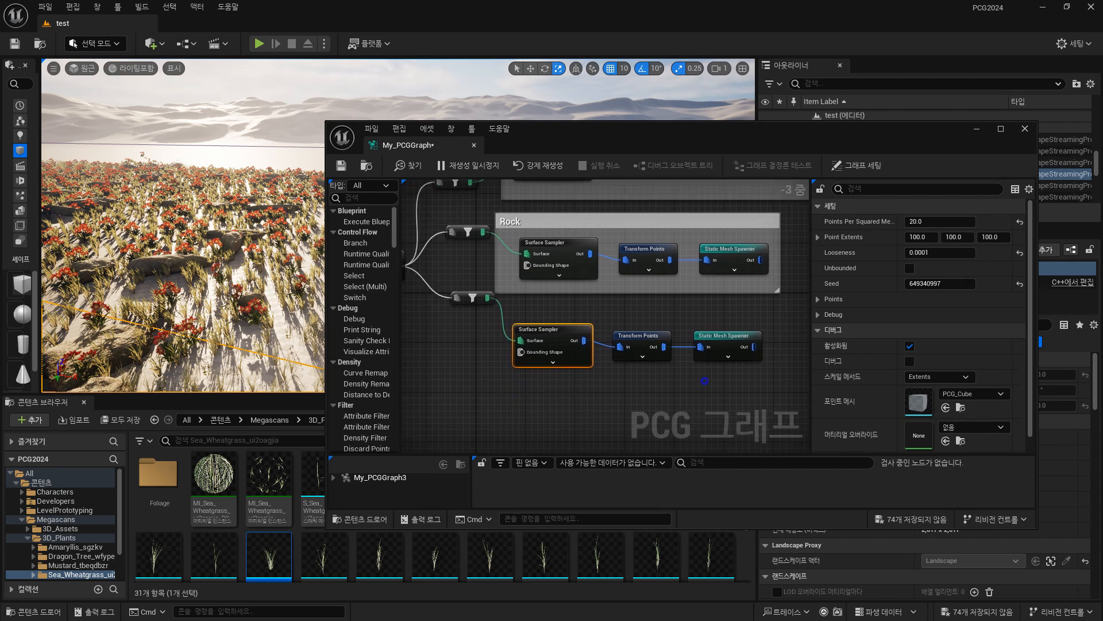
right_click_drag(705, 380, 677, 338)
right_click_drag(236, 274, 287, 275)
left_click(581, 374)
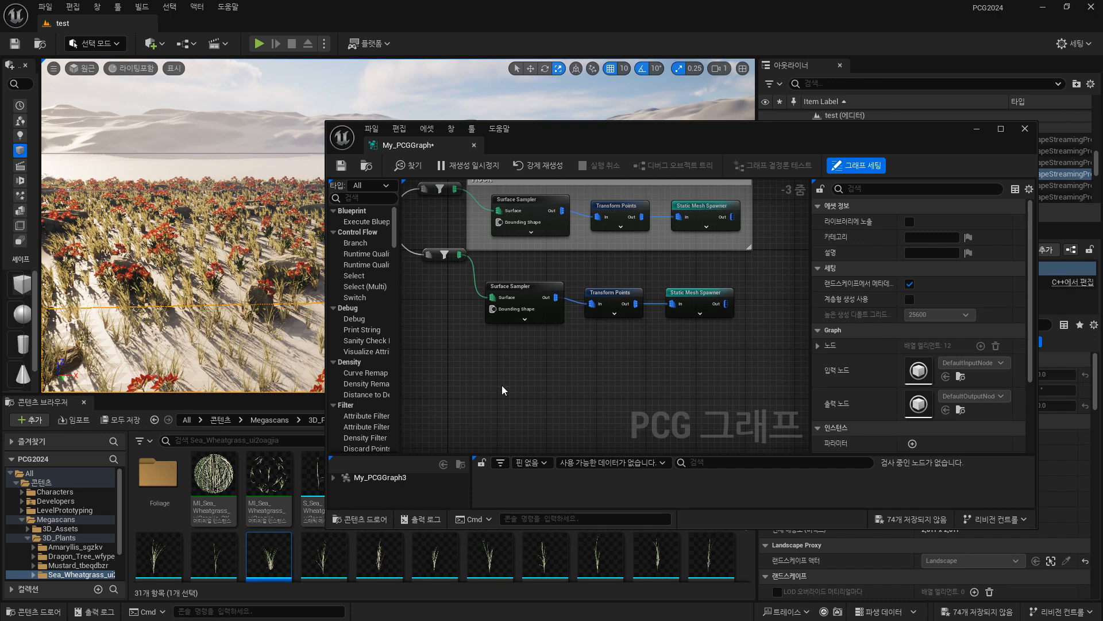
middle_click_drag(204, 321, 172, 311)
left_click_drag(527, 145, 610, 169)
key("w")
right_click_drag(346, 305, 346, 336)
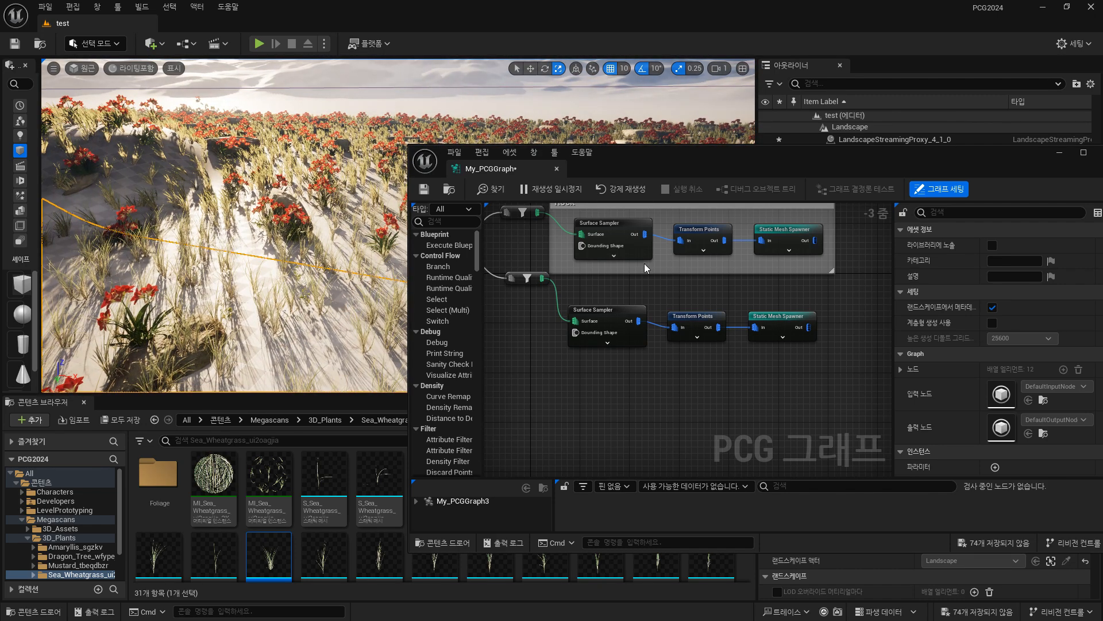
scroll(646, 281, "up", 3)
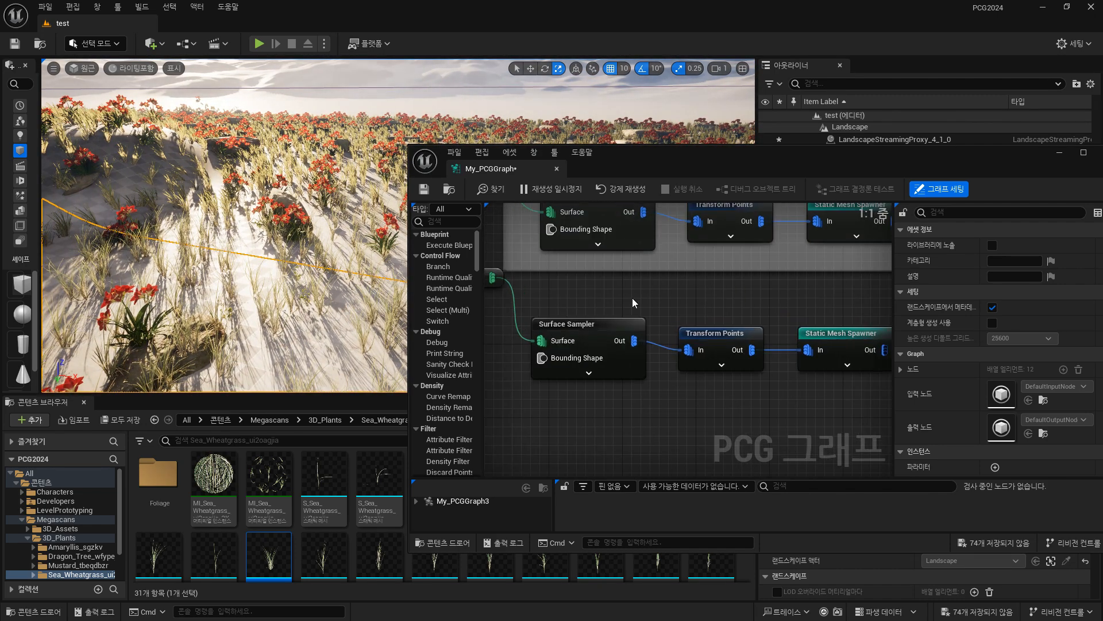
right_click_drag(747, 404, 739, 387)
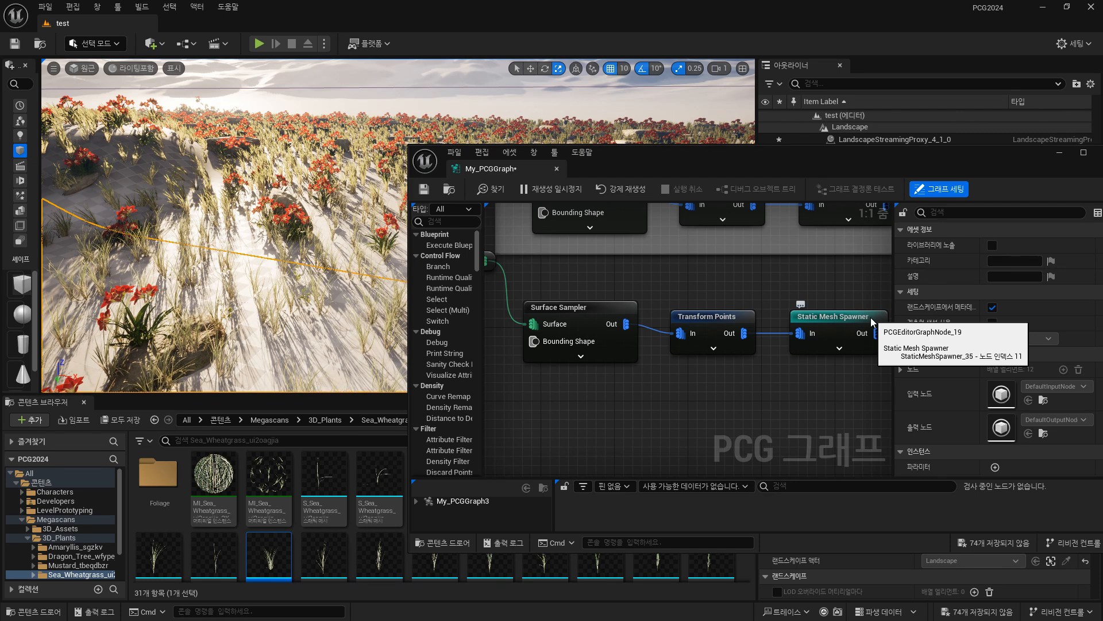
key("w")
right_click_drag(345, 239, 333, 243)
key("w")
key("s")
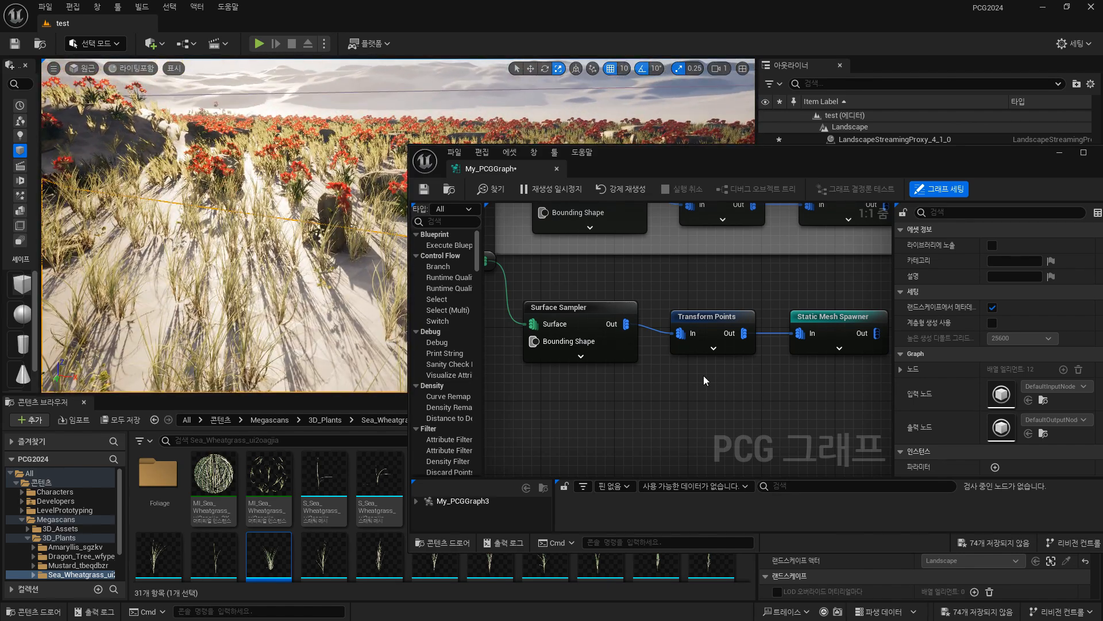
right_click(690, 393)
type("density")
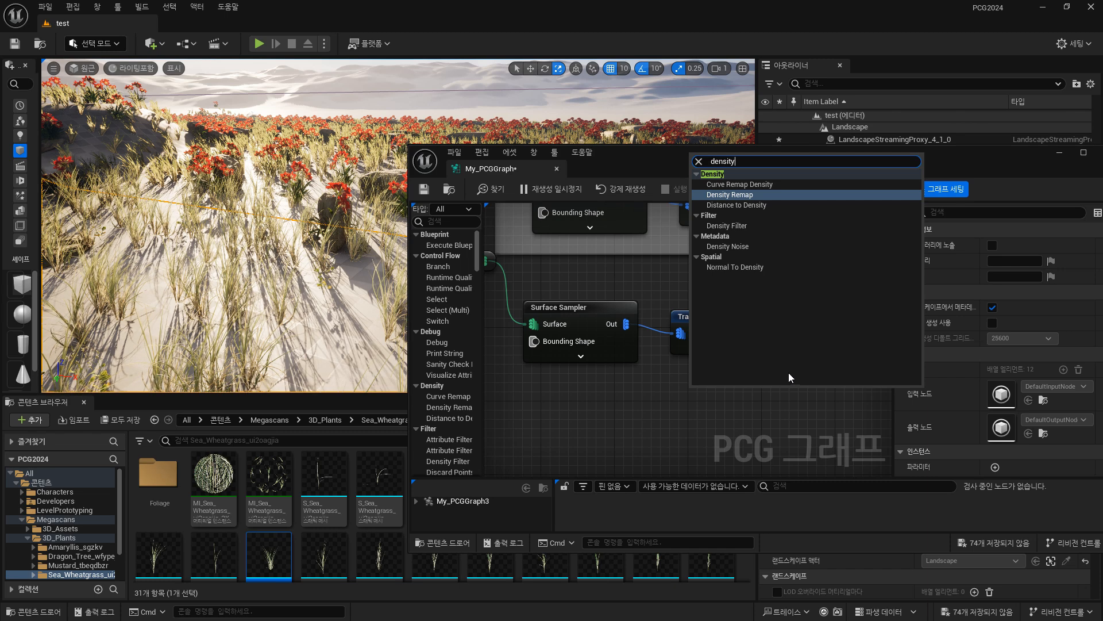
left_click(742, 247)
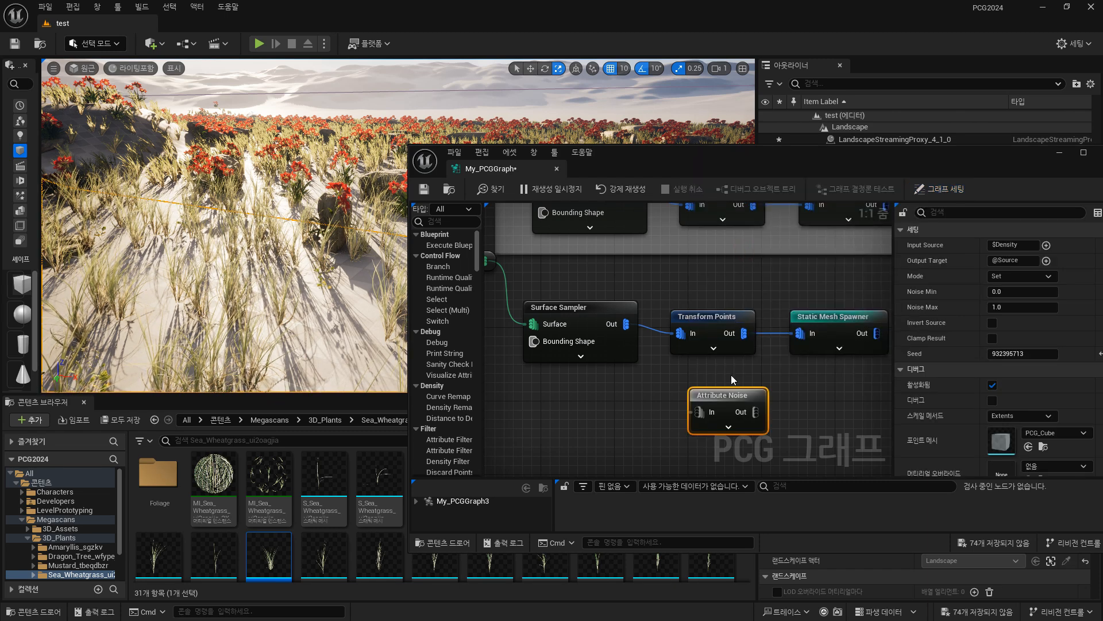
left_click_drag(719, 392, 621, 396)
key("Delete")
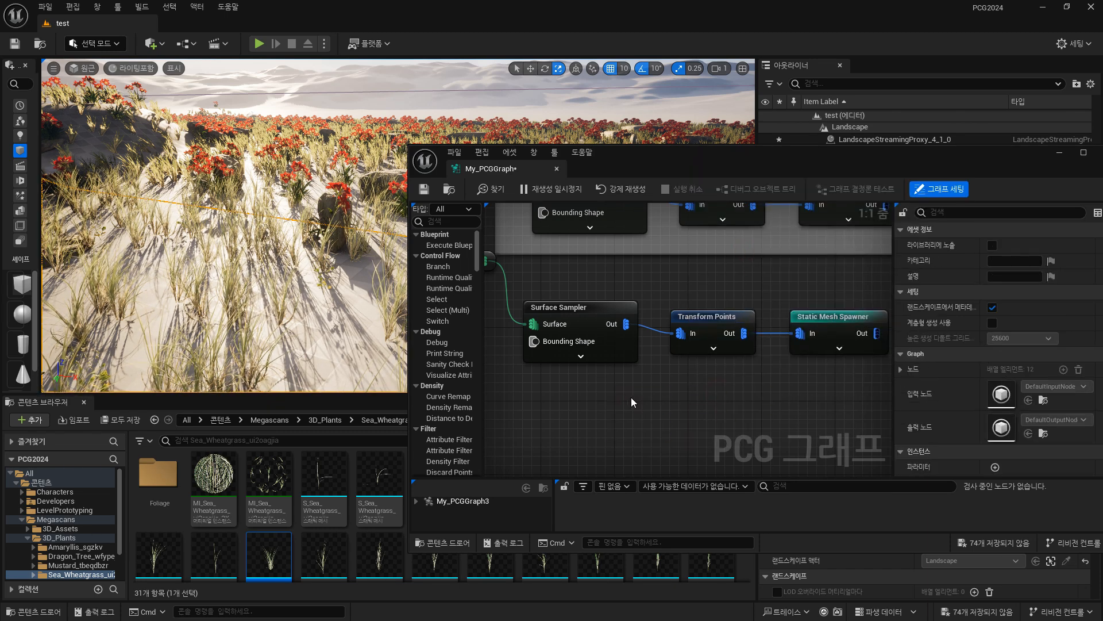
Add a Density Noise node below the grass chain's Surface Sampler.
right_click(632, 396)
type("density")
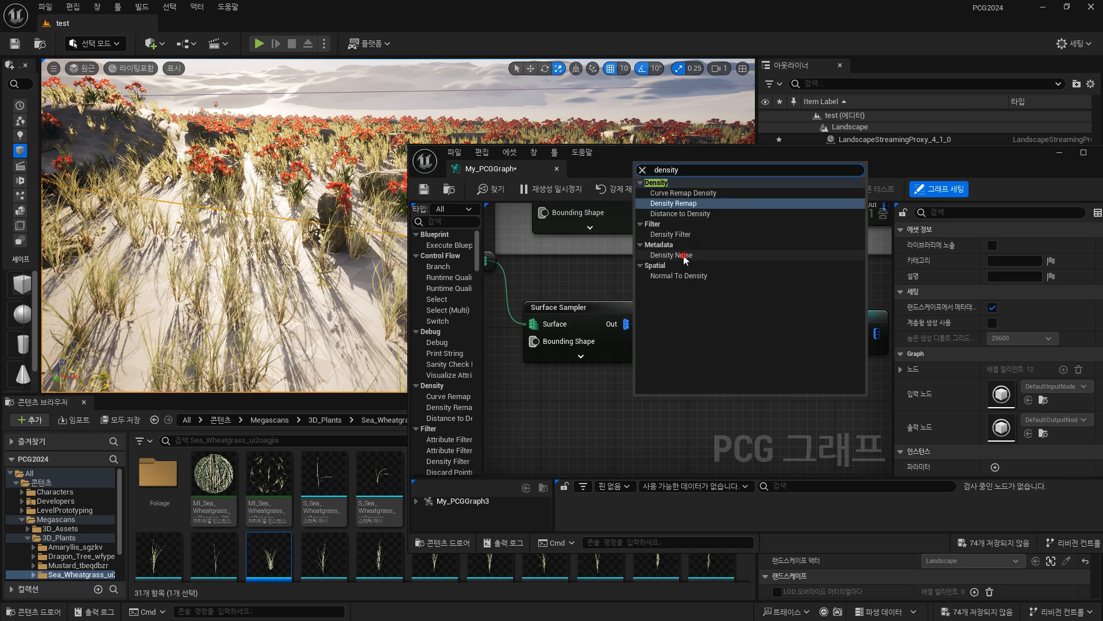
left_click(684, 256)
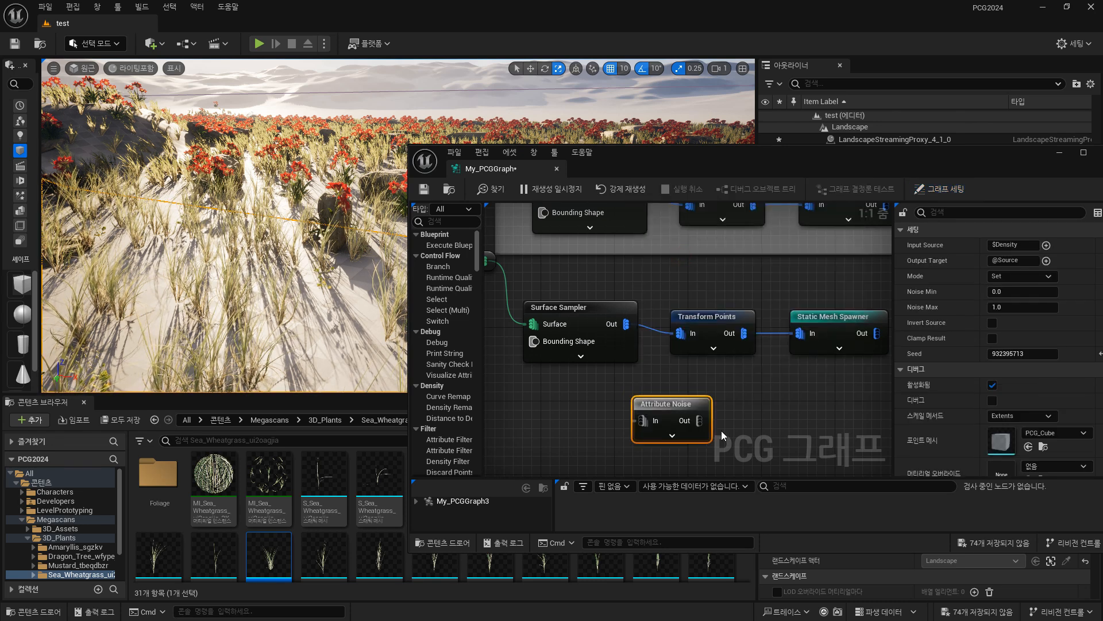
left_click_drag(659, 406, 540, 410)
Add a Density Filter node and arrange it beside the Attribute Noise node below the grass chain.
right_click(667, 396)
type("de")
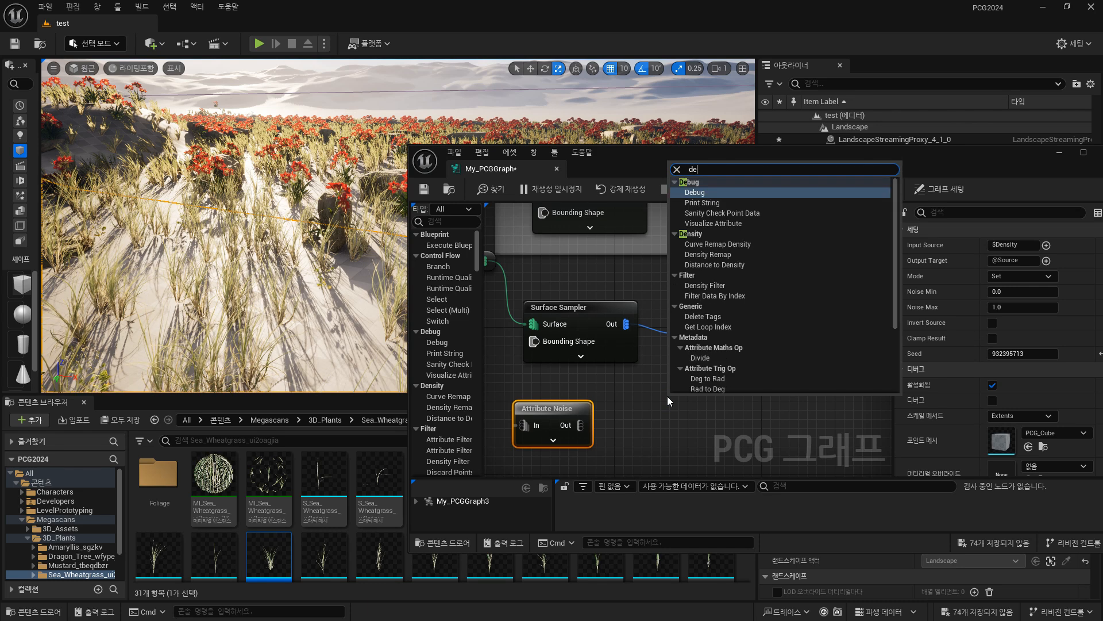
type("nsity")
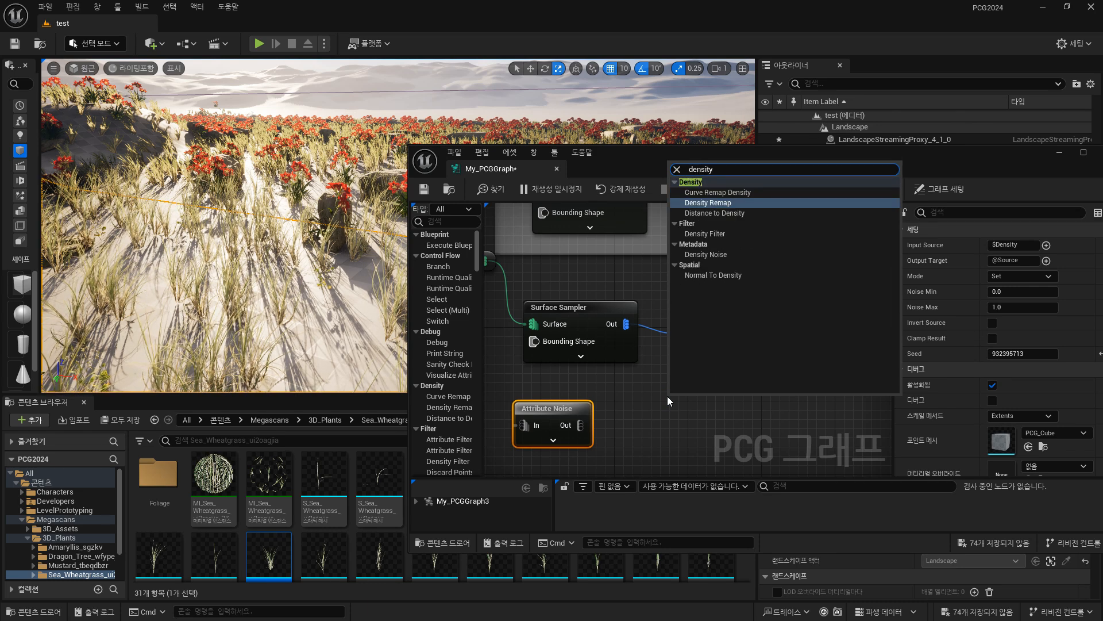
type("fil")
left_click(713, 191)
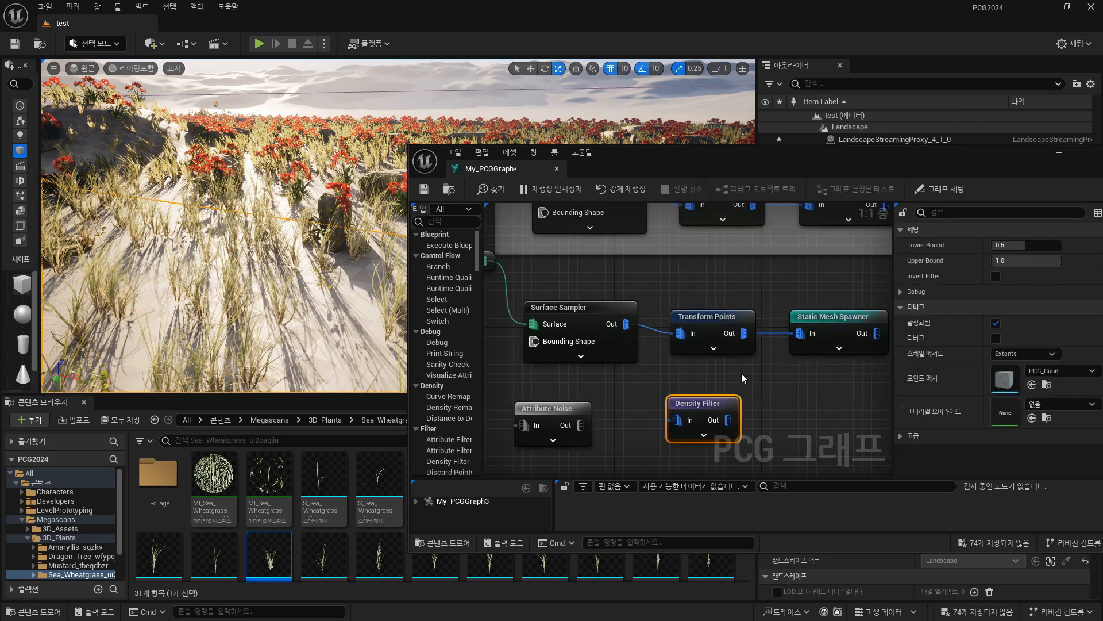
left_click_drag(539, 405, 575, 397)
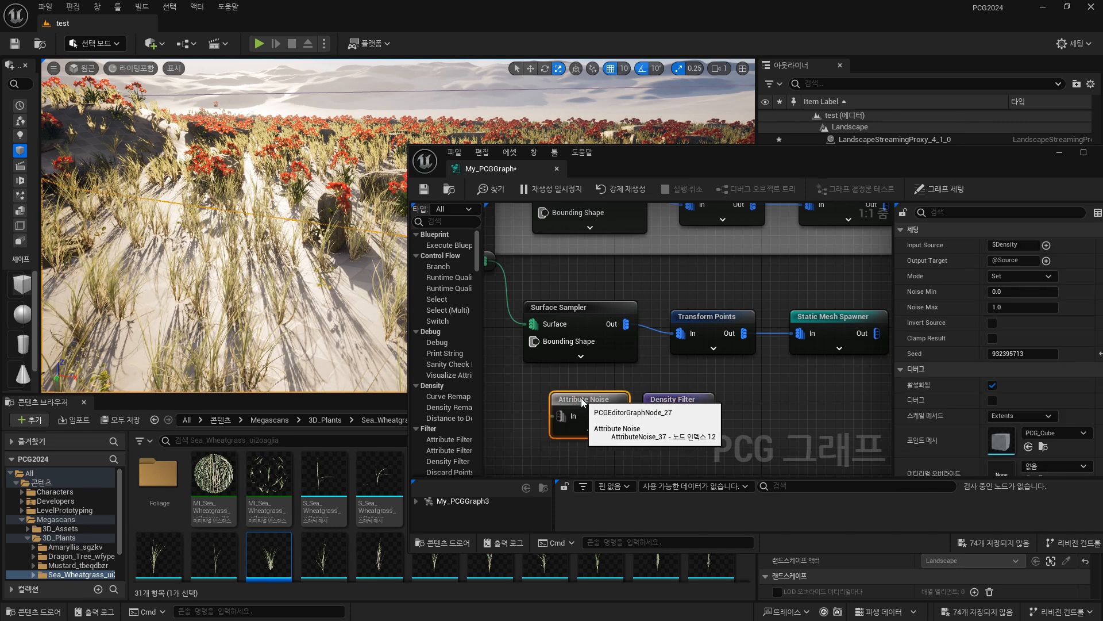
Widen the graph area and space the grass Surface Sampler apart from its Transform Points and Static Mesh Spawner nodes.
left_click(612, 311)
right_click_drag(731, 390, 683, 388)
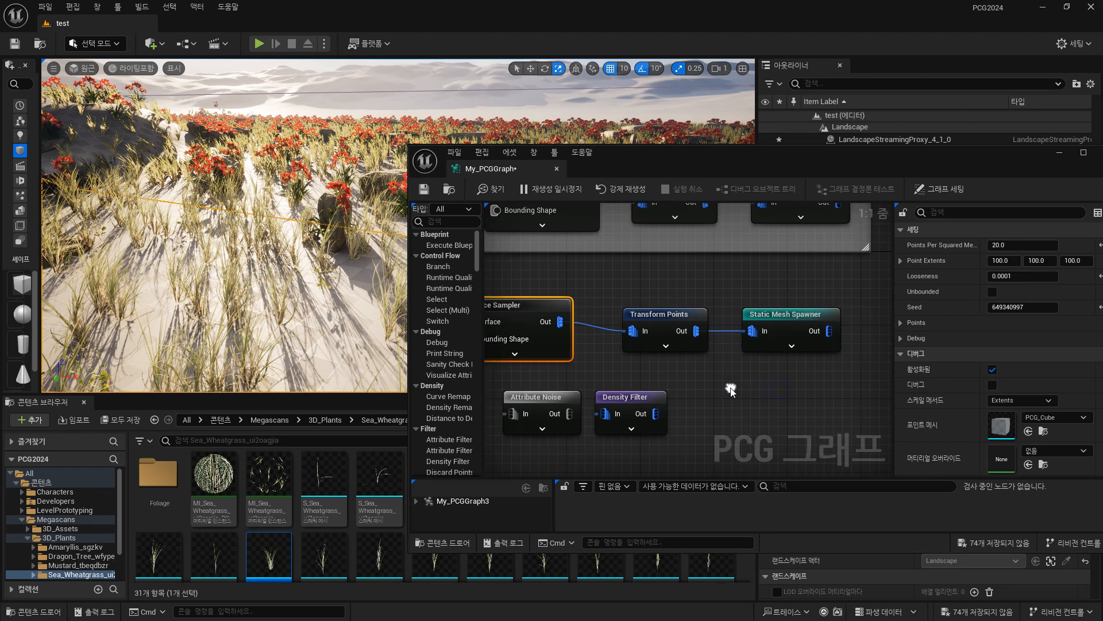
left_click_drag(894, 368, 1024, 368)
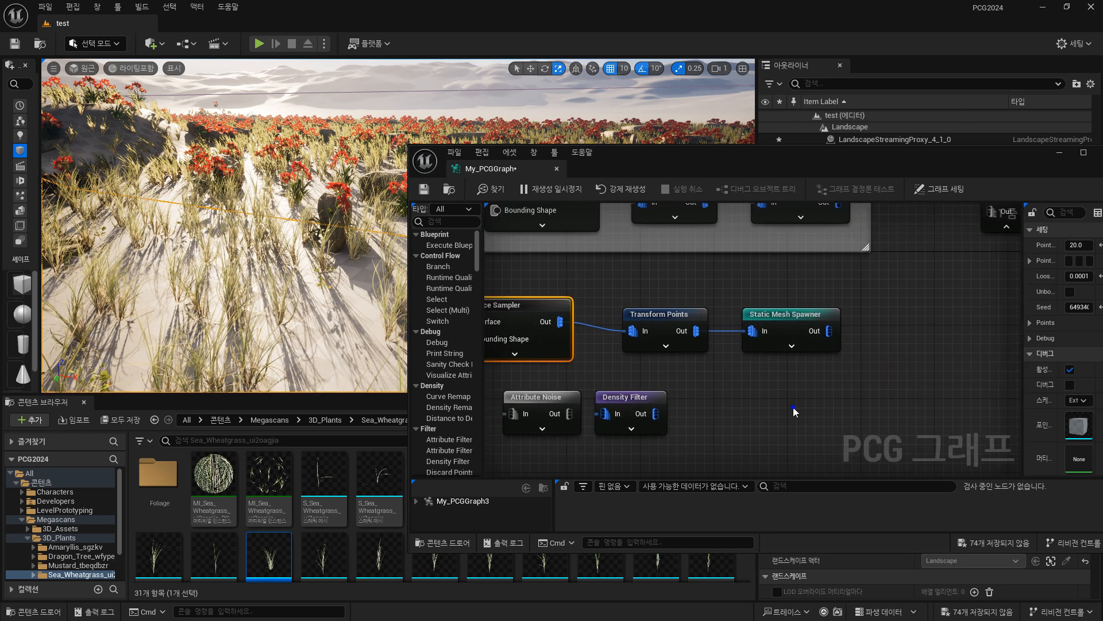
right_click_drag(795, 413, 867, 407)
left_click_drag(905, 357, 745, 310)
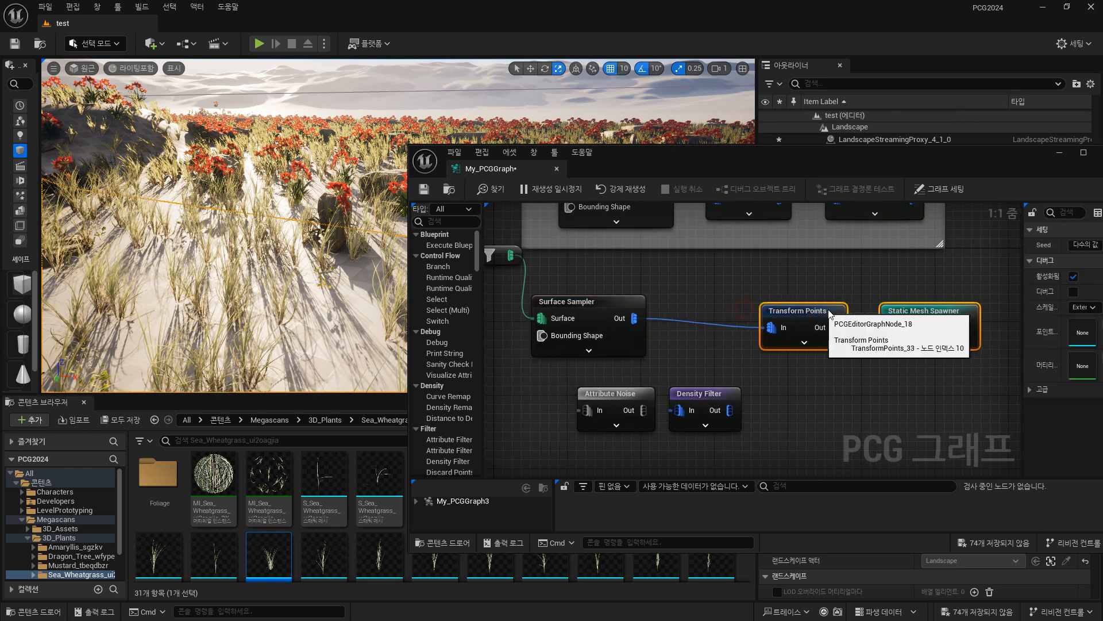
left_click_drag(829, 311, 844, 319)
left_click_drag(626, 300, 598, 309)
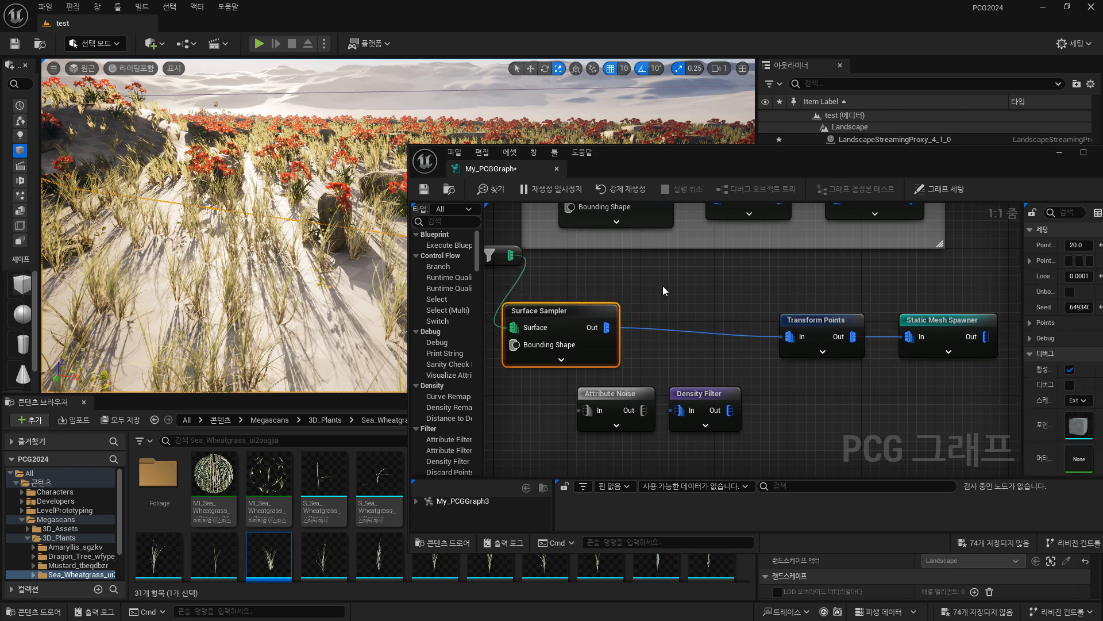
Break the link between the grass Surface Sampler and Transform Points, and move the Attribute Noise and Density Filter nodes toward the gap.
left_click(705, 323)
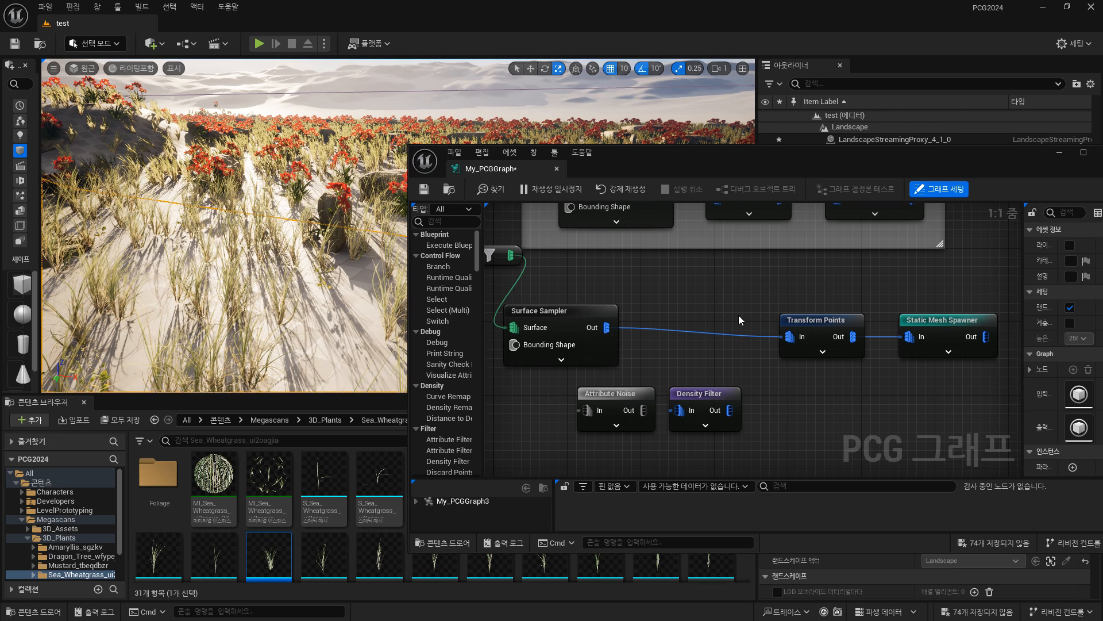
left_click(688, 333, "alt")
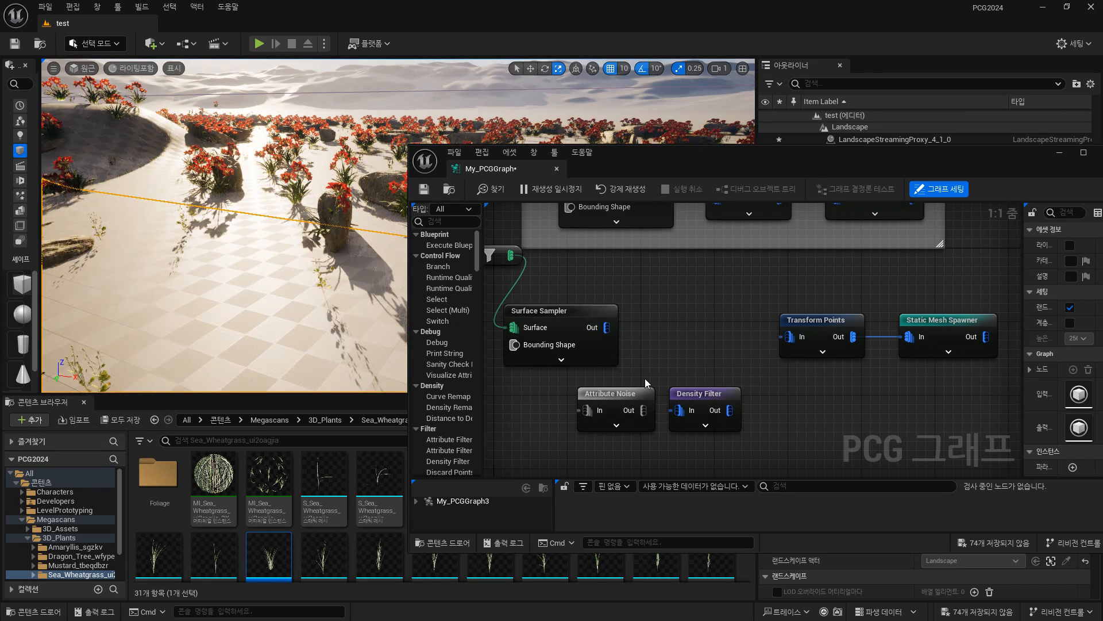
left_click_drag(614, 396, 669, 331)
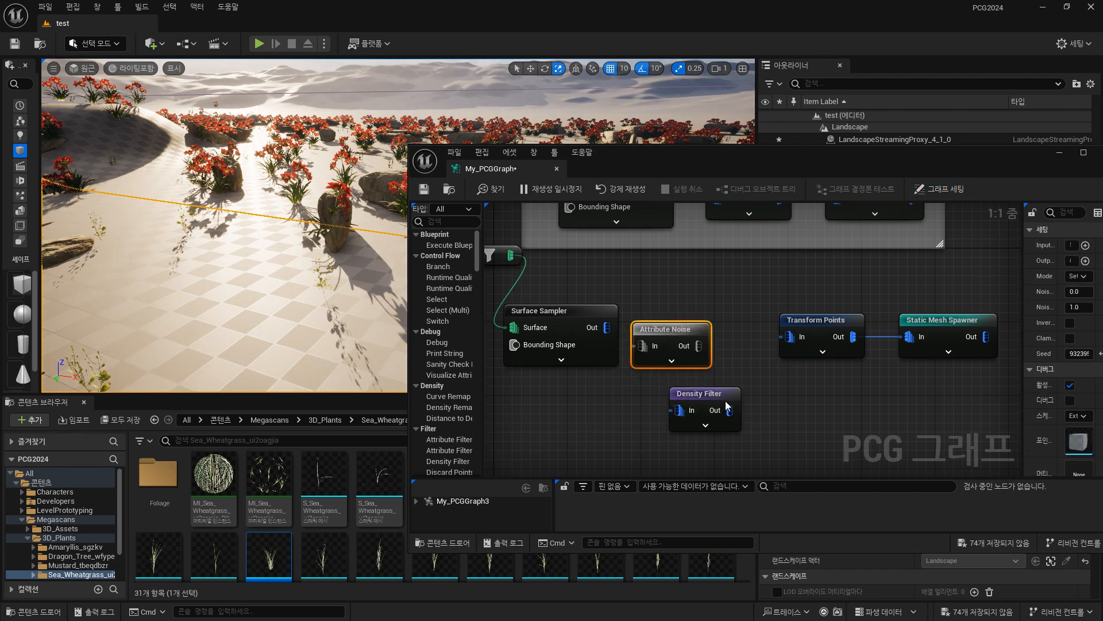
left_click_drag(699, 393, 725, 384)
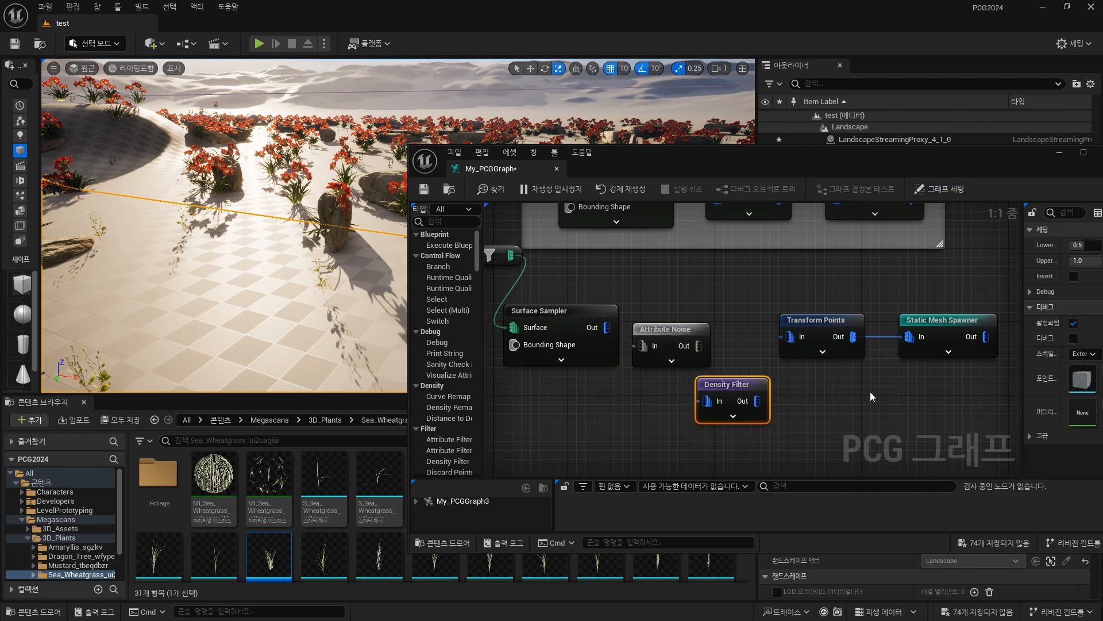
Connect the grass Surface Sampler through Attribute Noise and Density Filter to Transform Points, and tidy the Attribute Noise node's placement.
left_click_drag(529, 175, 430, 193)
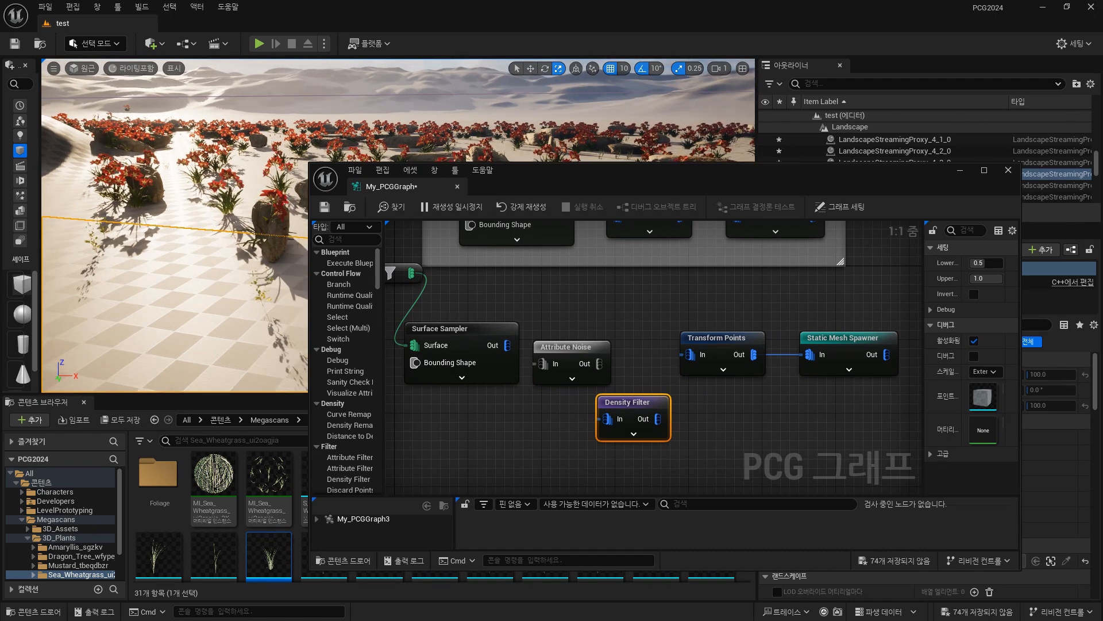
left_click_drag(508, 345, 690, 355)
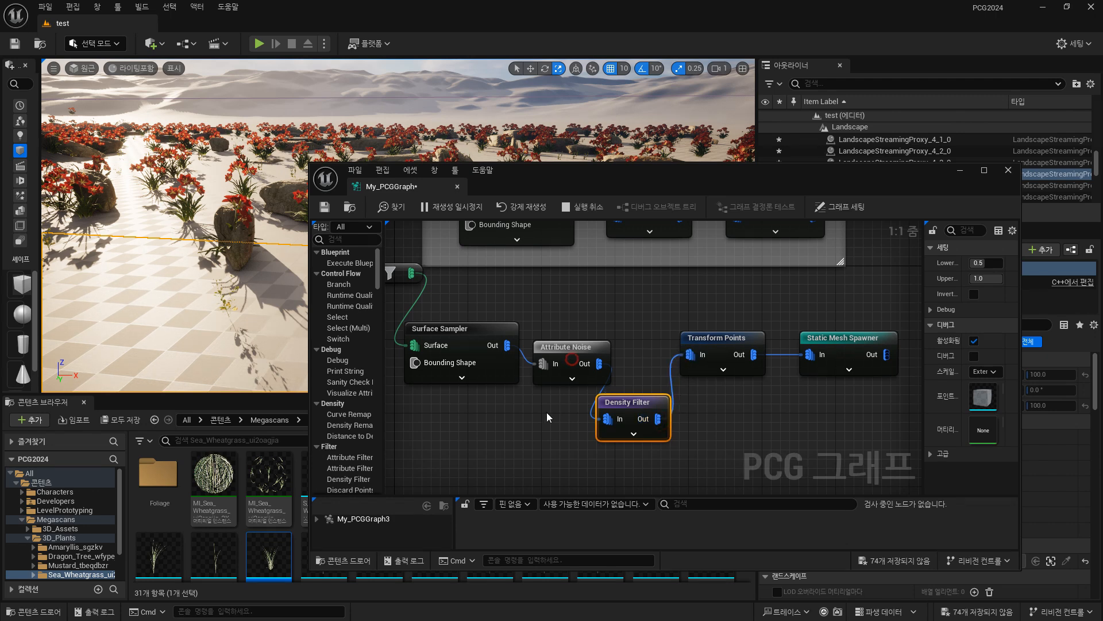
left_click_drag(566, 348, 509, 413)
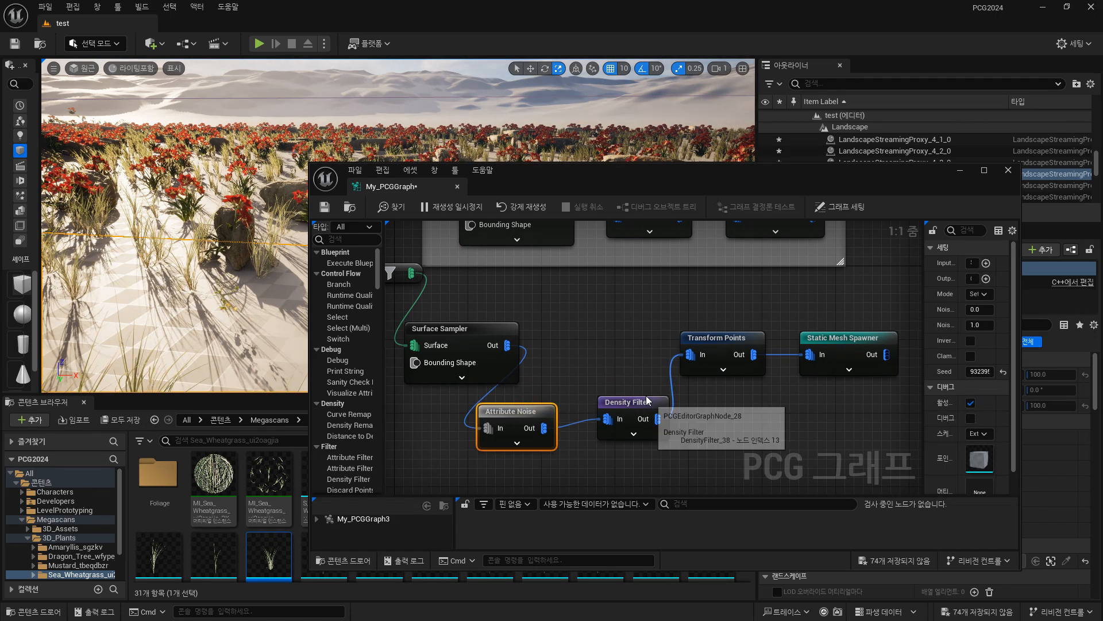
Arrange the grass chain's Density Filter, Transform Points and Static Mesh Spawner nodes closer together.
left_click_drag(647, 400, 630, 409)
left_click_drag(726, 340, 652, 320)
left_click_drag(839, 338, 756, 320)
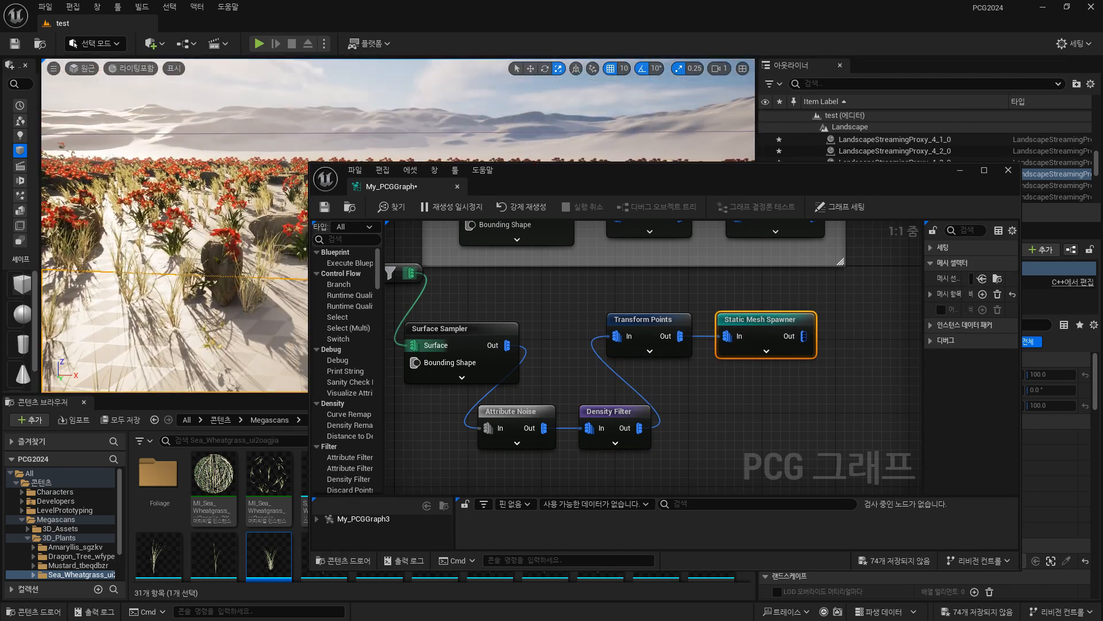
Widen the node settings area, raise the Attribute Noise node's Noise Max to about 39.48, and shrink the graph window to uncover the viewport.
left_click(543, 412)
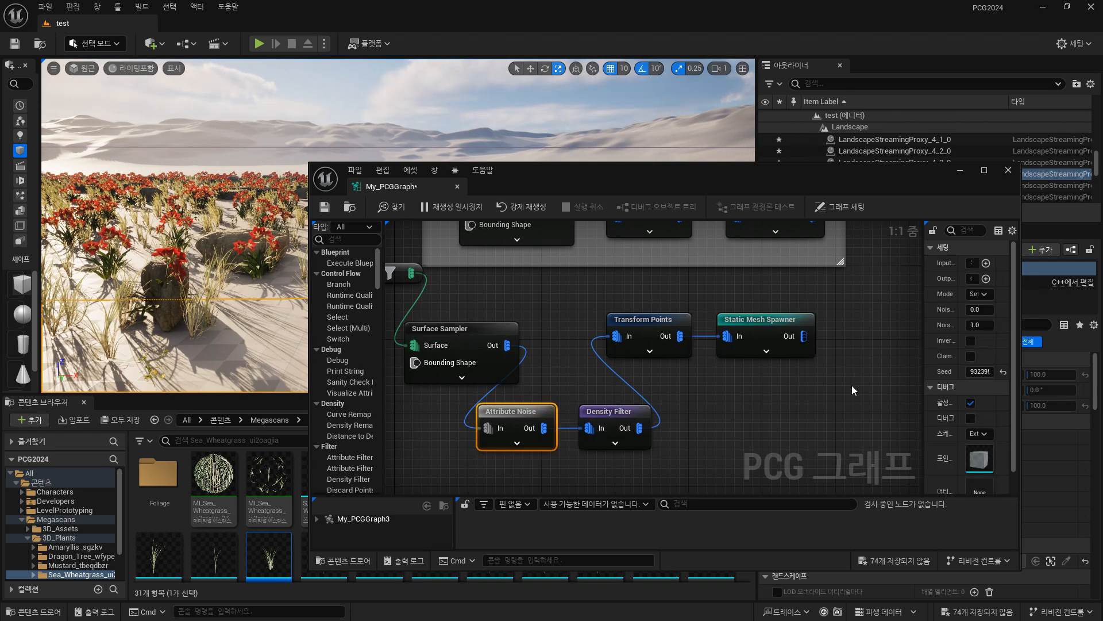
left_click_drag(923, 384, 773, 402)
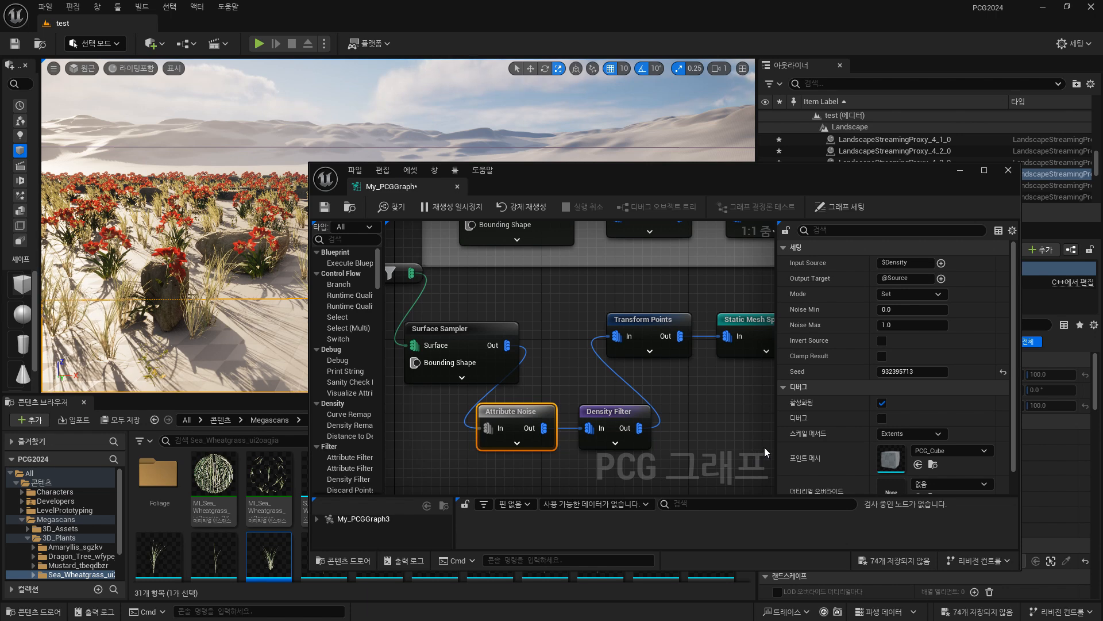
left_click_drag(894, 324, 937, 323)
right_click_drag(232, 359, 235, 387)
left_click_drag(307, 163, 489, 231)
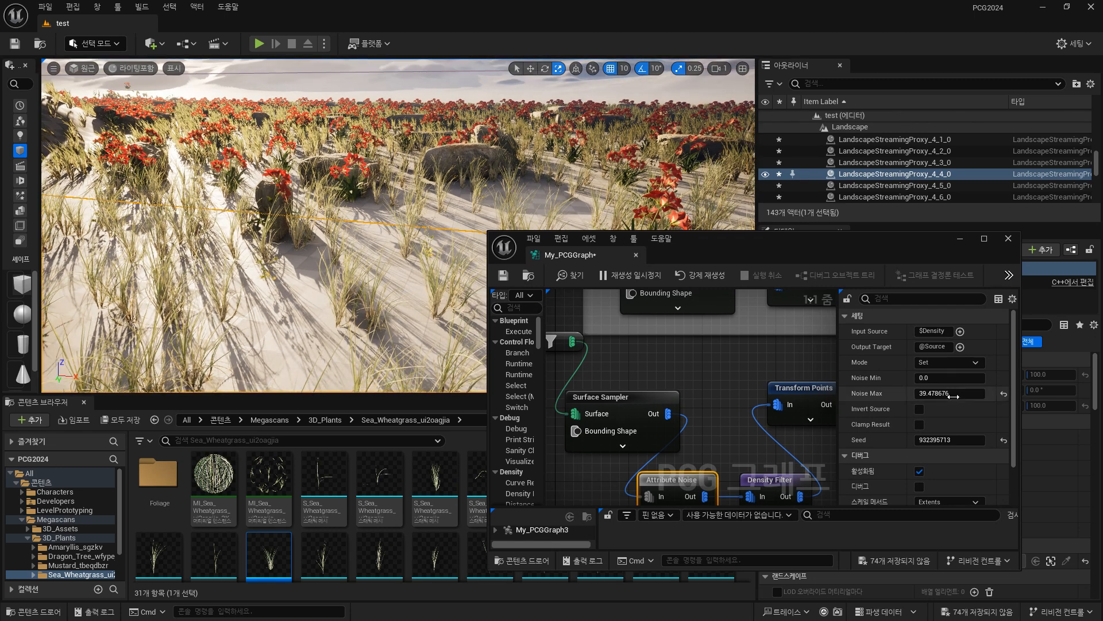
Try a Noise Max of 1 on the Attribute Noise node, and settle on 100.
left_click(953, 397)
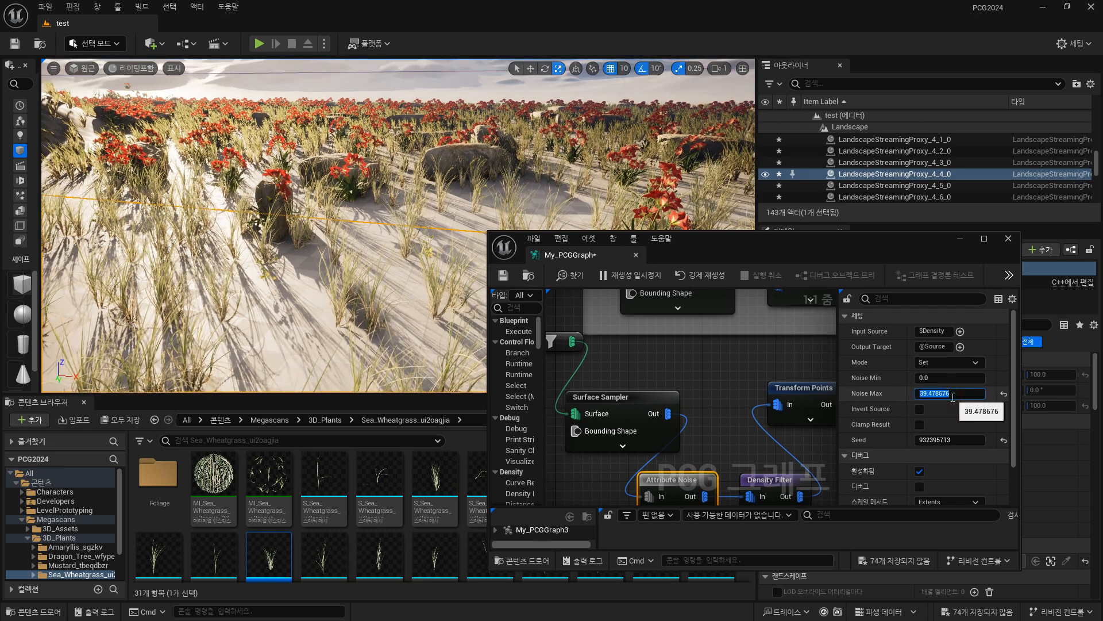
type("1")
key("Return")
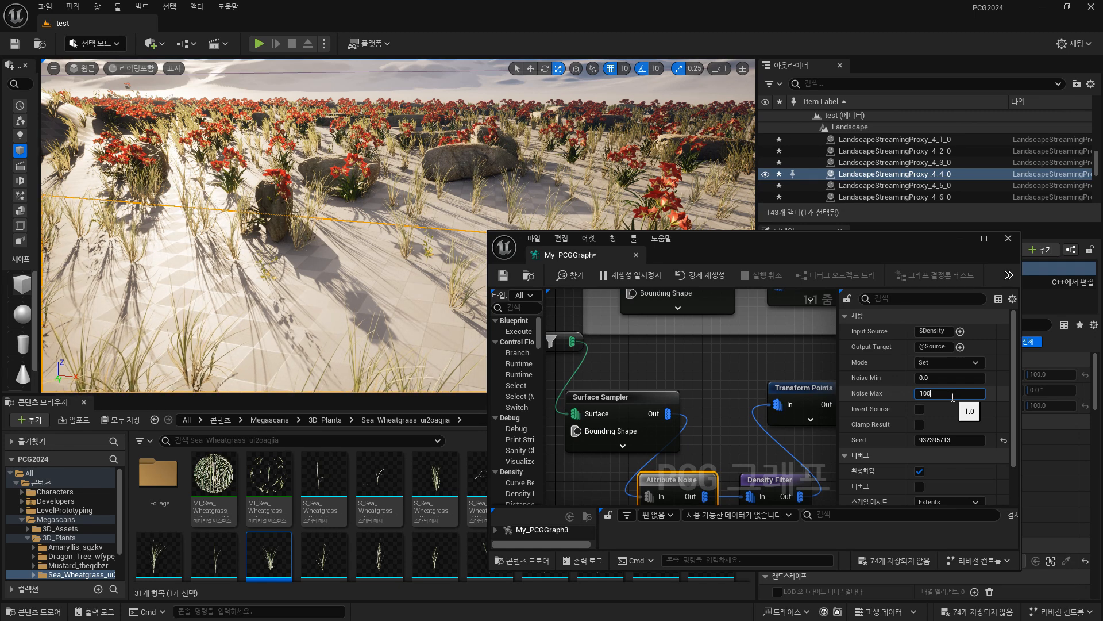
key("Return")
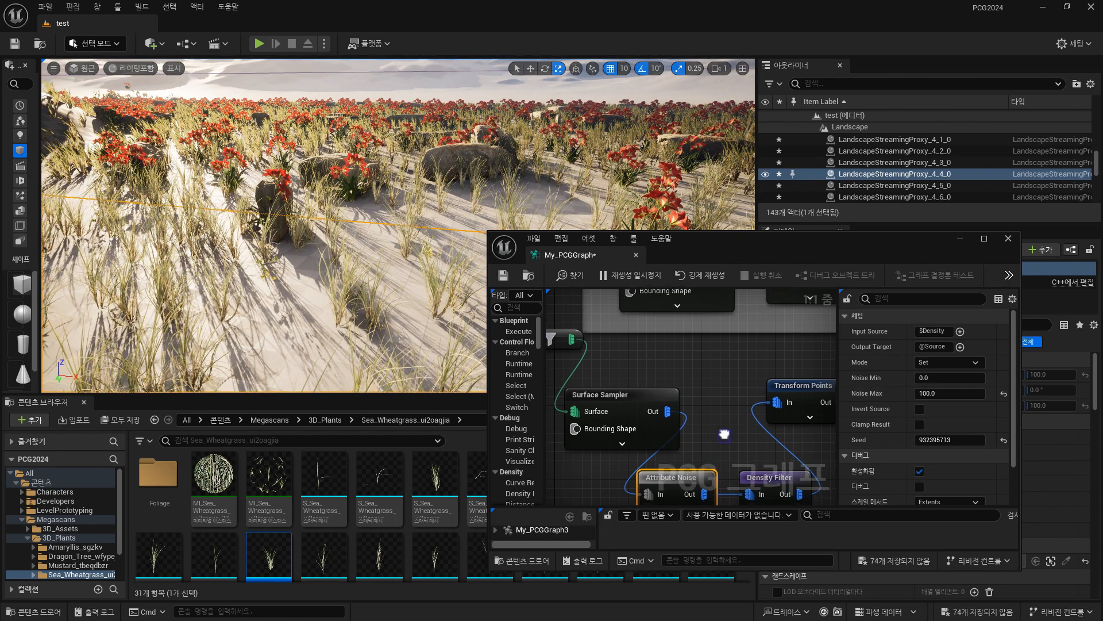
Set the Density Filter's Lower Bound to 0.1344 and its Upper Bound to 0.504.
right_click_drag(726, 437, 665, 362)
left_click(718, 407)
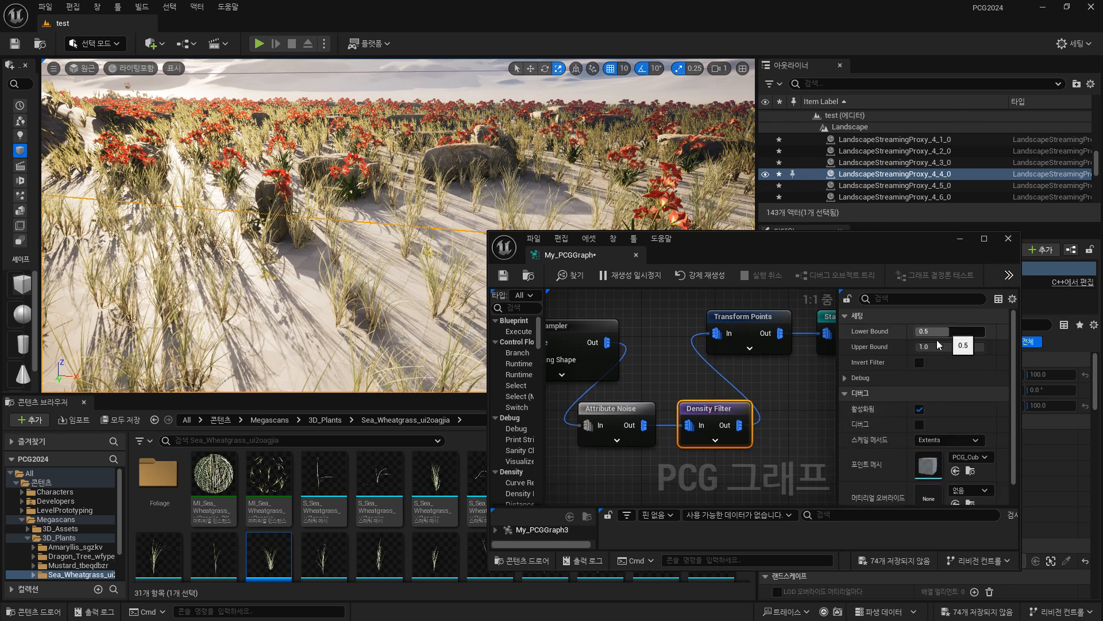
left_click_drag(950, 332, 919, 331)
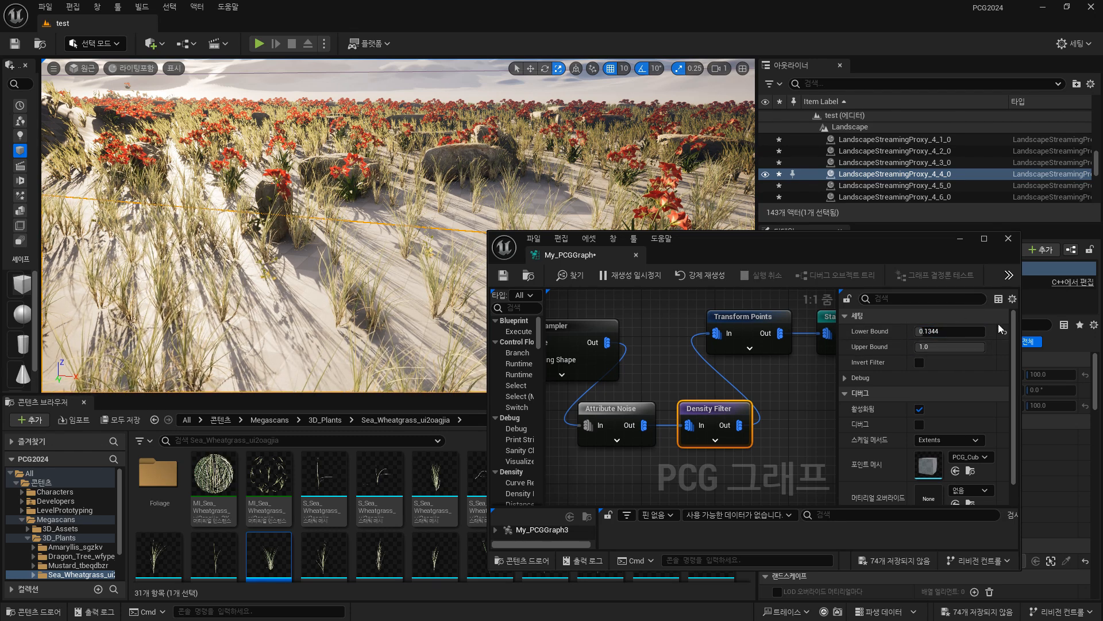
left_click_drag(979, 347, 951, 348)
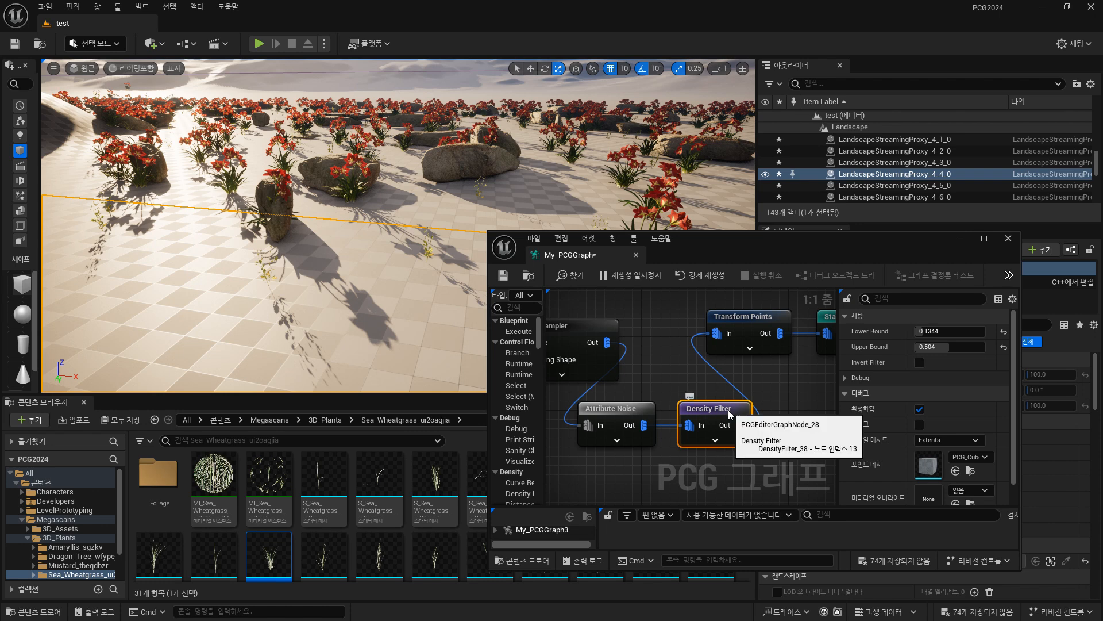
Check the grass Surface Sampler's settings and set the Density Filter's Upper Bound back to 1.
right_click_drag(611, 305, 717, 306)
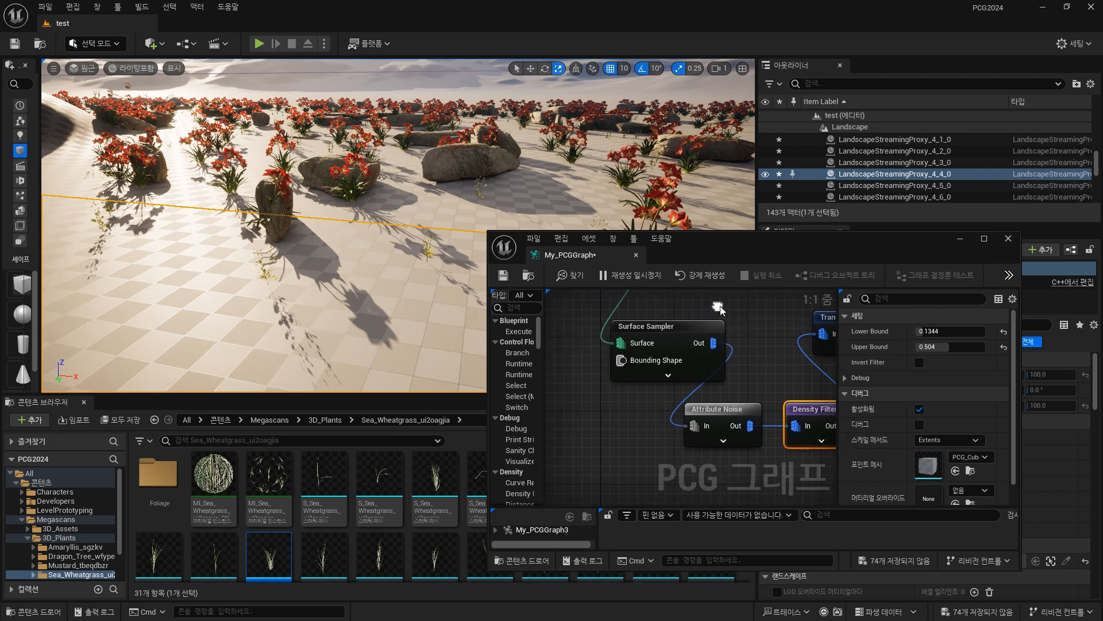
left_click(691, 324)
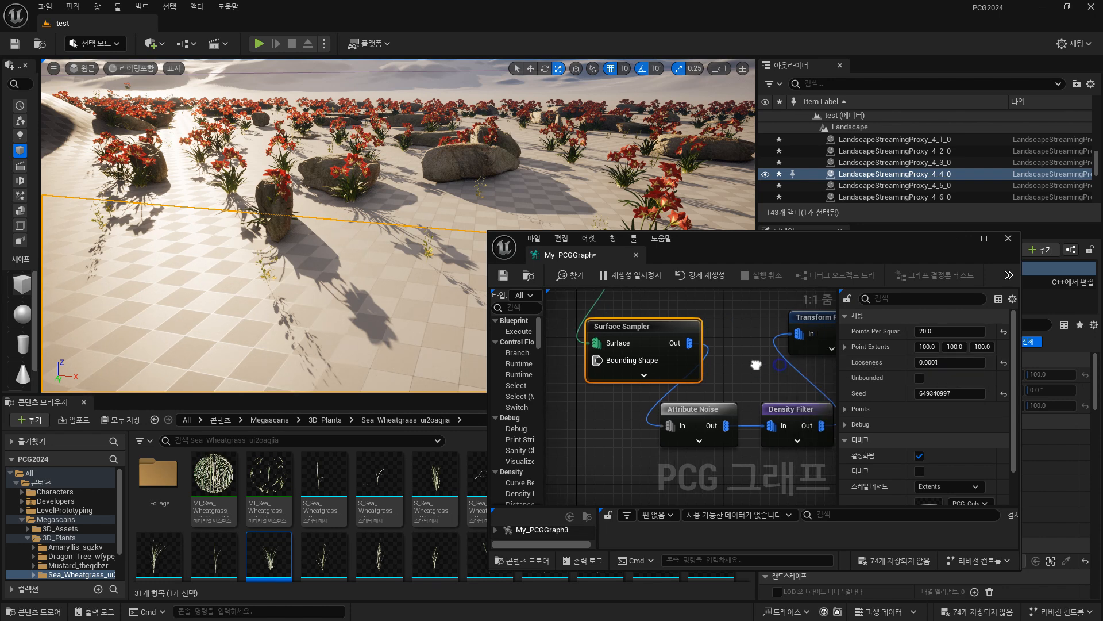
right_click_drag(757, 362, 619, 353)
left_click(683, 402)
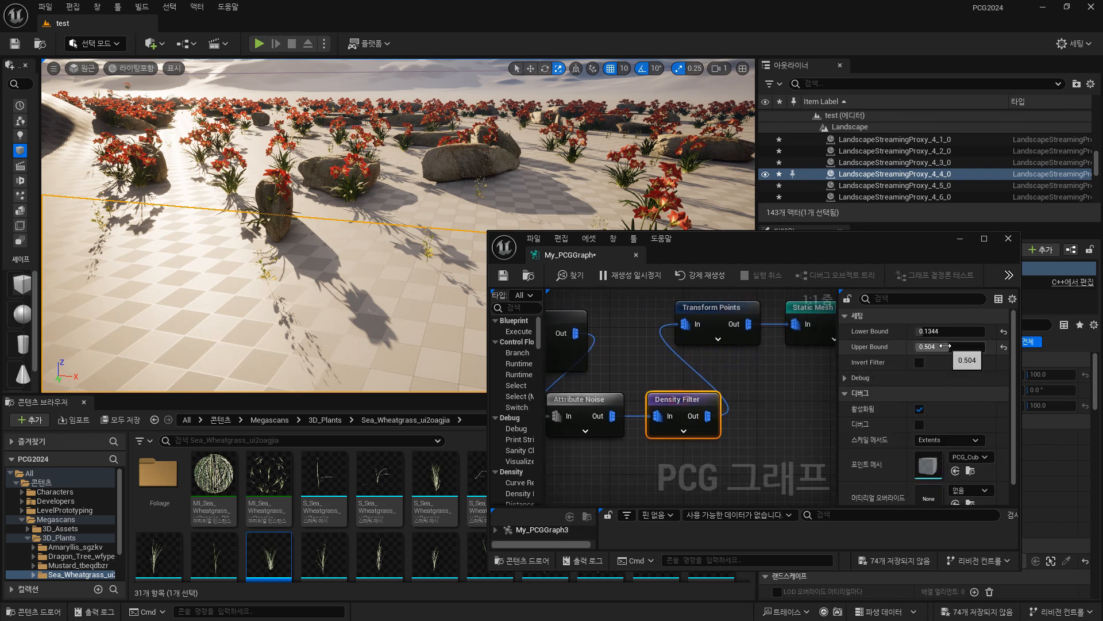
left_click(948, 347)
type("1")
key("Return")
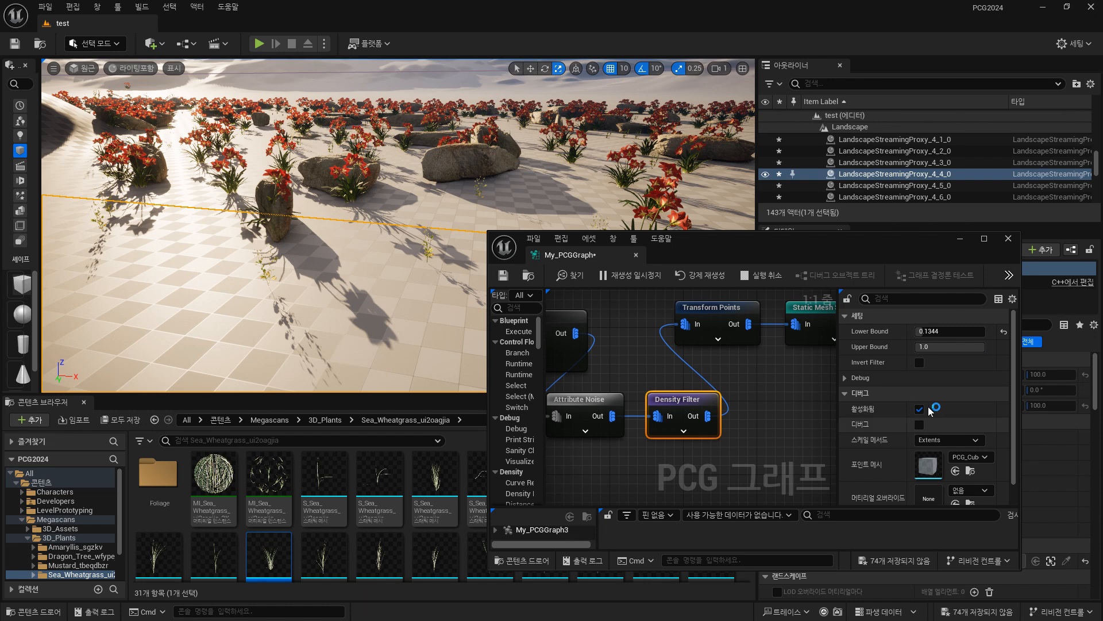
Try a Density Filter range of 0.6544 to 0.7712, and settle on Lower Bound 0.3568 and Upper Bound 1.0.
left_click_drag(921, 331, 953, 332)
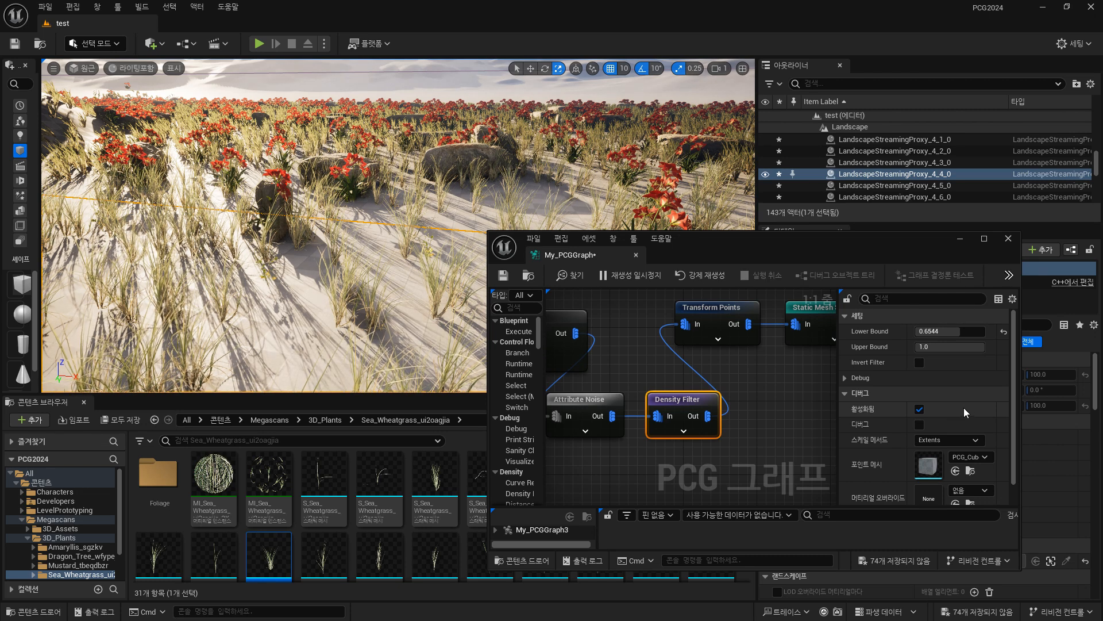
left_click_drag(980, 350, 941, 350)
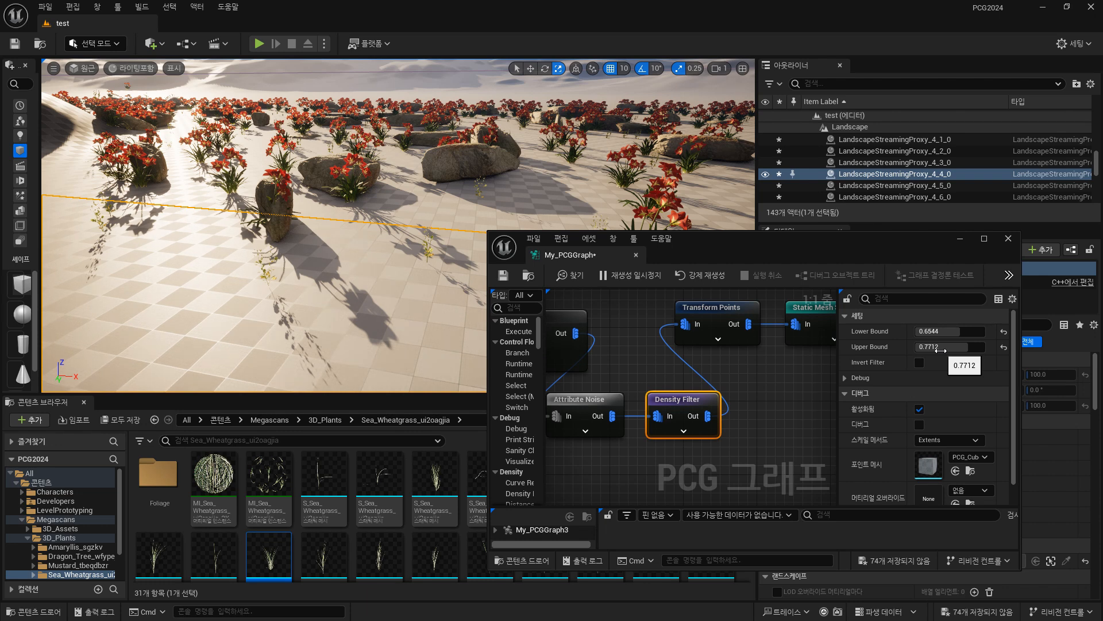
left_click(945, 331)
type("0.224")
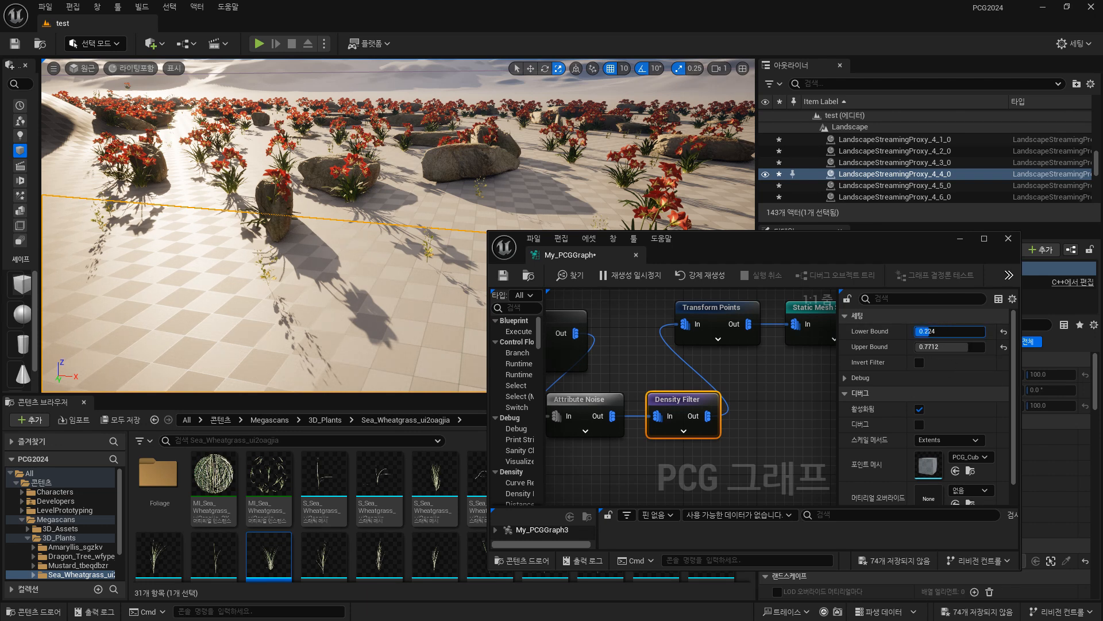
left_click_drag(931, 332, 954, 332)
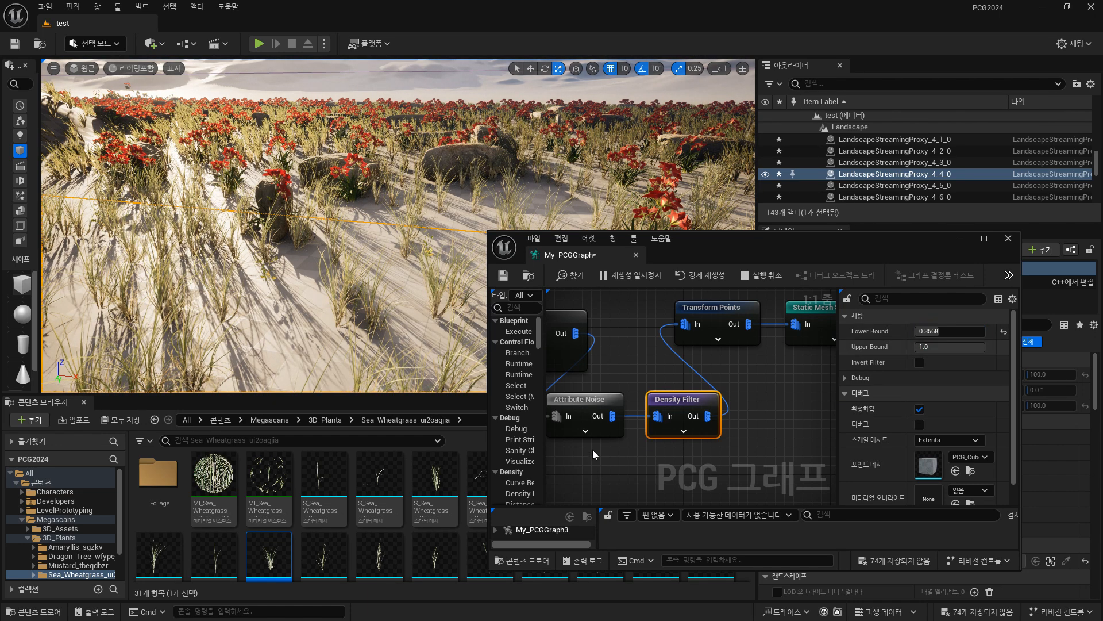
Review the available Mode options of the Attribute Noise node without changing the selection.
left_click(595, 402)
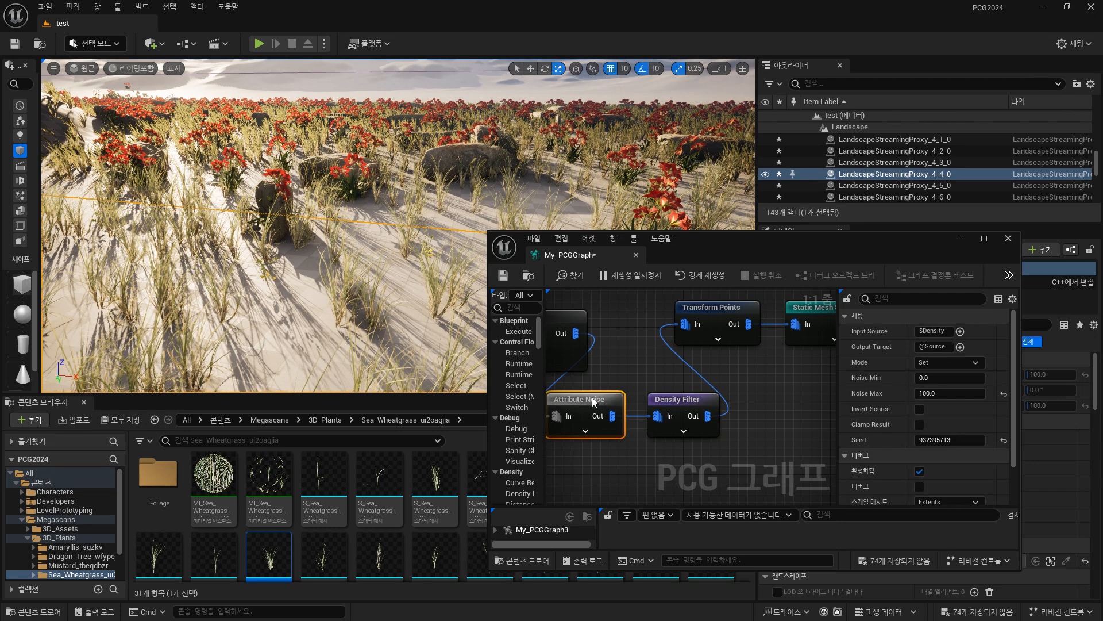
left_click(963, 363)
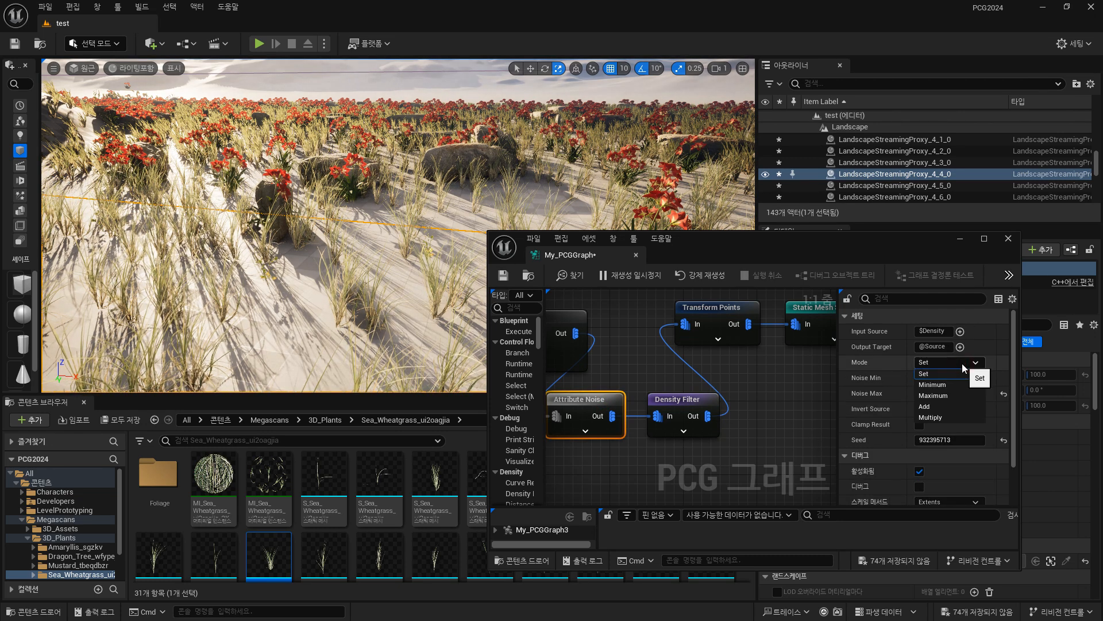
left_click(802, 383)
left_click(596, 409)
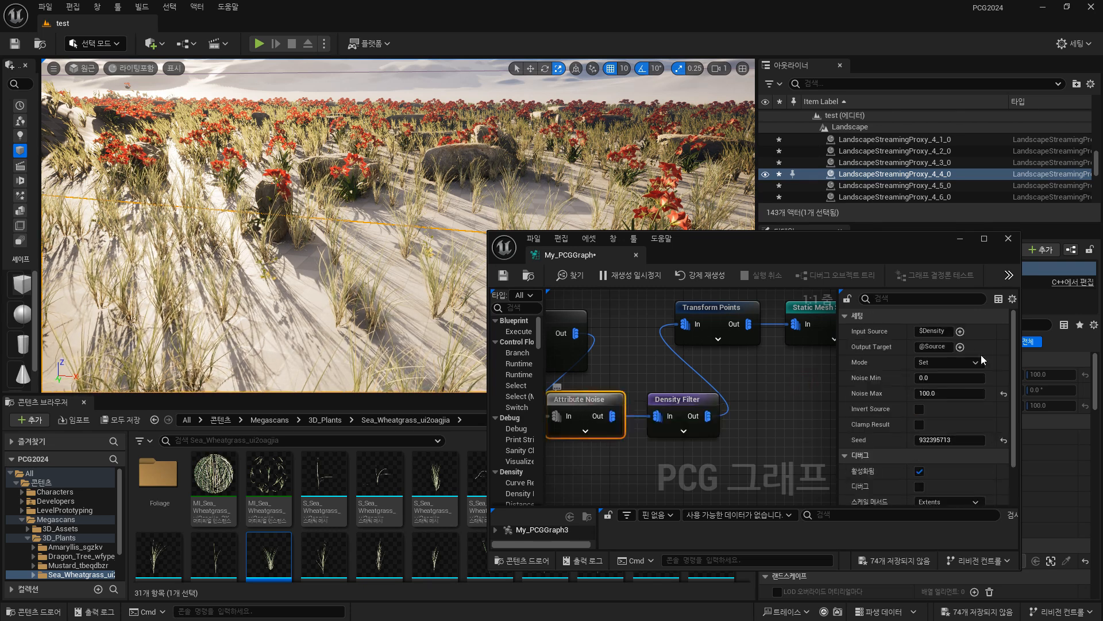
Try Seed 75322634 on the grass Surface Sampler, change it to 416221369, and check the grass distribution in the viewport.
right_click_drag(635, 366, 661, 348)
left_click(719, 346)
left_click_drag(944, 394, 933, 394)
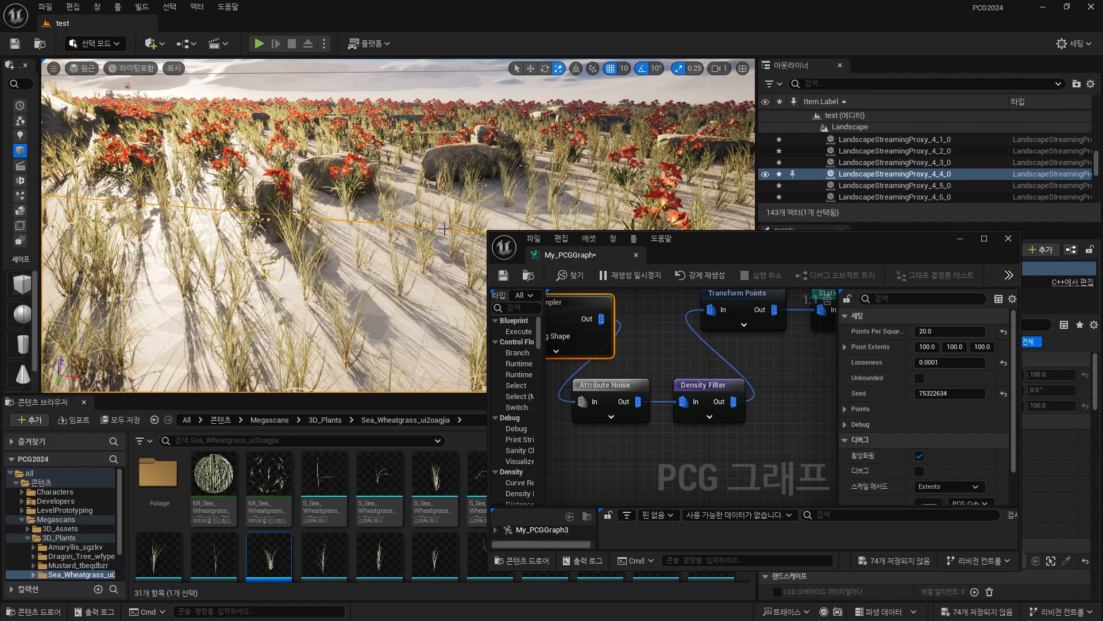
right_click_drag(365, 238, 327, 230)
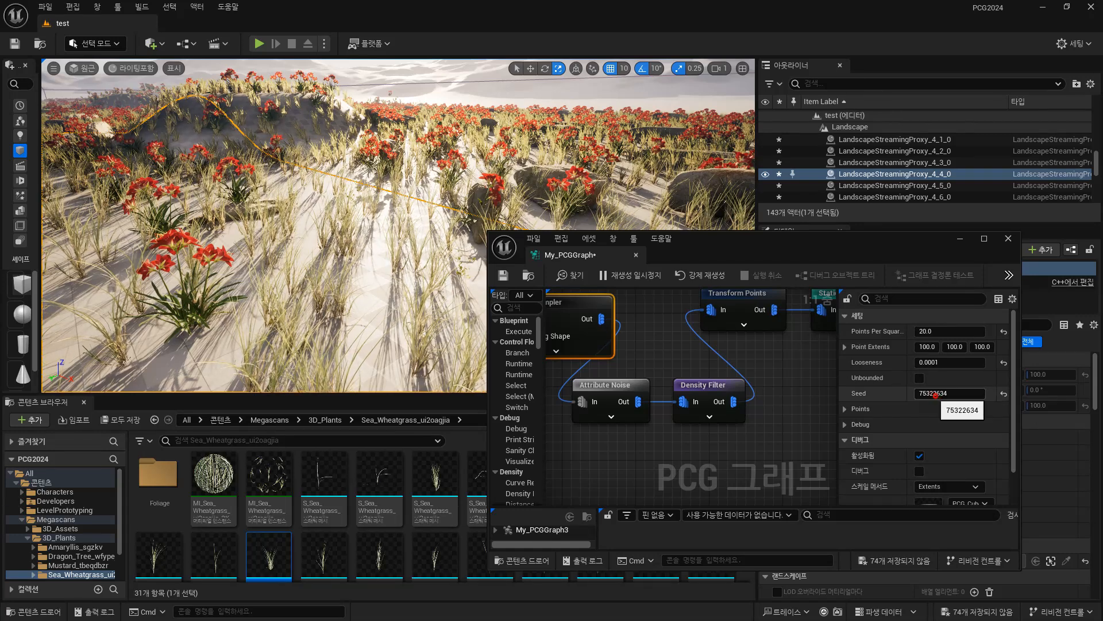
left_click_drag(936, 396, 961, 395)
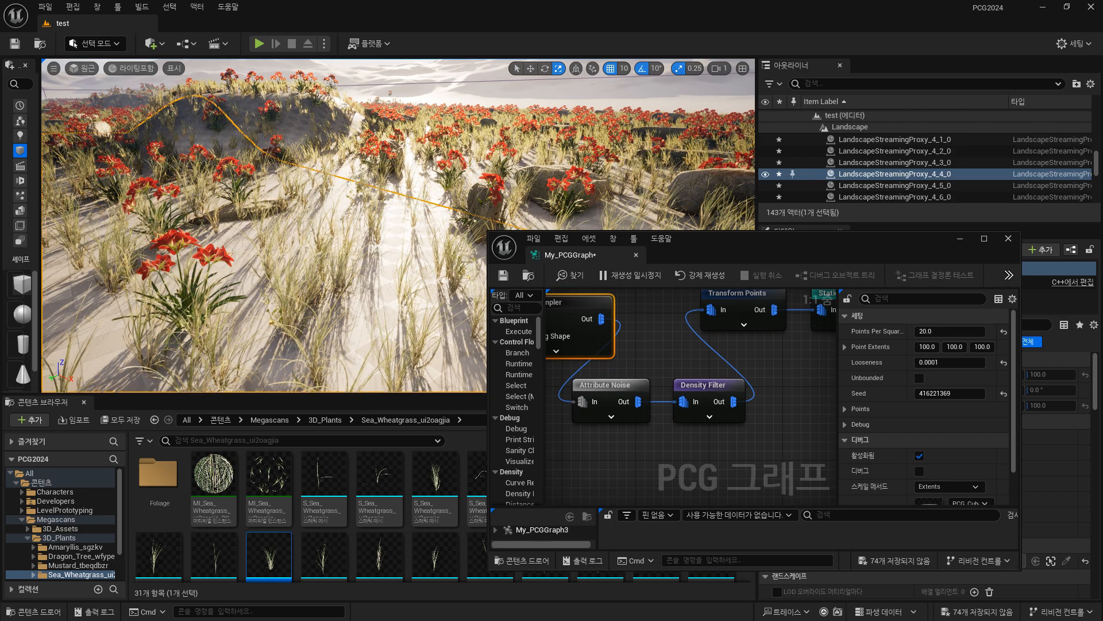
right_click_drag(419, 254, 506, 256)
right_click_drag(377, 282, 364, 284)
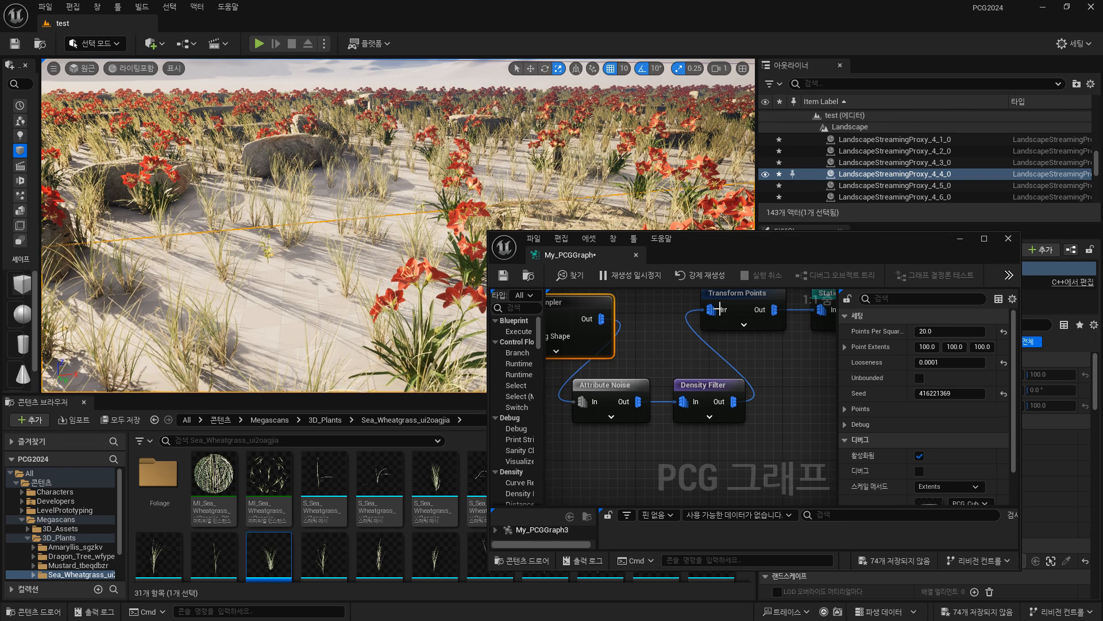
Try a Points Per Squared Meter value of 12765204 on the grass Surface Sampler and undo it.
left_click_drag(934, 332, 1006, 331)
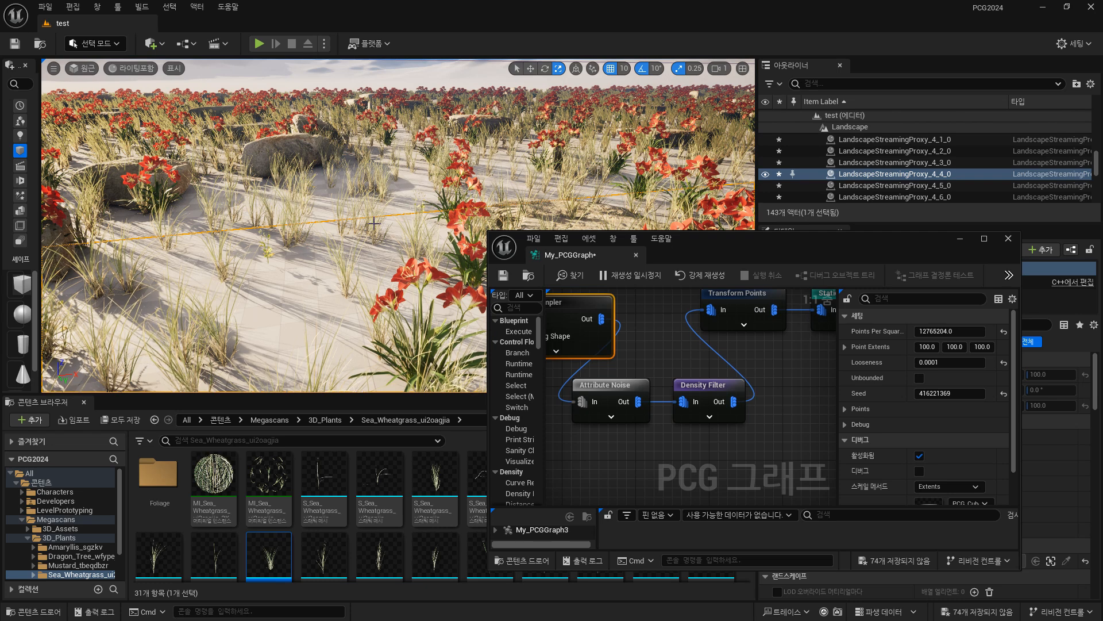
key("ctrl+z")
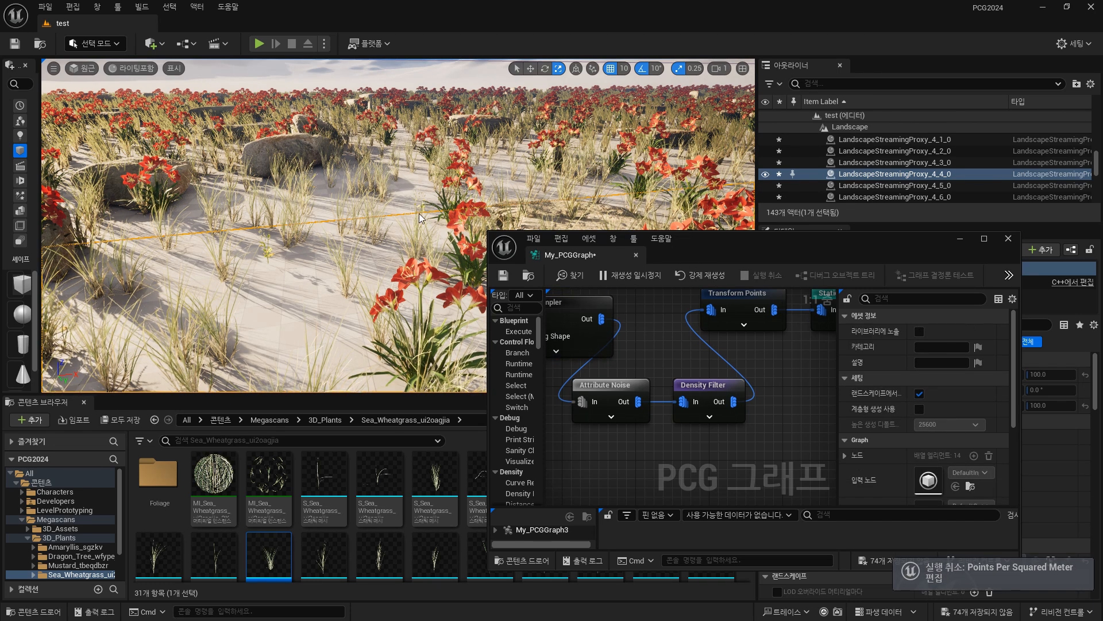
Inspect the scattered grass and flowers around the dune in the viewport and reposition the graph window.
right_click_drag(421, 218, 447, 222)
key("w")
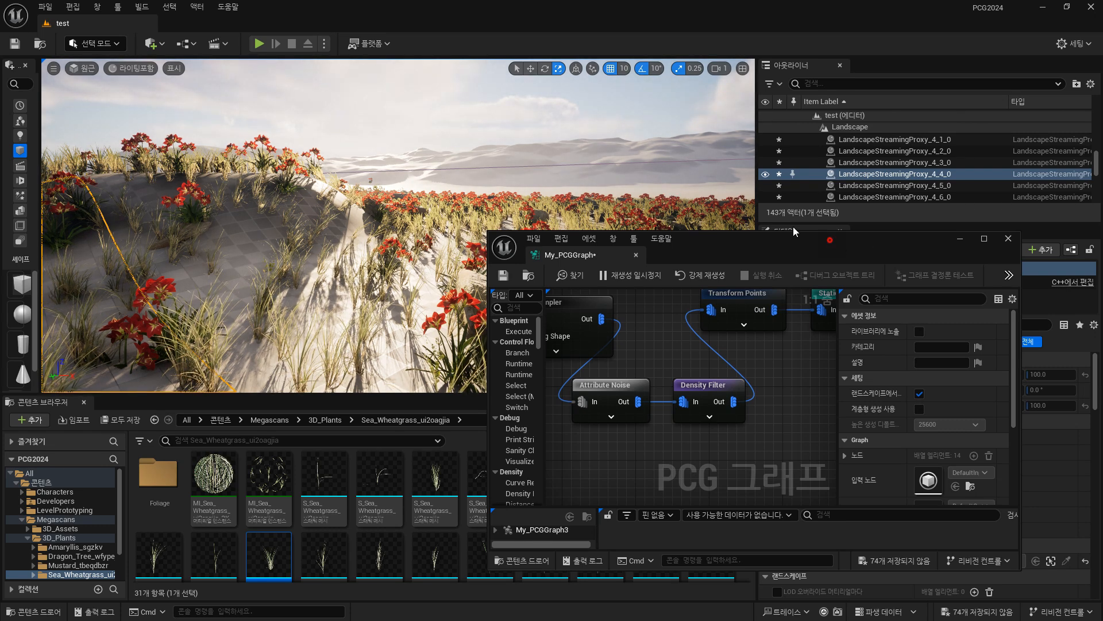
left_click_drag(829, 239, 768, 220)
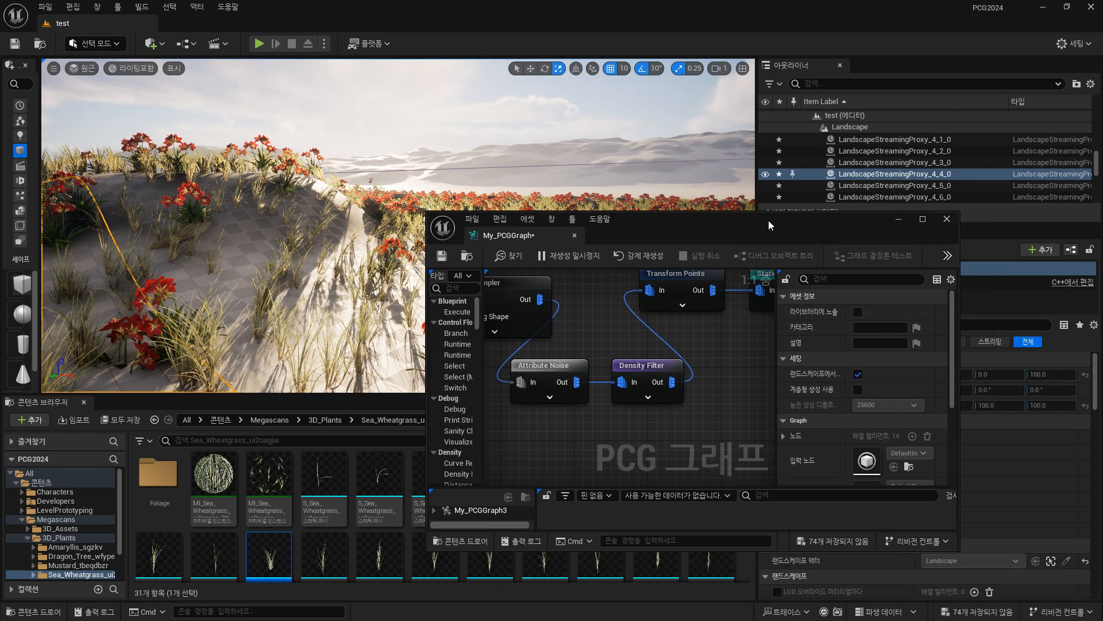
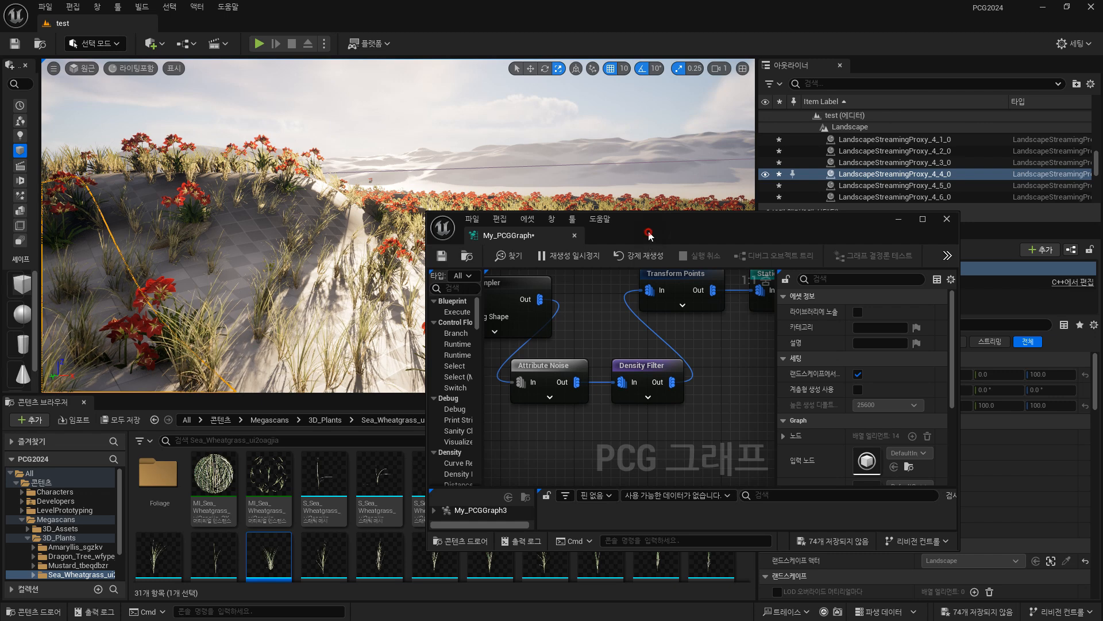
Recall the saved wide camera view and inspect the scattered flowers, grass and rocks across the landscape.
left_click_drag(649, 234, 746, 207)
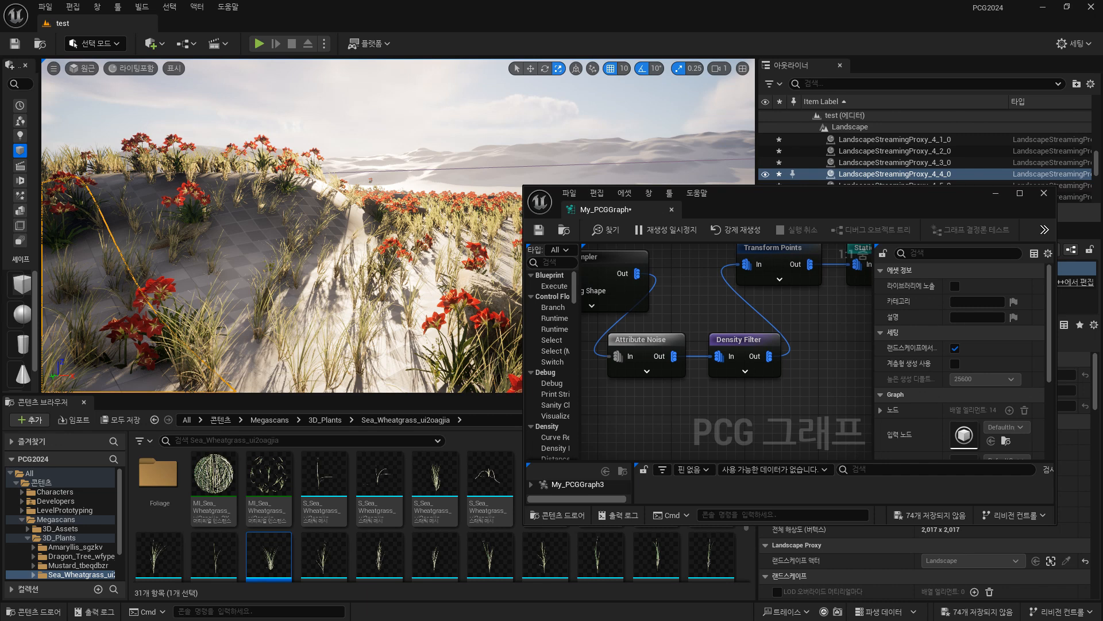
right_click_drag(868, 252, 583, 451)
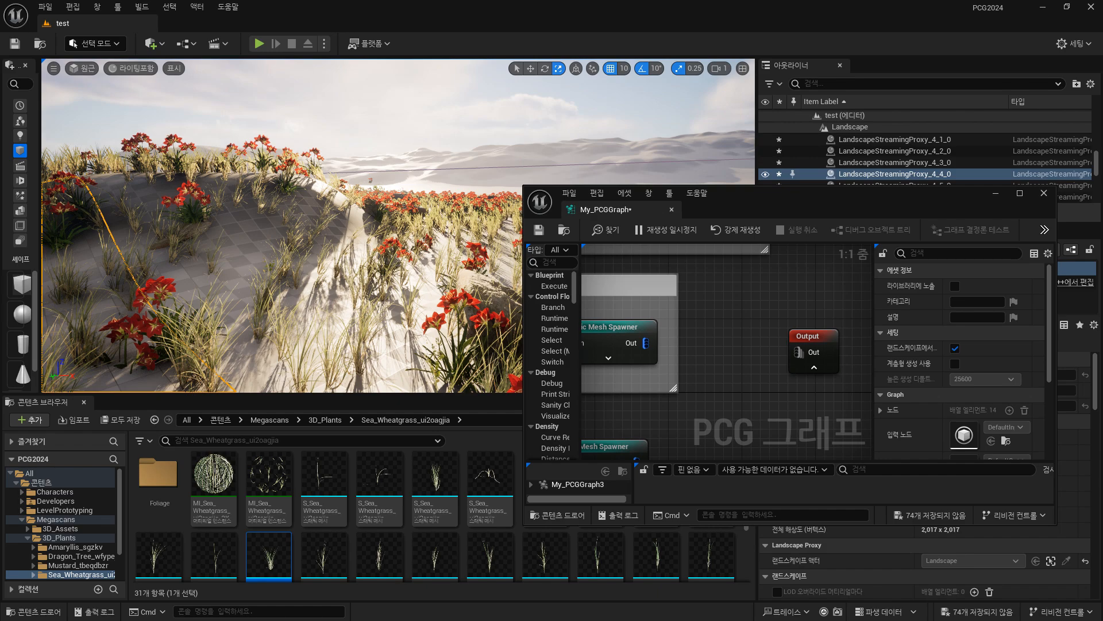
key("1")
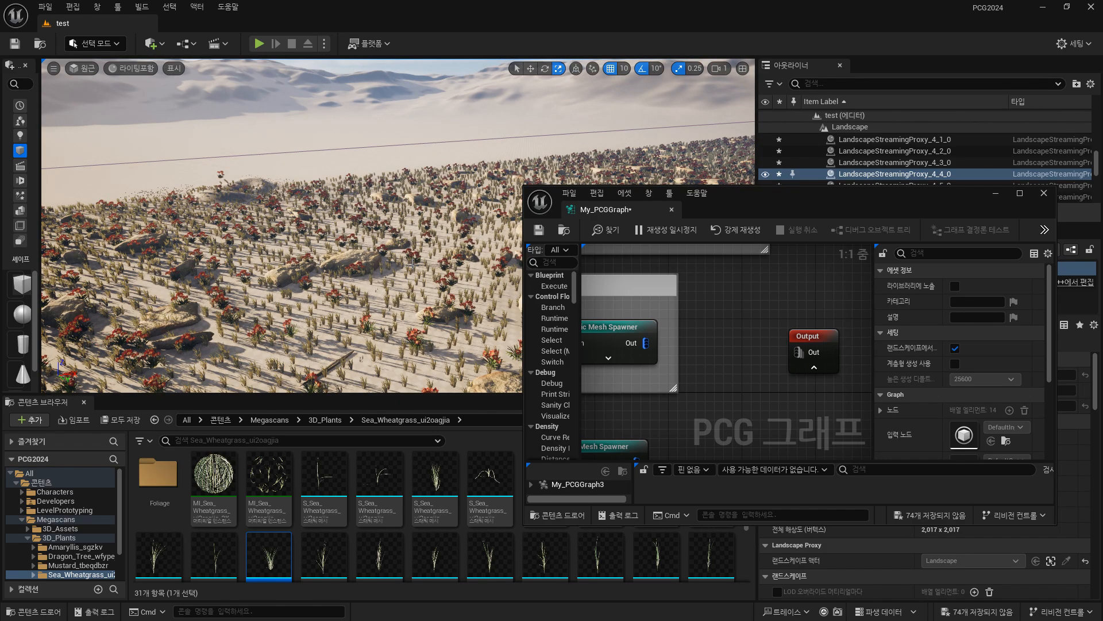
right_click_drag(413, 266, 423, 288)
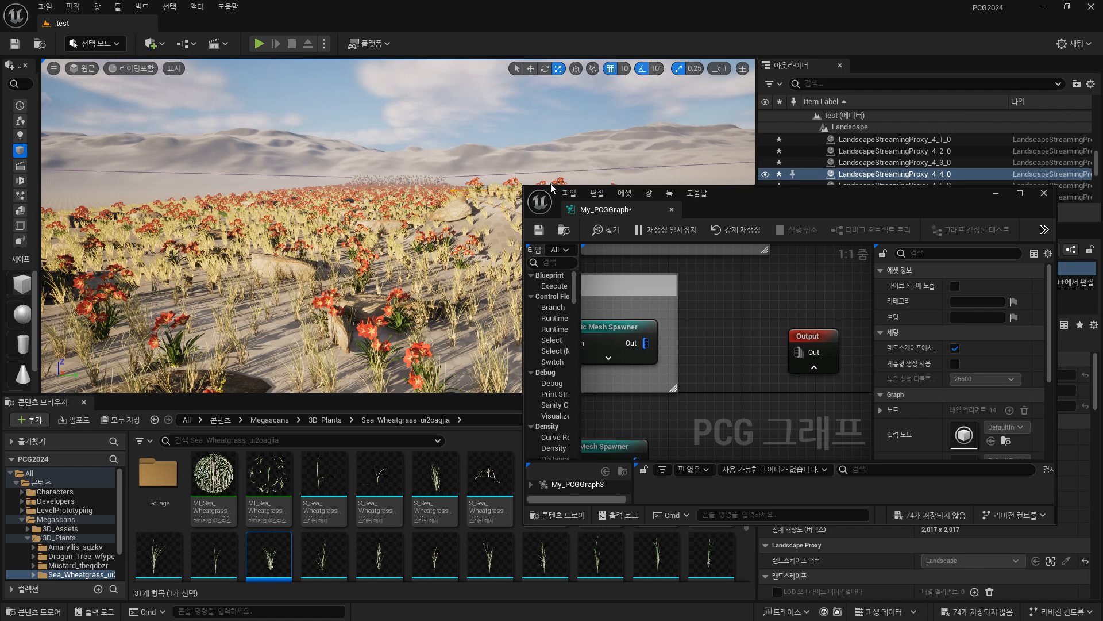
Enlarge the graph window and duplicate the Rock group's Surface Sampler, Transform Points and Static Mesh Spawner below the grass nodes.
left_click_drag(552, 186, 265, 74)
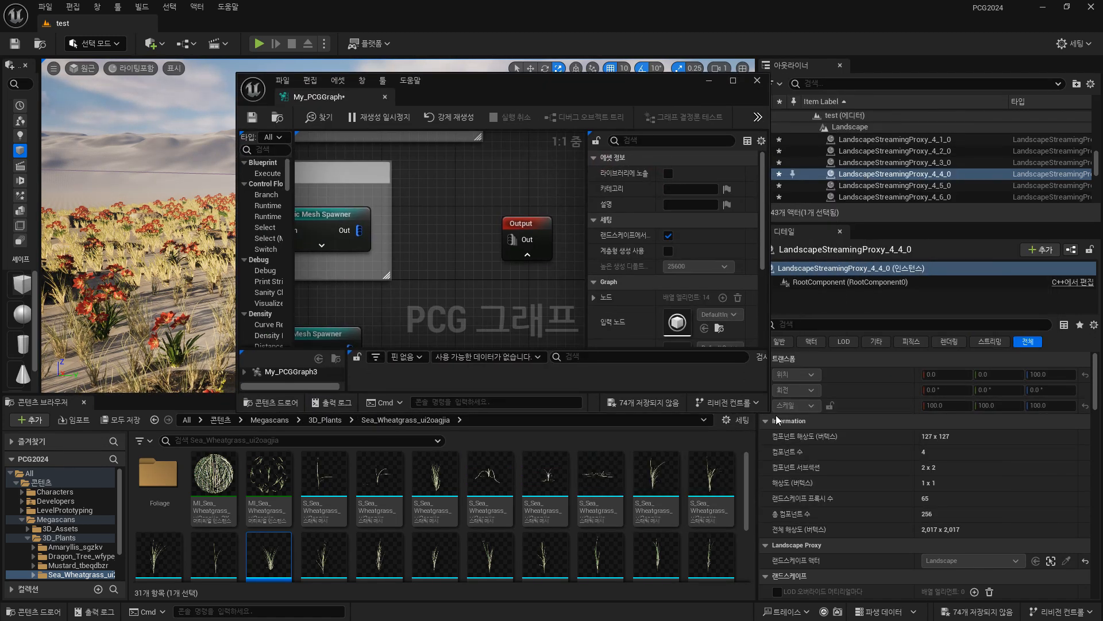
left_click_drag(769, 412, 1080, 563)
right_click_drag(475, 337, 758, 334)
scroll(657, 381, "down", 1)
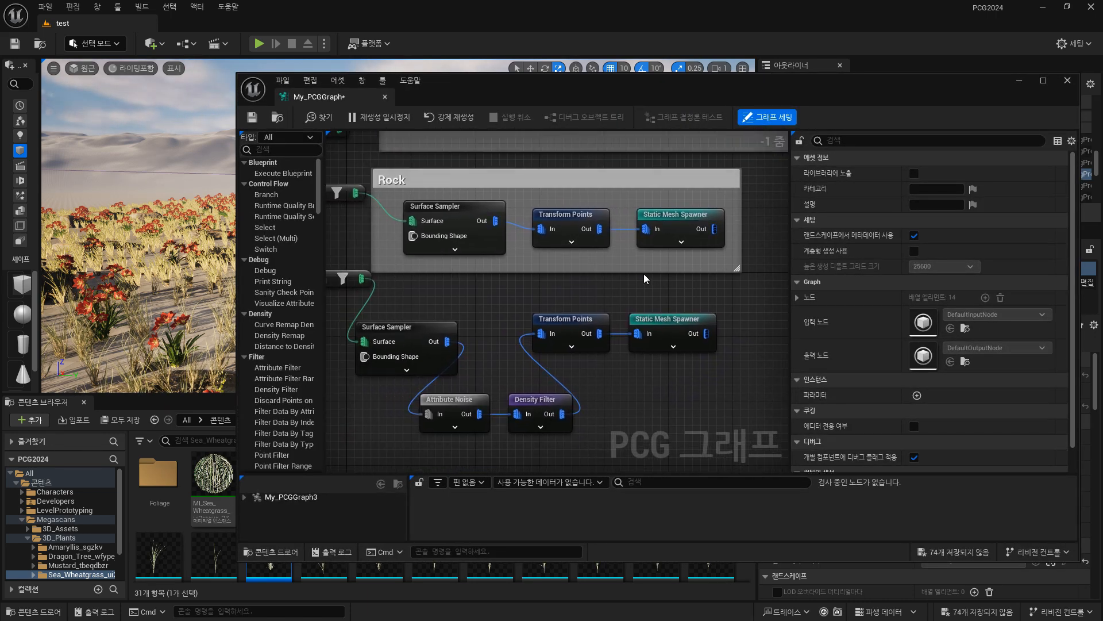
left_click(461, 209)
left_click(566, 215, "ctrl")
left_click(676, 215, "ctrl")
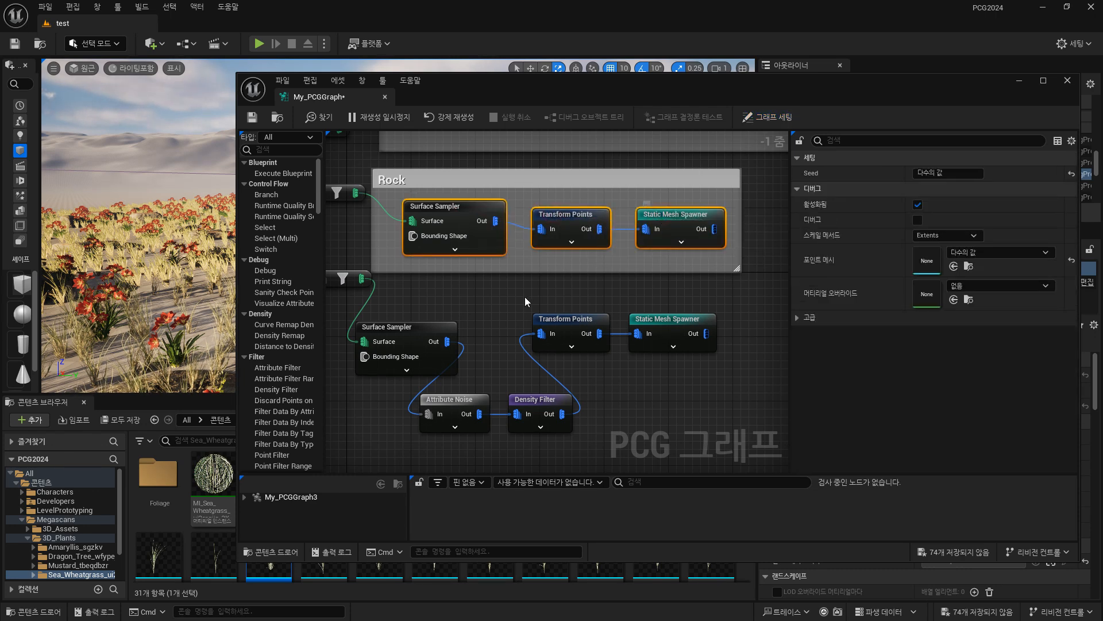
right_click_drag(527, 301, 575, 268)
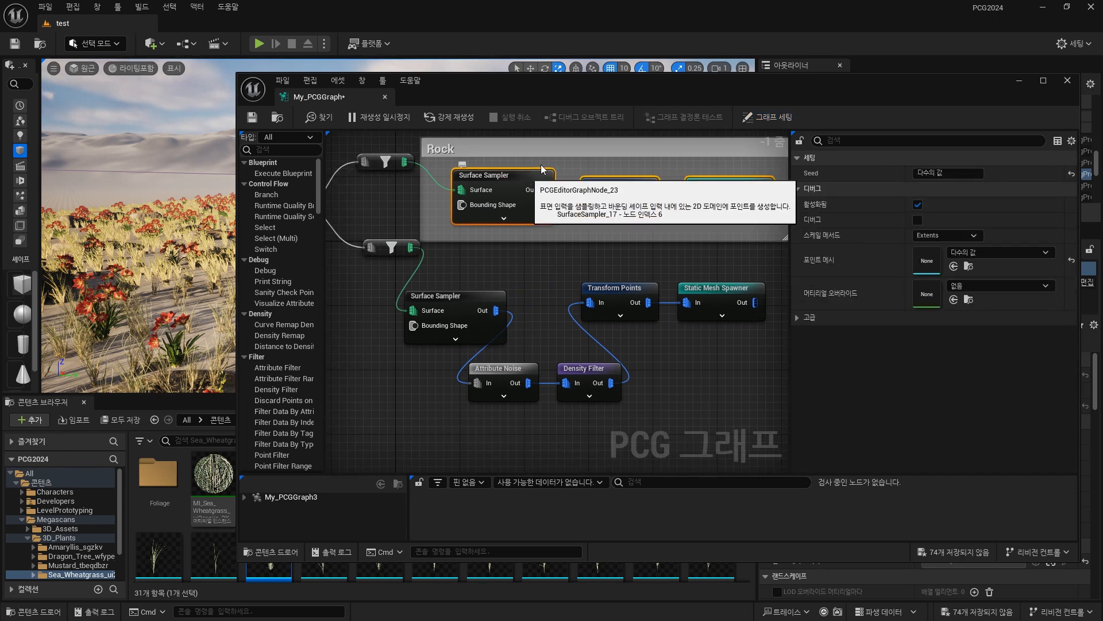
key("ctrl+c")
key("ctrl+v")
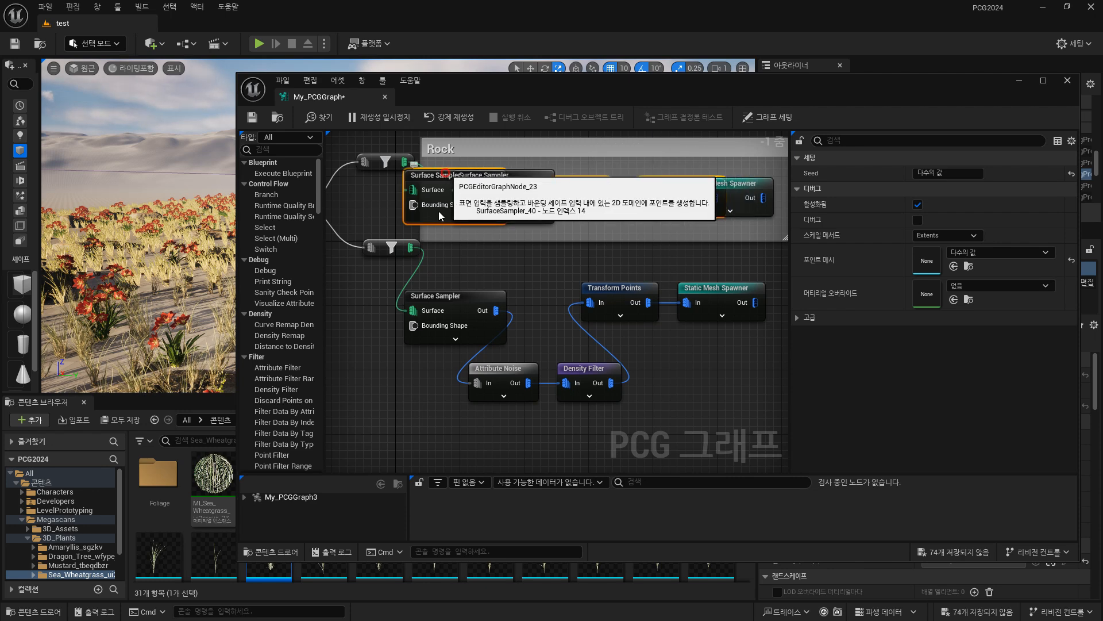
left_click_drag(448, 174, 433, 424)
Enclose the grass node chain, from Surface Sampler to Static Mesh Spawner, in a comment box with its default title.
right_click_drag(402, 382, 400, 355)
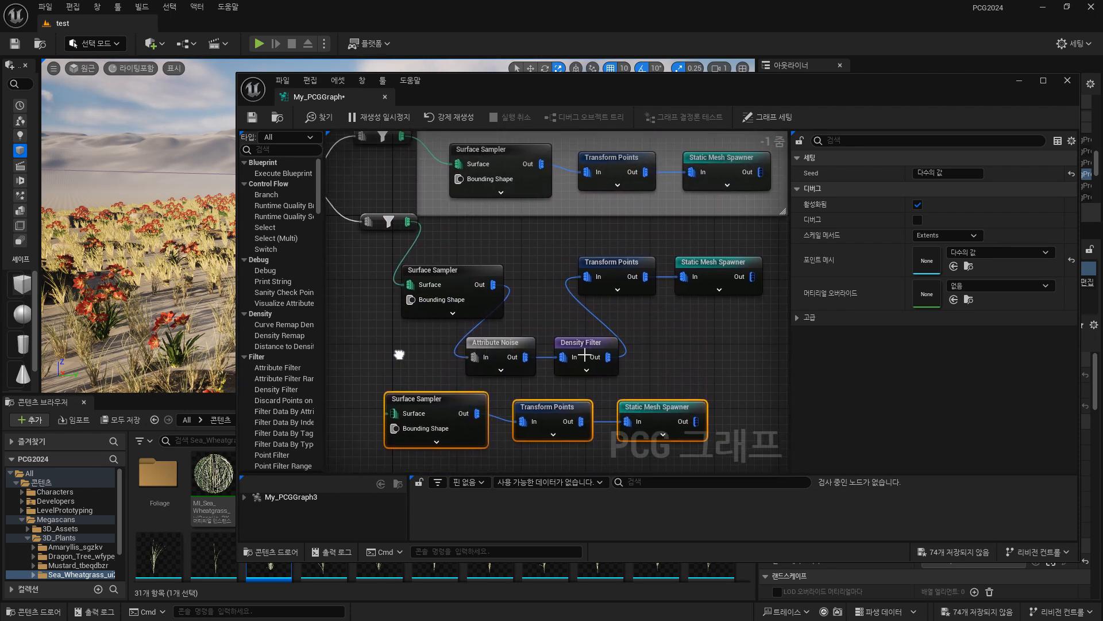
scroll(713, 356, "down", 3)
left_click_drag(526, 294, 750, 370)
key("c")
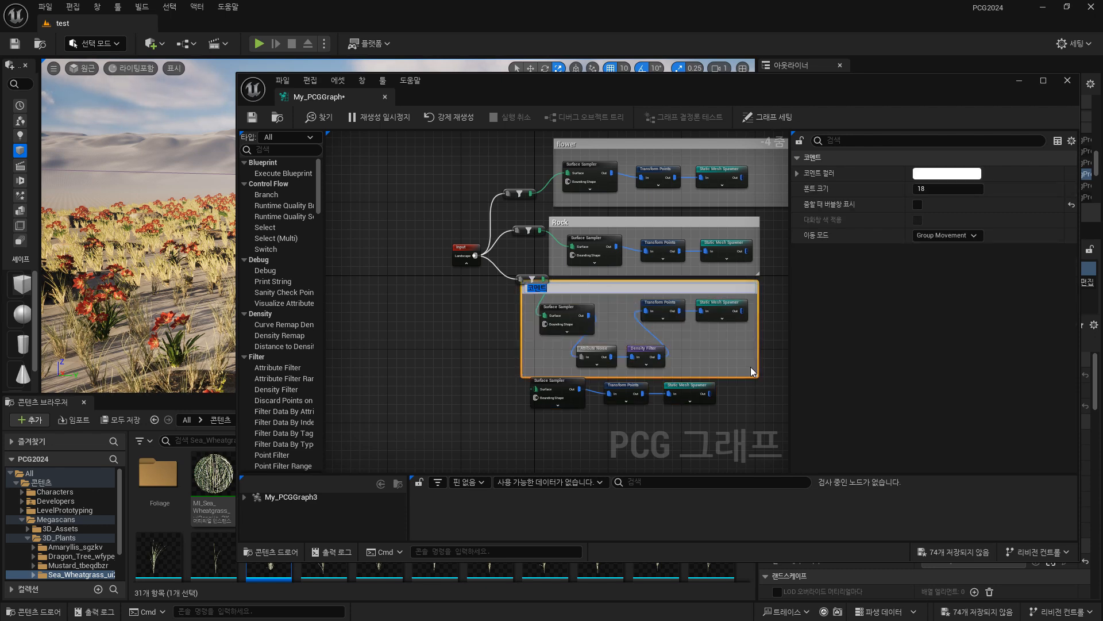
left_click(729, 414)
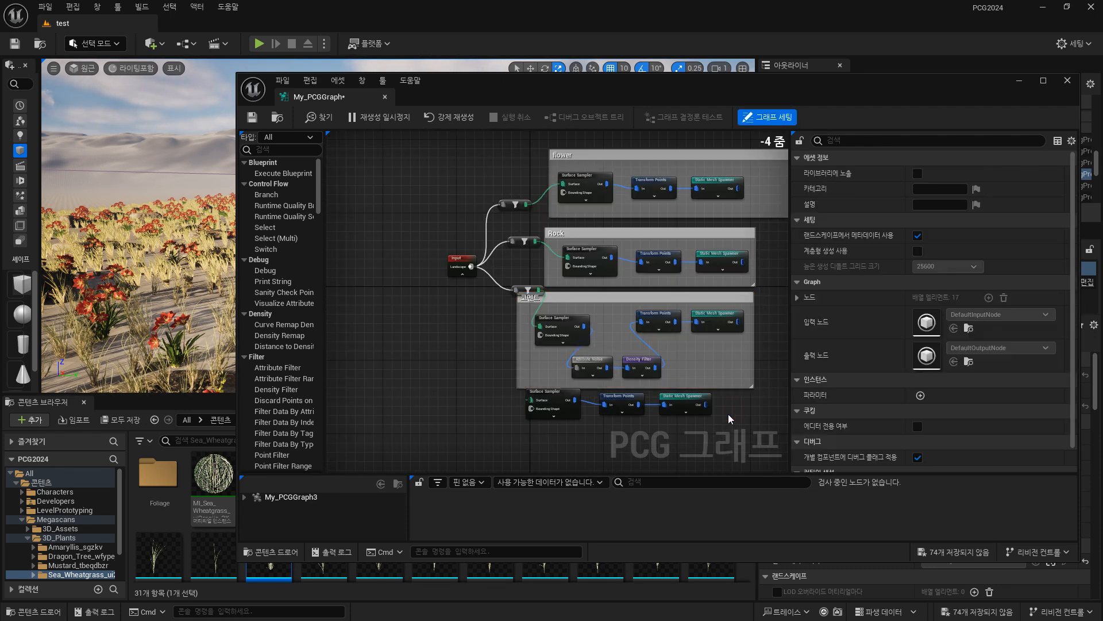
Enclose the duplicated node chain in its own comment box and shift it slightly away from the grass group.
right_click_drag(735, 427, 641, 385)
scroll(641, 385, "down", 3)
scroll(687, 407, "up", 2)
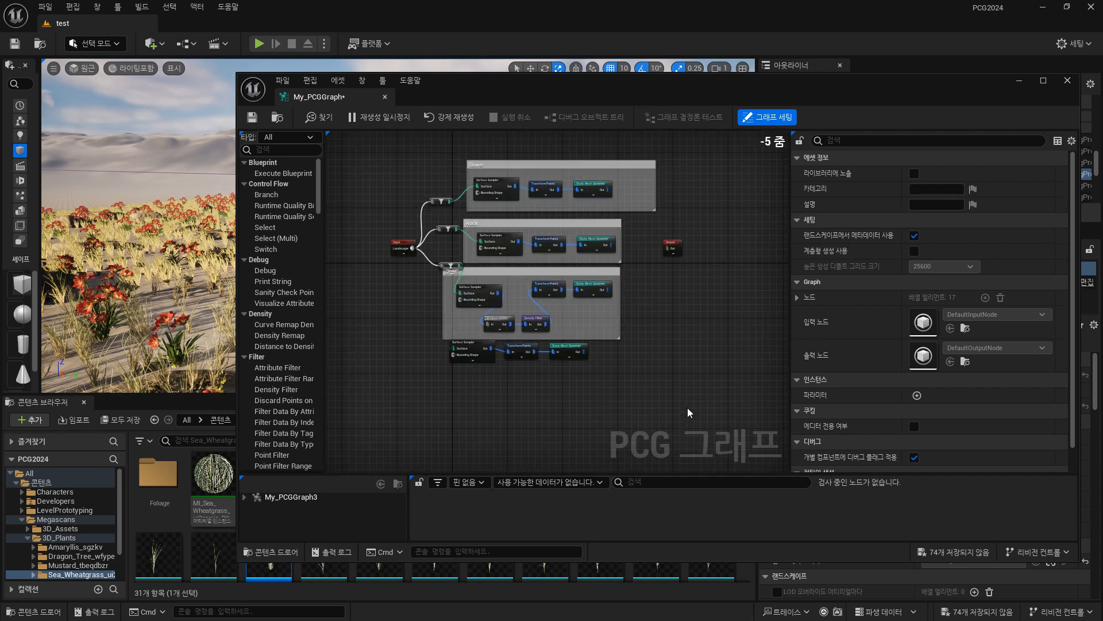
scroll(689, 413, "up", 2)
left_click_drag(678, 365, 367, 298)
left_click_drag(442, 301, 453, 326)
left_click_drag(382, 307, 777, 432)
key("c")
left_click(689, 420)
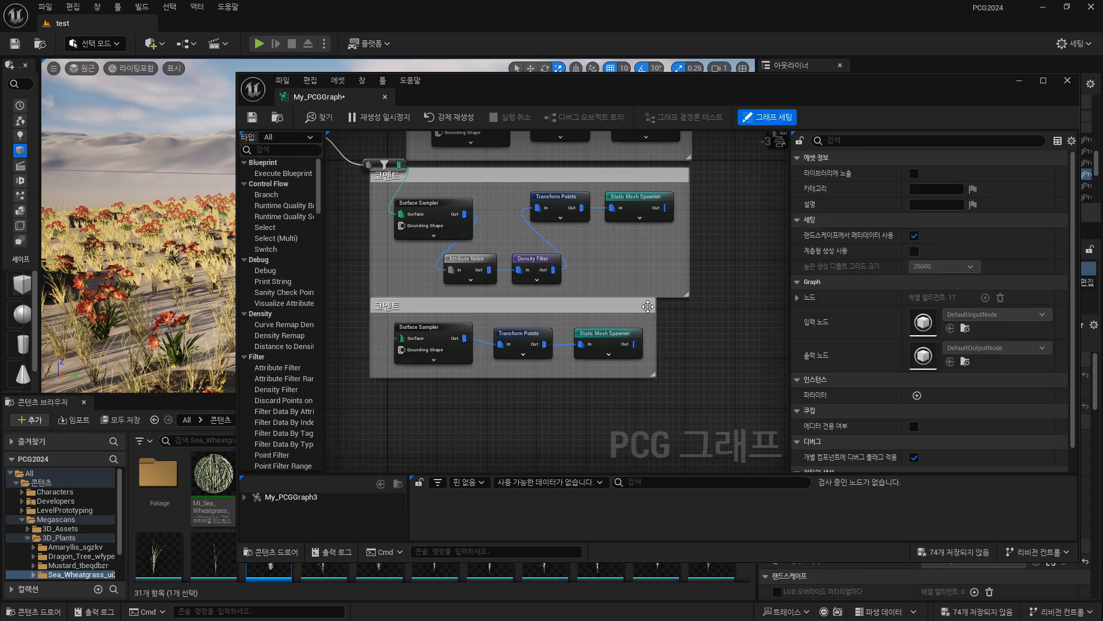
left_click_drag(648, 306, 661, 325)
left_click(374, 277)
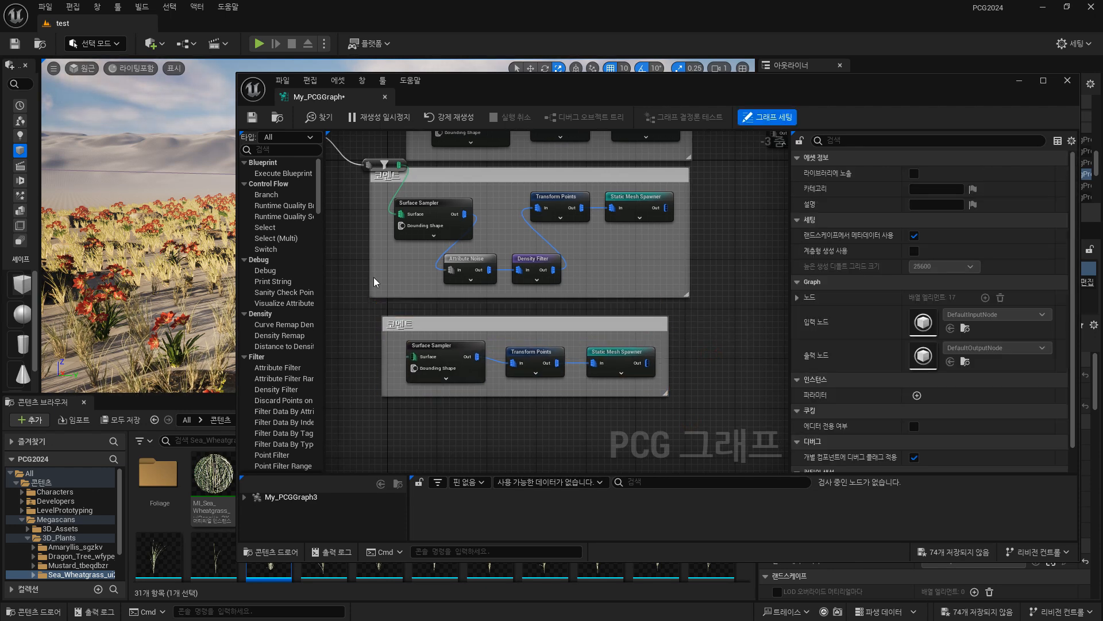
Uncover the content browser and select the static mesh in the Megascans Mossy_Forest_Roots folder under 3D_Assets.
left_click_drag(520, 76, 569, 27)
left_click(63, 528)
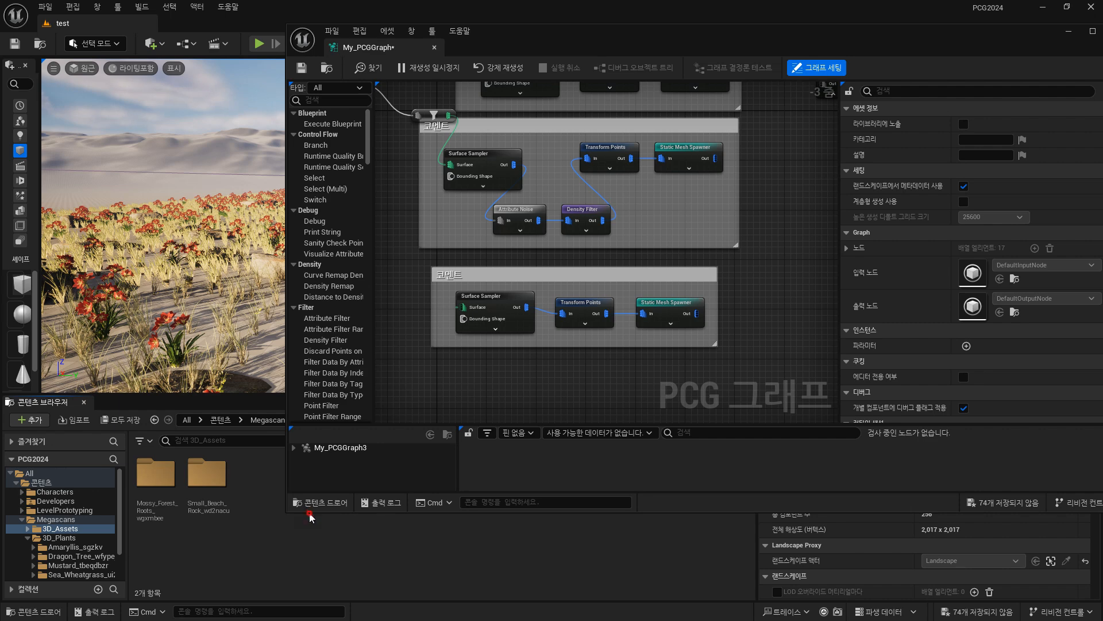
left_click_drag(308, 513, 311, 426)
right_click_drag(731, 318, 725, 248)
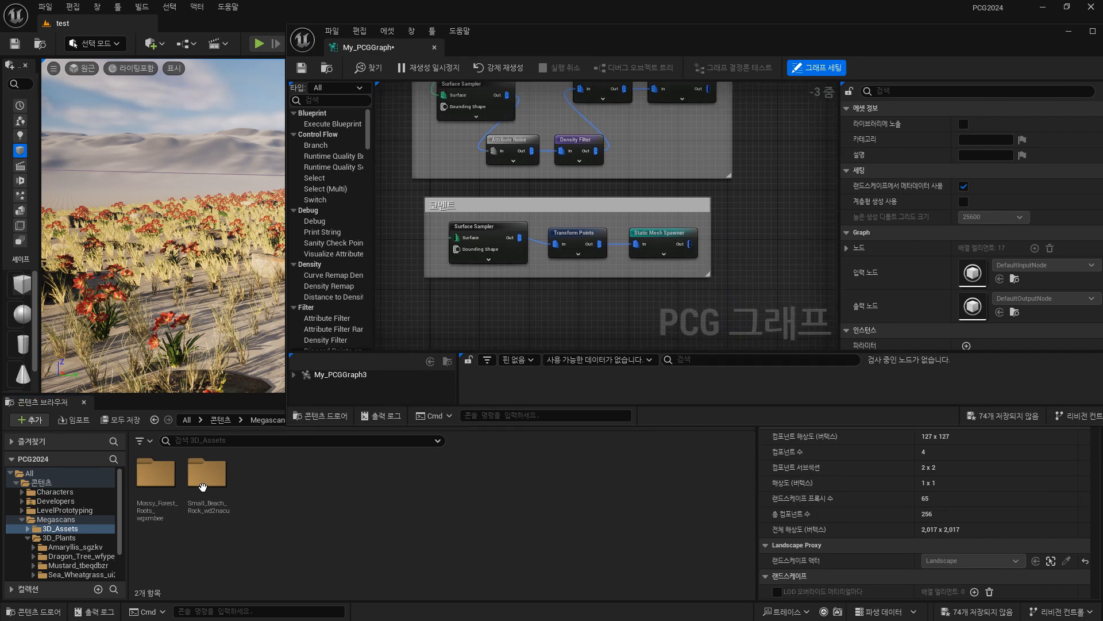
double_click(200, 484)
left_click(92, 538)
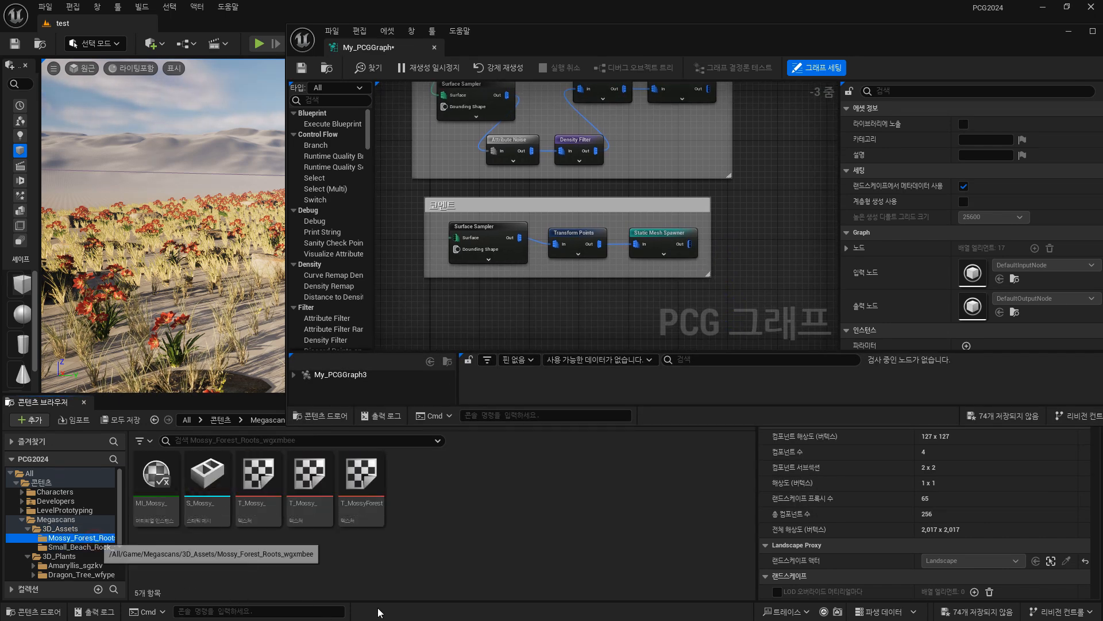
left_click(207, 477)
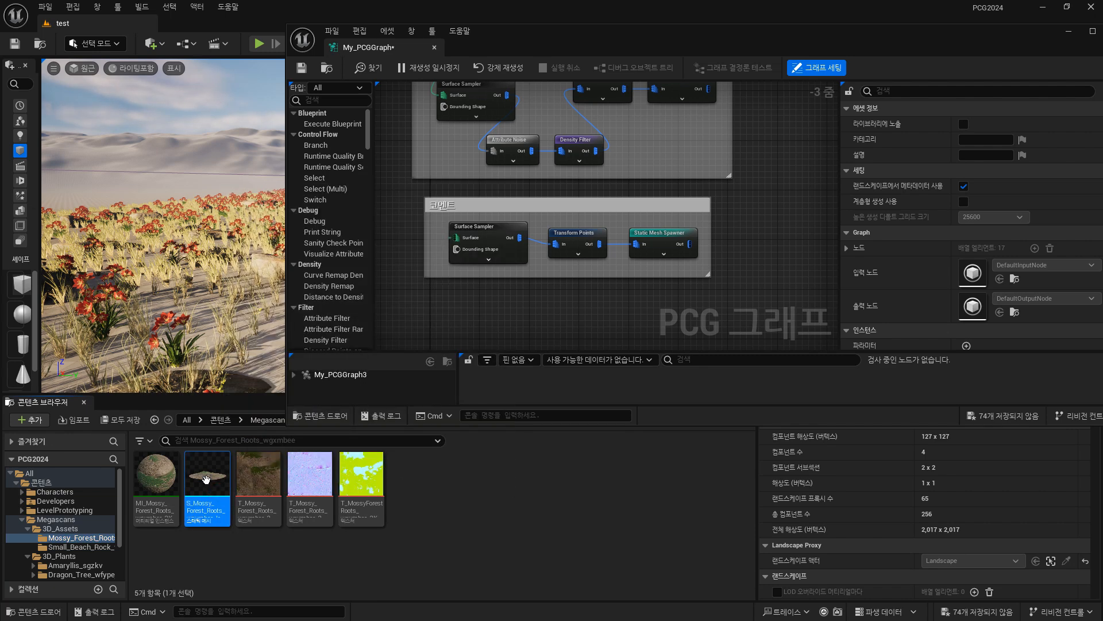
mouse_move(206, 479)
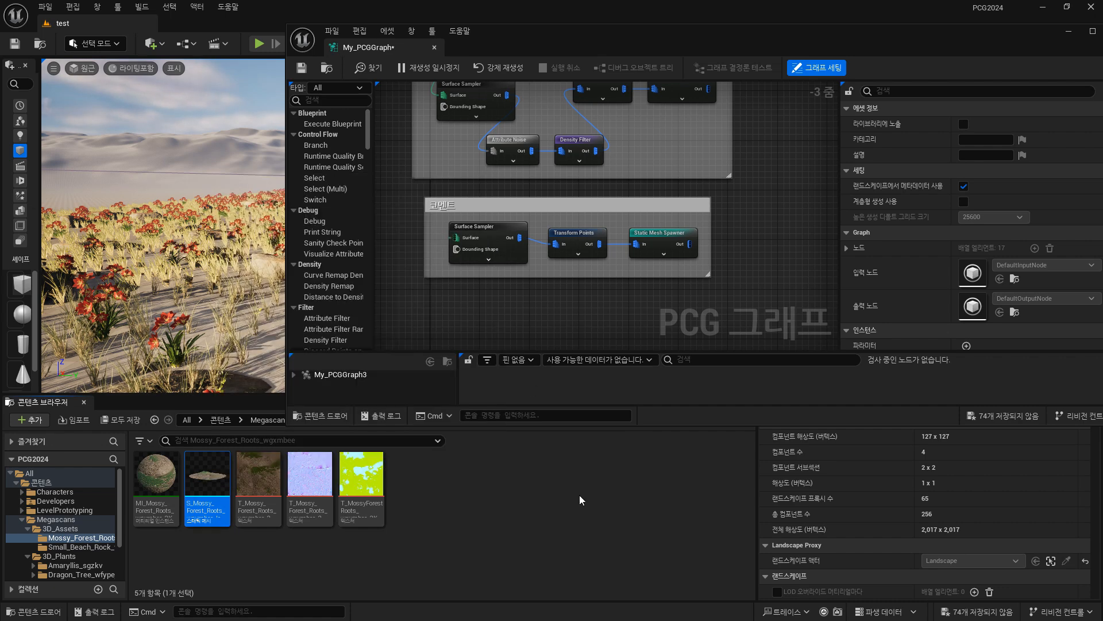
Connect the Input node's Landscape output to the Surface input of the duplicated Surface Sampler.
left_click_drag(591, 32, 437, 95)
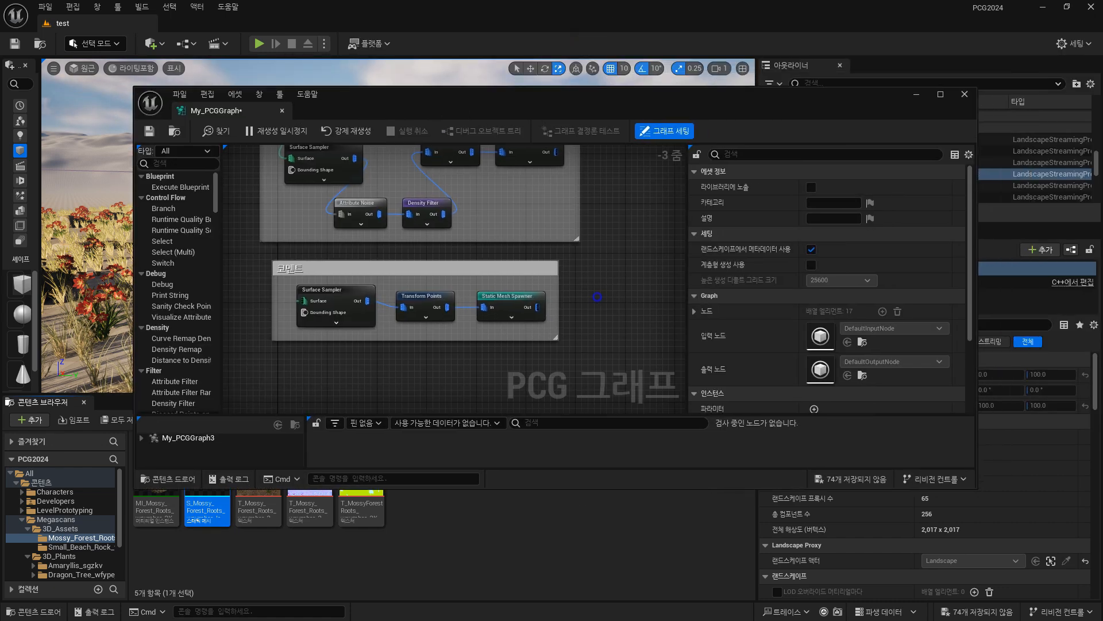
right_click_drag(311, 261, 394, 289)
right_click_drag(277, 281, 361, 345)
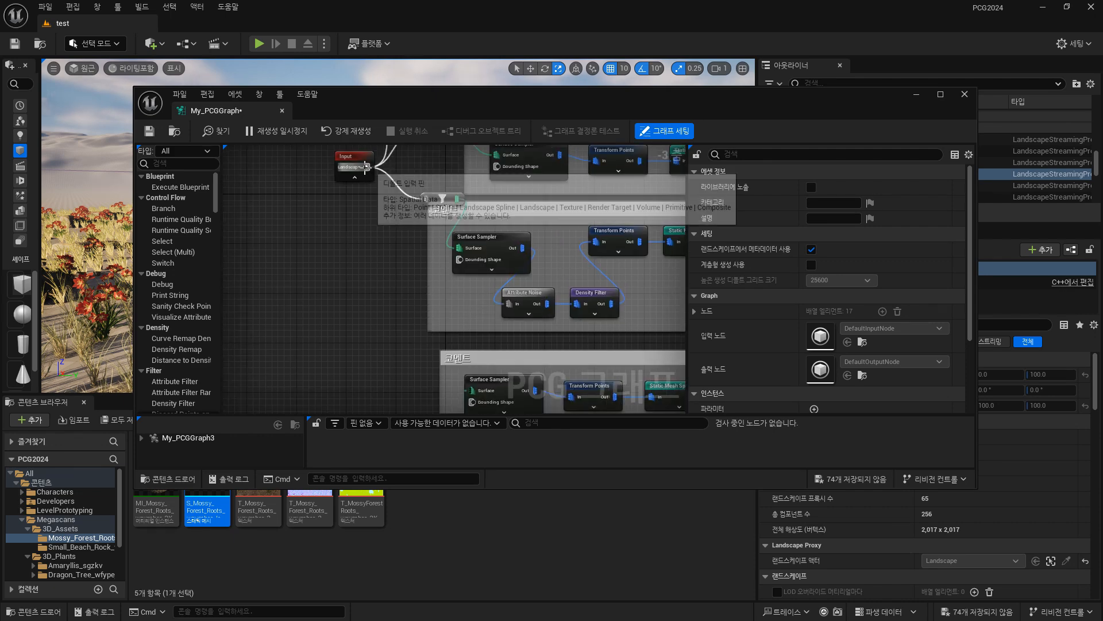
left_click_drag(366, 167, 471, 391)
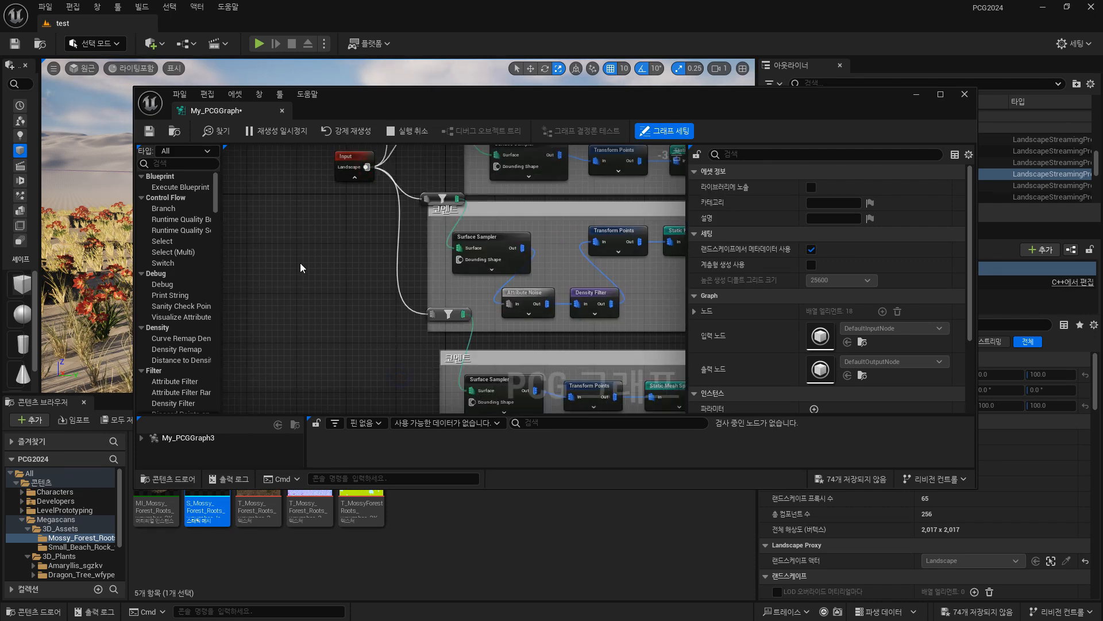
right_click_drag(323, 278, 215, 431)
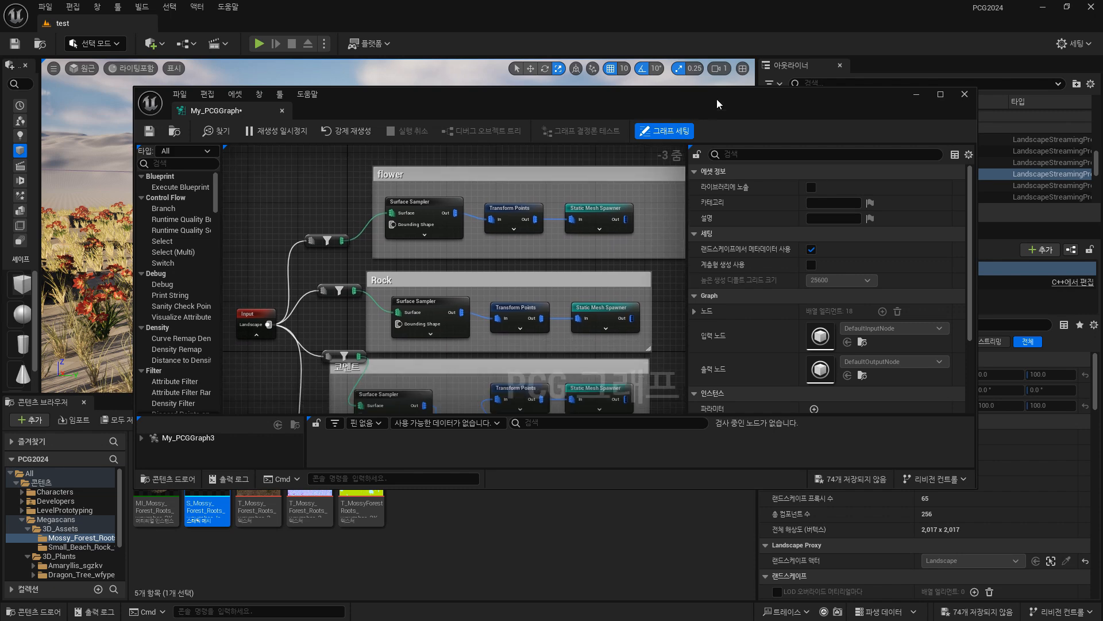
Maximize the graph window and move the filter nodes feeding the two lower groups clear of the comment boxes.
double_click(716, 97)
mouse_move(638, 457)
right_mouse_down()
mouse_move(643, 414)
mouse_move(643, 446)
right_mouse_up()
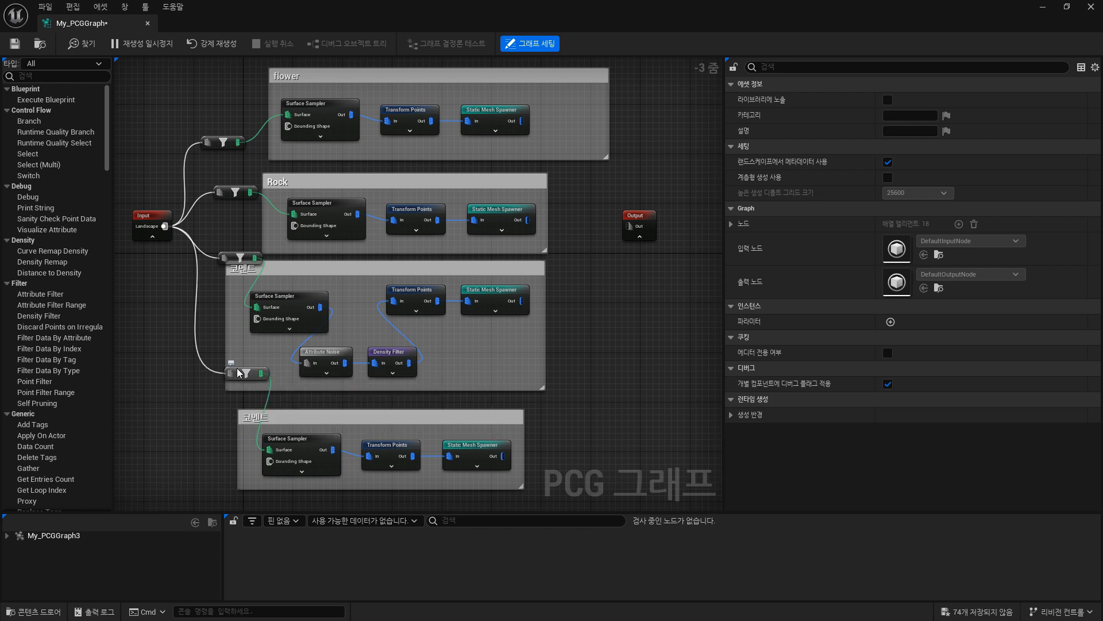
left_click_drag(241, 375, 161, 386)
left_click_drag(223, 257, 195, 297)
left_click(241, 238)
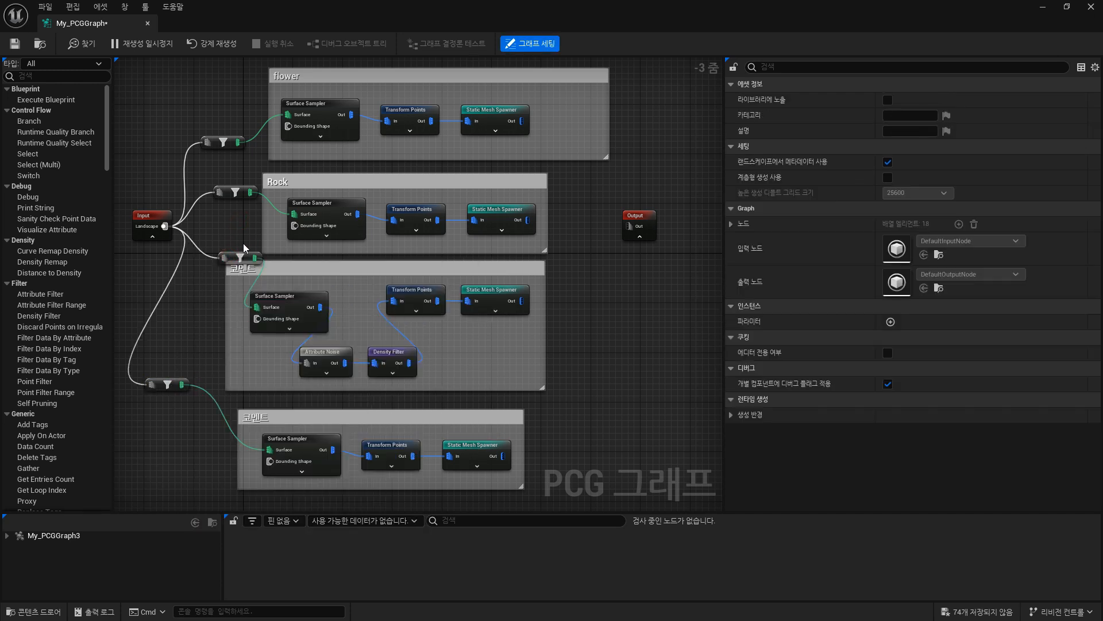
left_click_drag(231, 254, 183, 307)
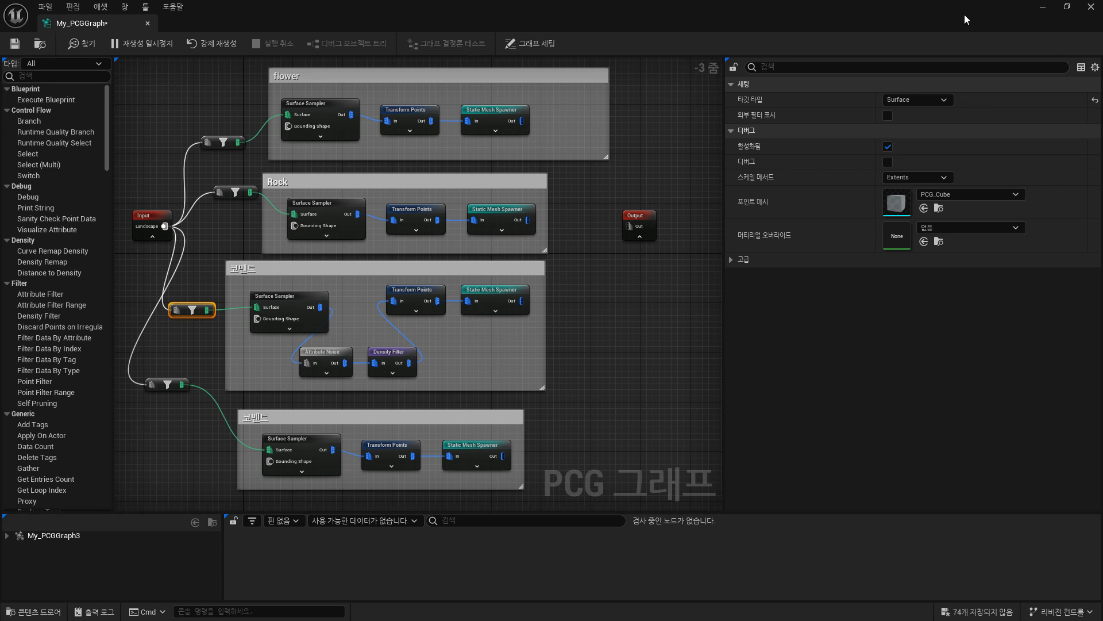
Set the Looseness of the duplicated Surface Sampler to 1.0.
left_click(313, 446)
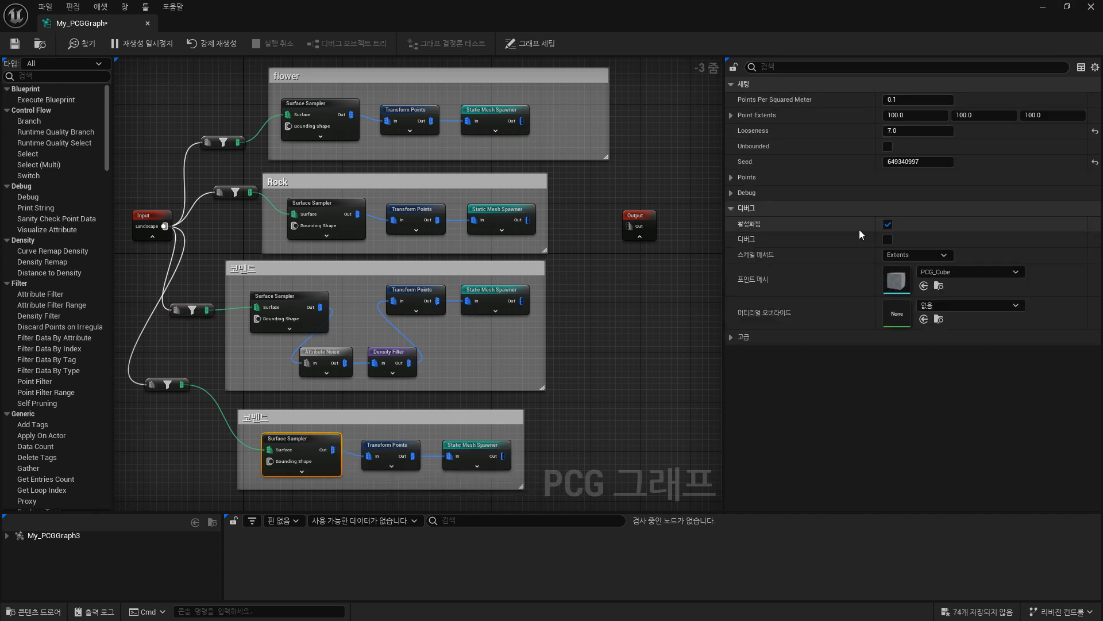
left_click(921, 130)
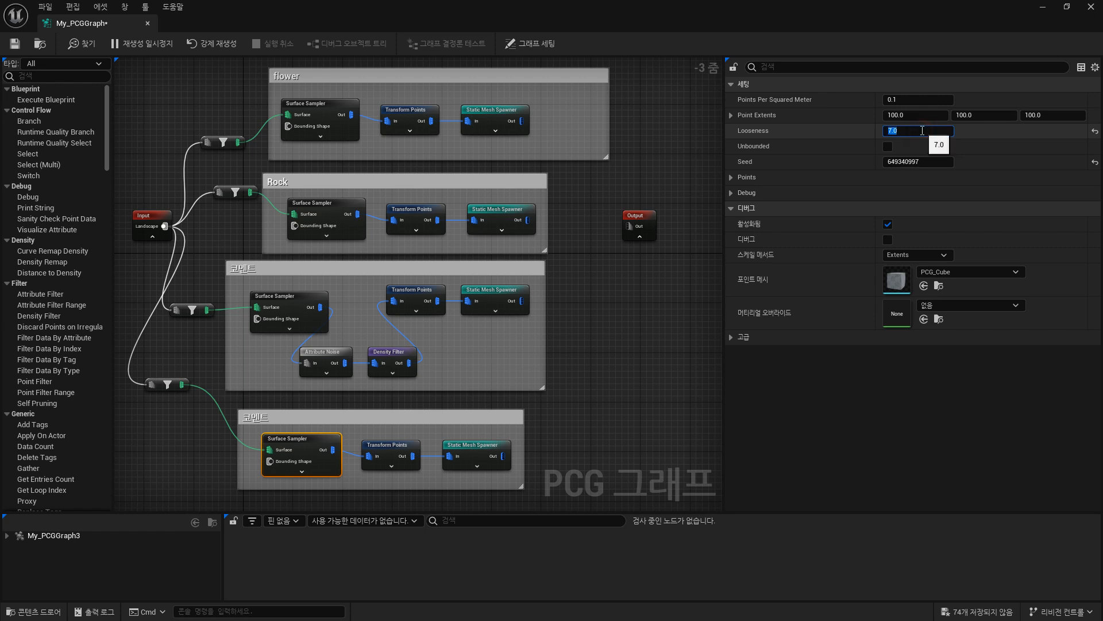
type("1")
key("Return")
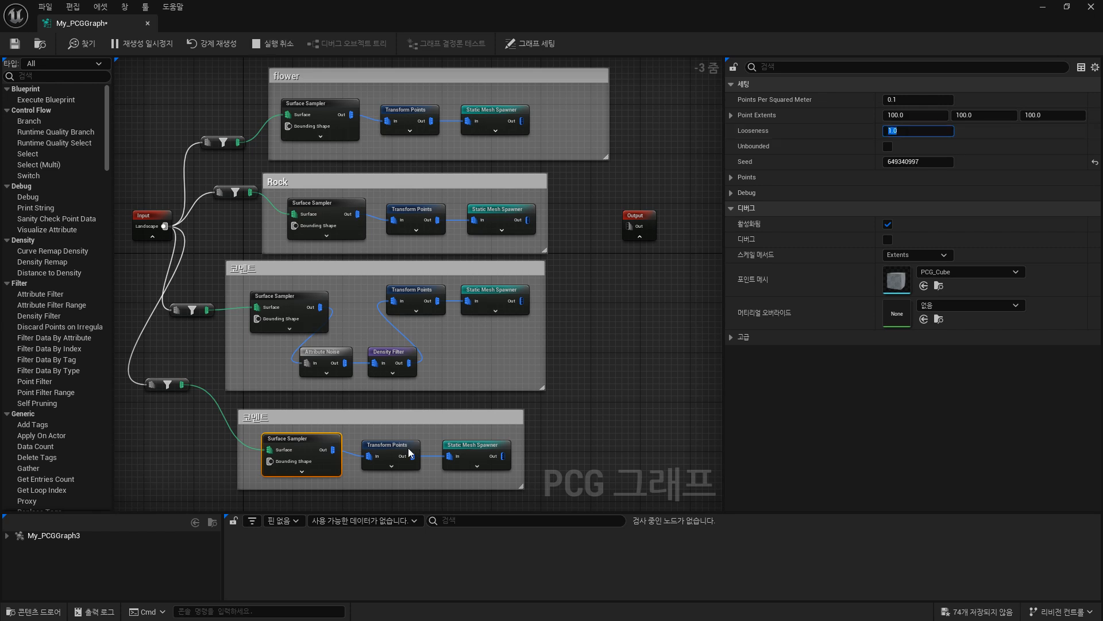
Set Offset Max on the duplicated Transform Points node to 0 in X and 300 in Y.
left_click(412, 452)
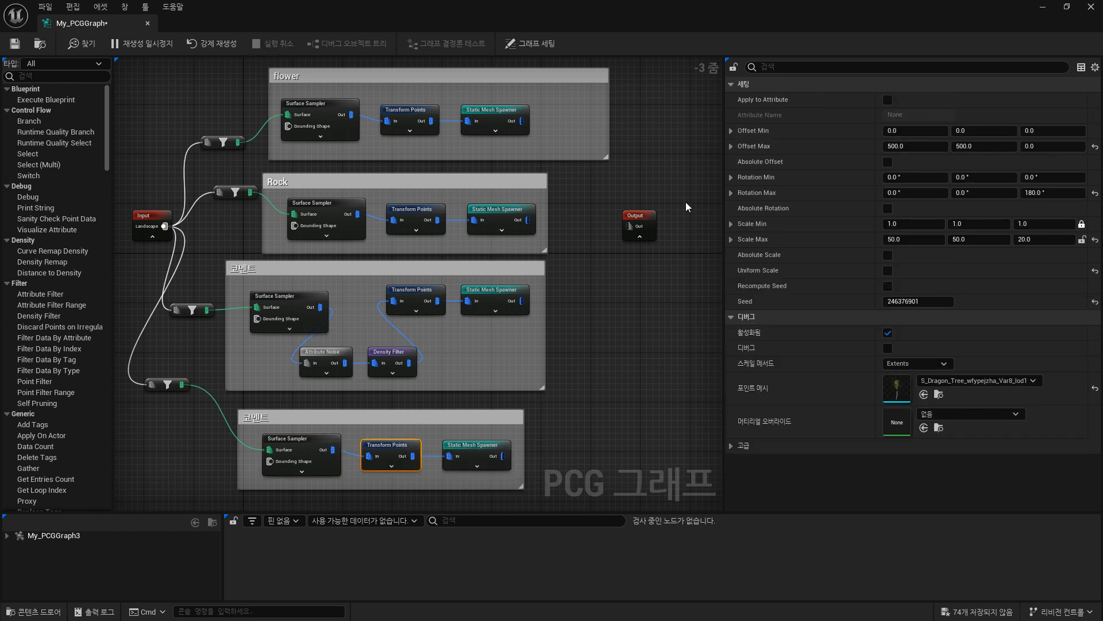
left_click(916, 146)
type("0")
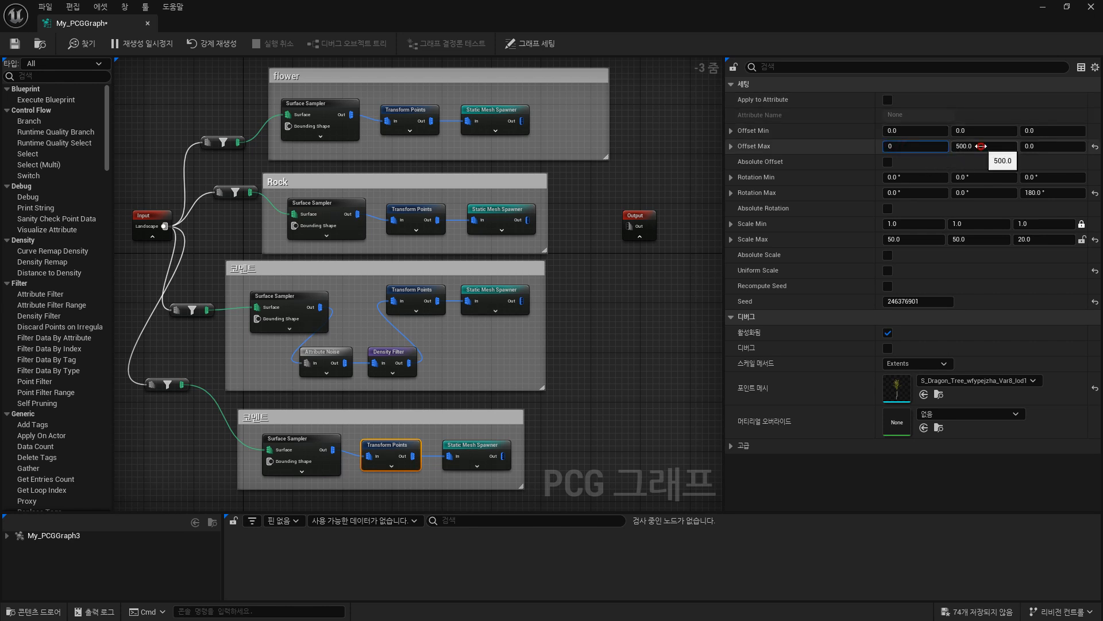
left_click(981, 146)
type("00")
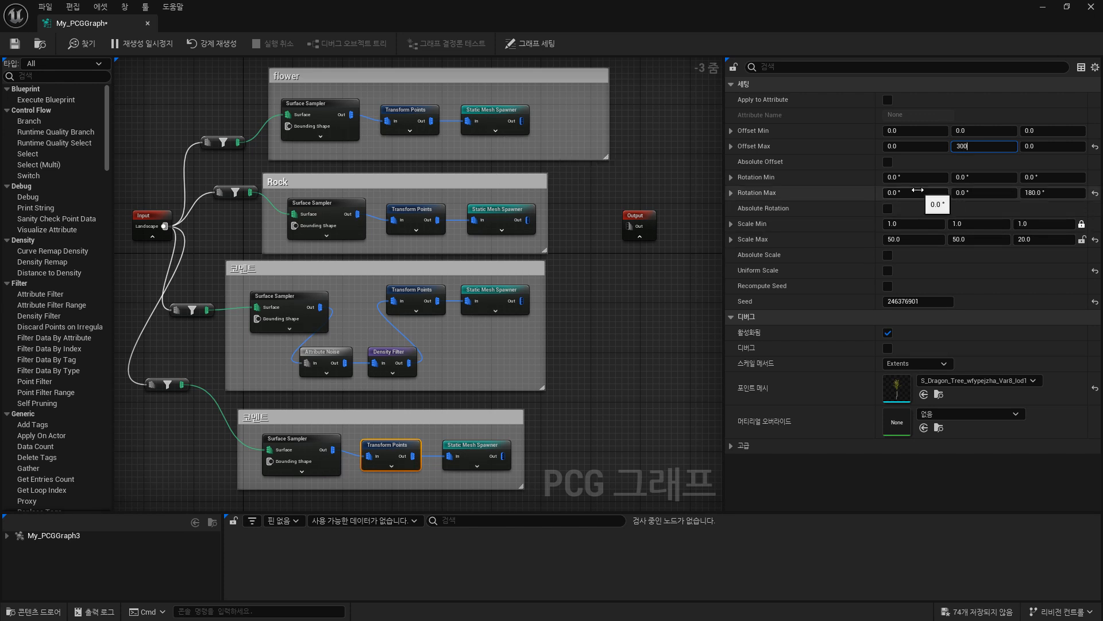
key("Return")
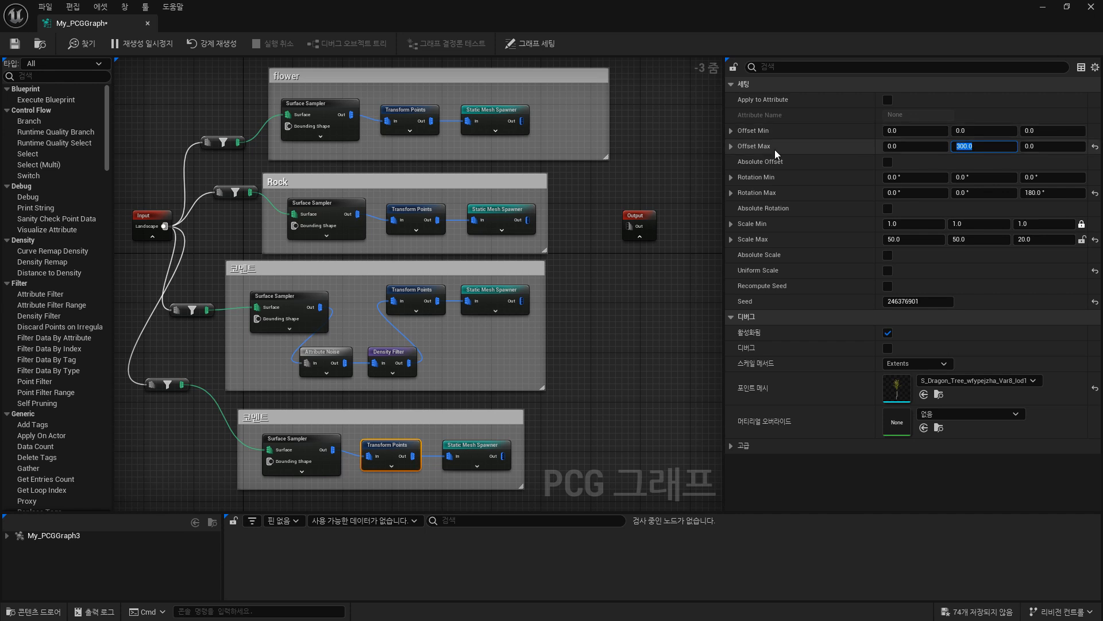
Review the mesh entry of the lowest group's Static Mesh Spawner and the settings of its Transform Points node.
left_click(486, 455)
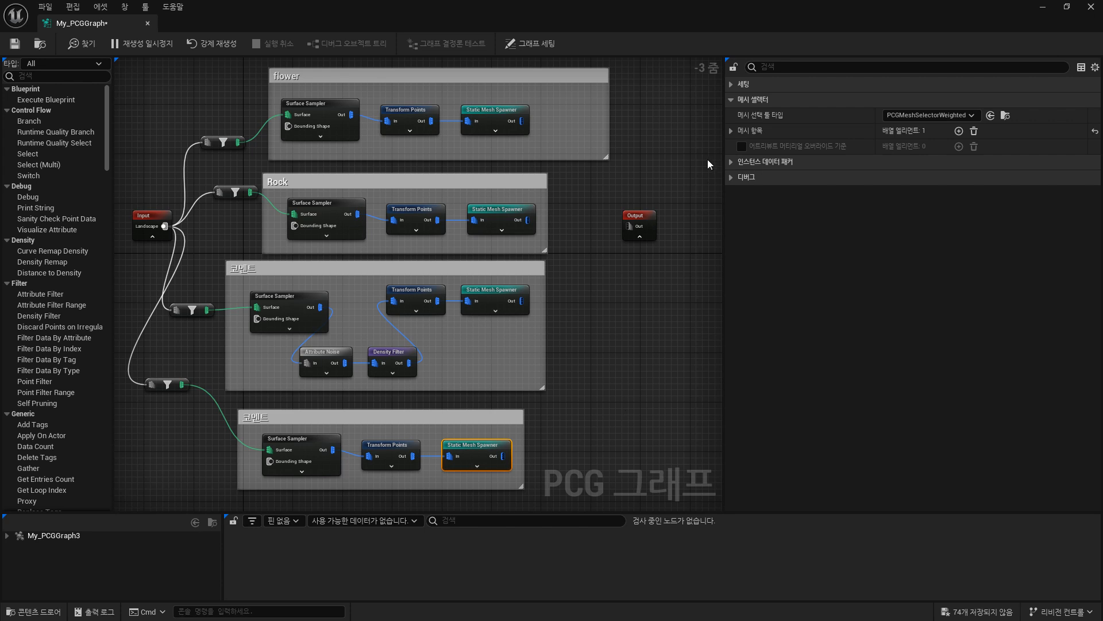
left_click(731, 130)
left_click(400, 452)
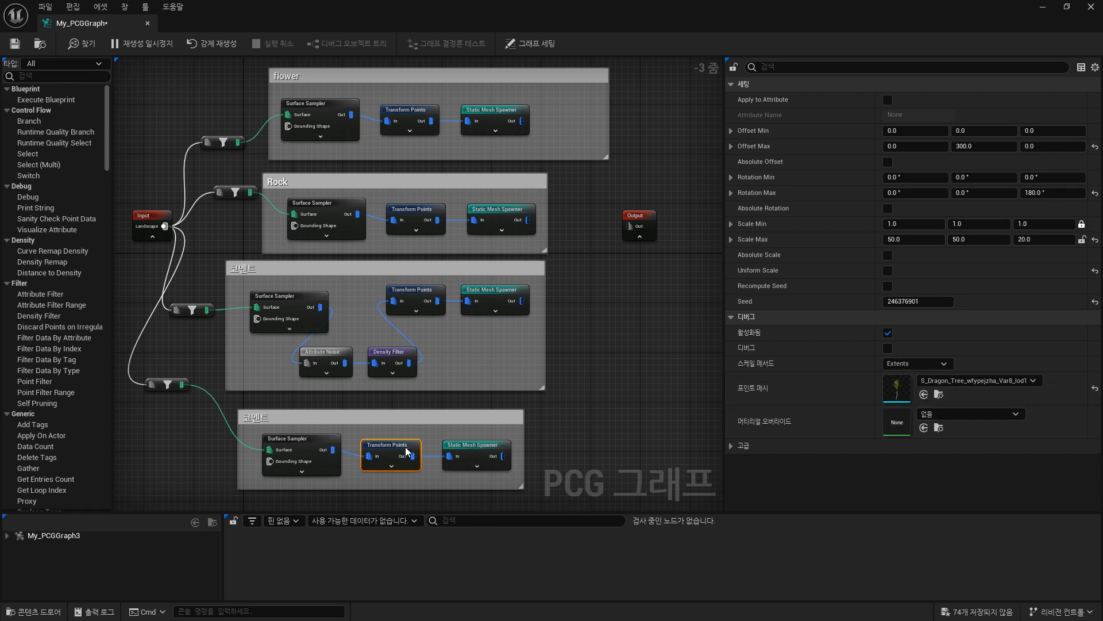
left_click(483, 447)
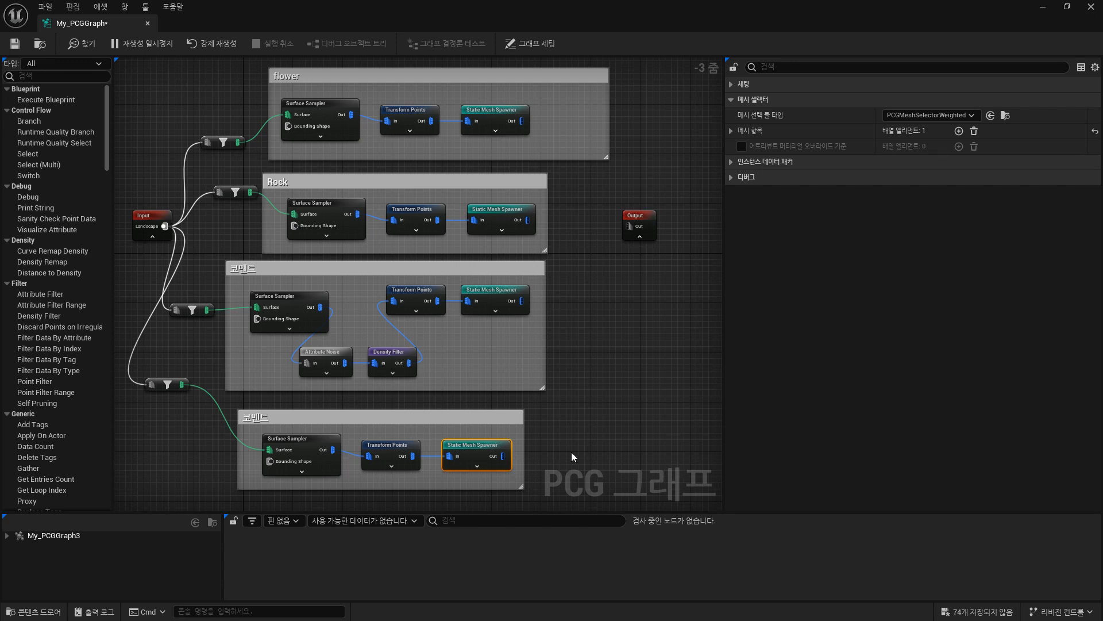
left_click(731, 131)
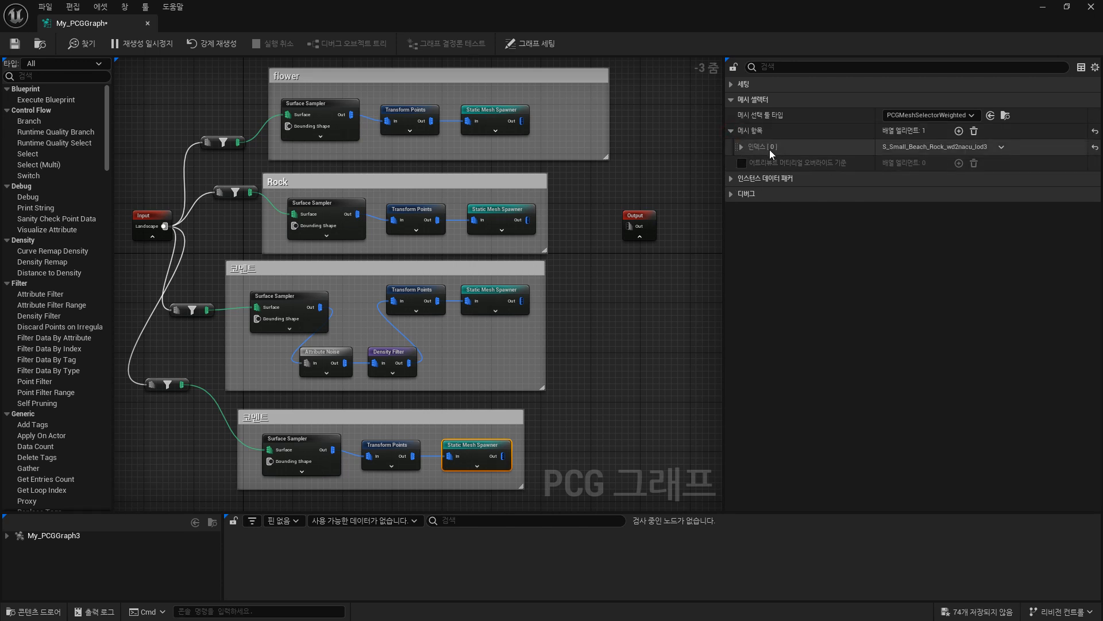
left_click(741, 147)
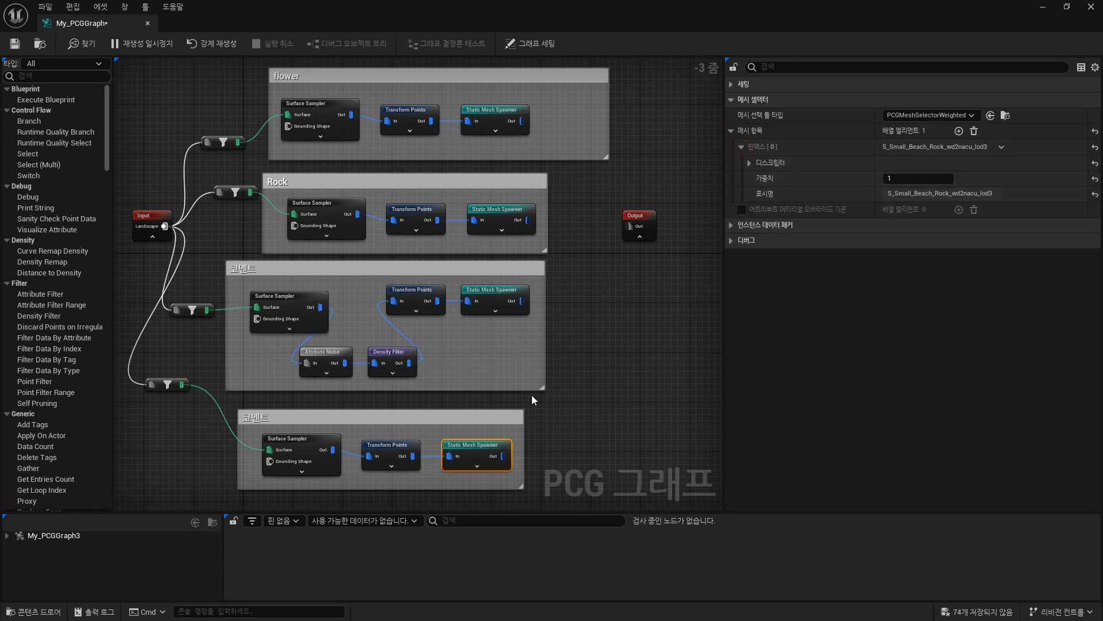
left_click(388, 448)
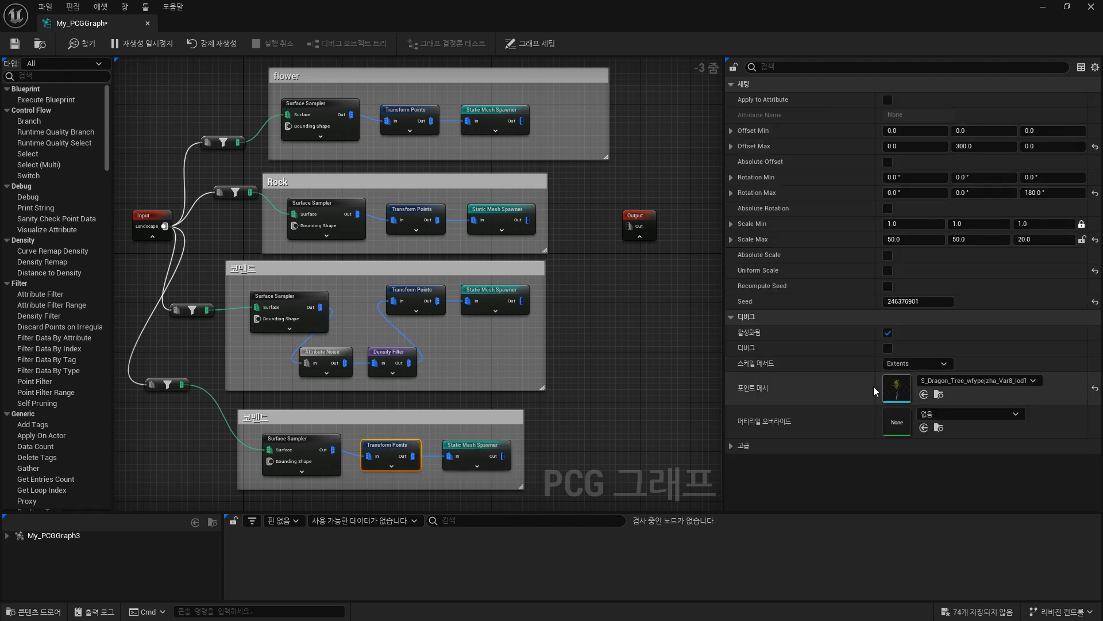
Replace the static mesh in the lowest group's Static Mesh Spawner entry with the S_Mossy_Forest_Roots mesh.
left_click(477, 449)
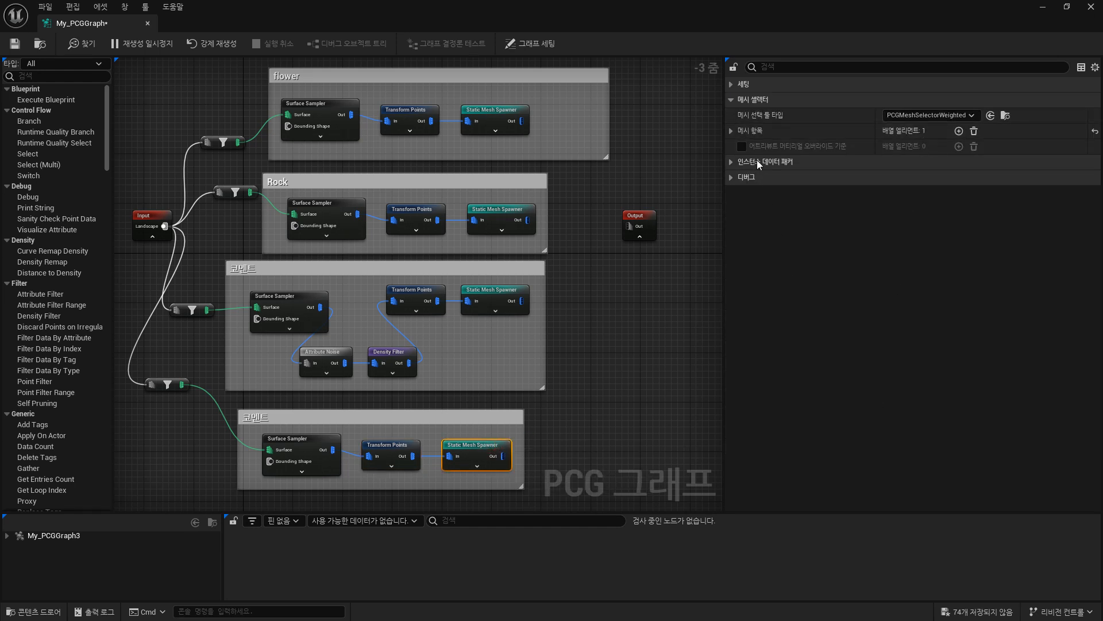
left_click(732, 132)
left_click(741, 147)
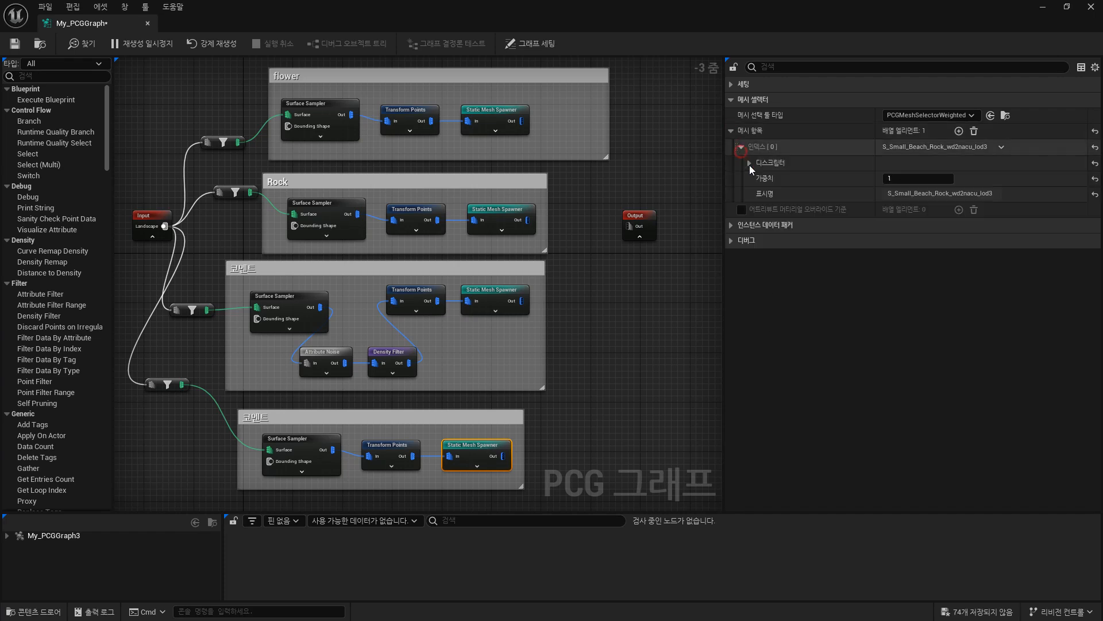
left_click(749, 162)
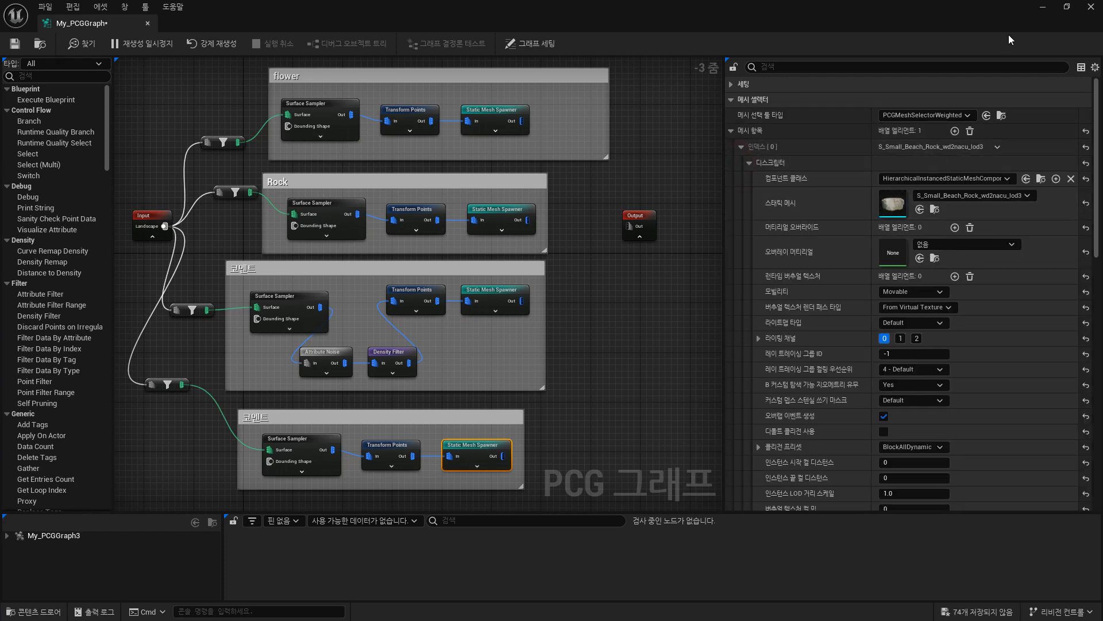
left_click(1066, 6)
left_click_drag(613, 105, 633, 68)
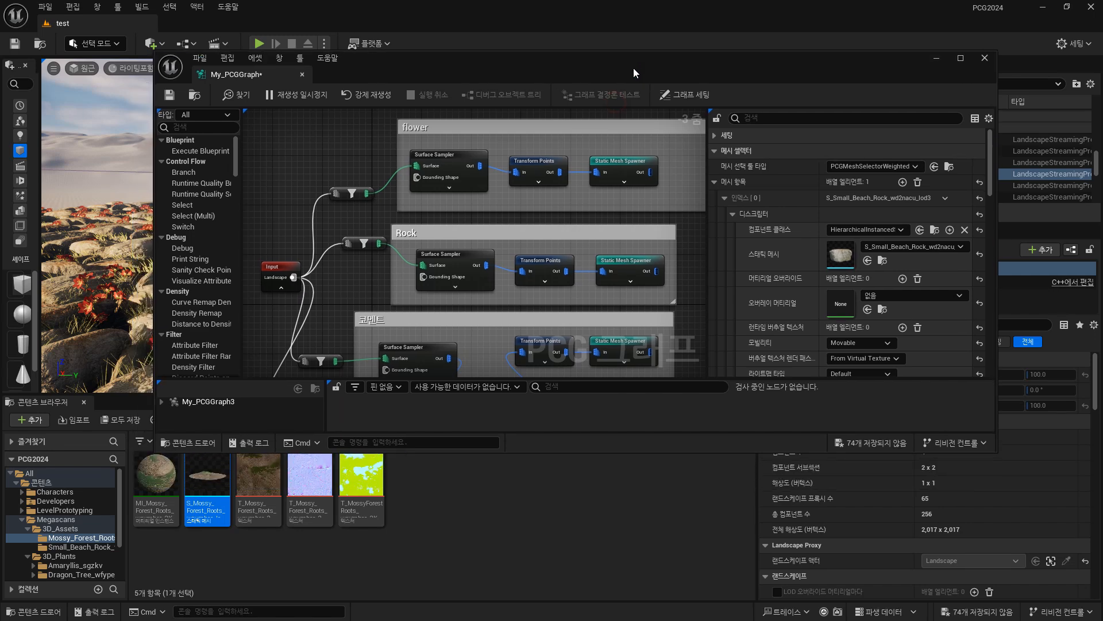
left_click_drag(207, 477, 942, 251)
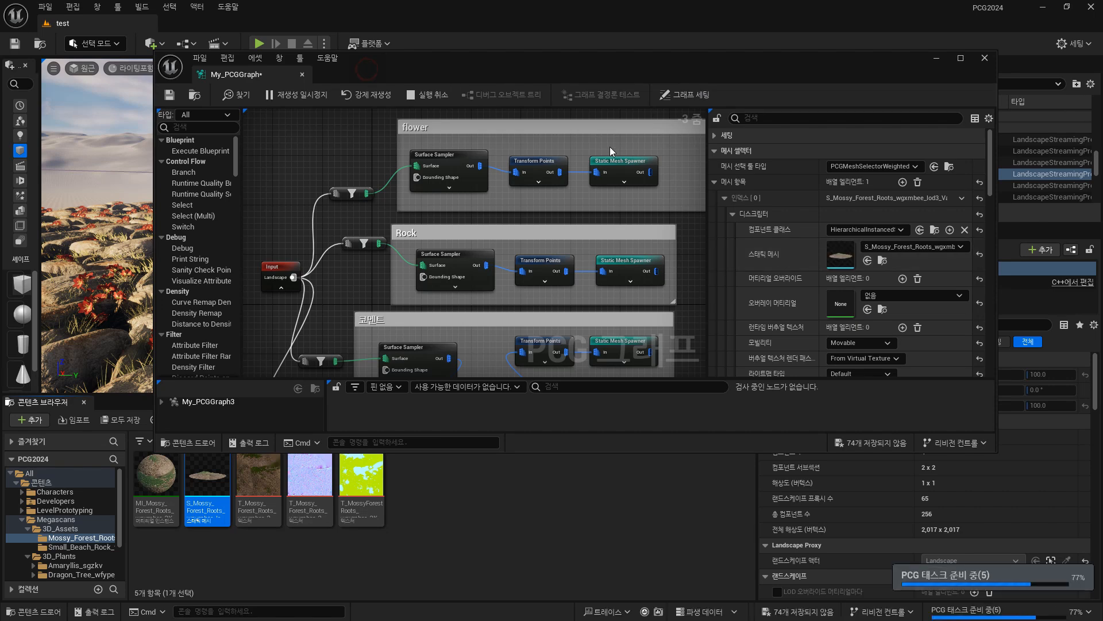
Set the Looseness of the Surface Sampler in the lowest group to 5.
left_click(446, 92)
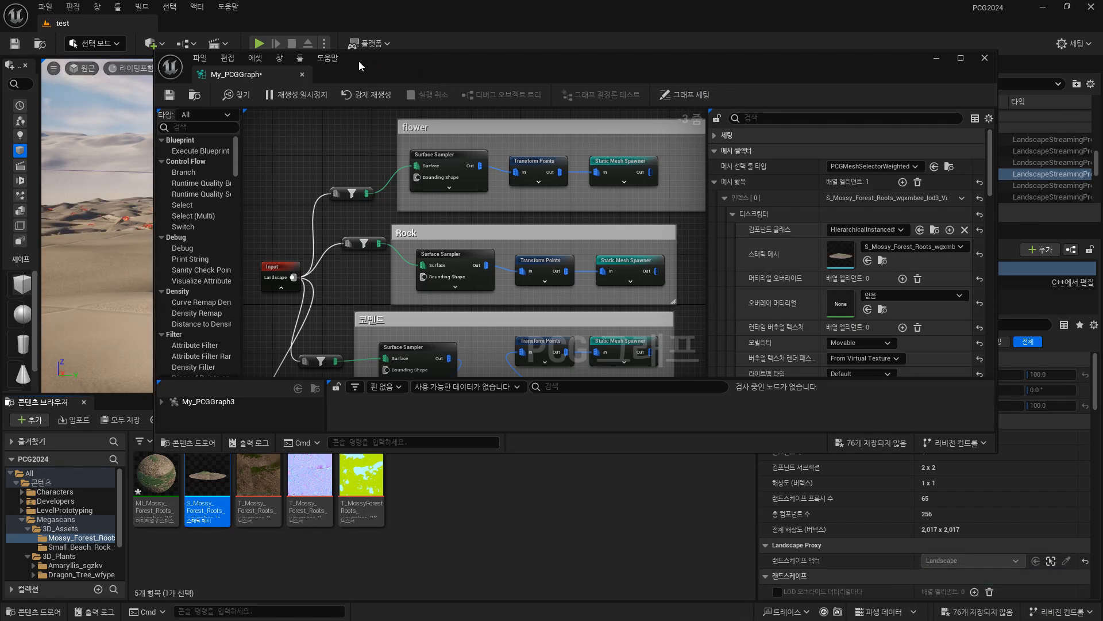
left_click_drag(359, 63, 546, 200)
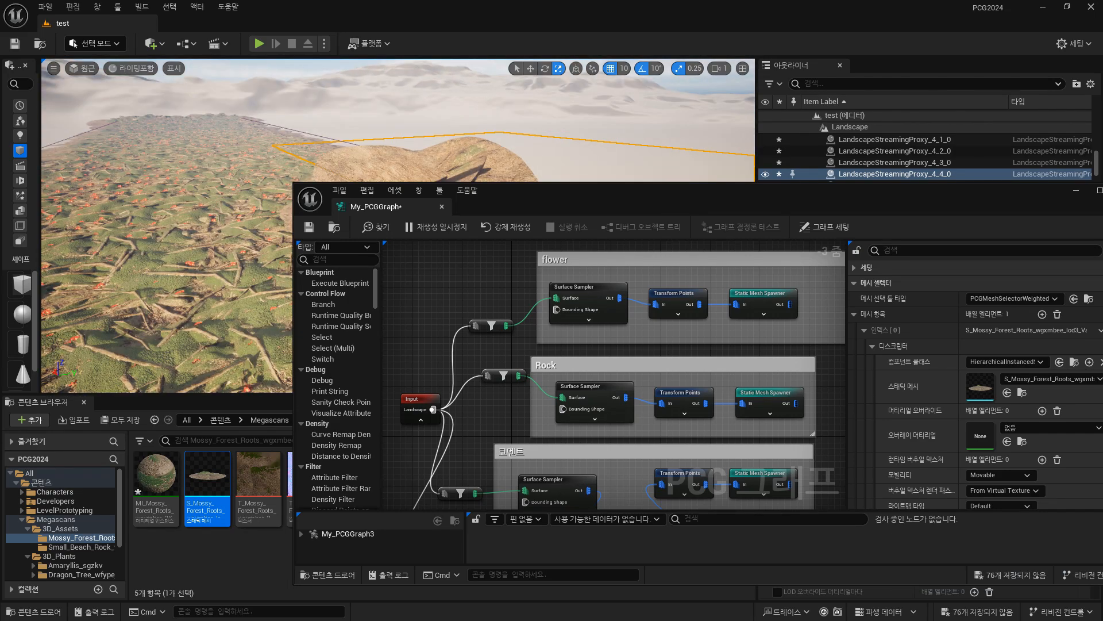
left_click_drag(664, 205, 585, 122)
right_click_drag(536, 395, 508, 191)
scroll(549, 361, "up", 2)
scroll(543, 362, "up", 1)
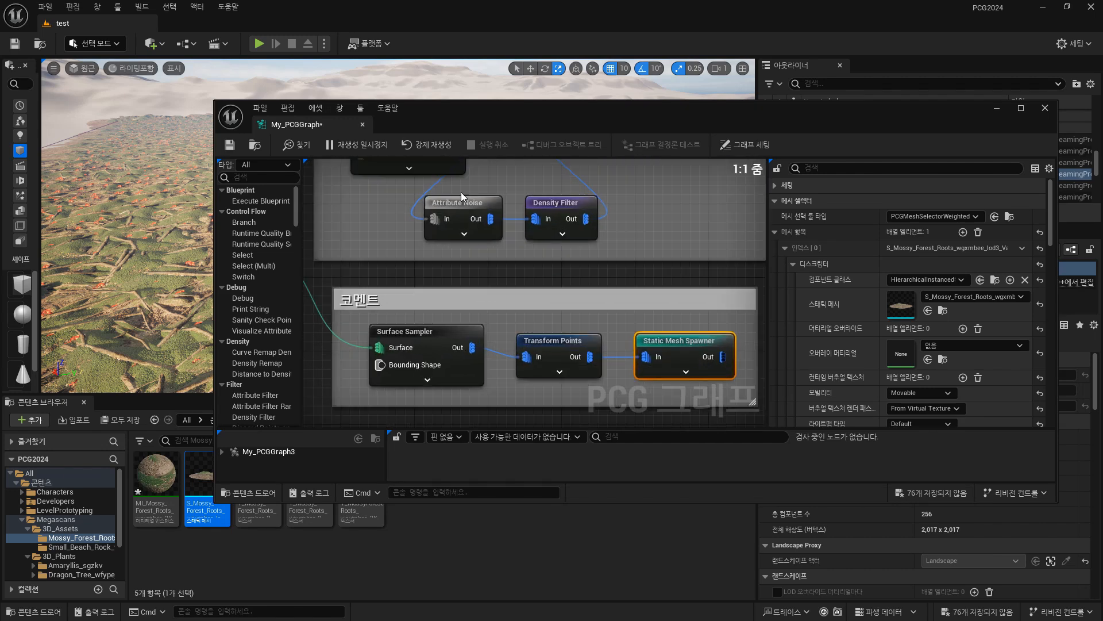
left_click(458, 327)
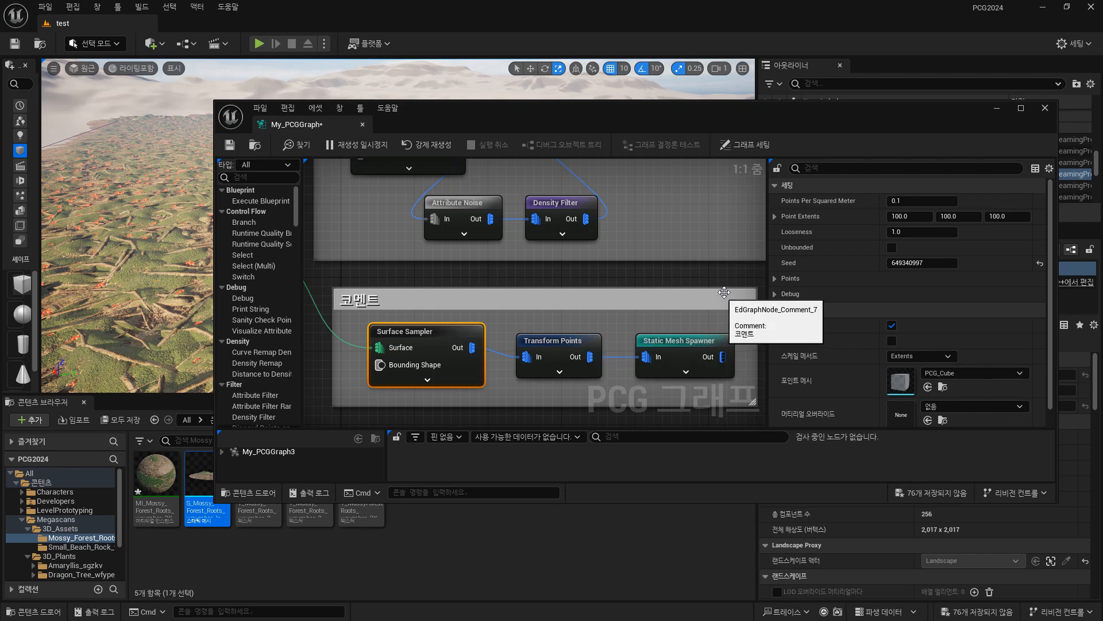
left_click(930, 230)
type("5")
key("Return")
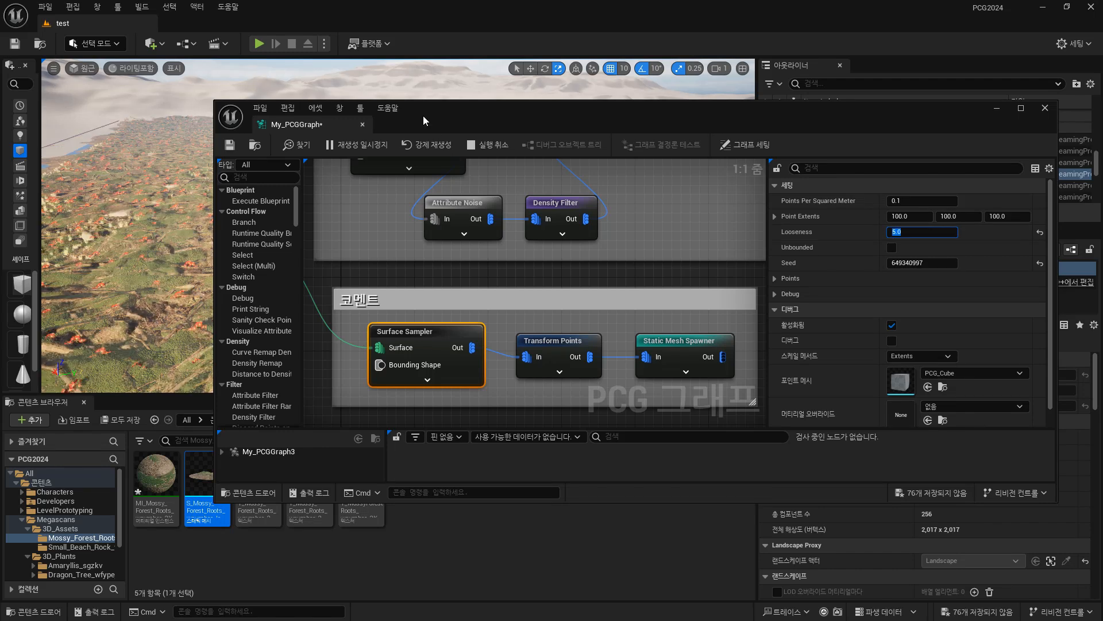
Try Looseness values of 10 and 8 on the lowest group's Surface Sampler.
left_click_drag(423, 115, 452, 133)
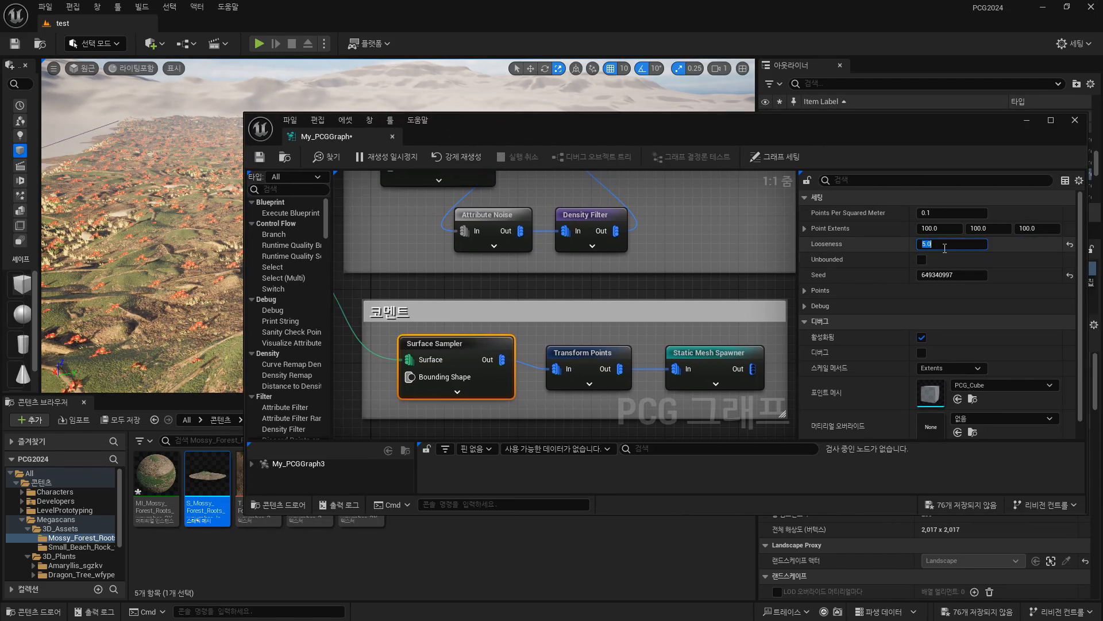
type("10")
key("Return")
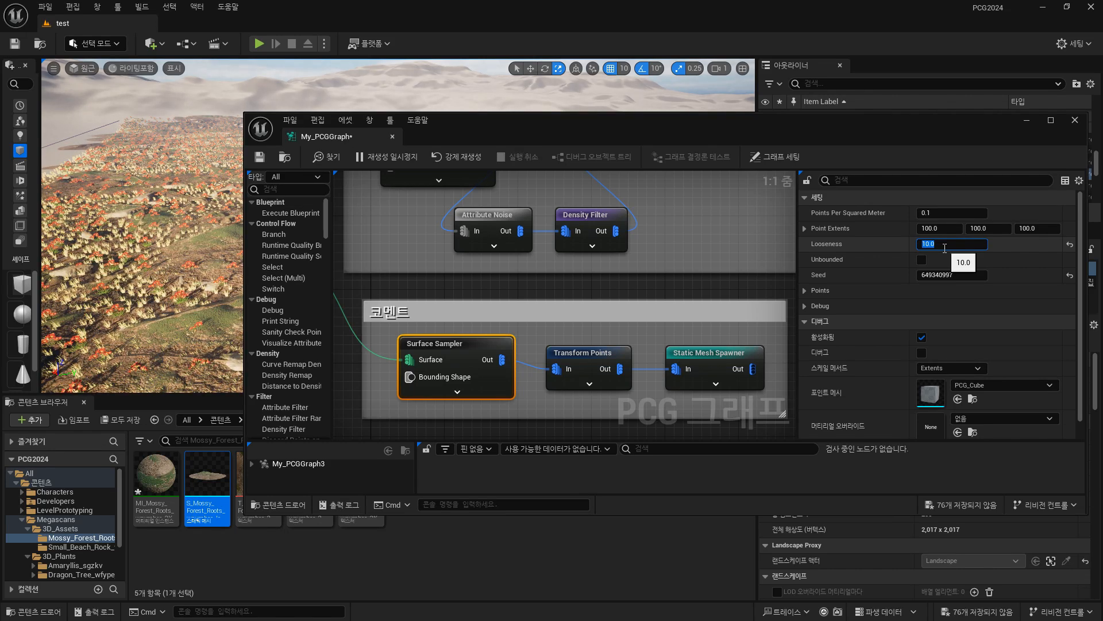
type("8")
key("Return")
Set the Looseness of the lowest group's Surface Sampler to 13 and uncover more of the viewport.
left_click_drag(497, 132, 449, 147)
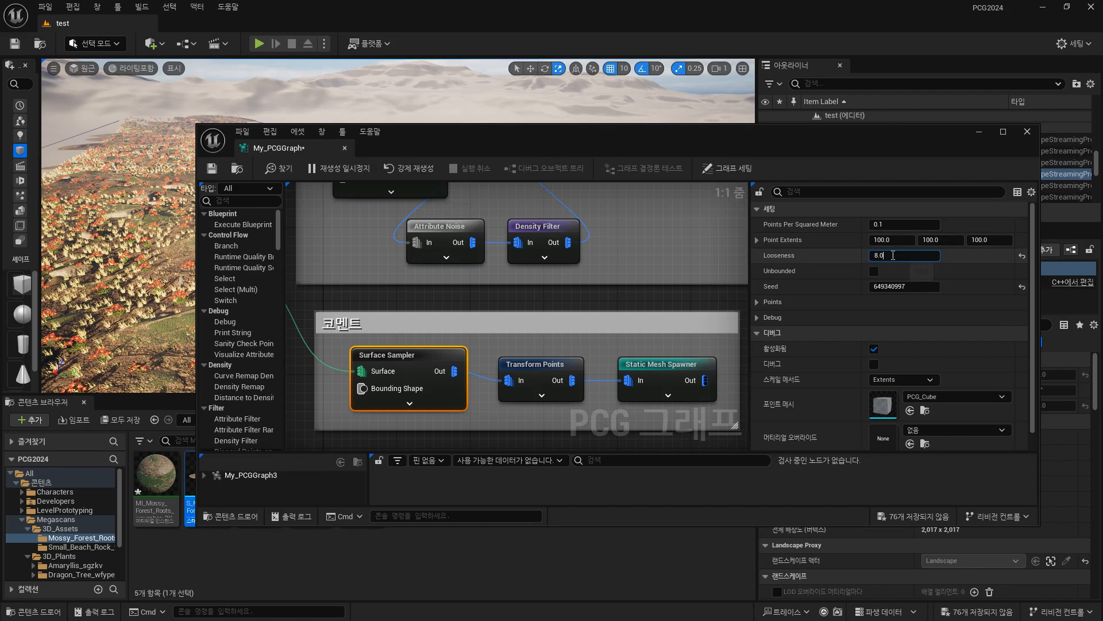
left_click_drag(895, 255, 770, 247)
type("13")
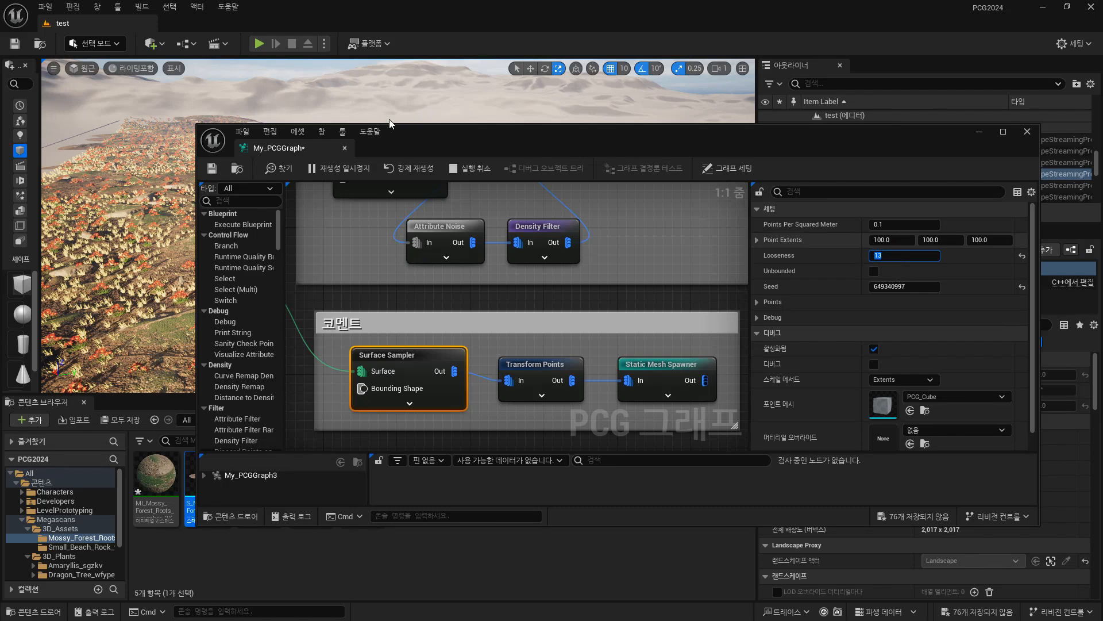
key("Return")
left_click_drag(412, 143, 351, 133)
Set Scale Max on the lowest group's Transform Points node to 10 in X, Y and Z.
left_click(483, 358)
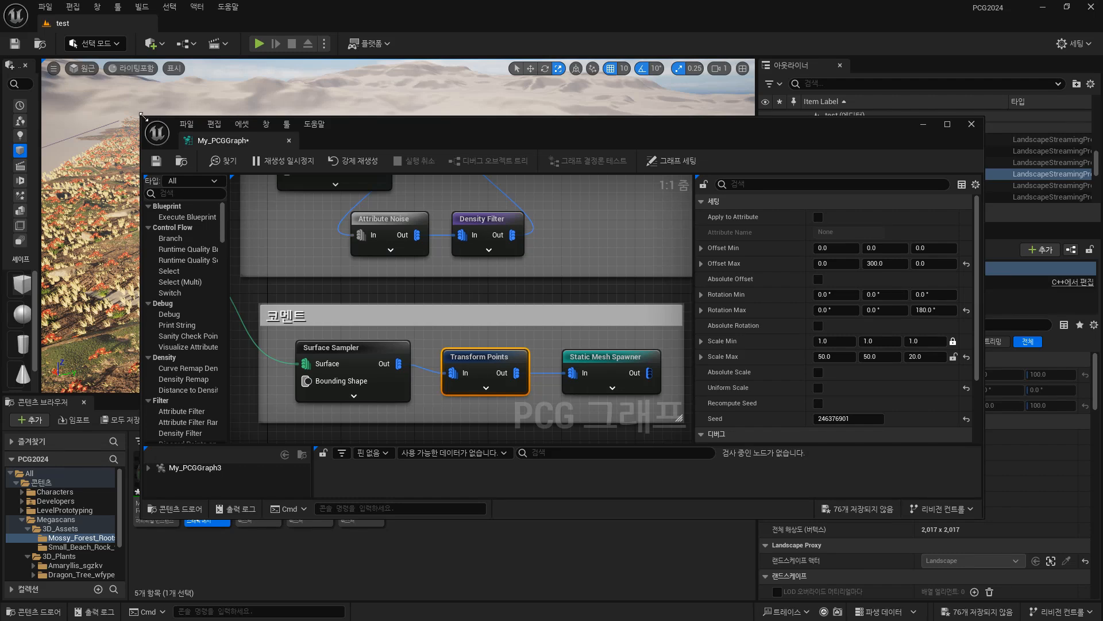
left_click_drag(142, 118, 305, 161)
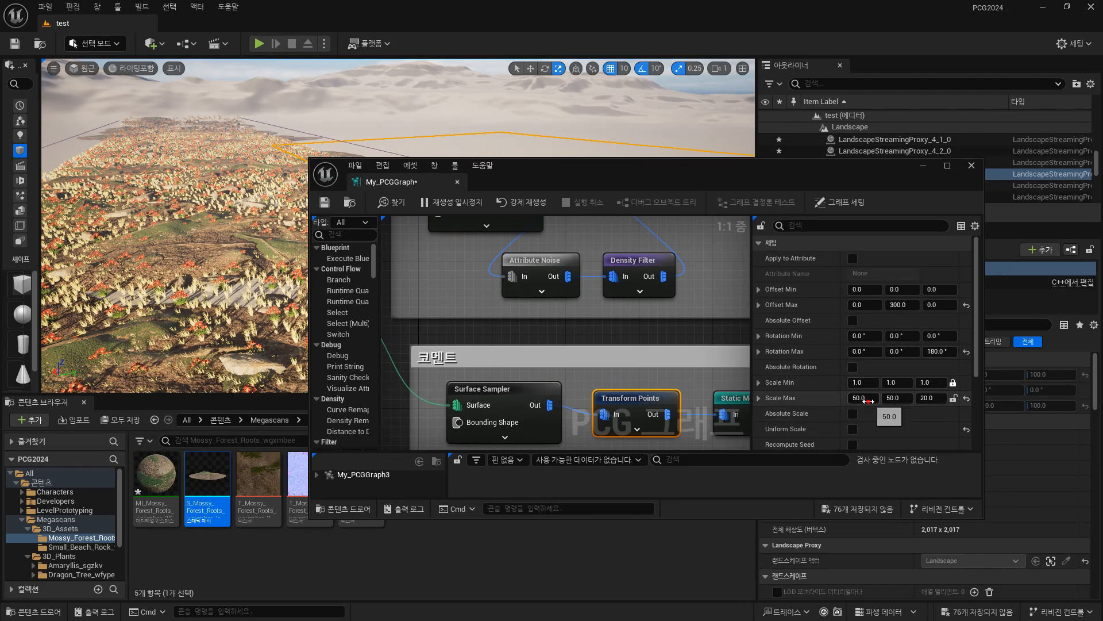
left_click(894, 397)
type("10")
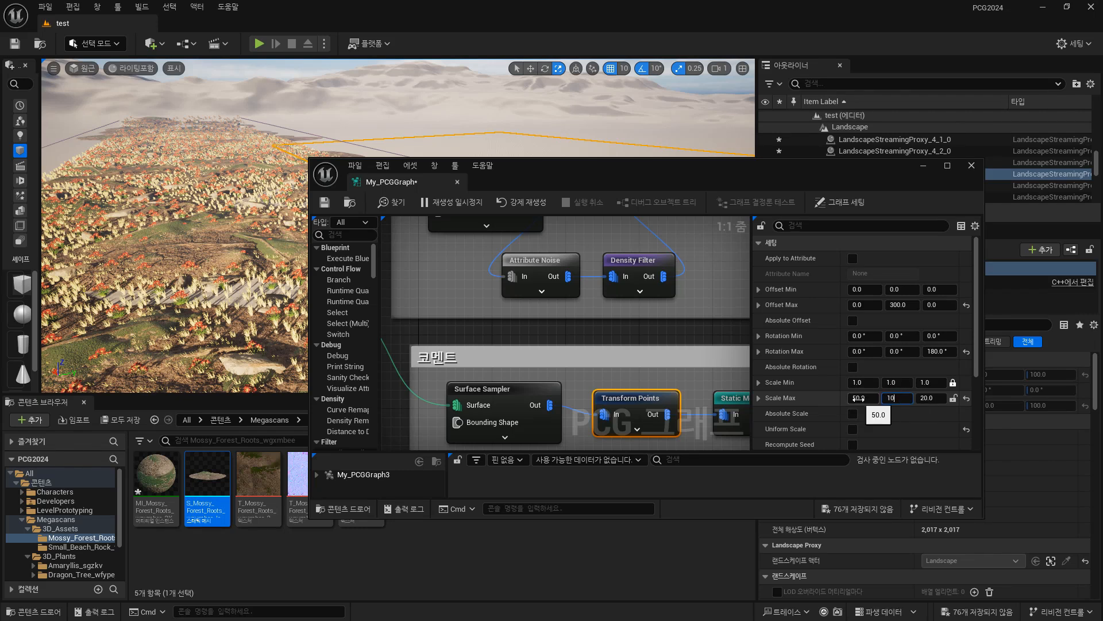
key("Return")
key("Return")
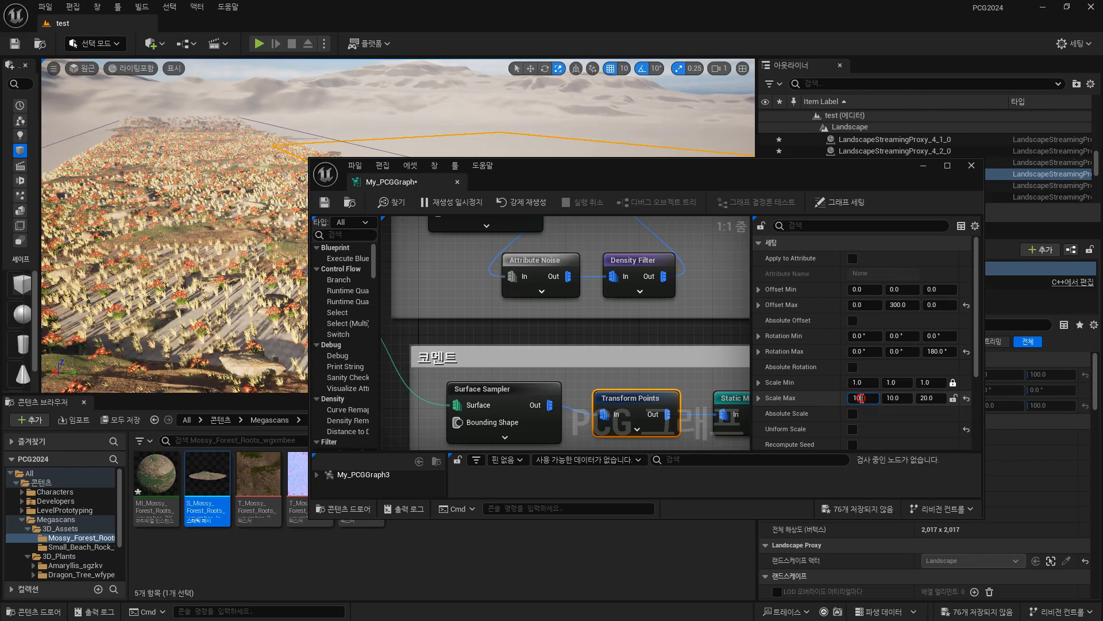
left_click(932, 398)
left_click(930, 397)
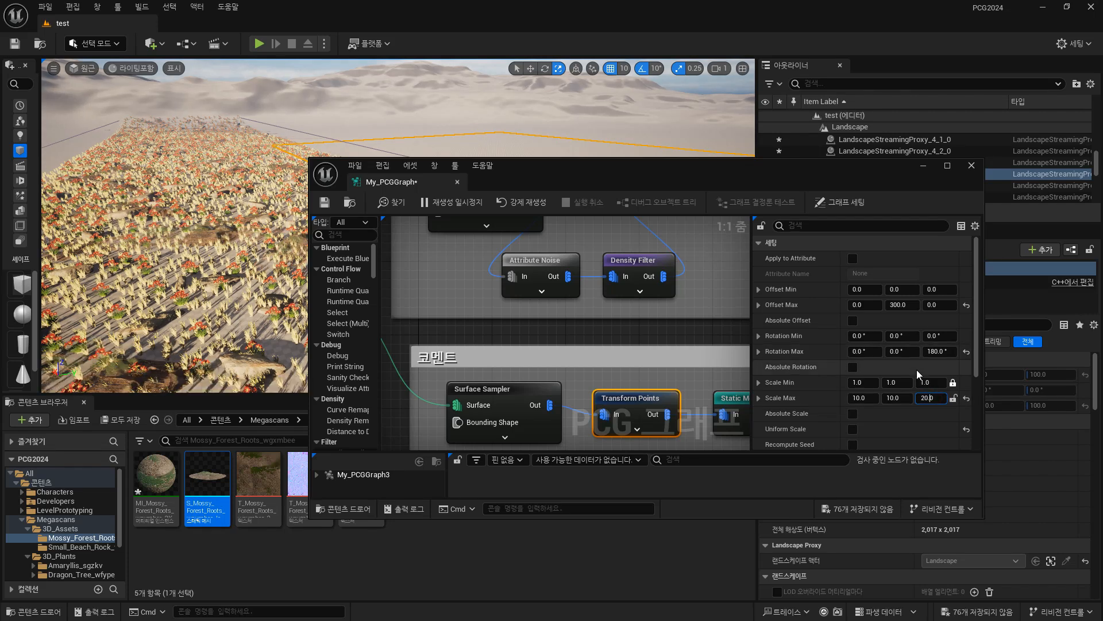
type("10")
left_click_drag(942, 398, 912, 398)
type("10")
key("Return")
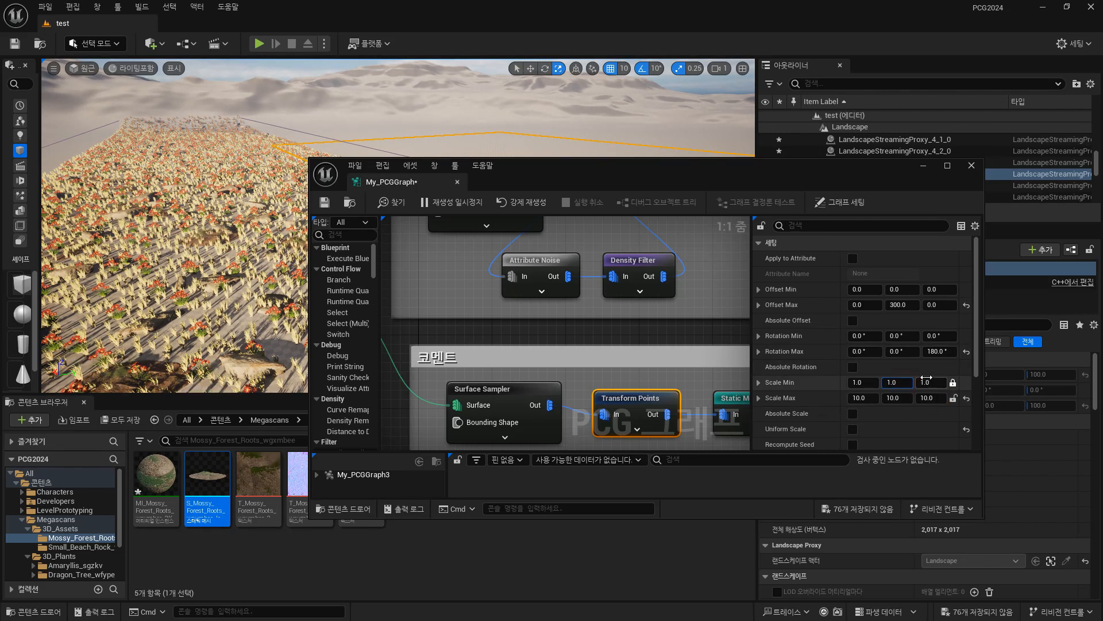
Fly over the landscape in the viewport to examine how densely the roots are scattered among the flowers and rocks.
right_click_drag(258, 230, 259, 238)
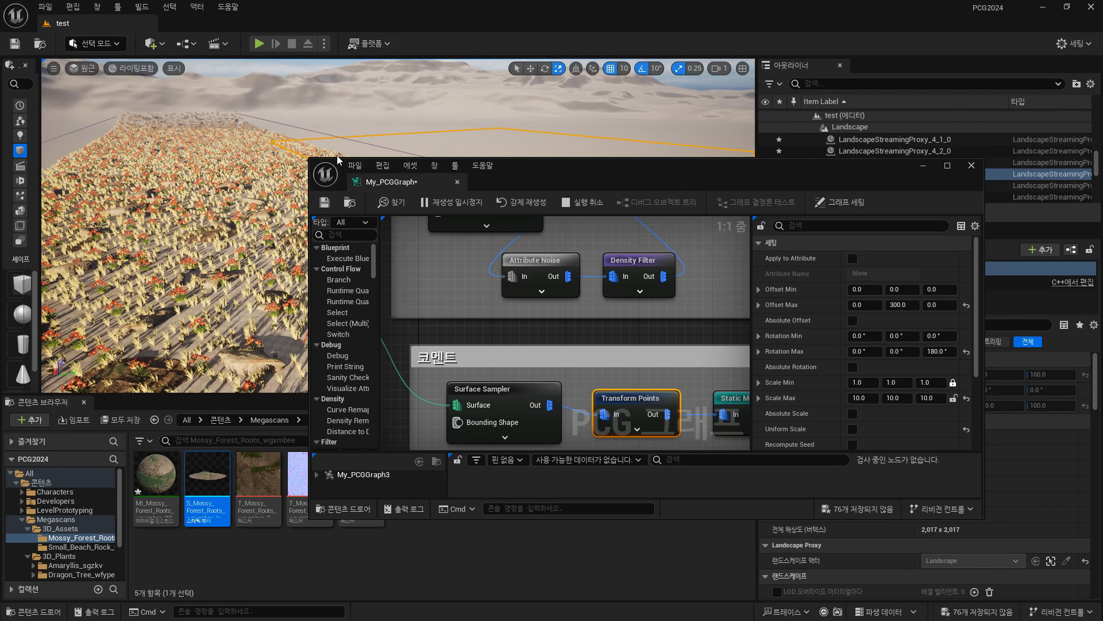
key("w")
right_click_drag(178, 270, 270, 259)
key("w")
key("w")
key("w")
key("w")
key("w")
right_click_drag(151, 241, 95, 285)
key("s")
Set the Looseness of the lowest group's Surface Sampler to 3.
left_click(516, 394)
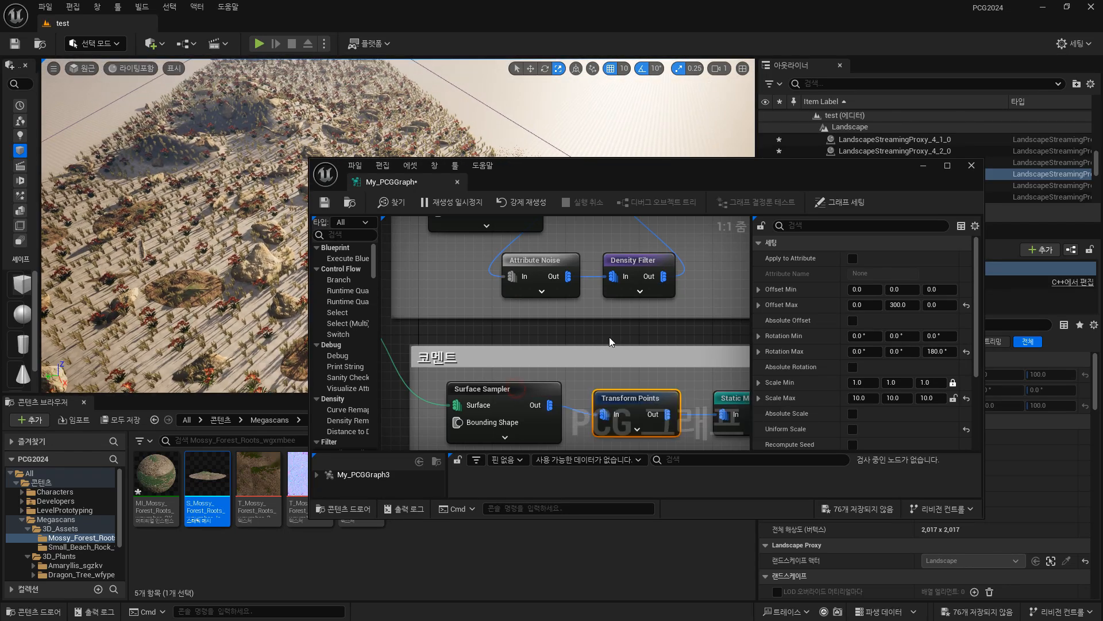
right_click_drag(611, 340, 591, 240)
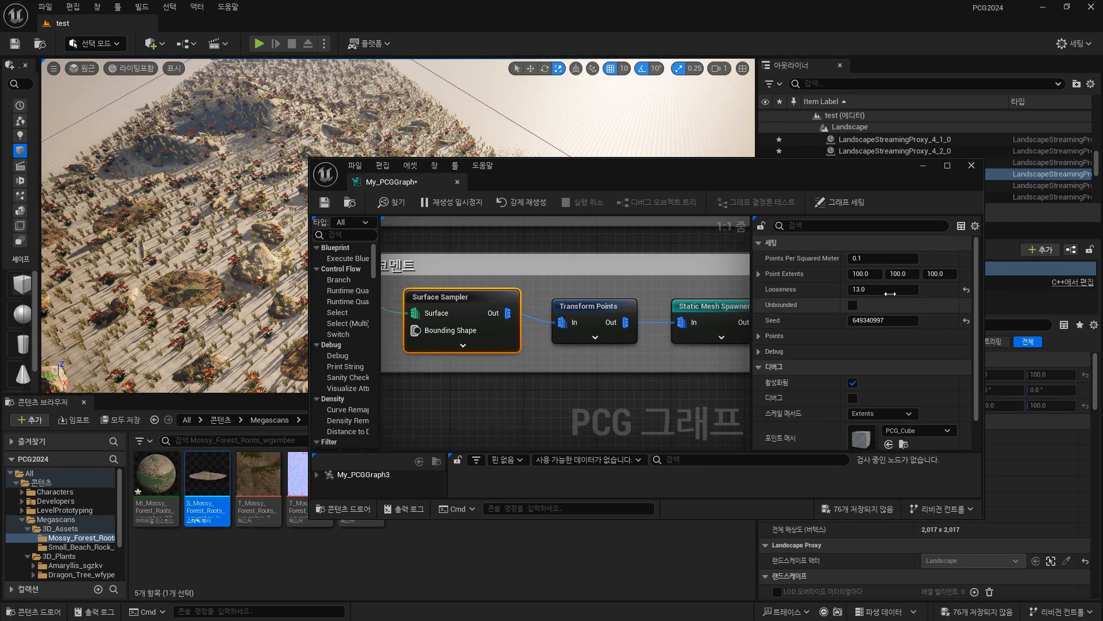
left_click(897, 289)
type("3")
key("Return")
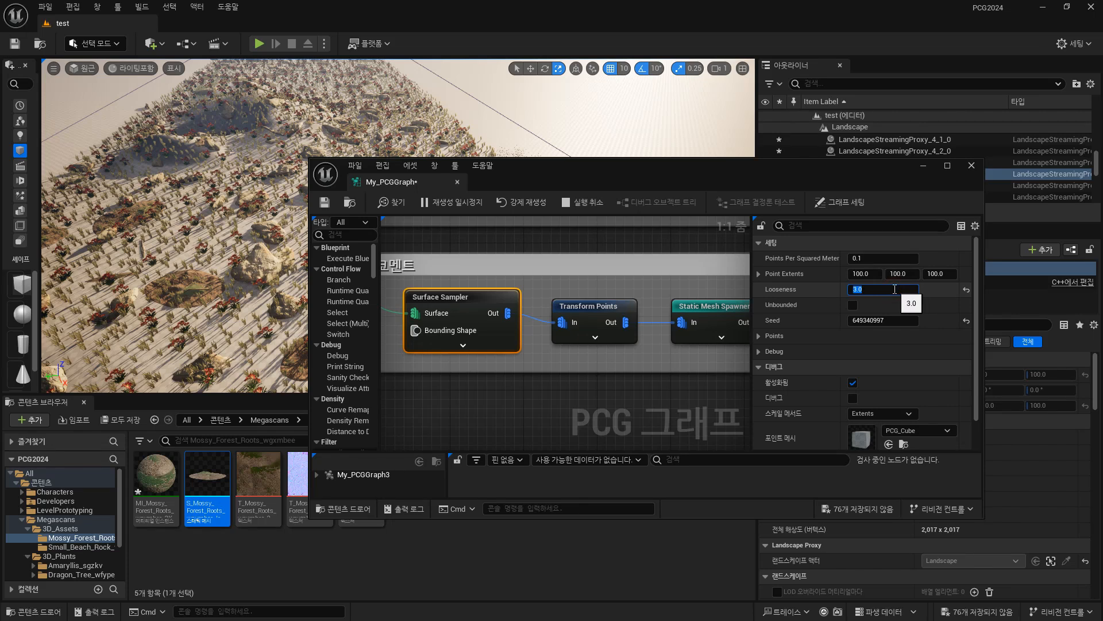
Examine the mossy roots among the flowers, rocks and grass up close and from ground level across the landscape.
right_click_drag(230, 259, 291, 245)
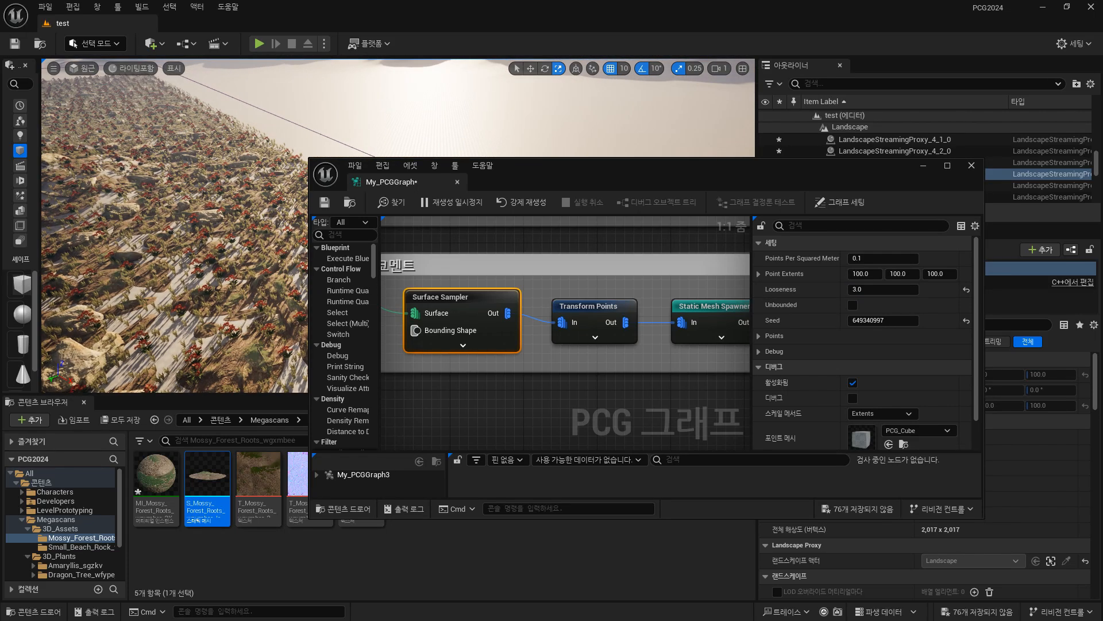
left_click_drag(568, 179, 856, 243)
key("w")
right_click_drag(437, 230, 489, 270)
key("w")
key("w")
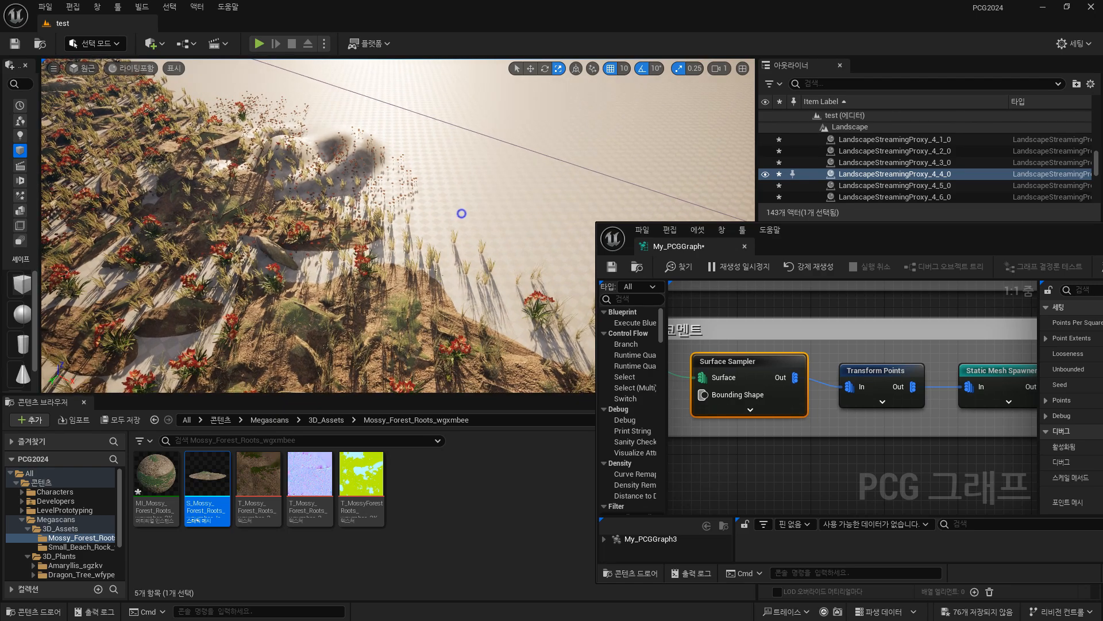
scroll(460, 212, "up", 6)
right_click_drag(459, 211, 396, 214)
key("w")
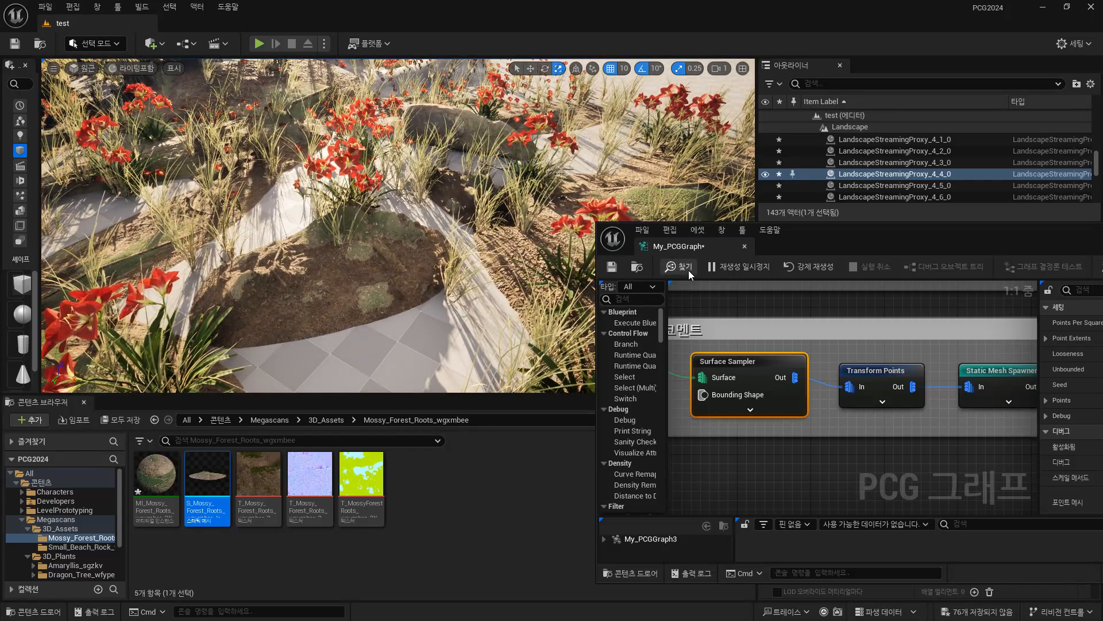
left_click_drag(881, 238, 715, 222)
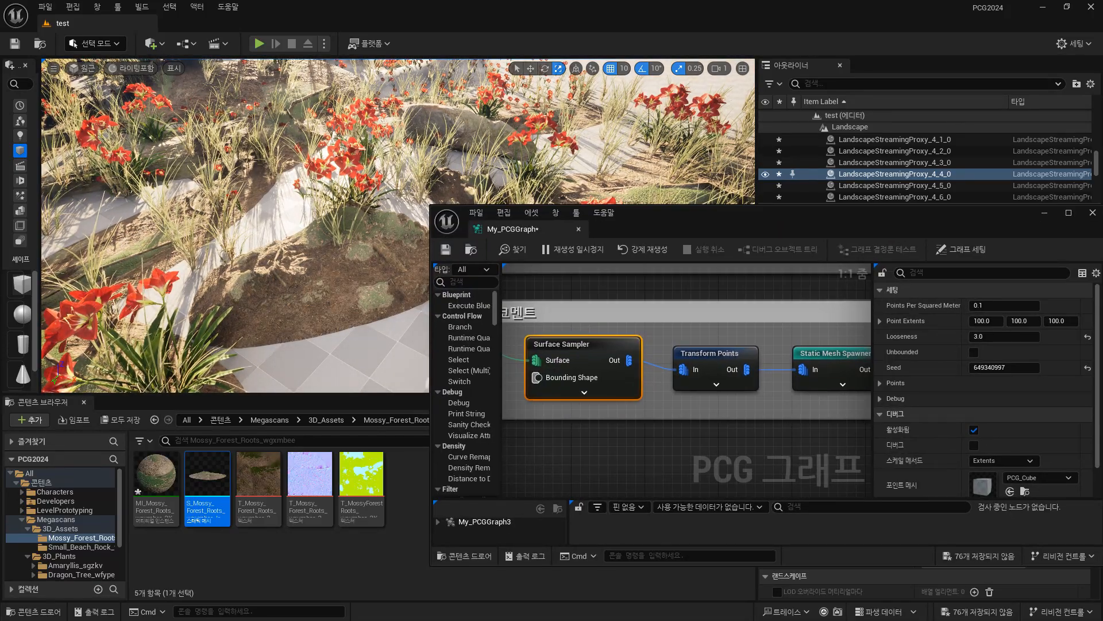
right_click_drag(587, 155, 529, 106)
key("w")
right_click_drag(217, 276, 390, 293)
right_click_drag(251, 338, 414, 313)
right_click_drag(315, 251, 336, 227)
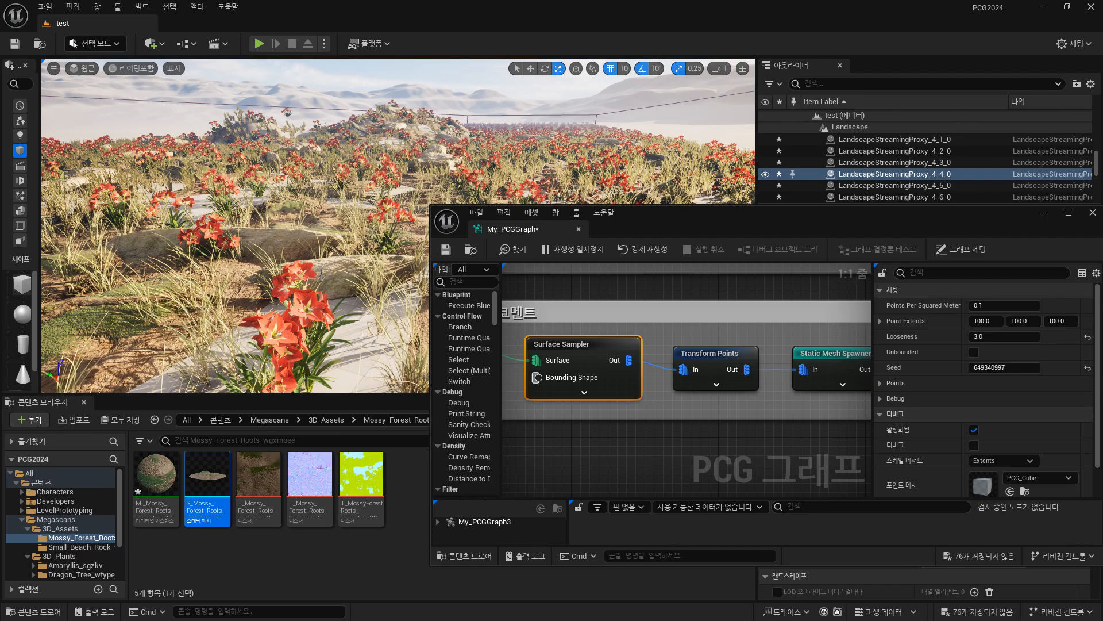
Fly over the landscape to examine the combined spread of flowers, rocks, grass and mossy roots from higher up.
right_click_drag(362, 284, 638, 261)
double_click(730, 230)
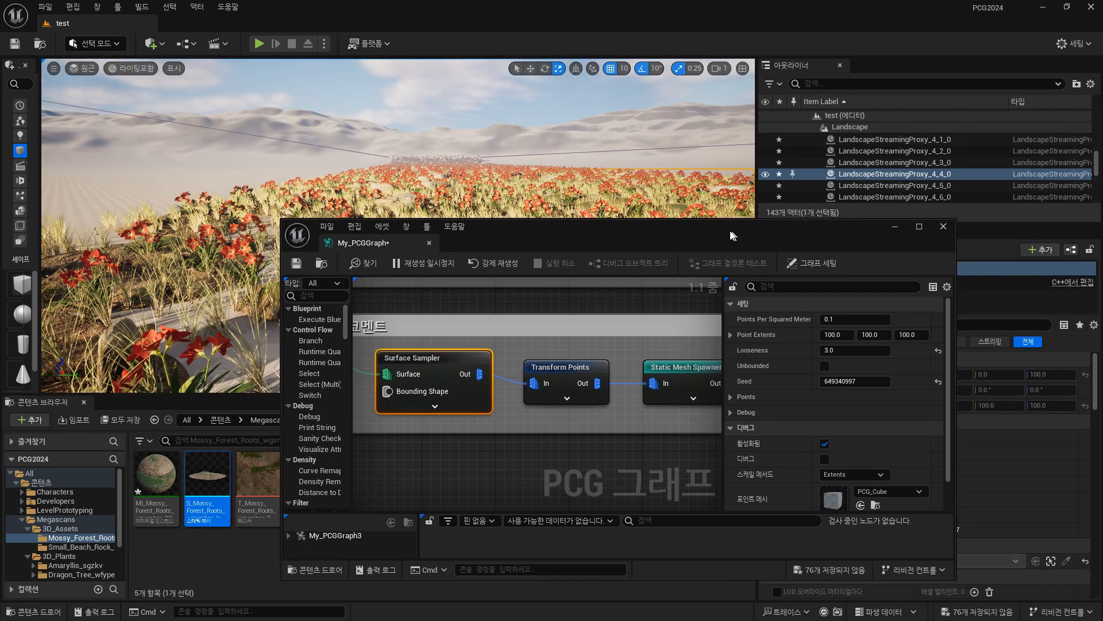
right_click_drag(377, 262, 539, 439)
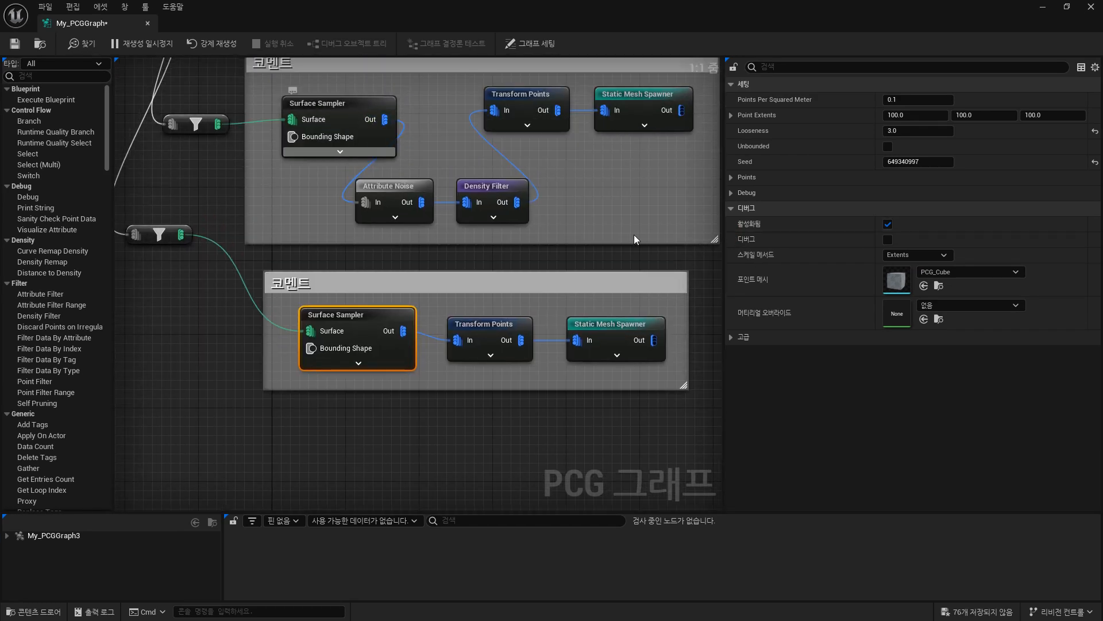
left_click(1067, 7)
left_click_drag(526, 235, 668, 171)
right_click_drag(265, 230, 345, 189)
left_click(45, 7)
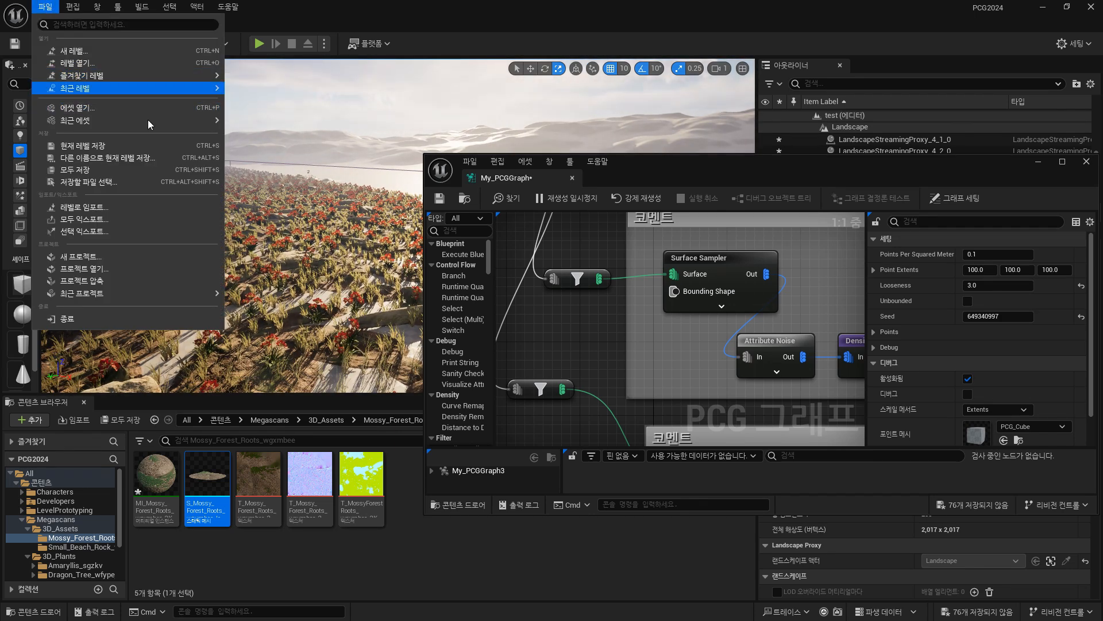
mouse_move(309, 202)
right_mouse_down()
mouse_move(296, 217)
mouse_move(292, 208)
right_mouse_up()
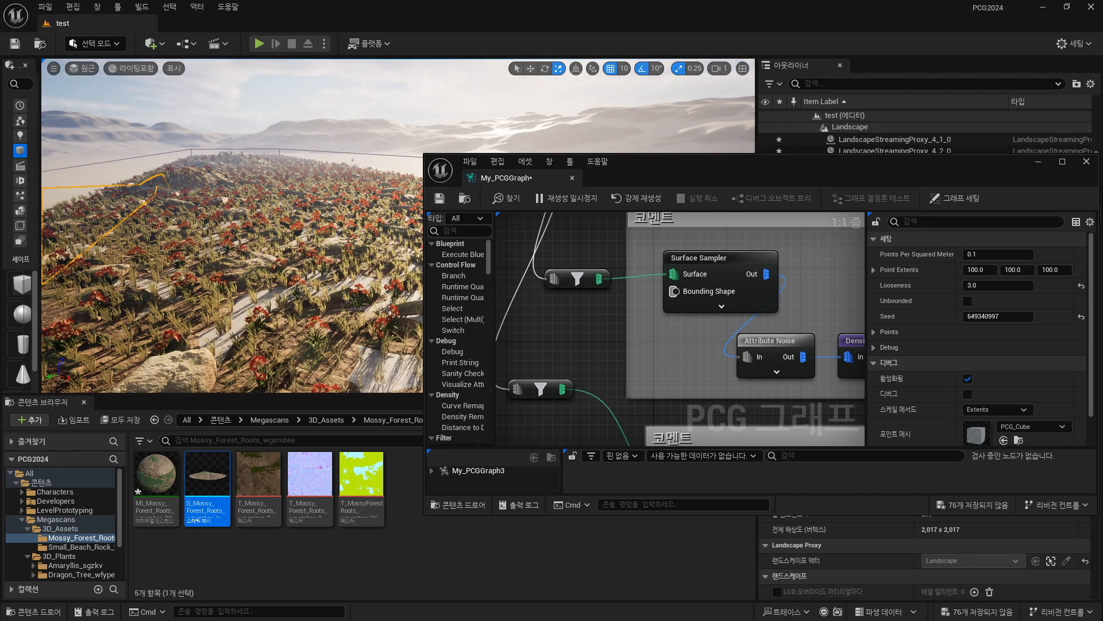
left_click_drag(787, 180, 763, 156)
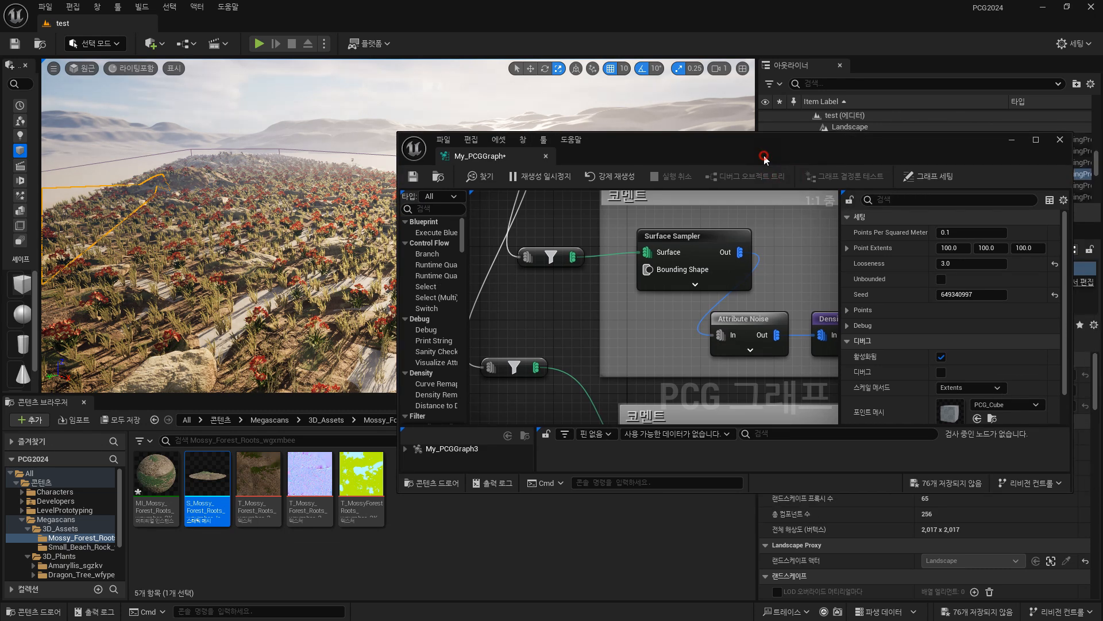
Review and compare the Surface Sampler settings of the flower, Rock, grass and mossy root groups in the PCG graph.
double_click(763, 156)
right_click_drag(537, 255, 498, 364)
scroll(498, 364, "down", 1)
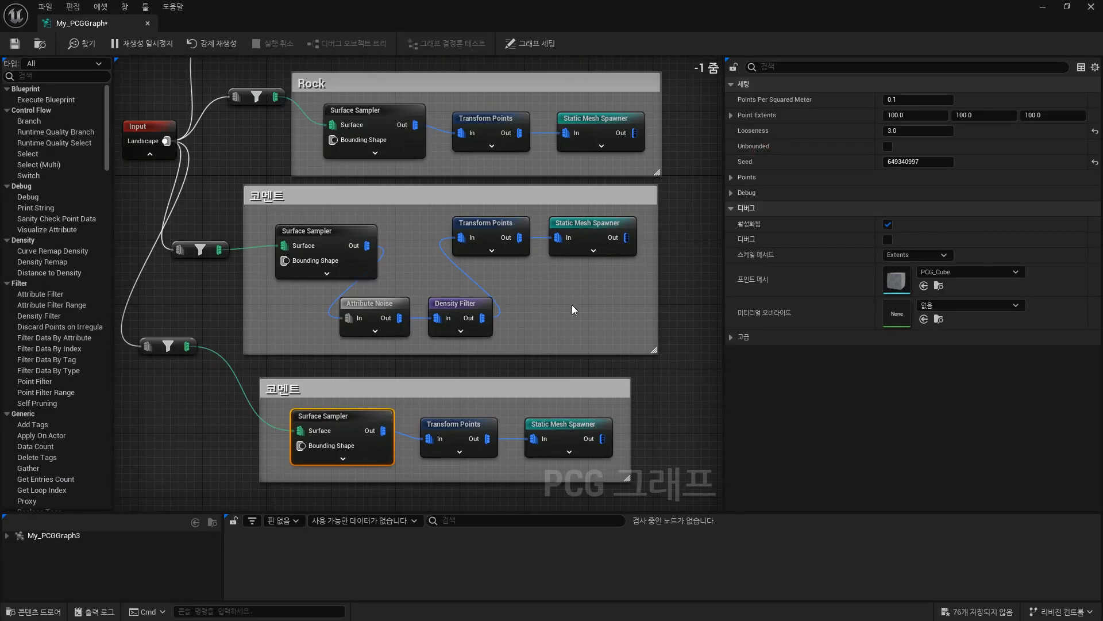
right_click_drag(587, 300, 610, 316)
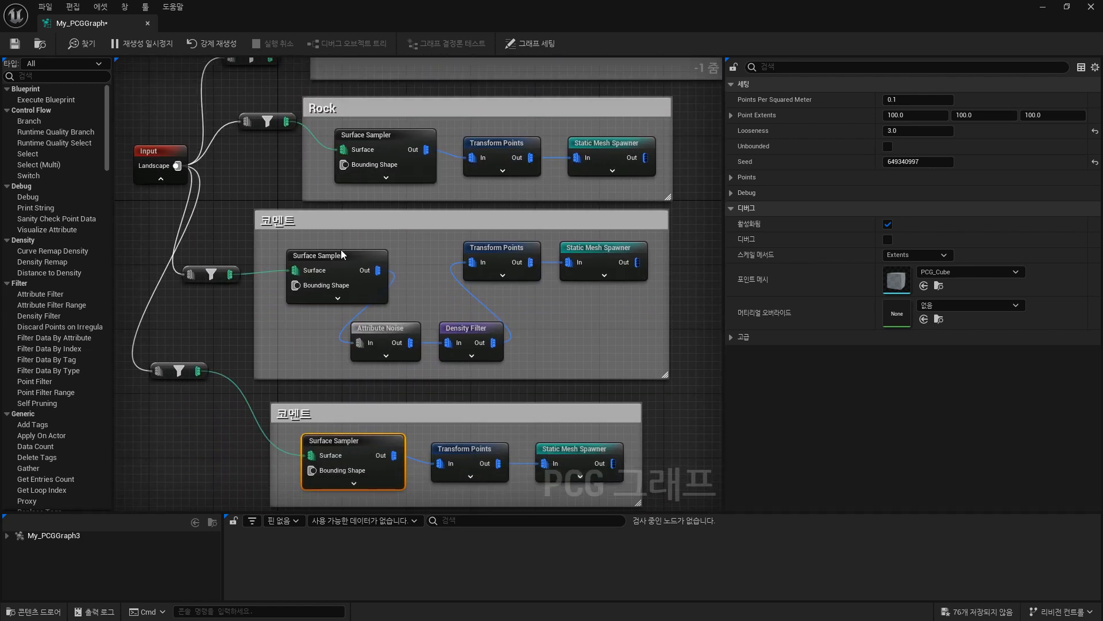
left_click(356, 261)
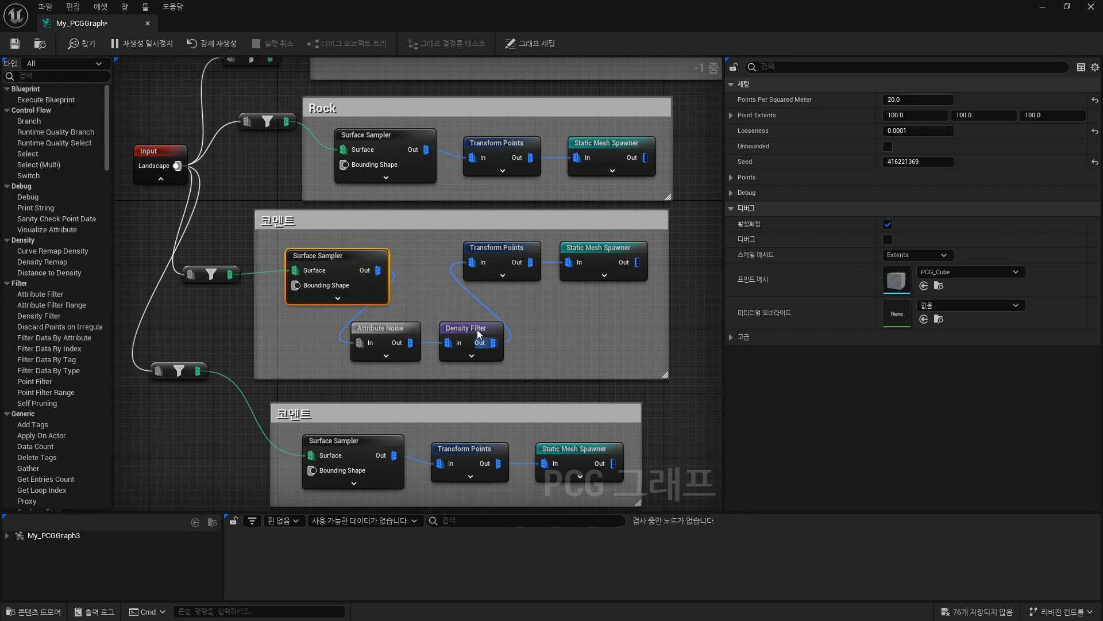
right_click_drag(504, 81, 487, 213)
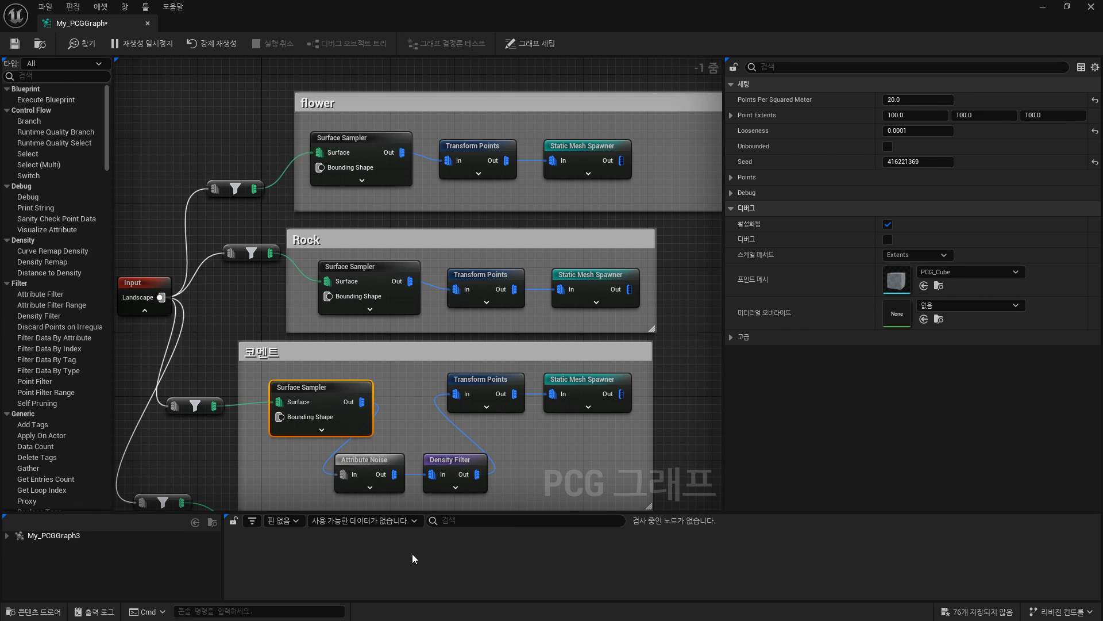
left_click(325, 138)
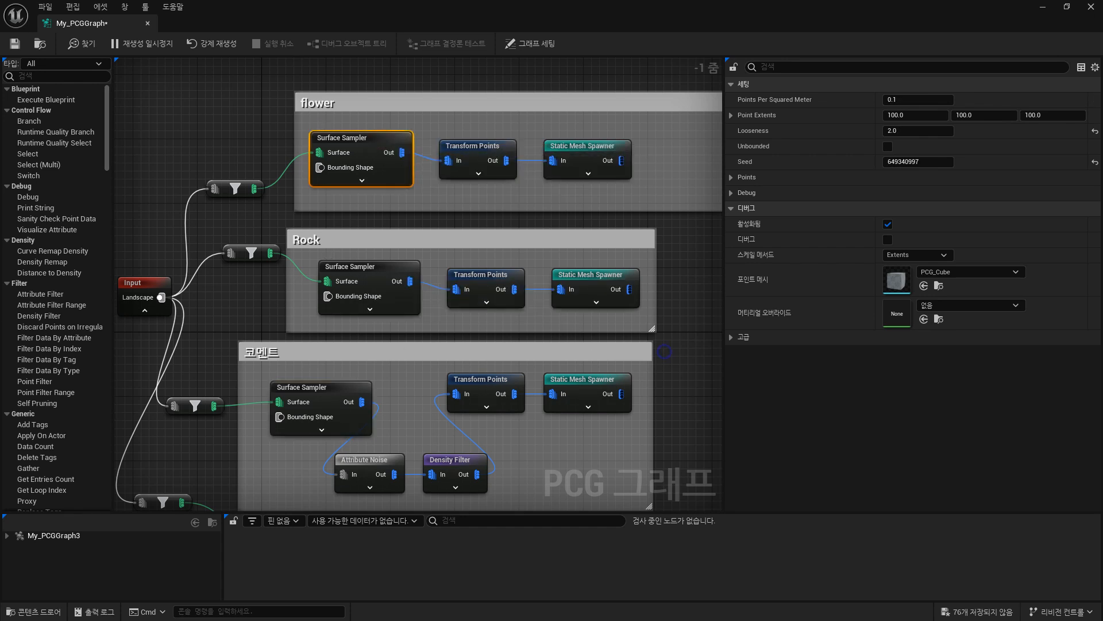
right_click_drag(356, 271, 346, 166)
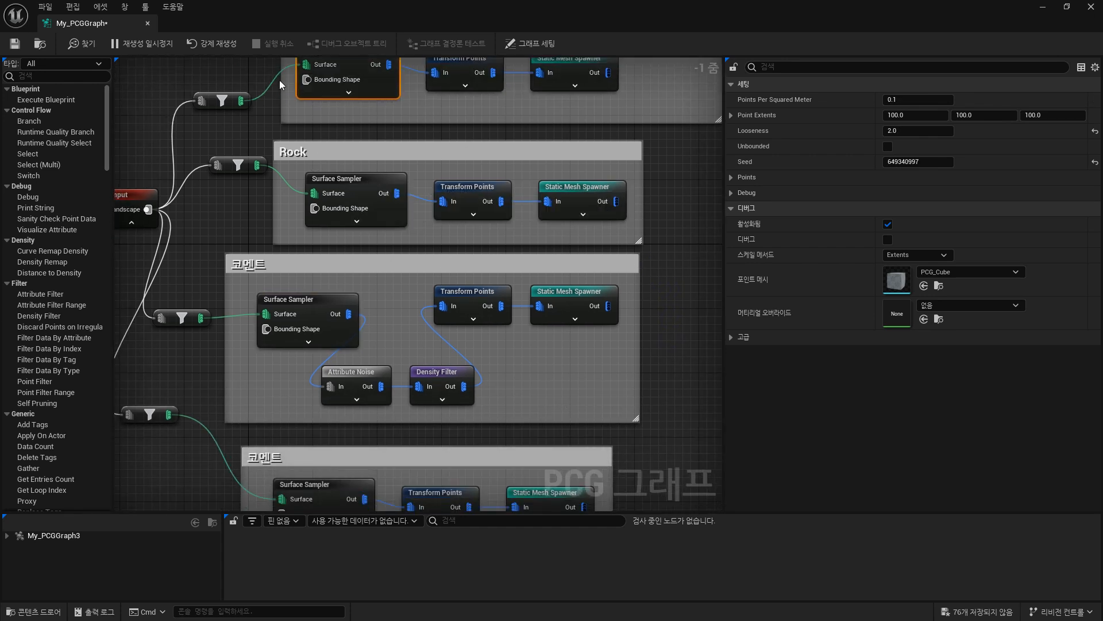
left_click(362, 178)
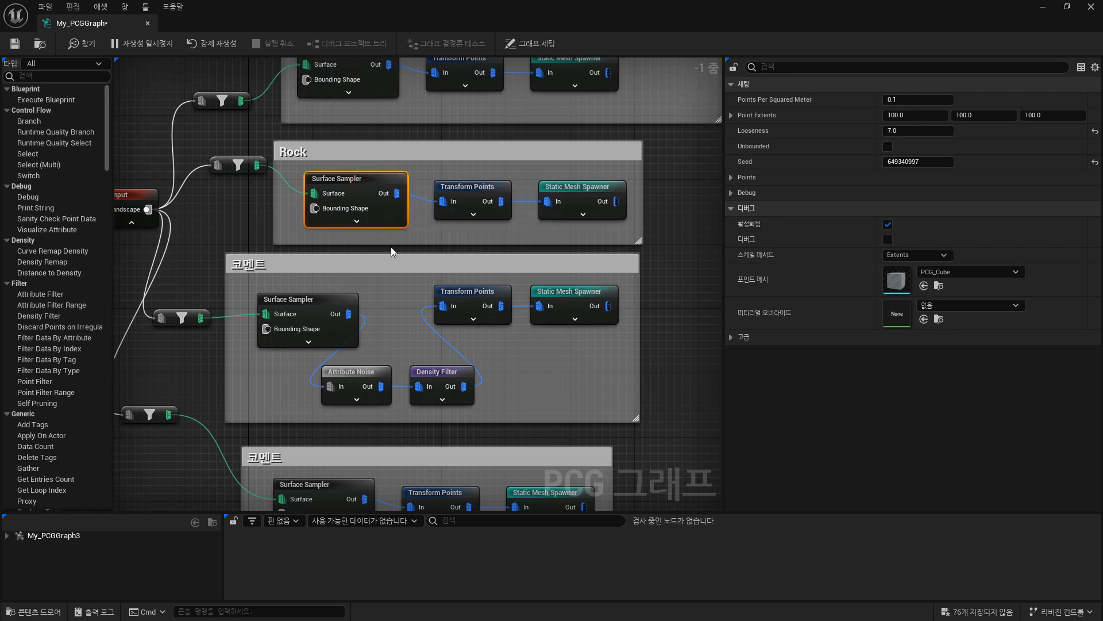
left_click(337, 309)
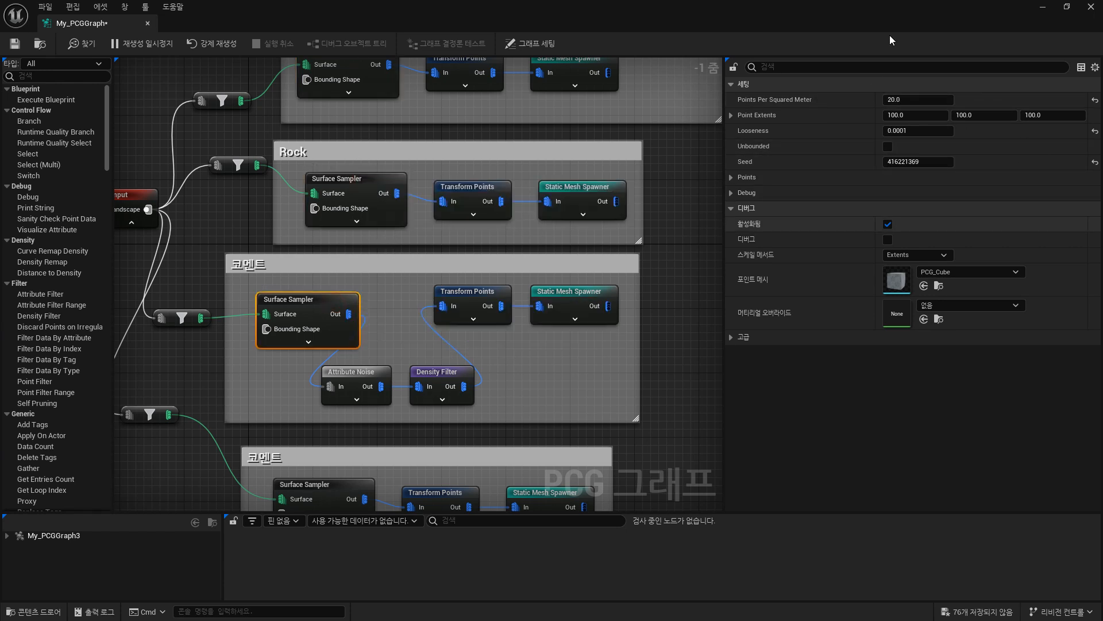
left_click(336, 489)
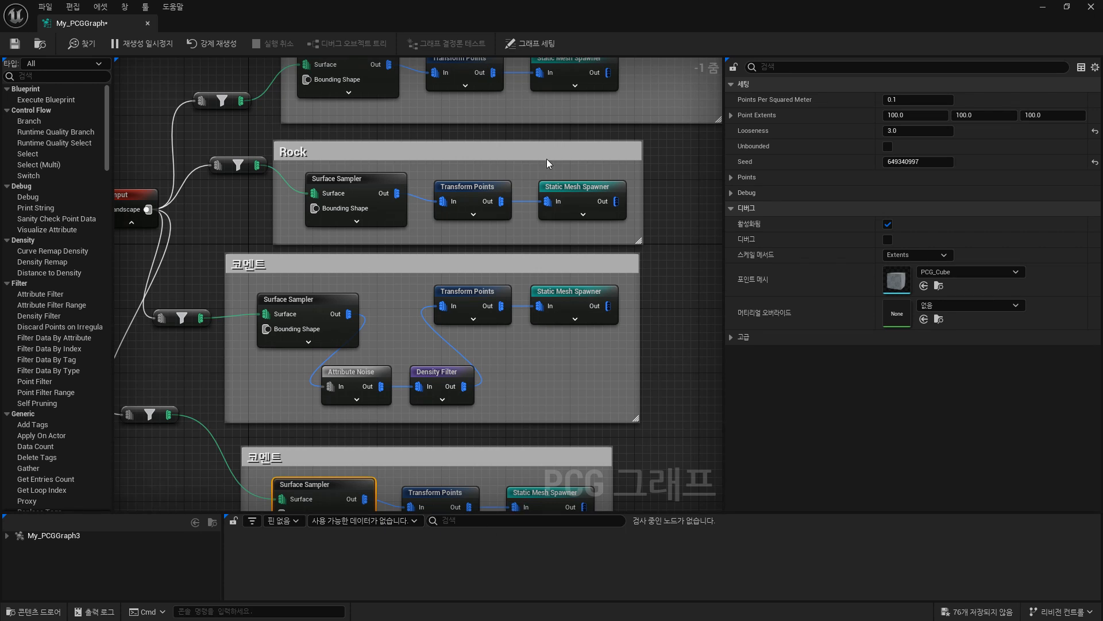
right_click_drag(190, 220, 300, 265)
left_click(463, 230)
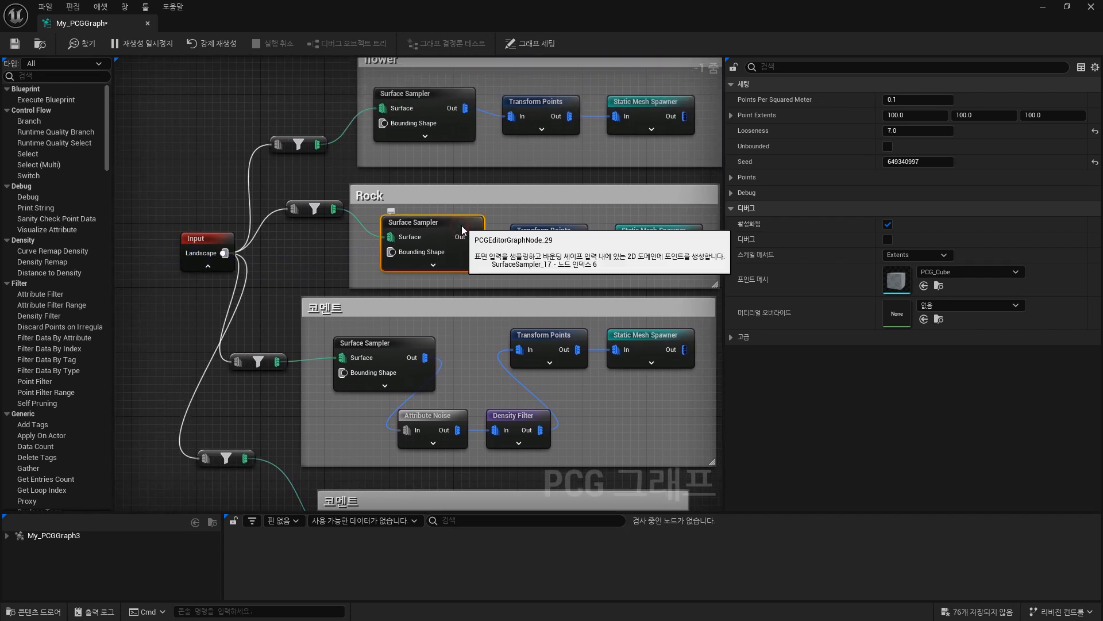
right_click_drag(372, 236, 294, 256)
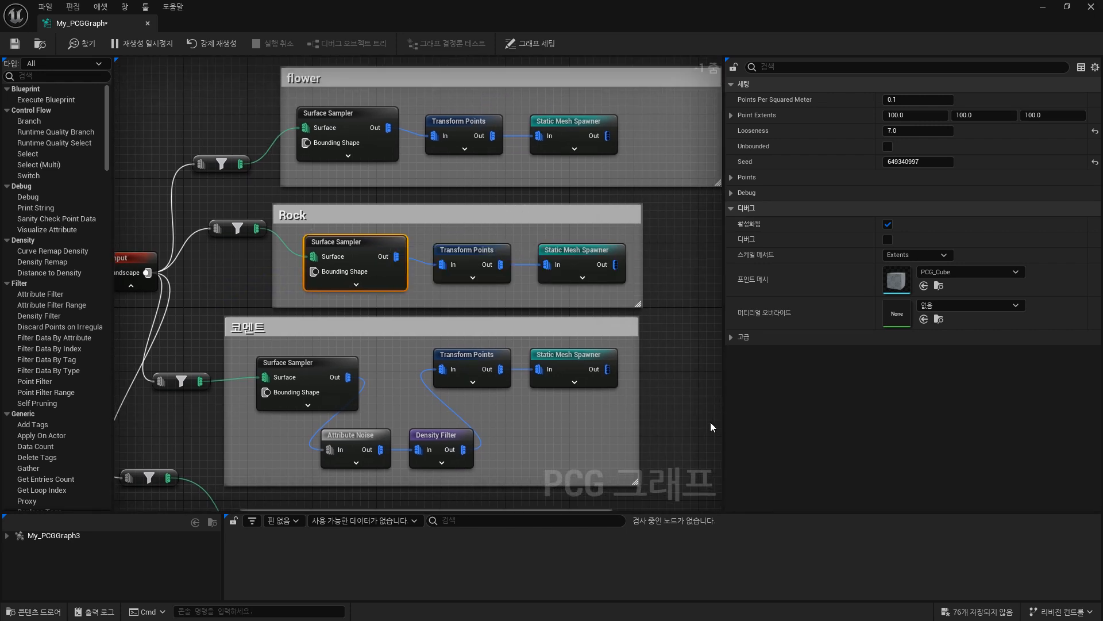
Connect the Static Mesh Spawner outputs of the flower and Rock groups to the graph's Output node.
right_click_drag(665, 436, 484, 336)
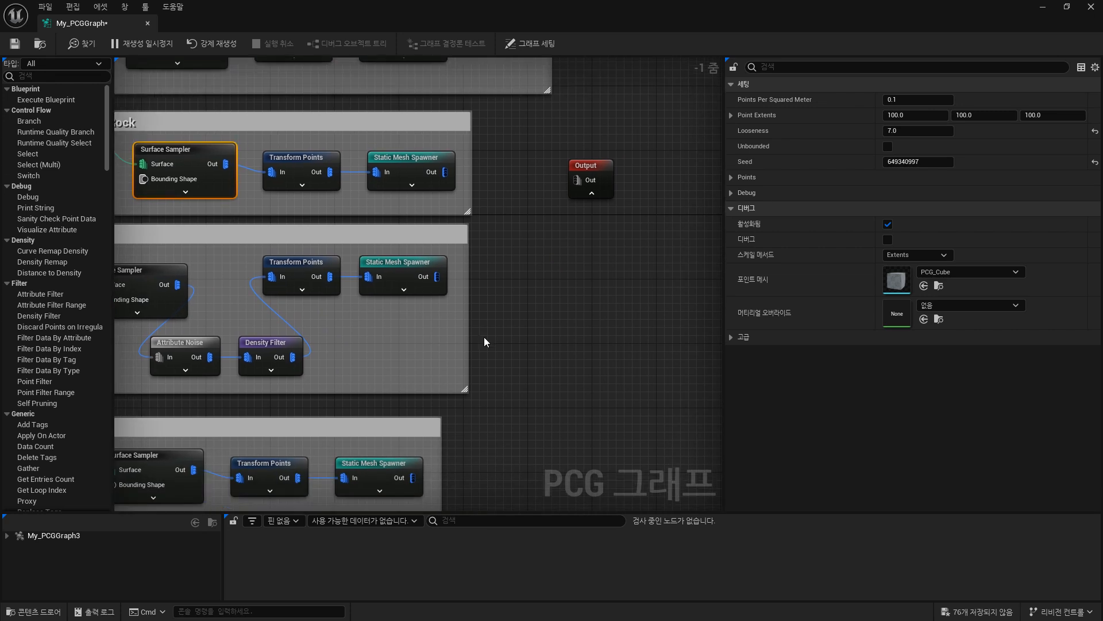
scroll(484, 337, "down", 1)
right_click_drag(556, 324, 546, 346)
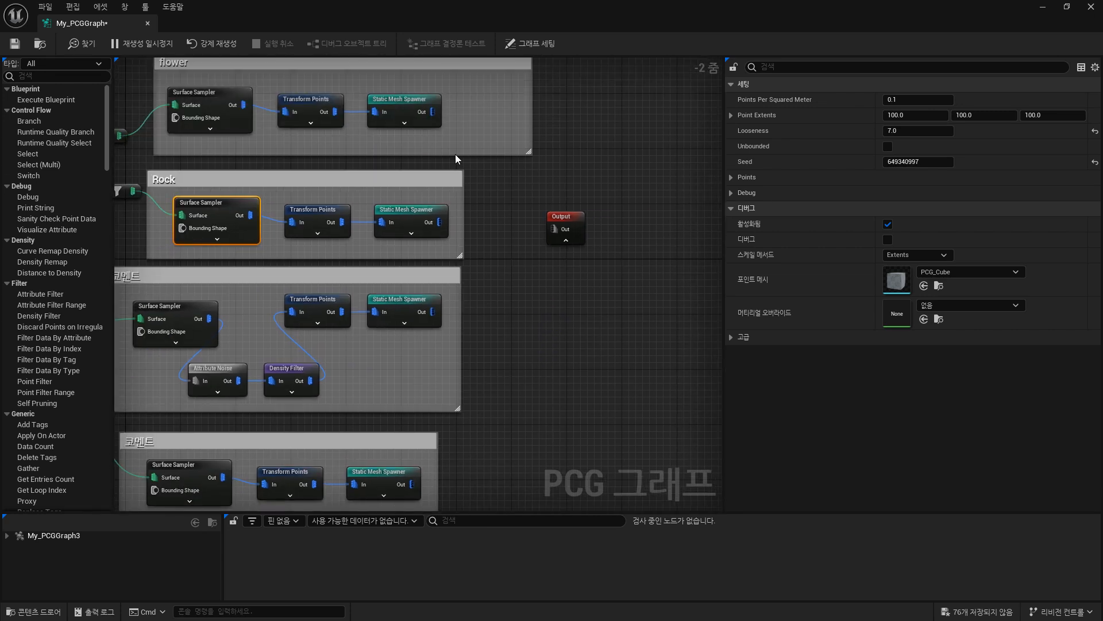
left_click_drag(435, 108, 553, 229)
scroll(553, 228, "up", 1)
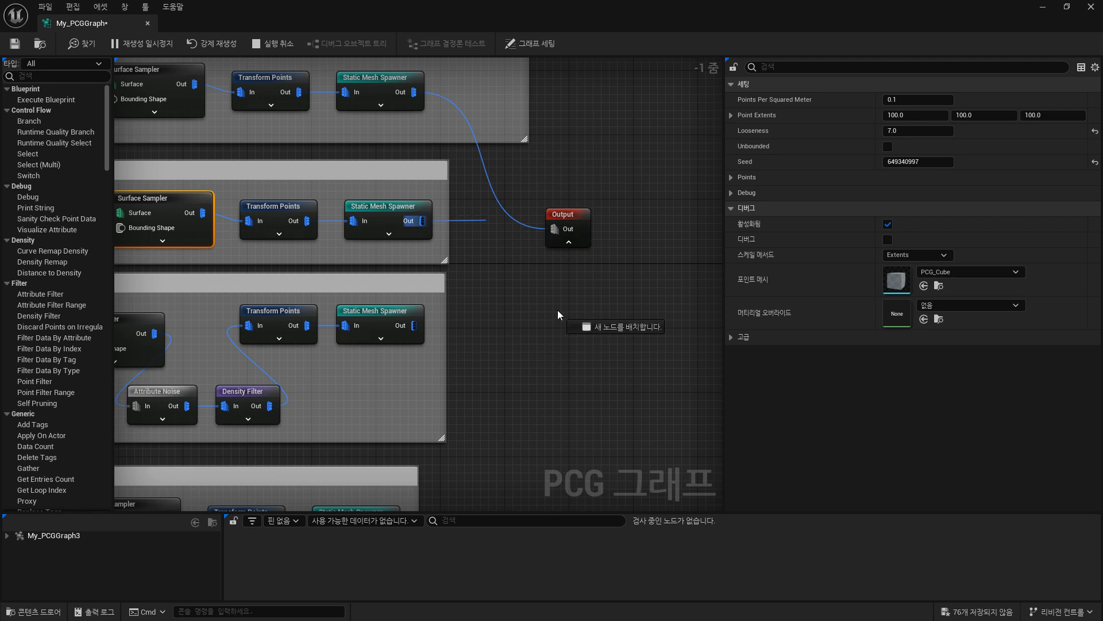
right_click_drag(509, 326, 523, 247)
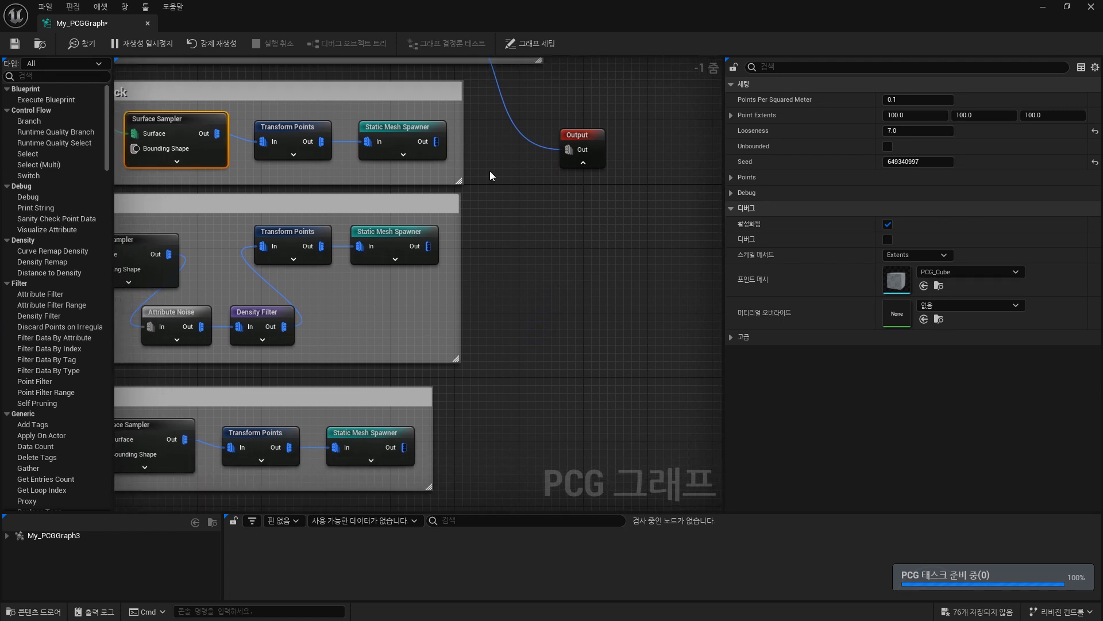
left_click_drag(437, 142, 567, 150)
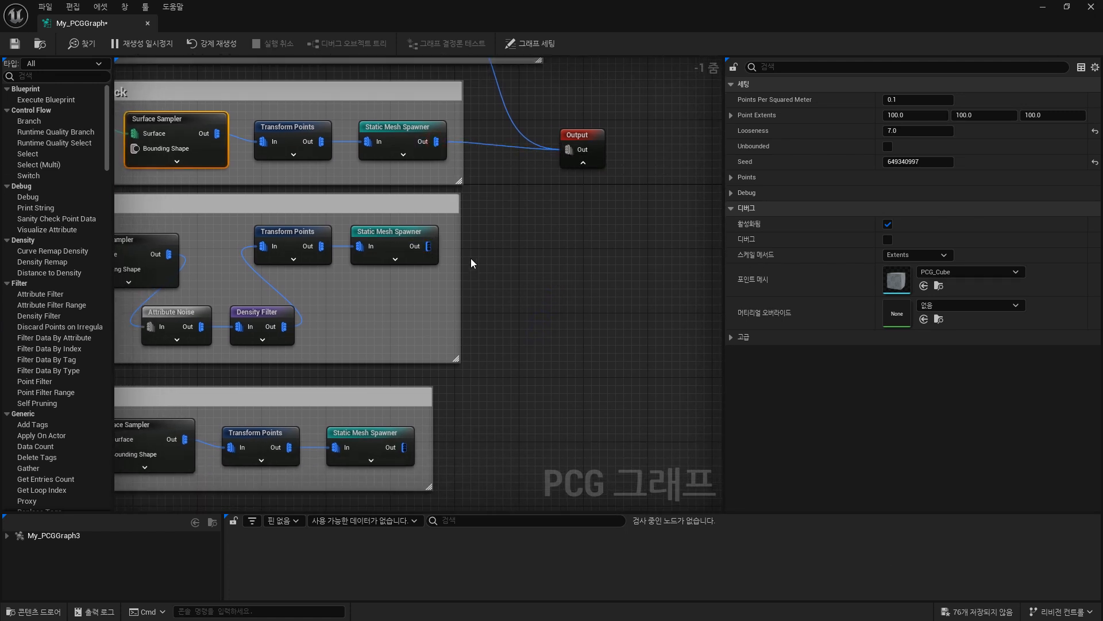
Connect the Static Mesh Spawner outputs of the two groups below Rock to the graph's Output node.
scroll(431, 248, "up", 1)
left_click_drag(429, 247, 588, 135)
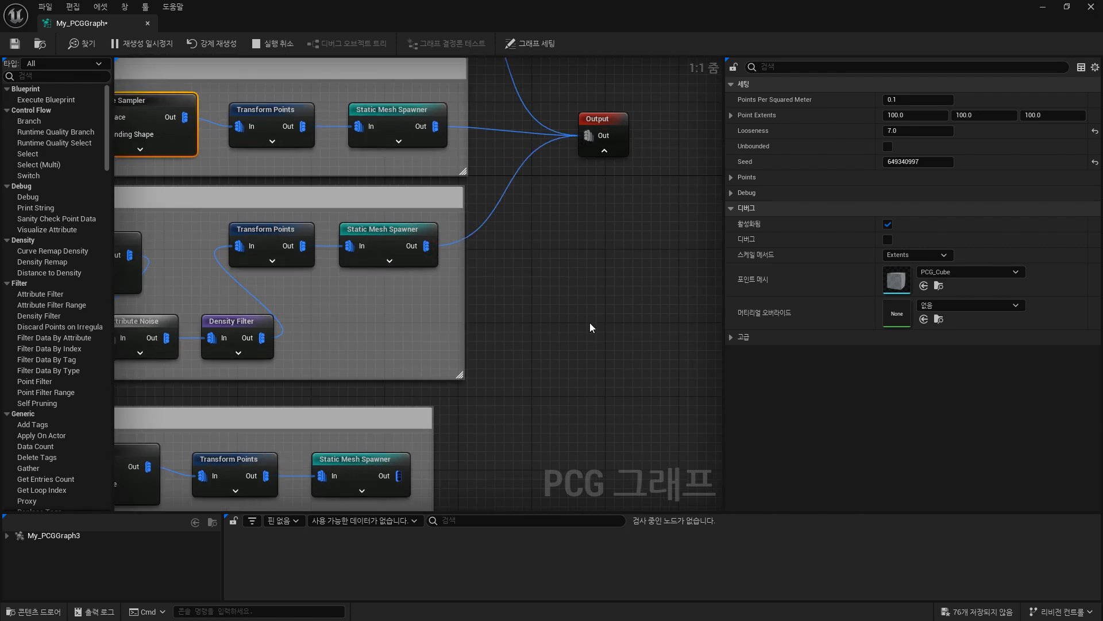
right_click_drag(482, 380, 474, 376)
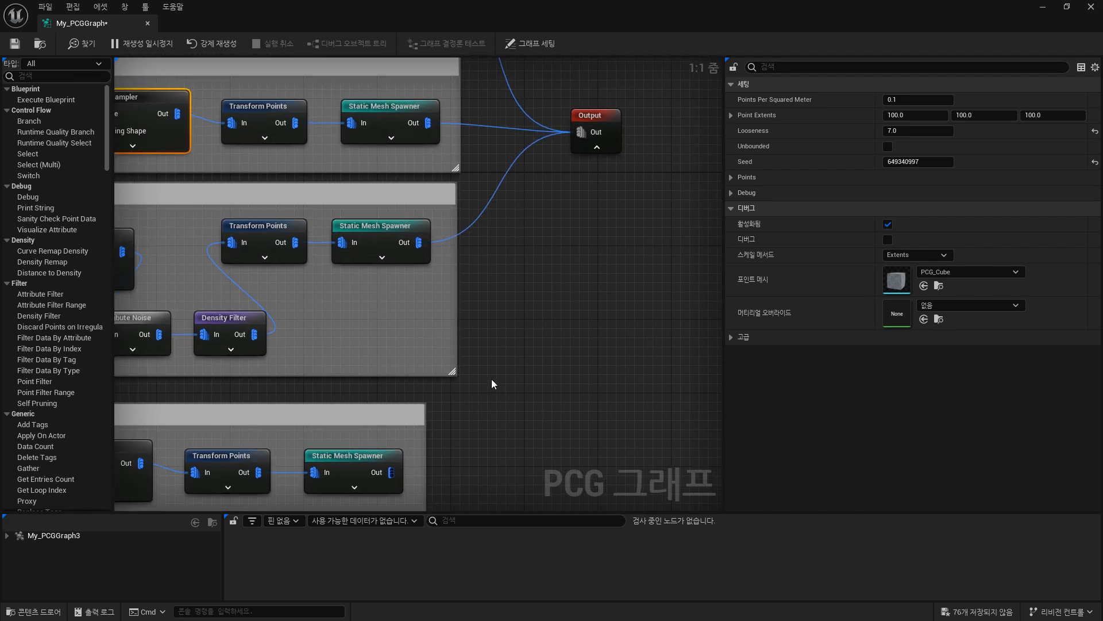
left_click_drag(389, 472, 571, 130)
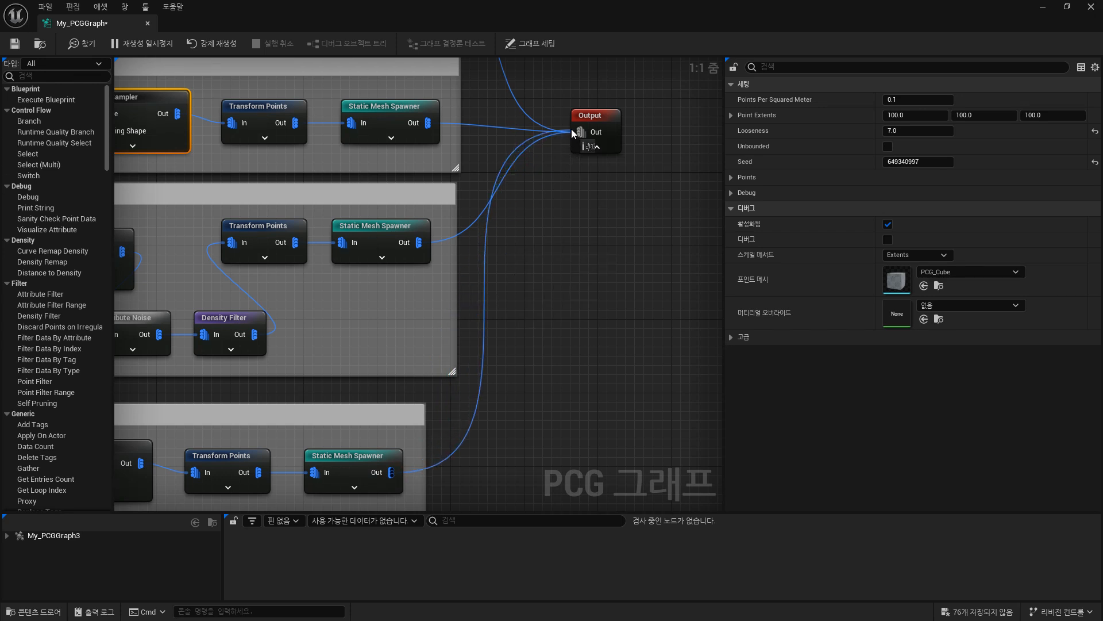
Save the My_PCGGraph asset.
right_click(685, 339)
right_click_drag(553, 278, 592, 389)
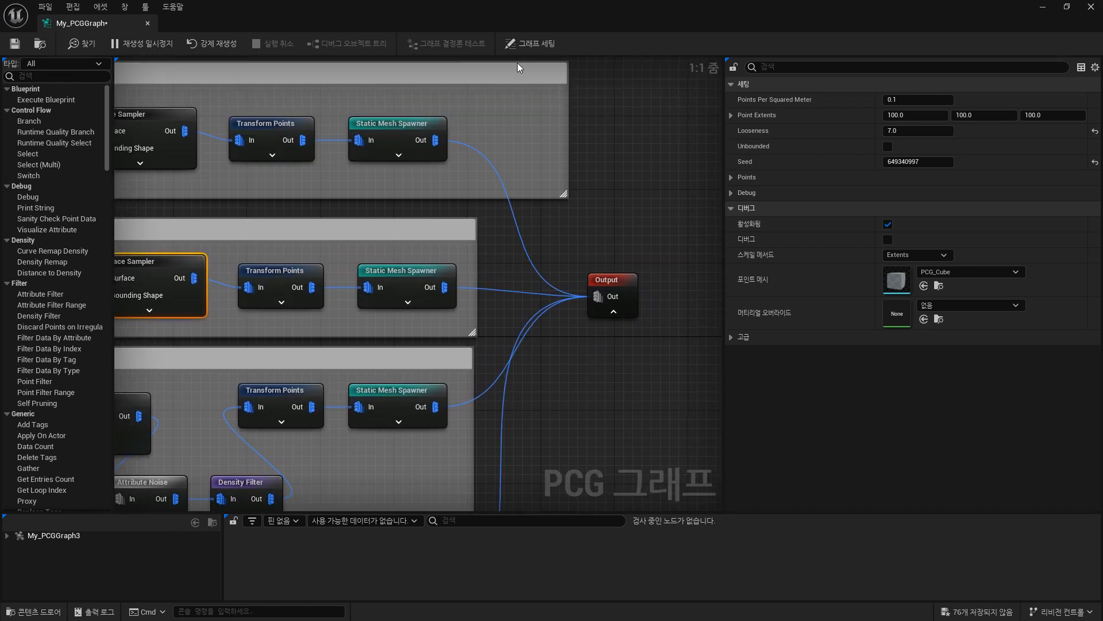
left_click(15, 45)
scroll(564, 267, "down", 3)
right_click_drag(598, 357, 674, 285)
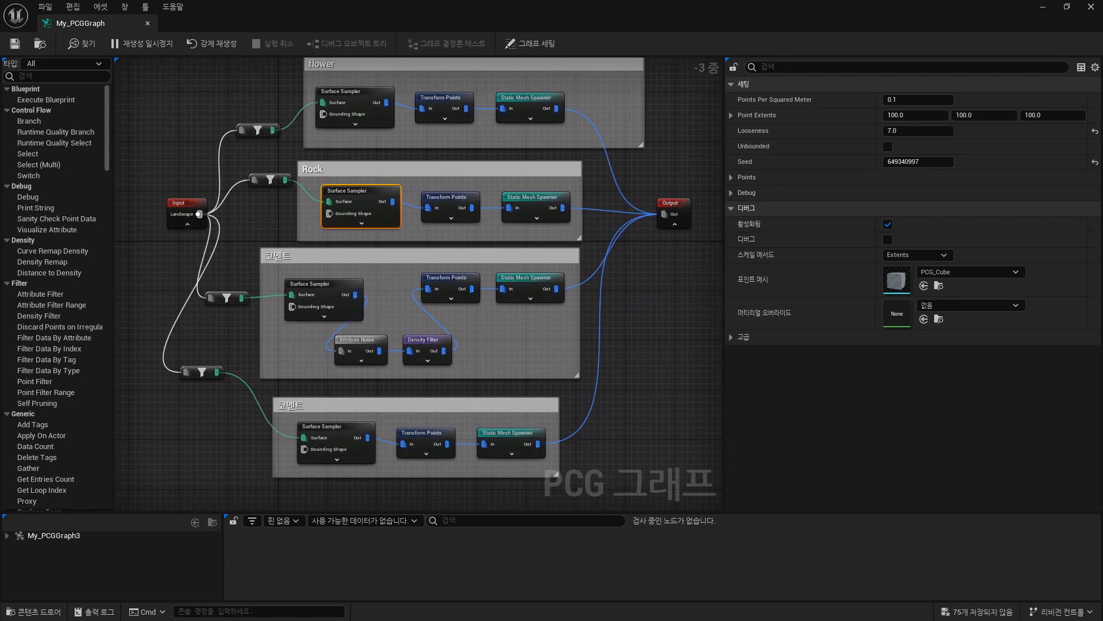